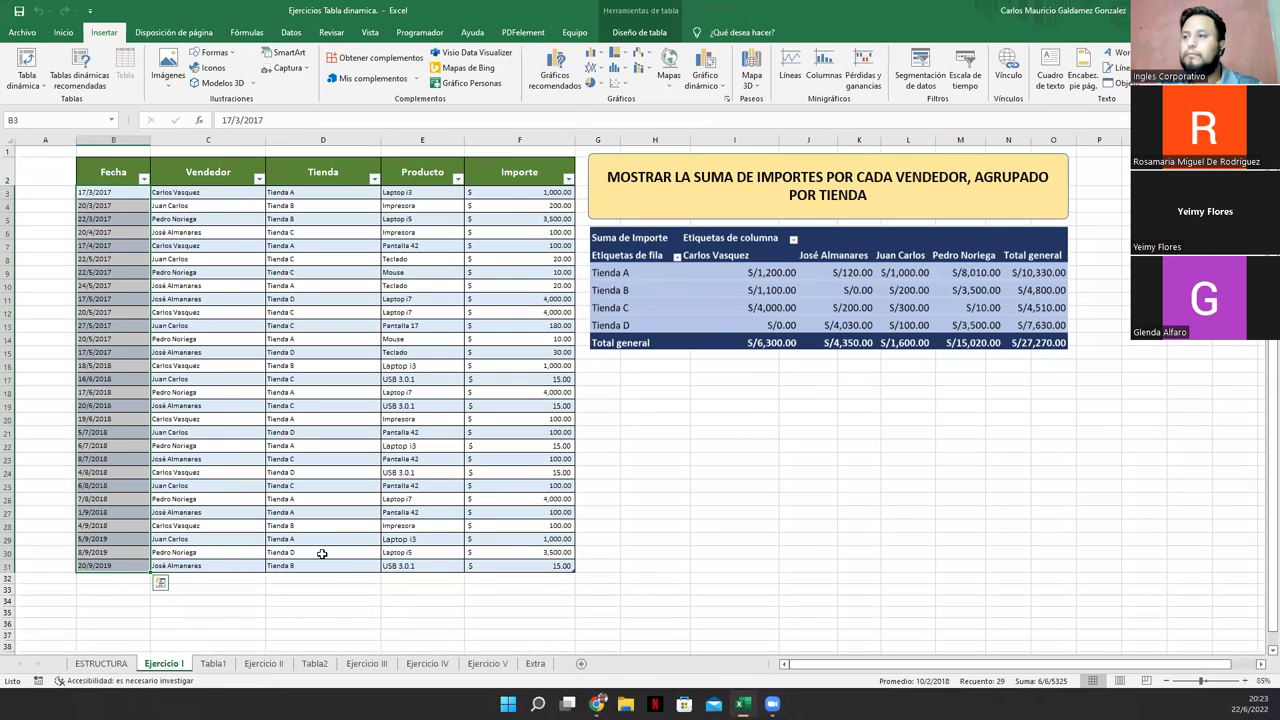
- Review the Tabla1, Ejercicio II and Tabla2 sheets, comparing the finished pivot tables with their exercise instructions, ending on Ejercicio III
scroll(322, 552, "up", 1, "ctrl")
left_click(216, 664)
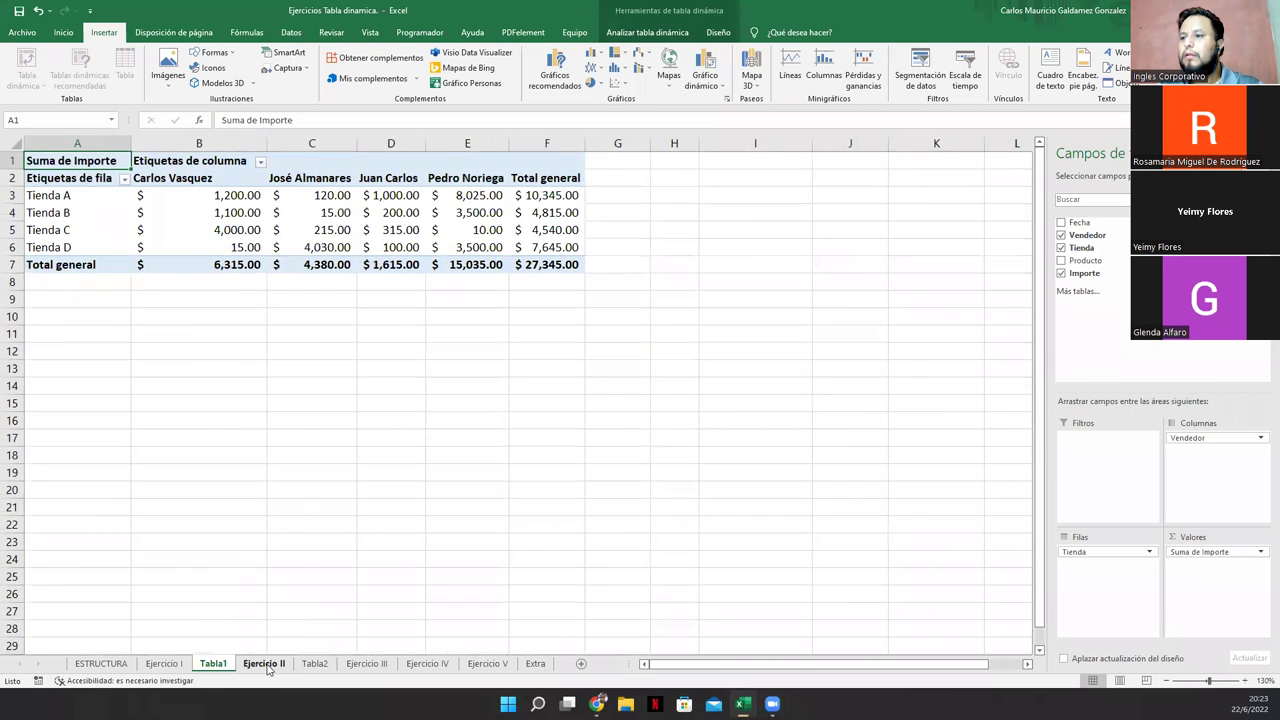
left_click(264, 664)
left_click(306, 667)
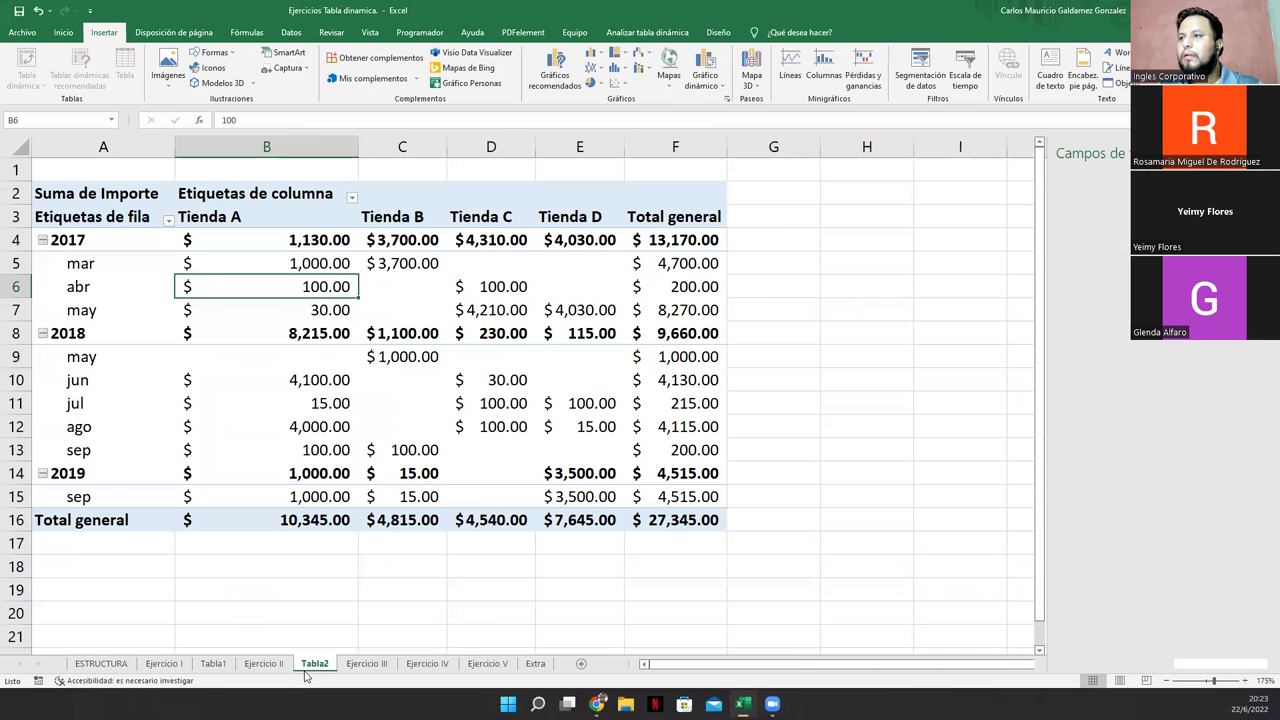
left_click(264, 664)
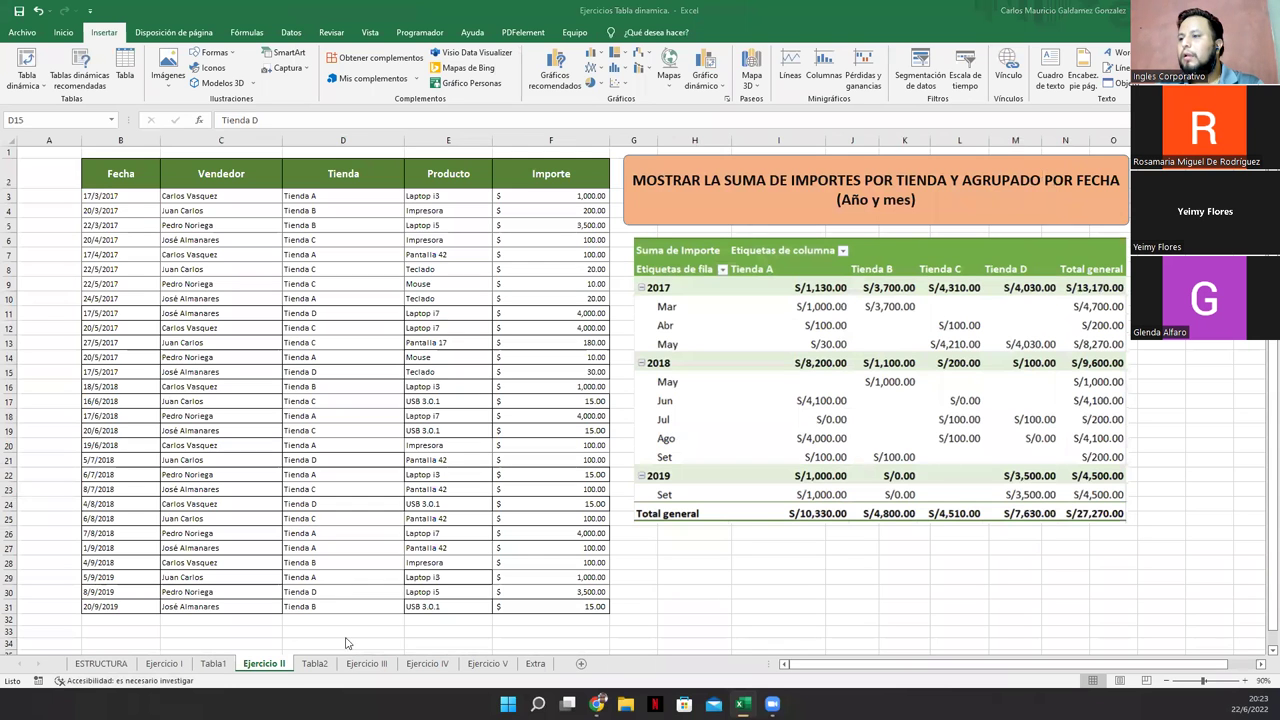
left_click(314, 666)
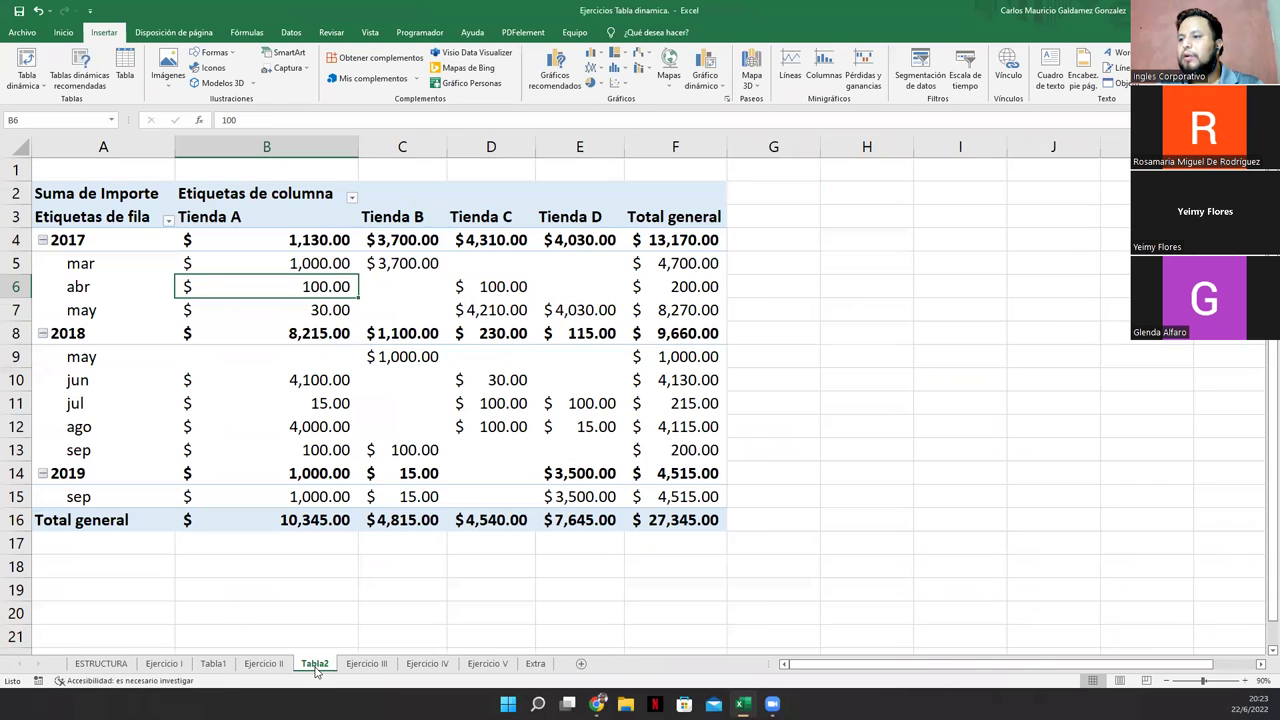
left_click(366, 664)
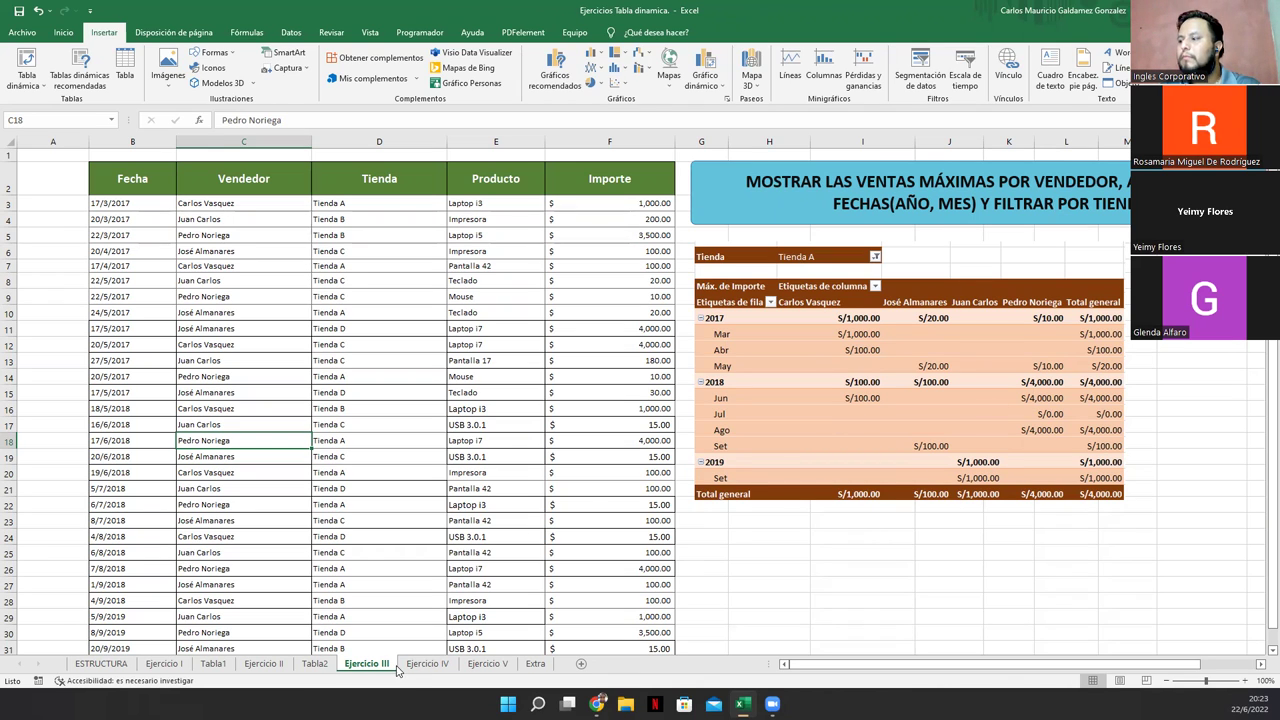
left_click(264, 664)
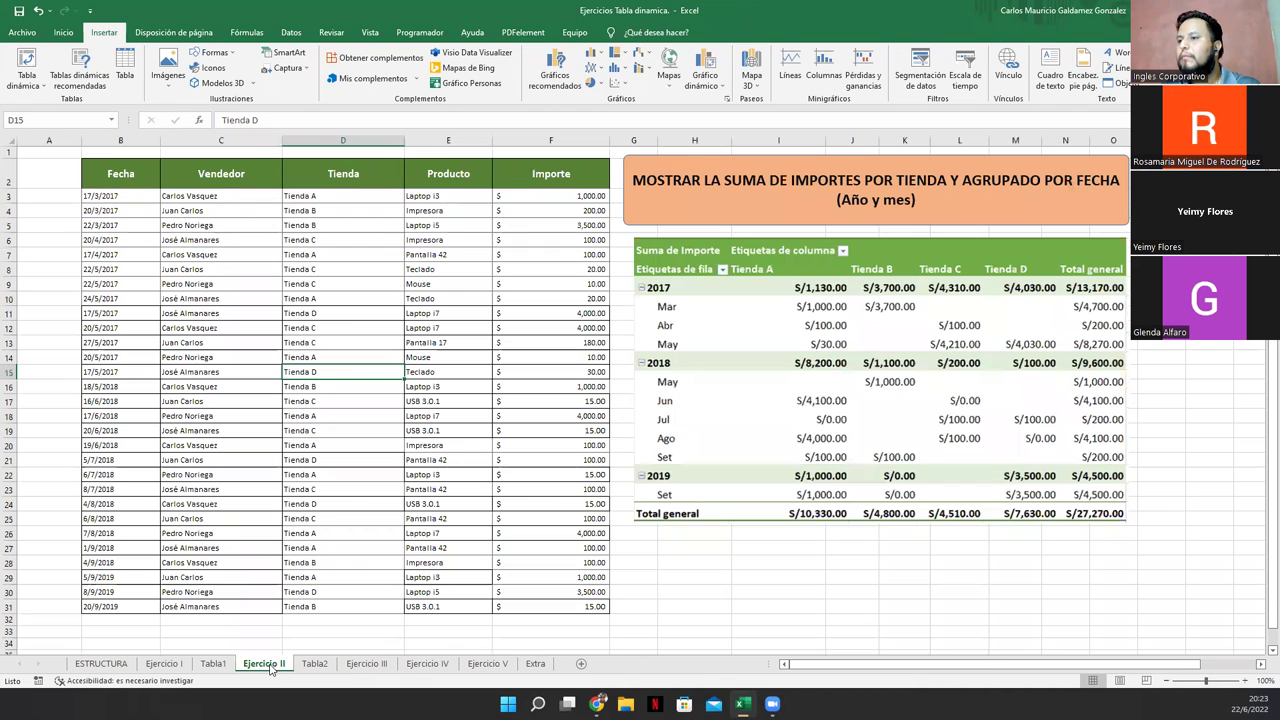
left_click(362, 665)
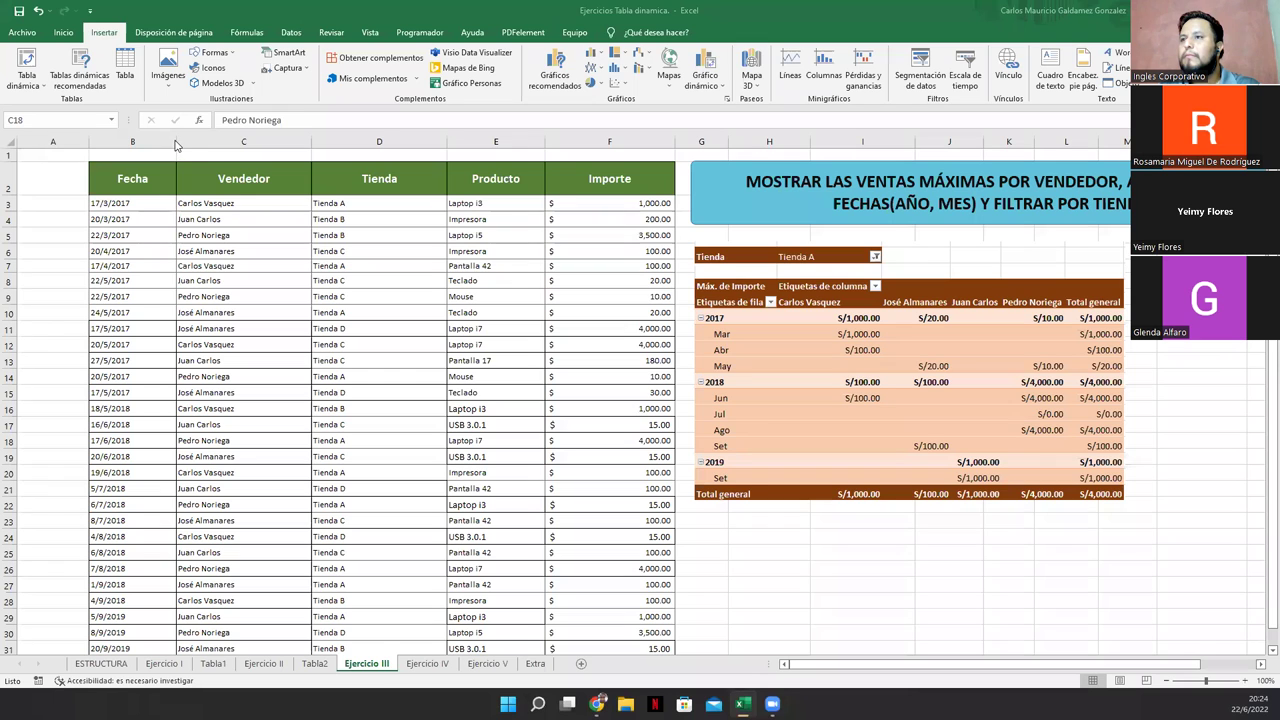
- Narrow the Fecha, Vendedor, Tienda, Producto and Importe columns on Ejercicio III to fit their contents
left_click(177, 143)
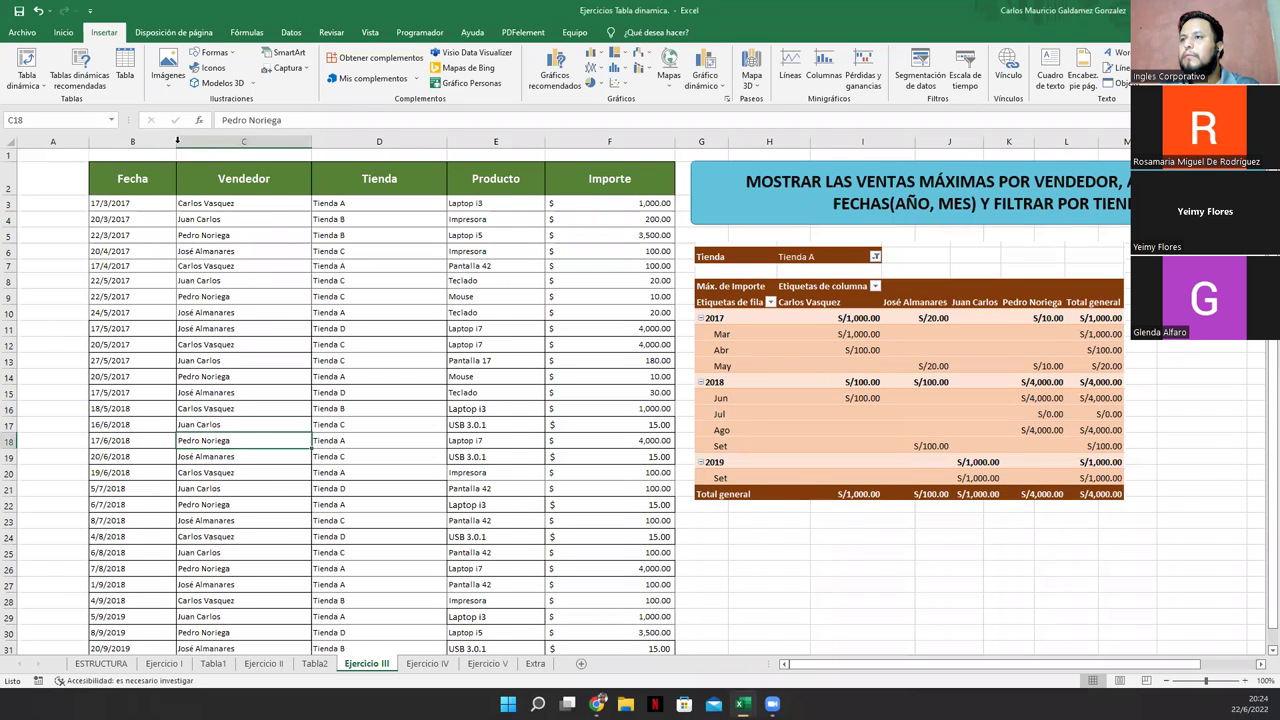
left_click_drag(177, 143, 133, 143)
left_click_drag(266, 141, 194, 141)
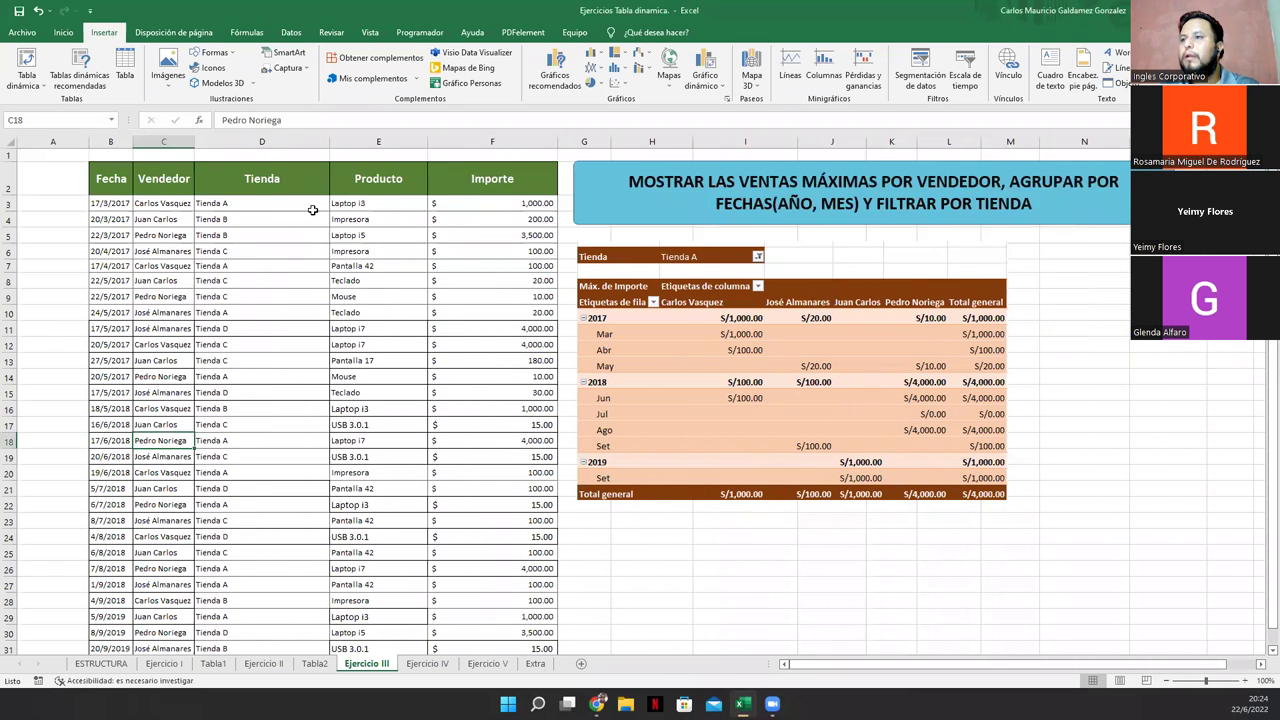
left_click_drag(329, 143, 236, 141)
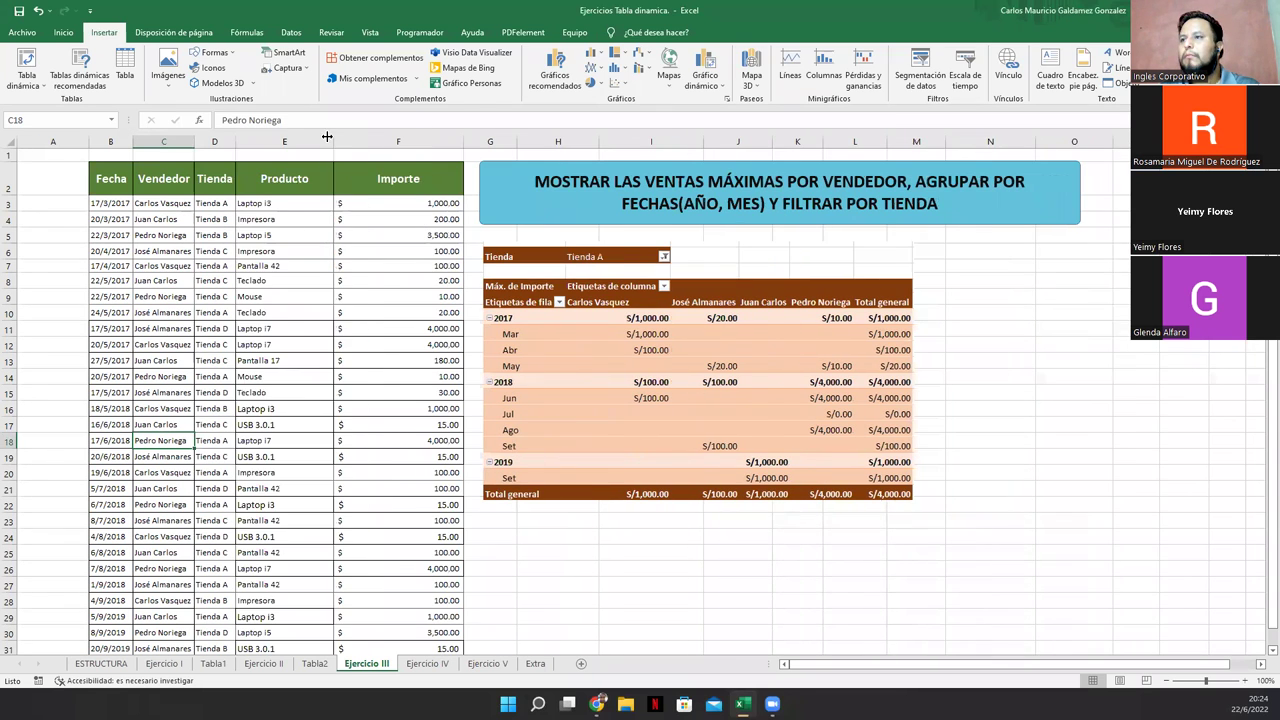
left_click_drag(329, 141, 290, 141)
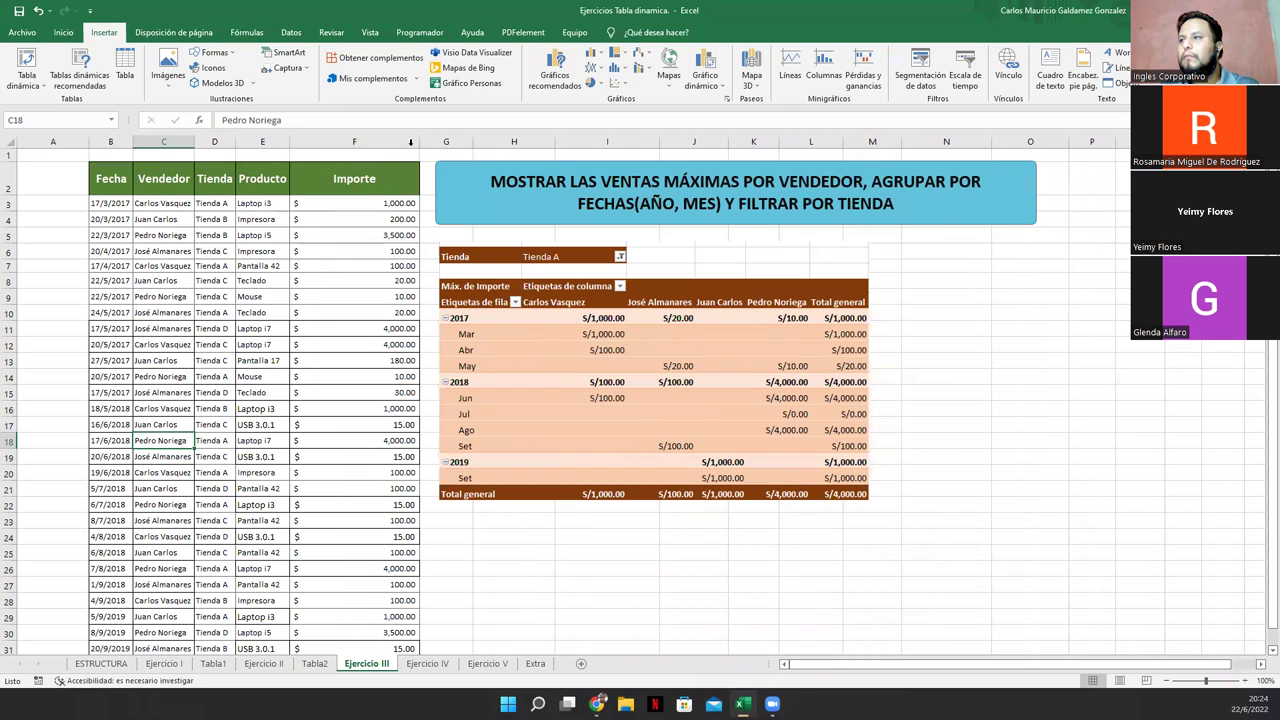
left_click_drag(418, 141, 338, 141)
- Move the example pivot table picture on Ejercicio III slightly down beneath the blue instruction banner
scroll(323, 285, "down", 1)
scroll(320, 300, "up", 1)
left_click(418, 277)
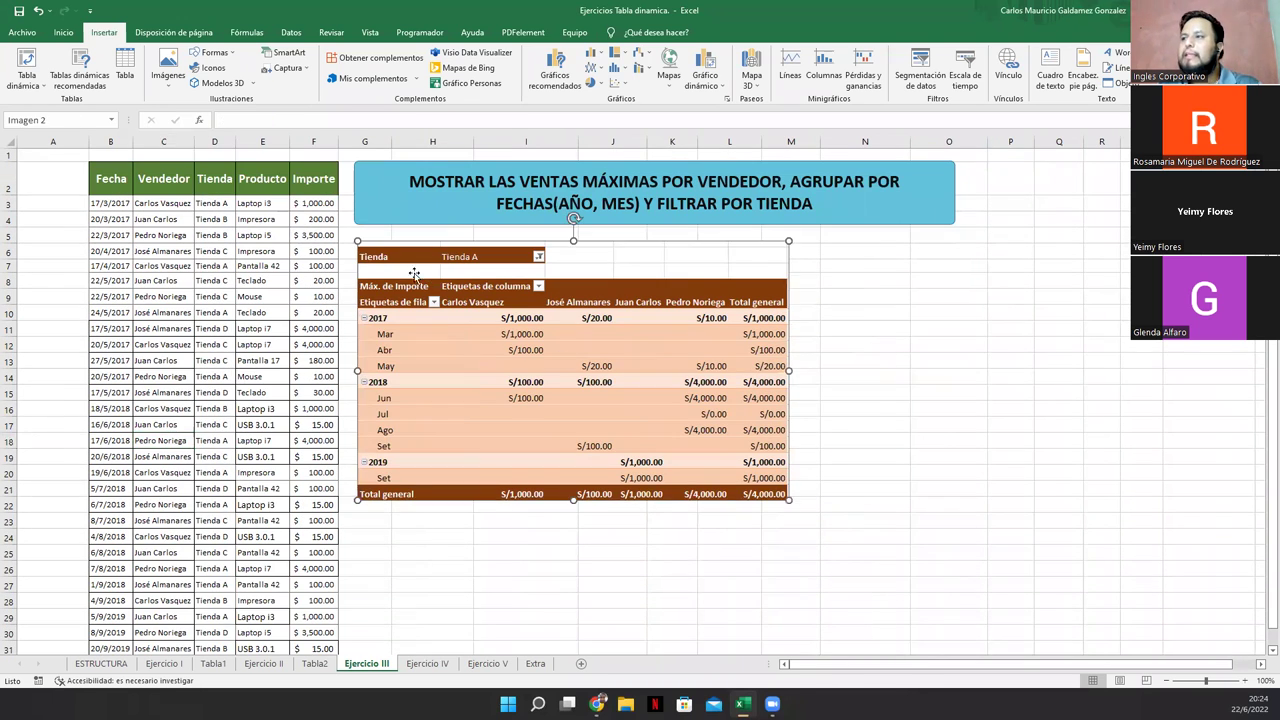
left_click_drag(416, 349, 440, 335)
- Insert a pivot table from the Ejercicio III data range B2:F31 on a new worksheet
left_click(222, 322)
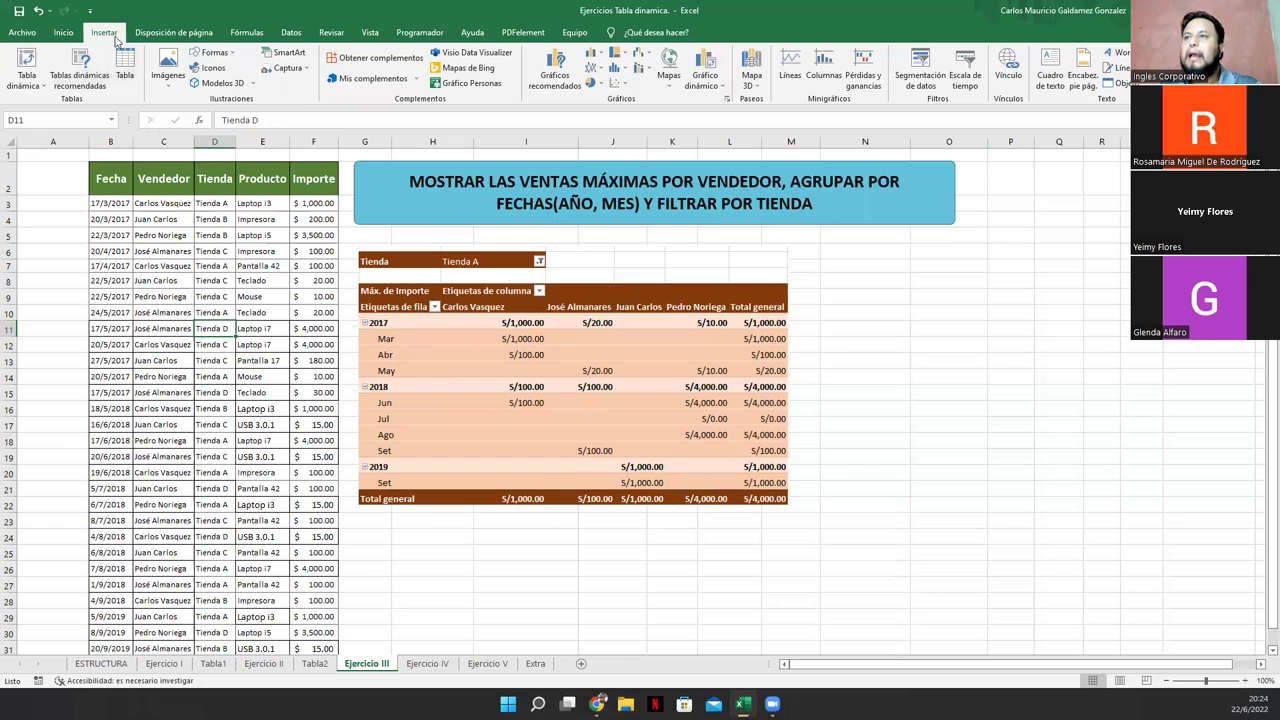
left_click(287, 38)
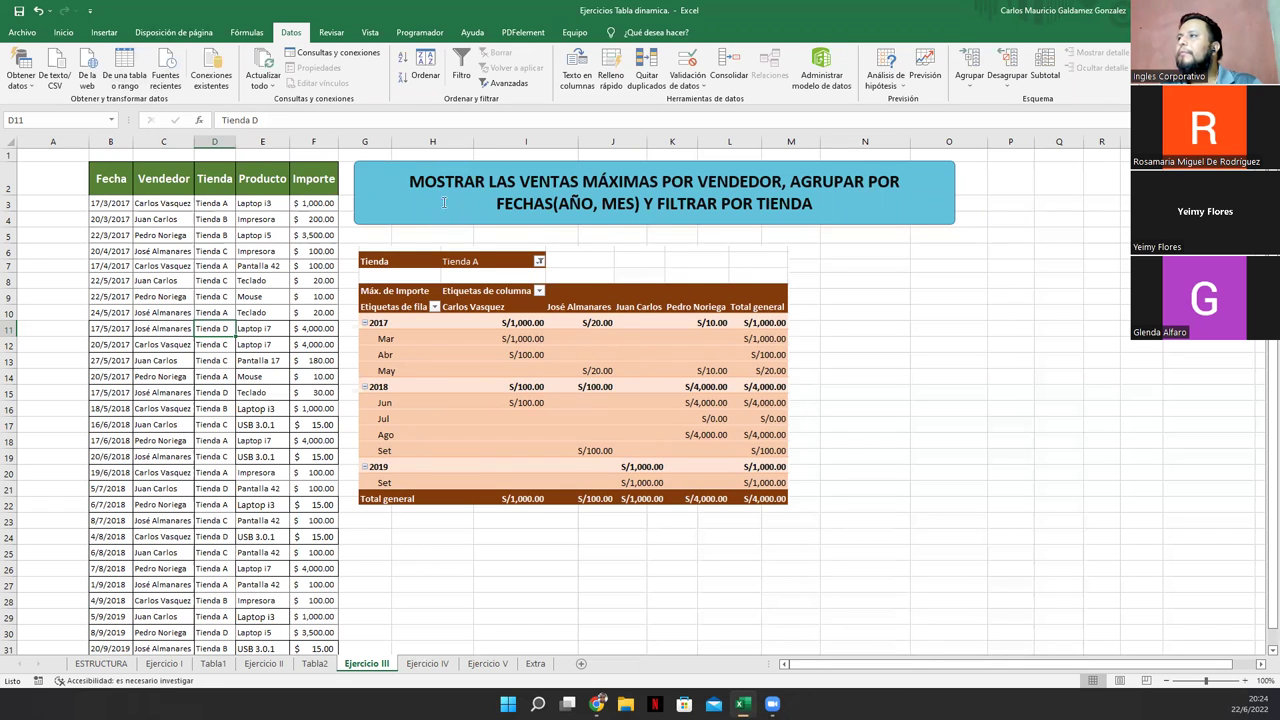
left_click(104, 32)
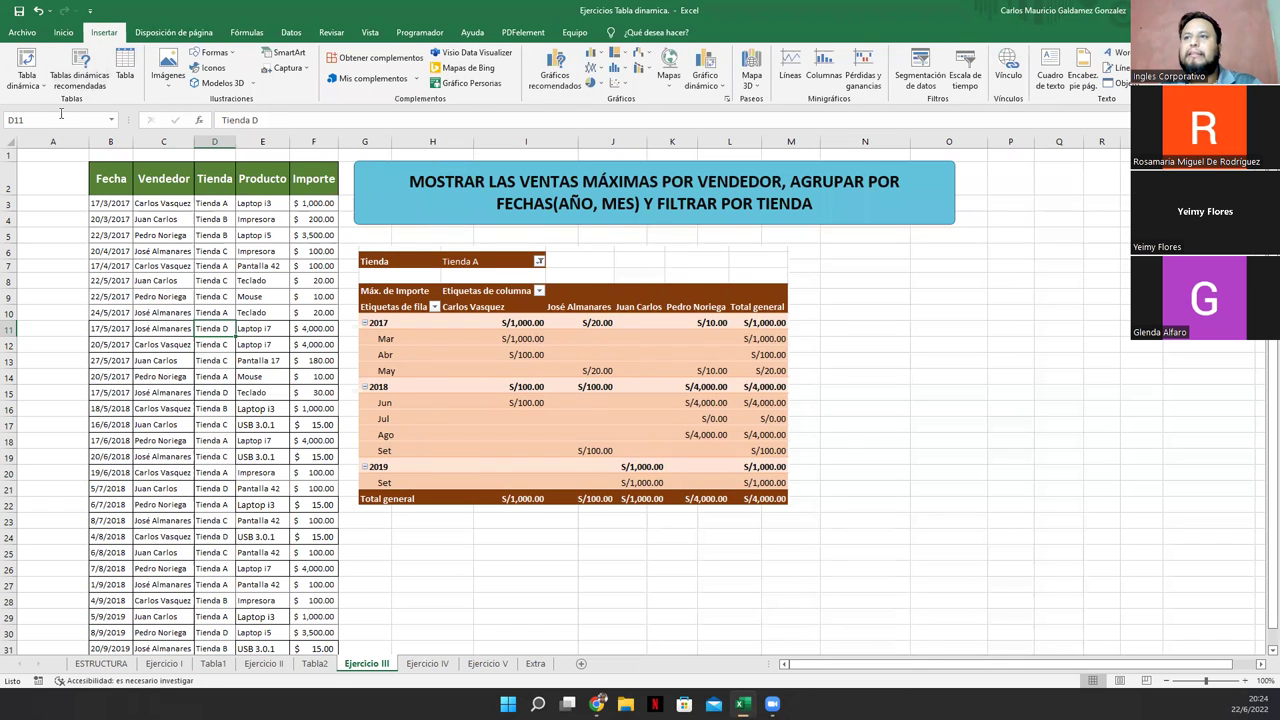
left_click(28, 62)
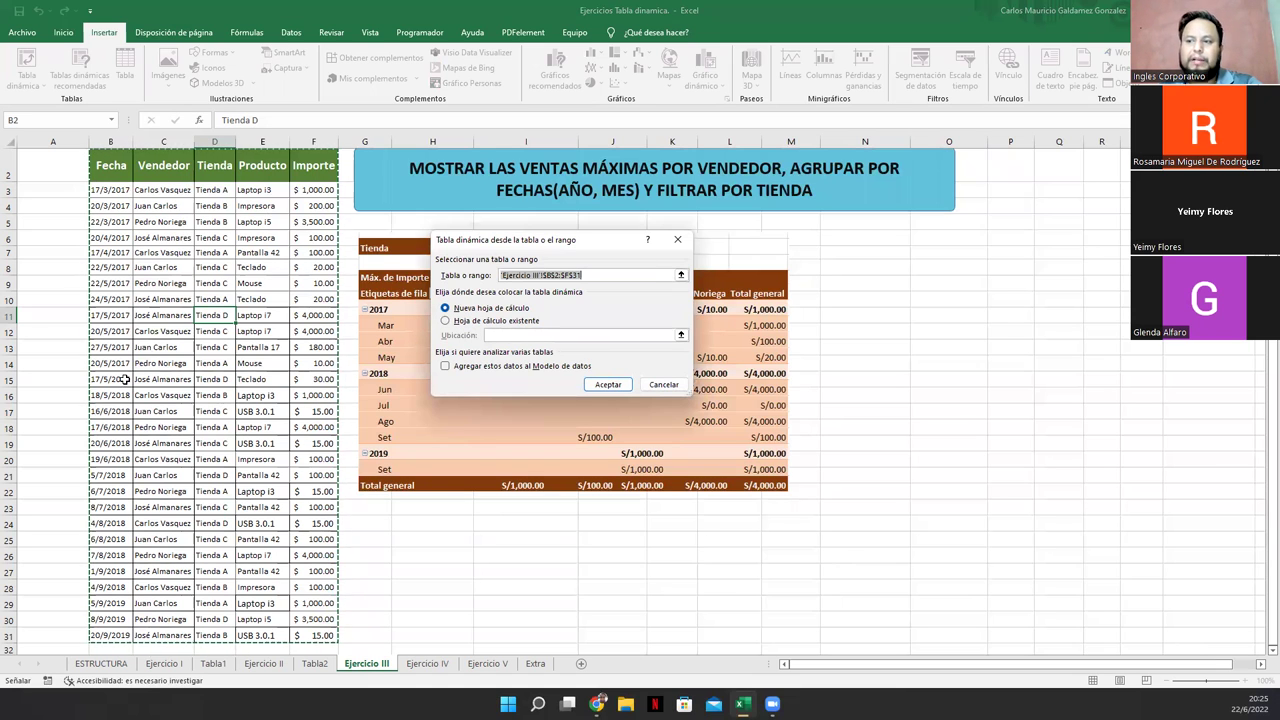
left_click(606, 387)
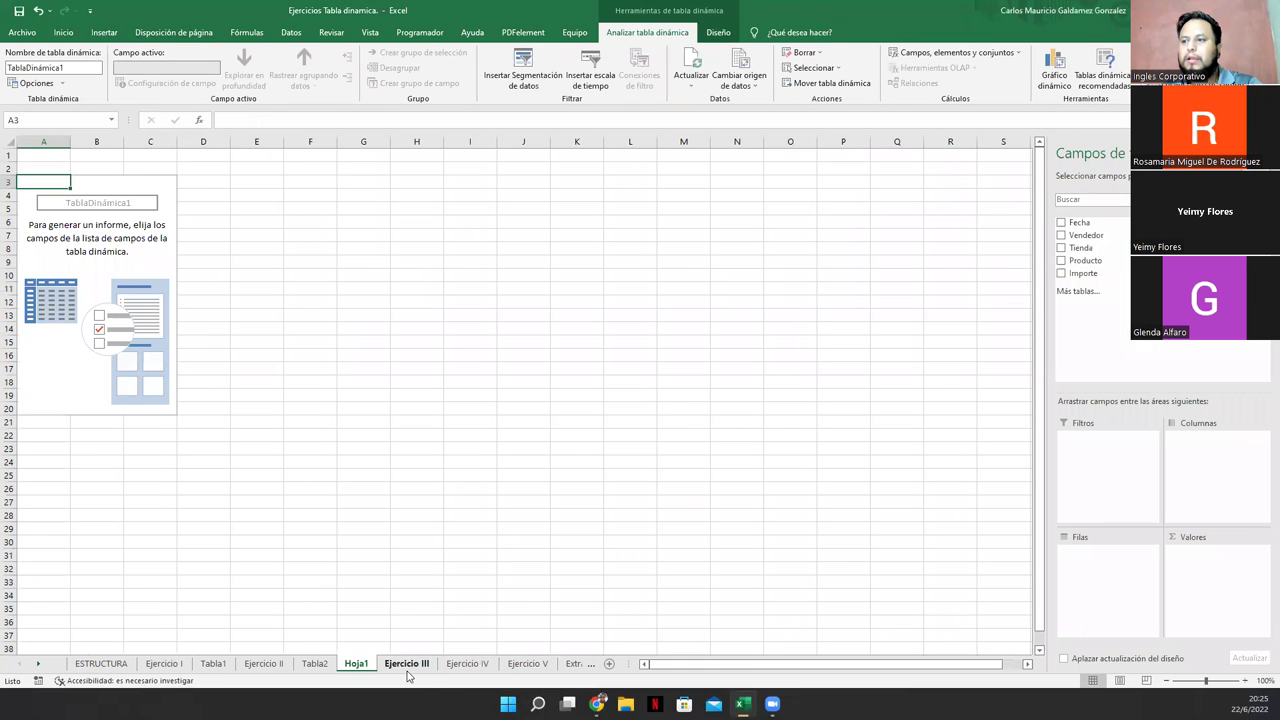
- Place the new pivot table sheet right after Ejercicio III and rename it Tabla3
left_click_drag(367, 669, 445, 671)
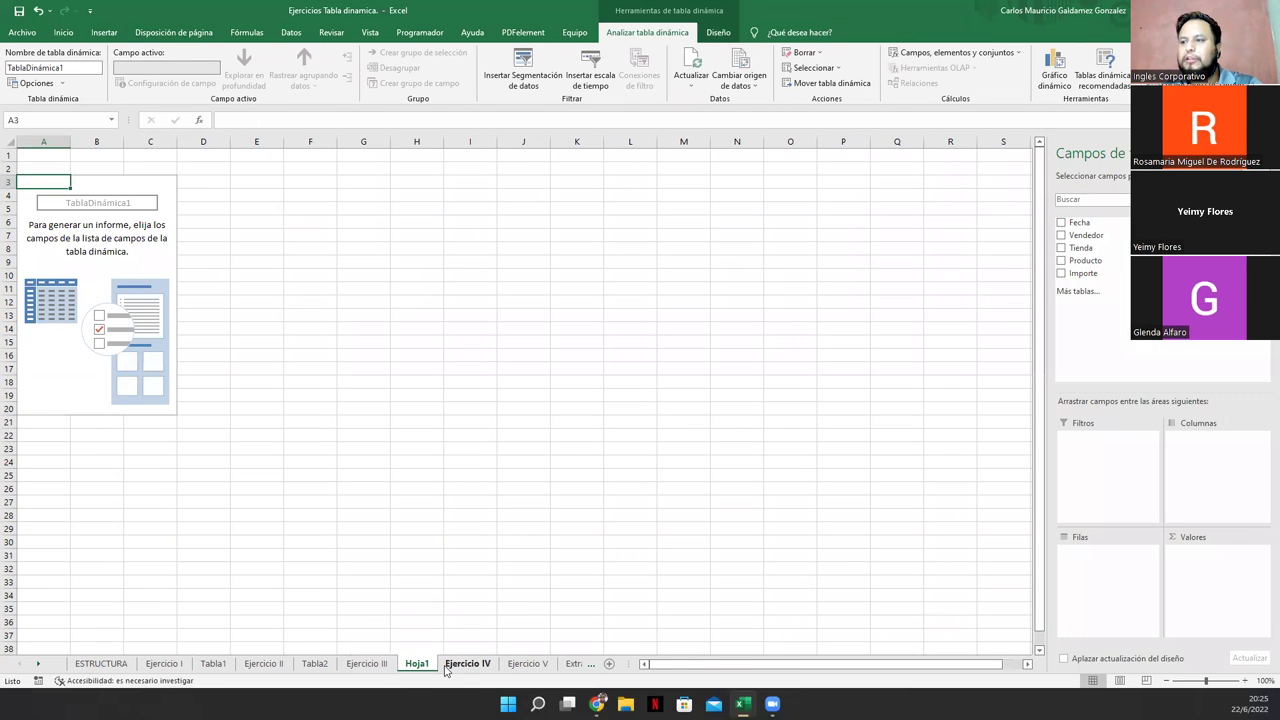
double_click(416, 664)
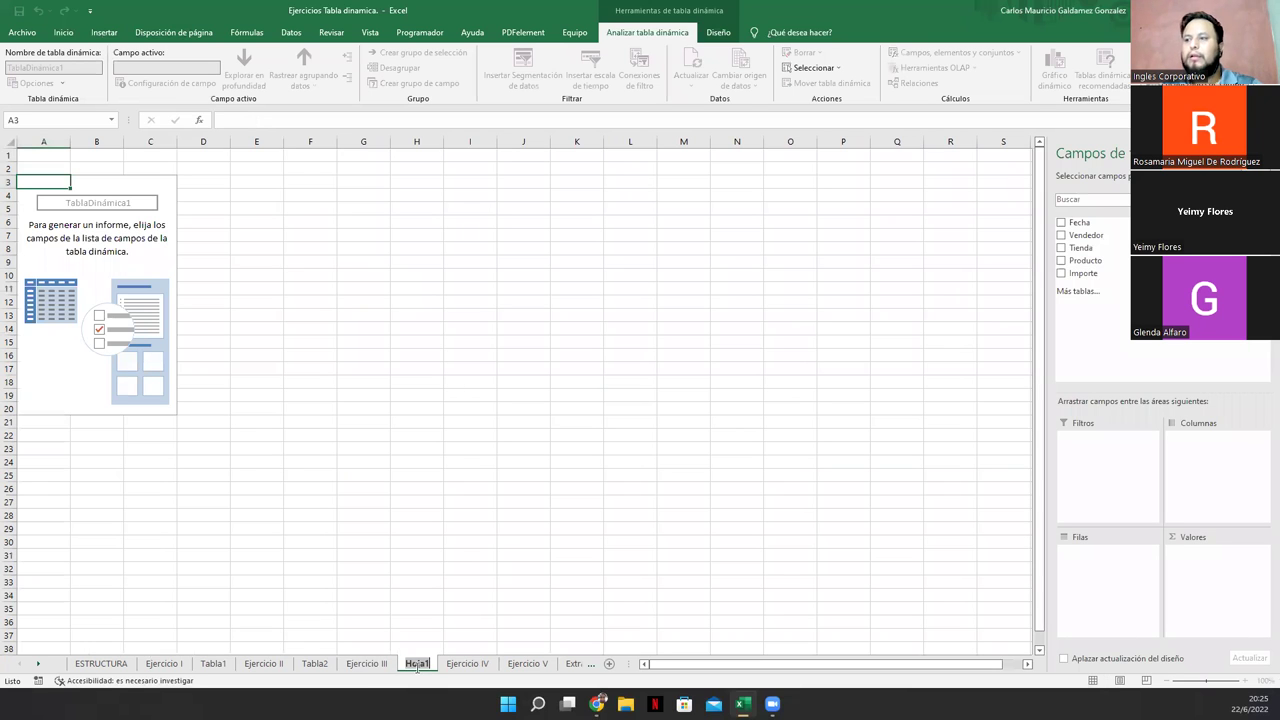
type("Tabla3")
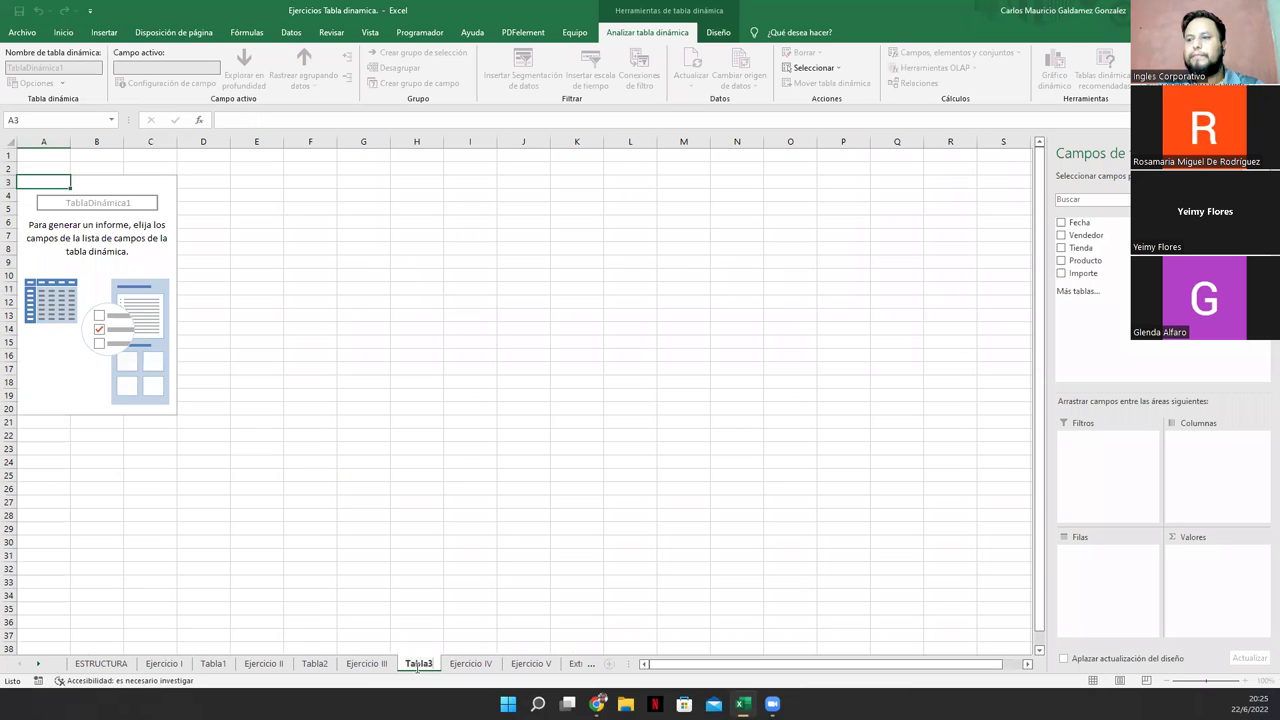
key("Return")
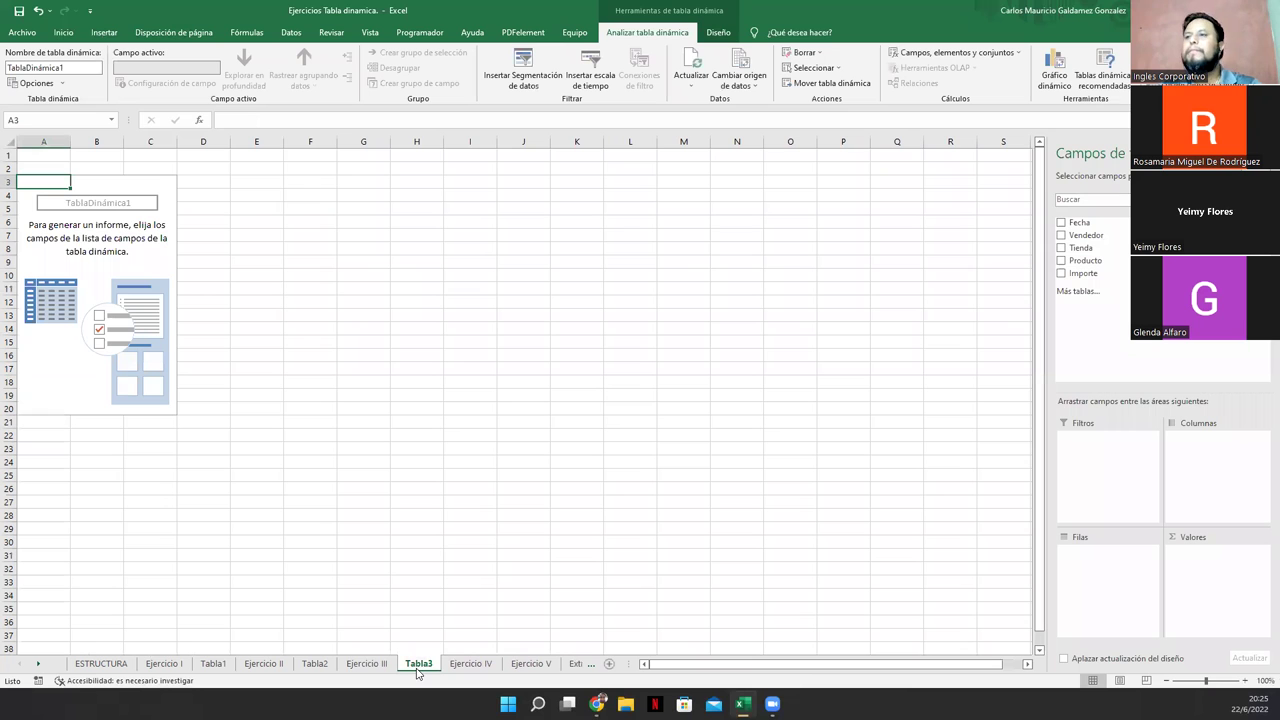
left_click(146, 185)
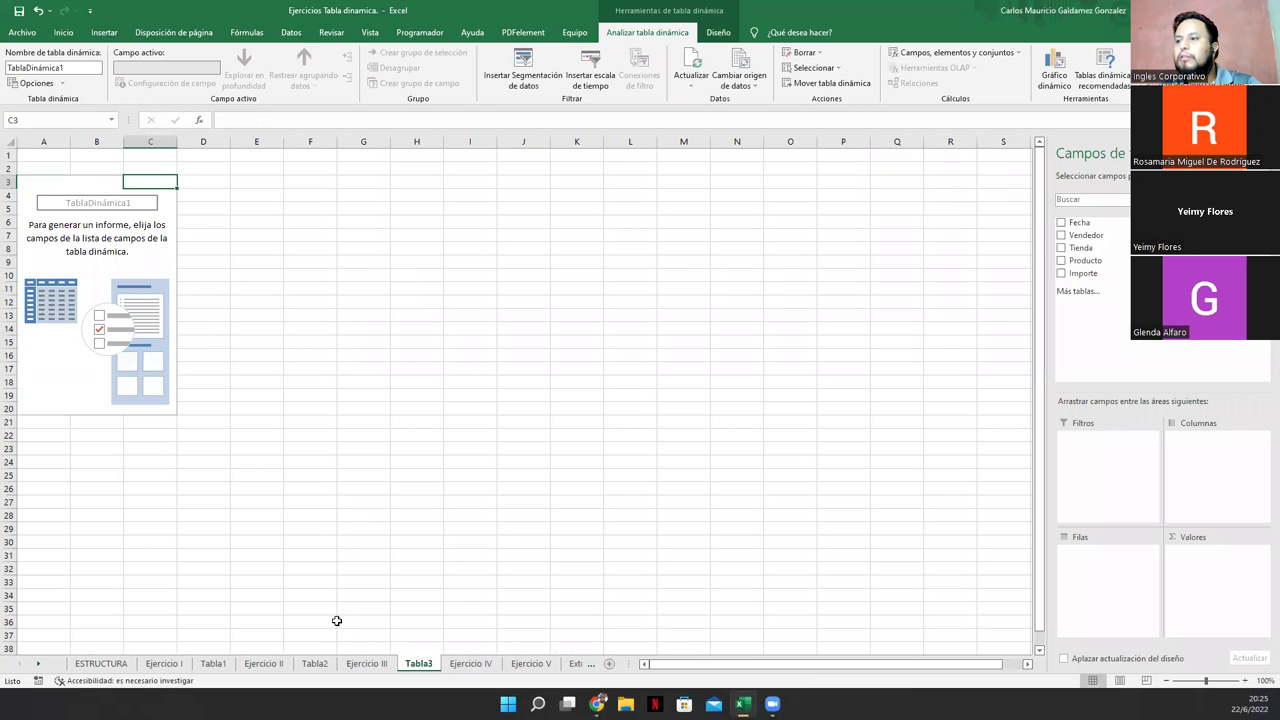
- Following the Ejercicio III example, add Tienda as the report filter and Vendedor as the column field of the Tabla3 pivot table
left_click(367, 665)
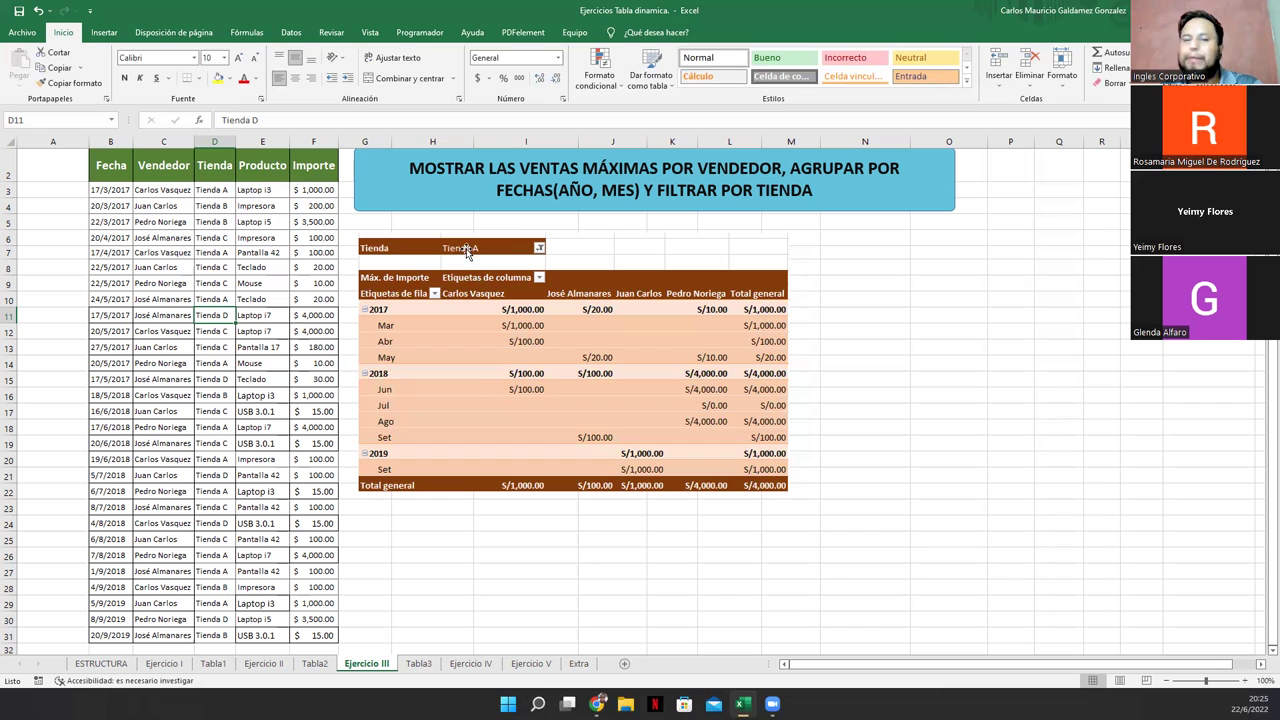
left_click(418, 664)
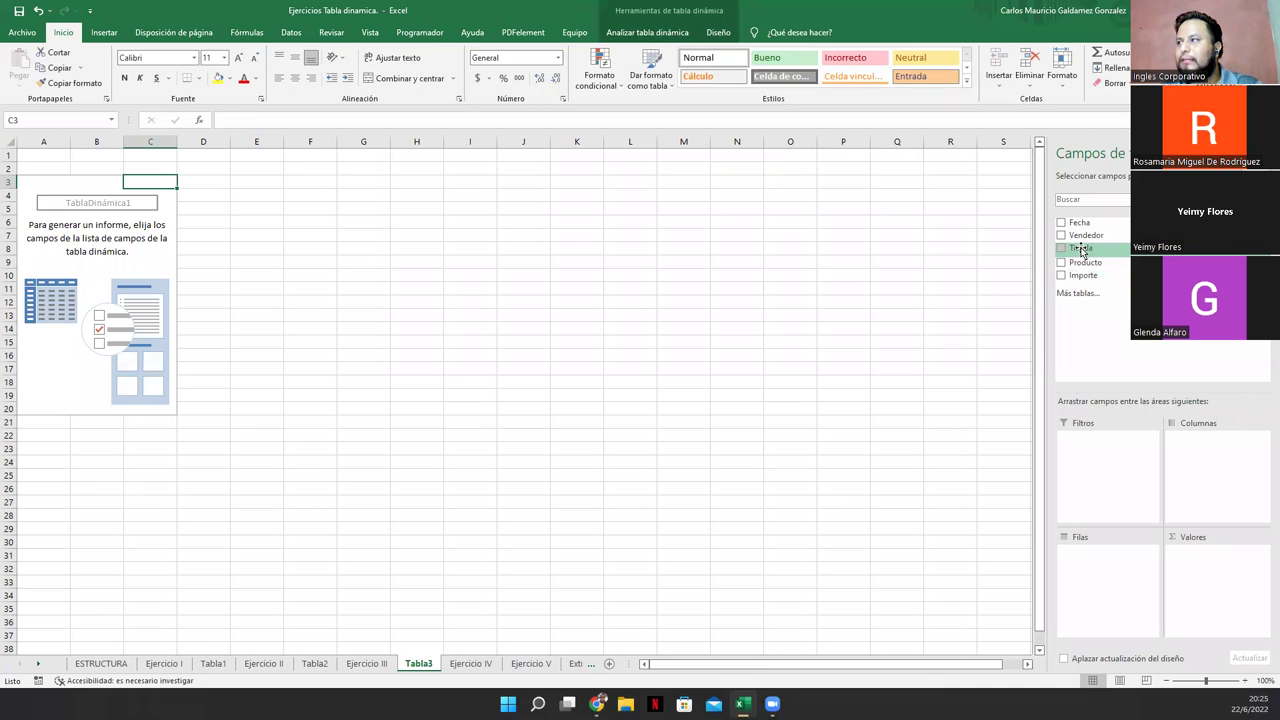
left_click_drag(1080, 250, 1079, 443)
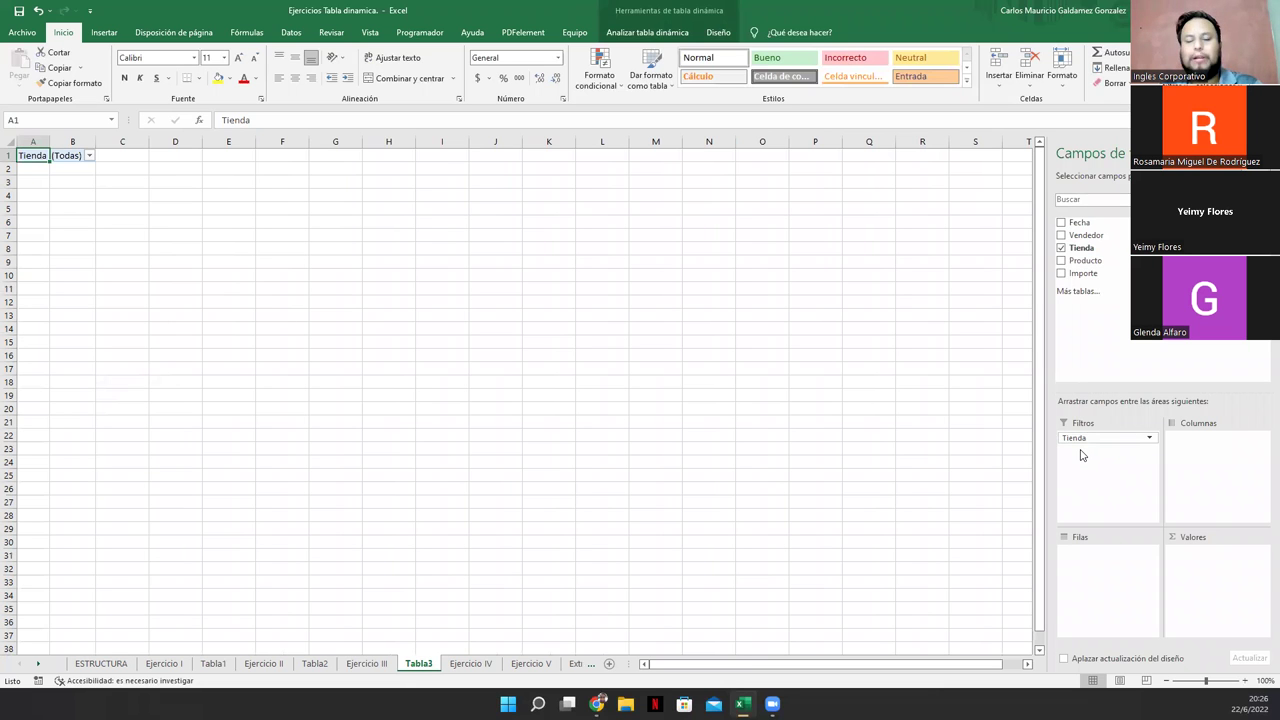
left_click(366, 665)
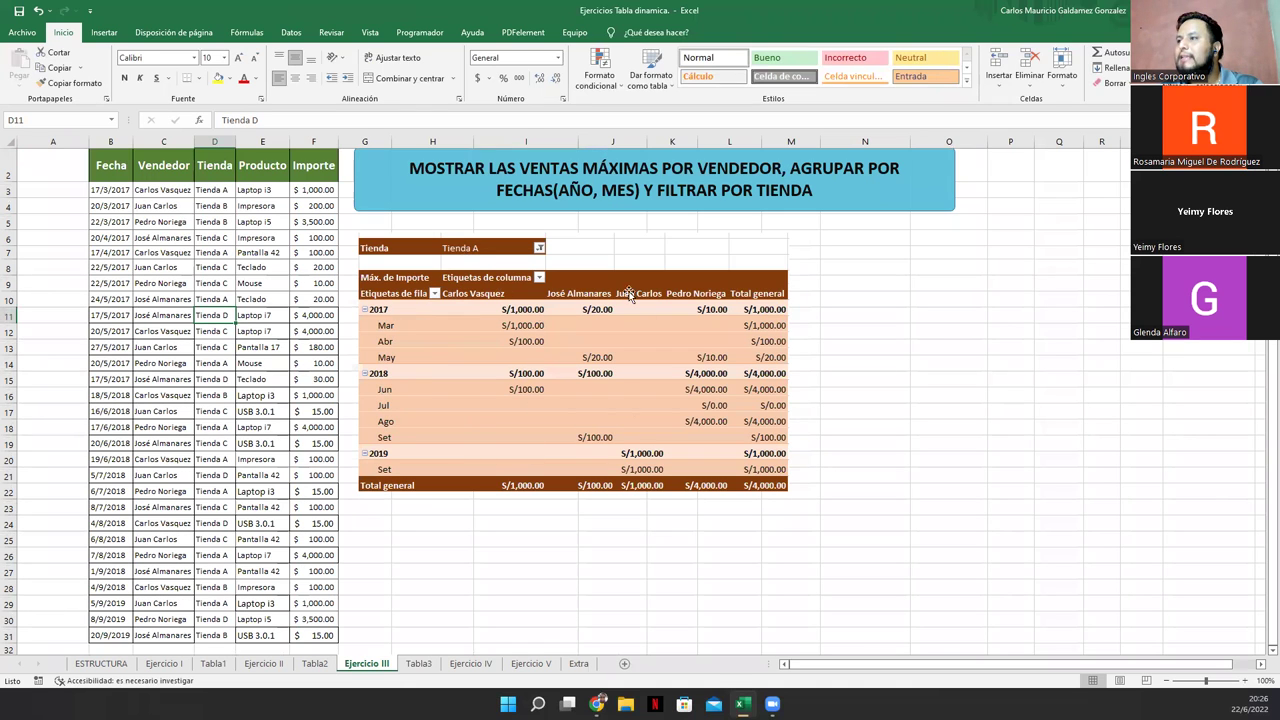
left_click(408, 666)
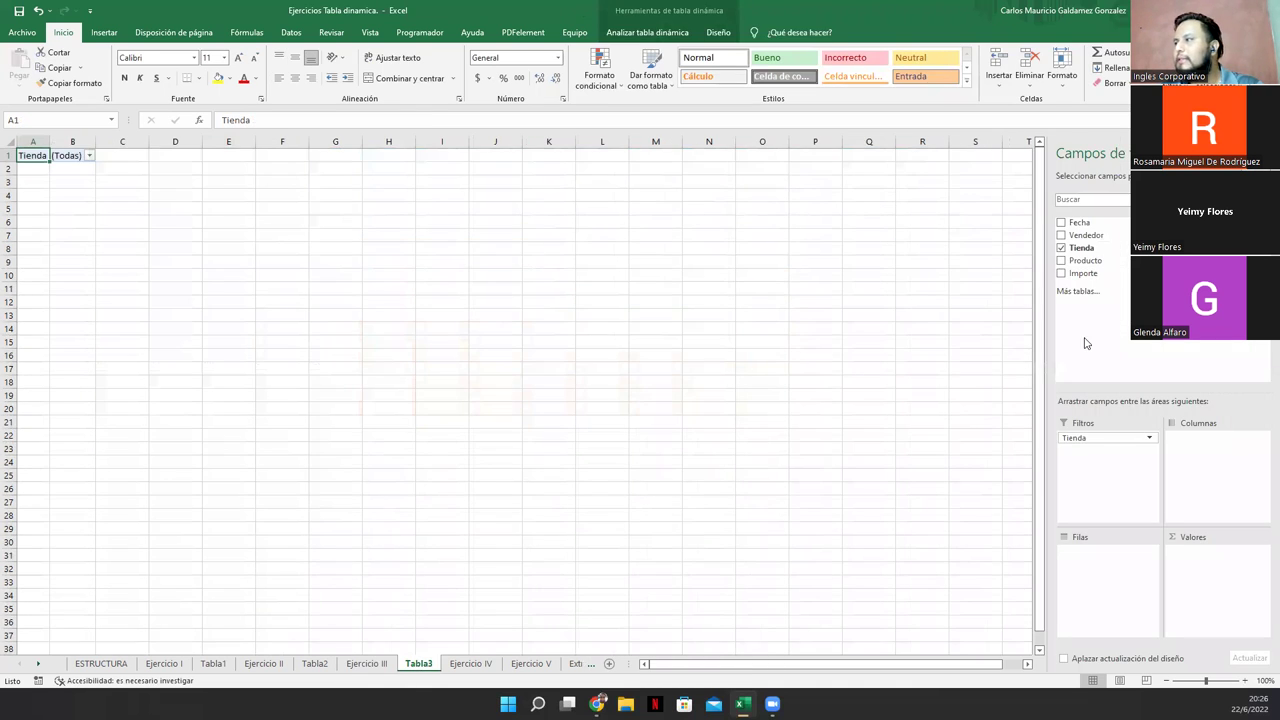
left_click_drag(1081, 247, 1191, 464)
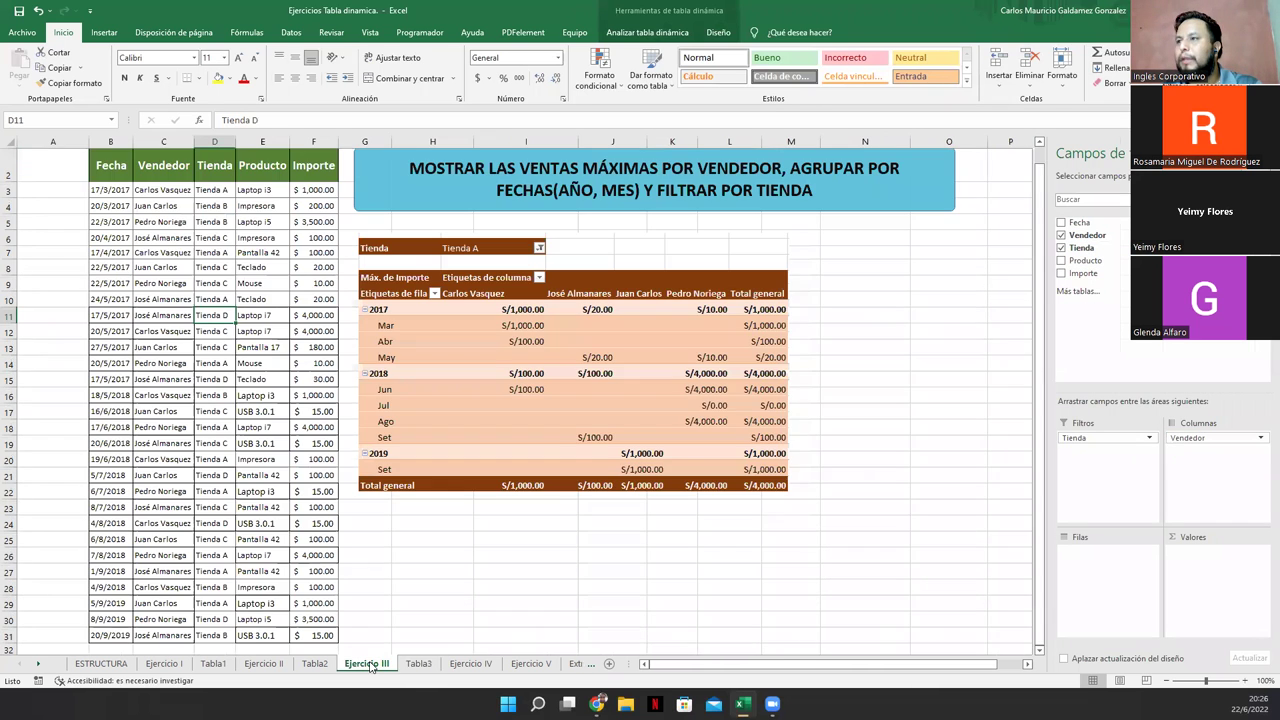
- Add Fecha to the rows and Importe to the values of the Tabla3 pivot table, matching the Ejercicio III layout
left_click(368, 665)
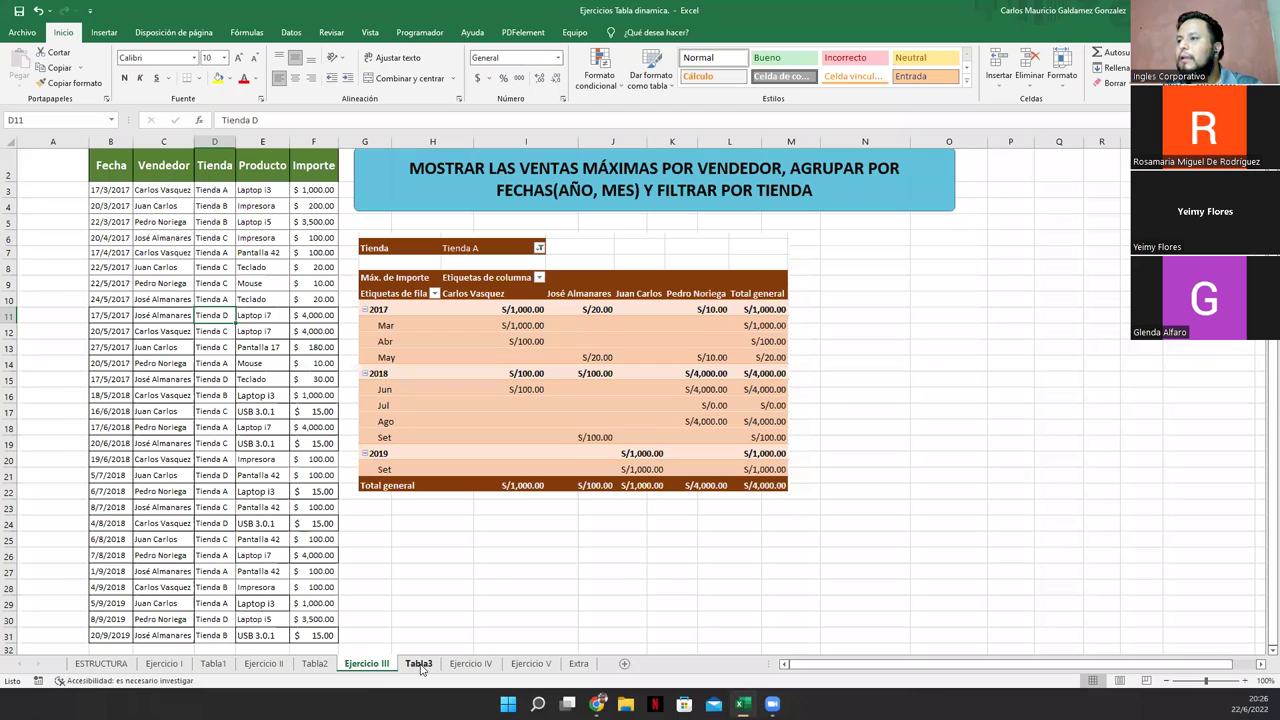
left_click(419, 664)
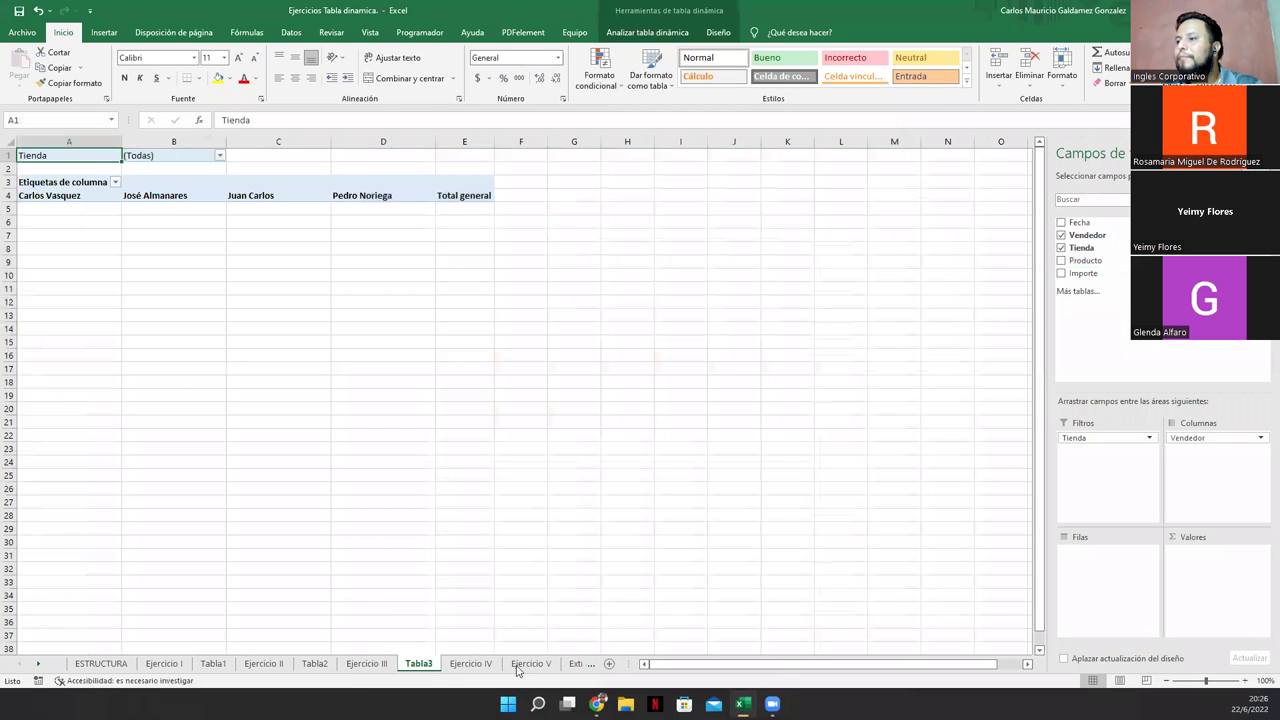
left_click(367, 664)
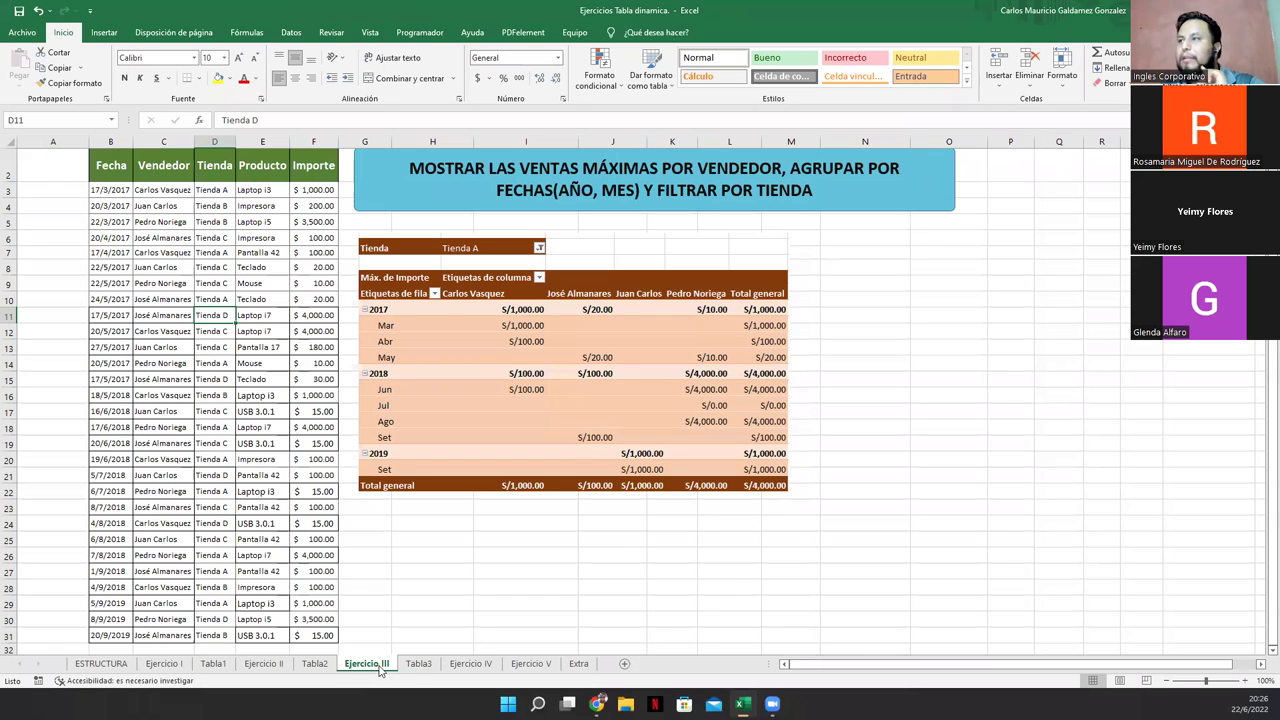
left_click(417, 664)
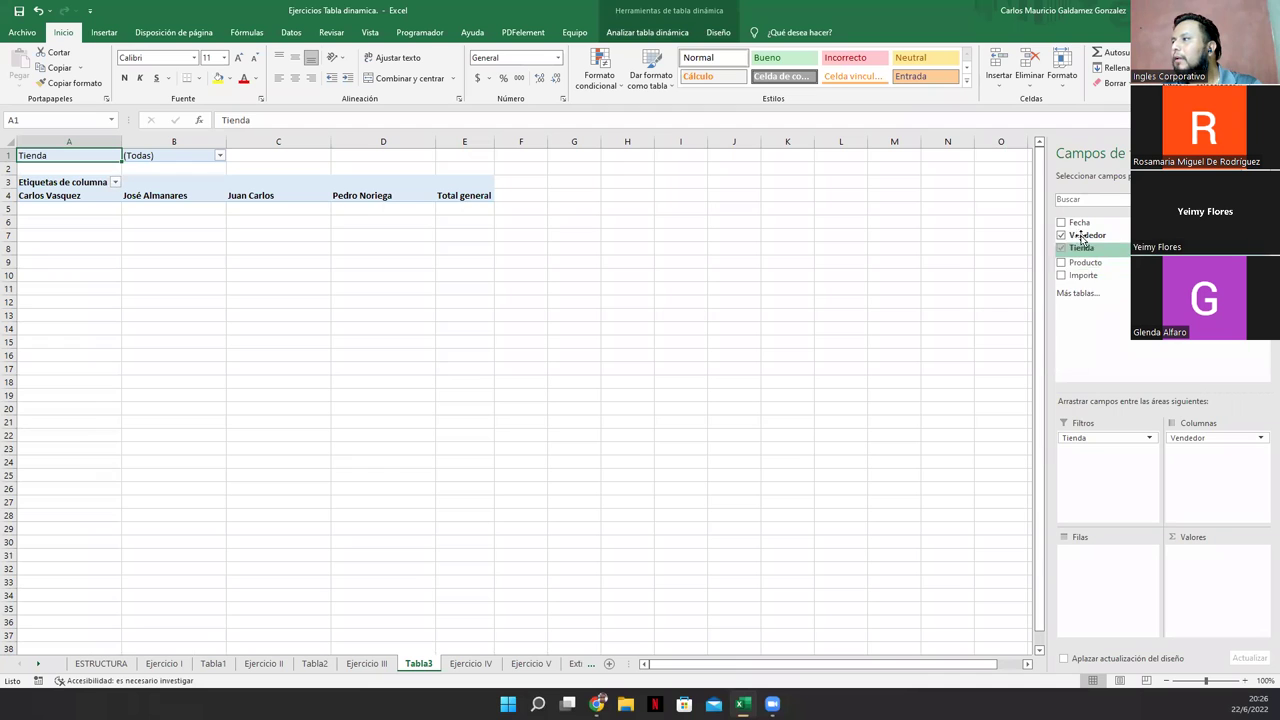
left_click_drag(1079, 222, 1073, 558)
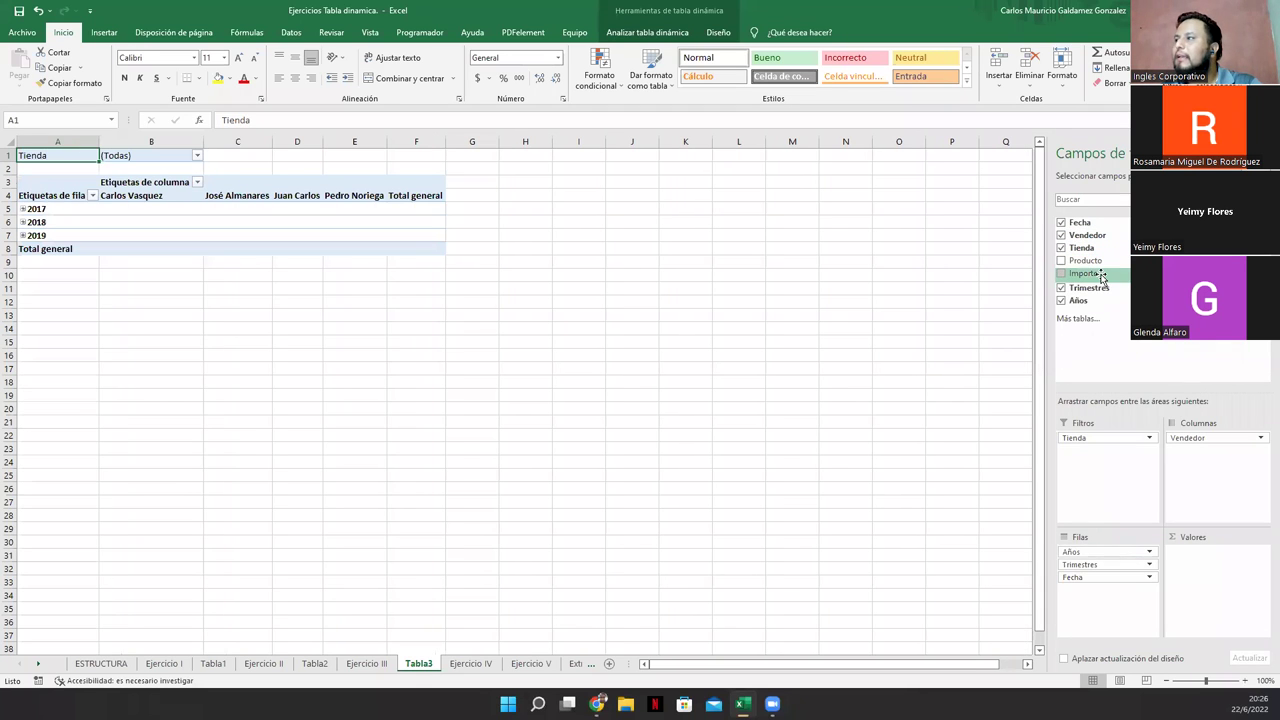
left_click_drag(1100, 274, 1226, 577)
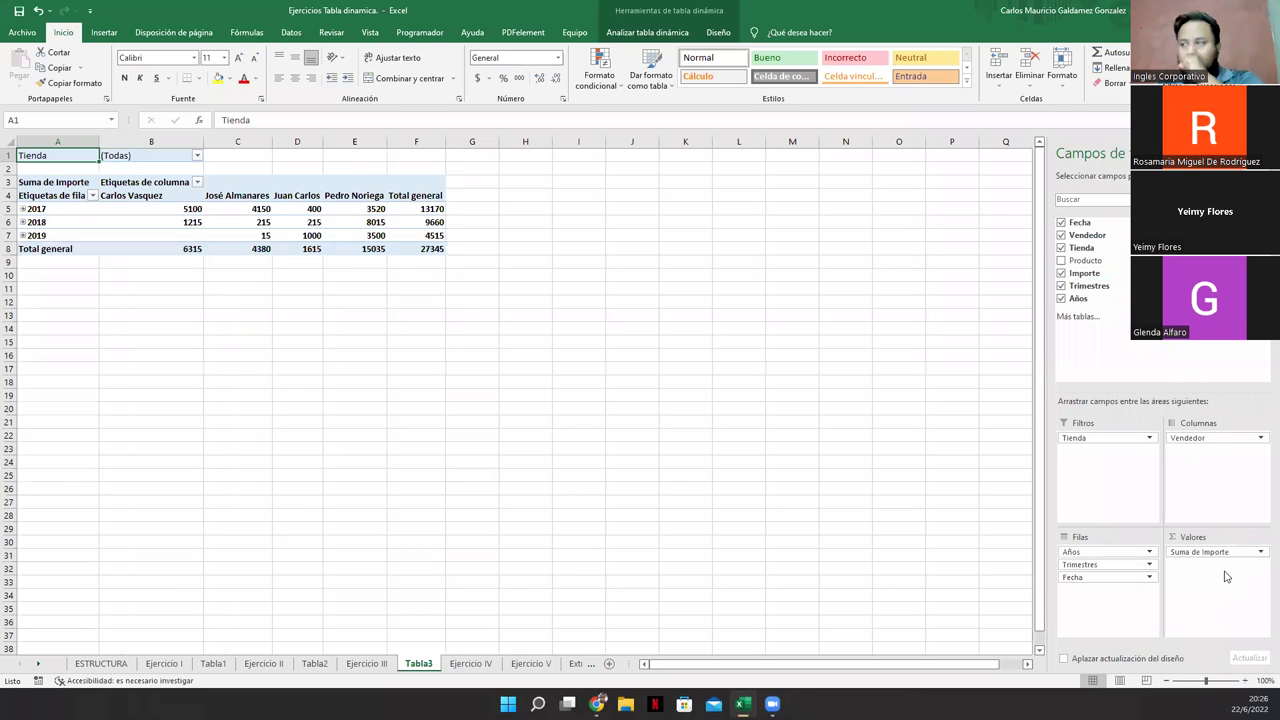
- Expand the 2017, 2018 and 2019 row groups and remove the Trimestres field from the pivot table's rows
left_click(1110, 566)
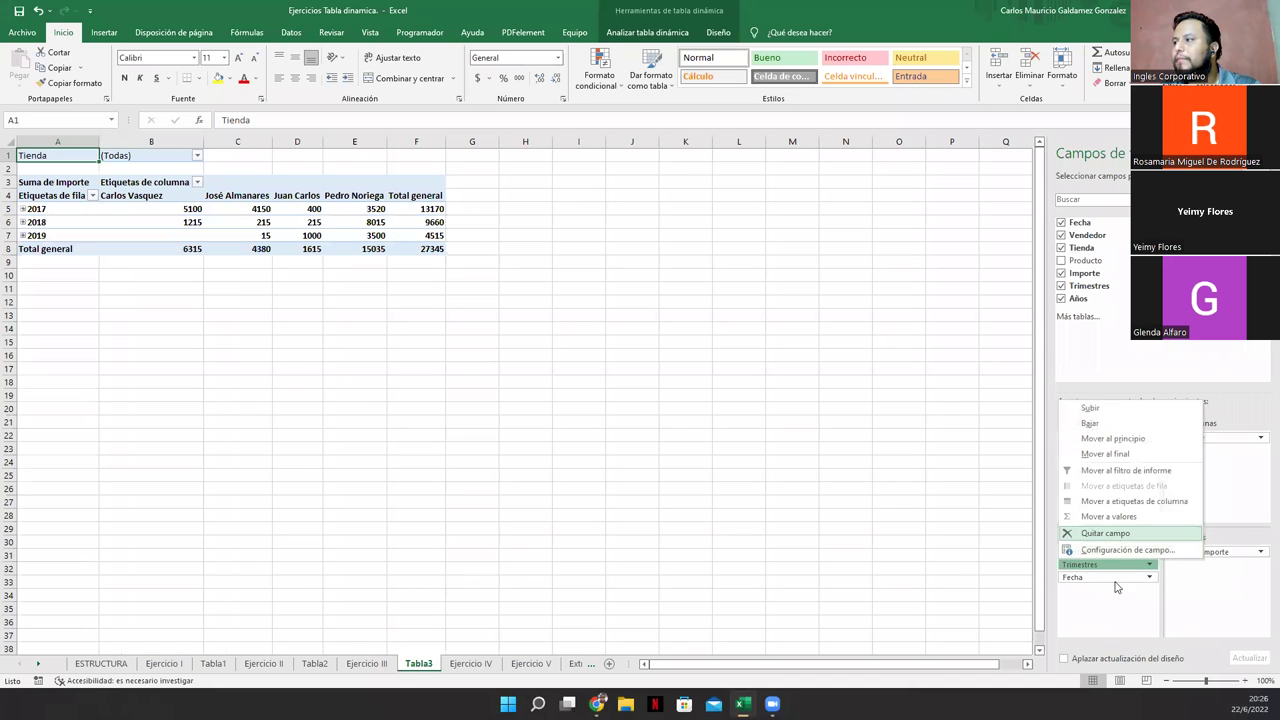
left_click(1117, 607)
left_click(22, 208)
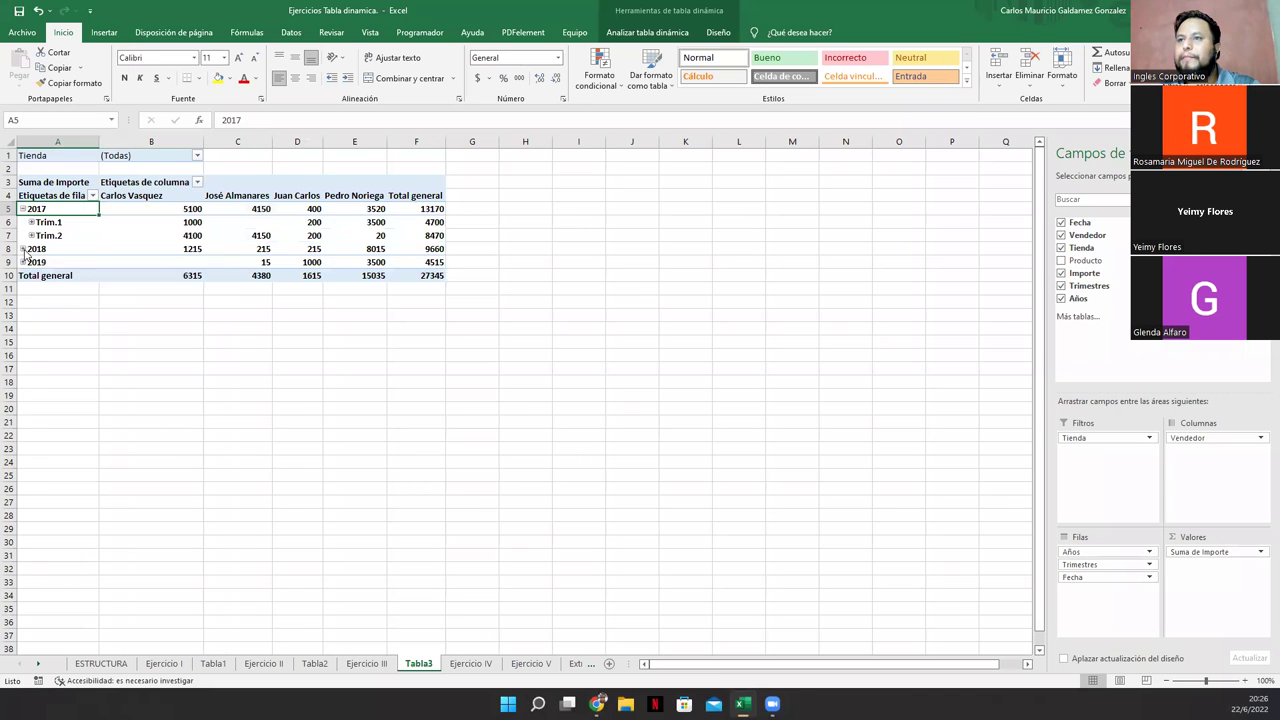
left_click(23, 249)
left_click(22, 289)
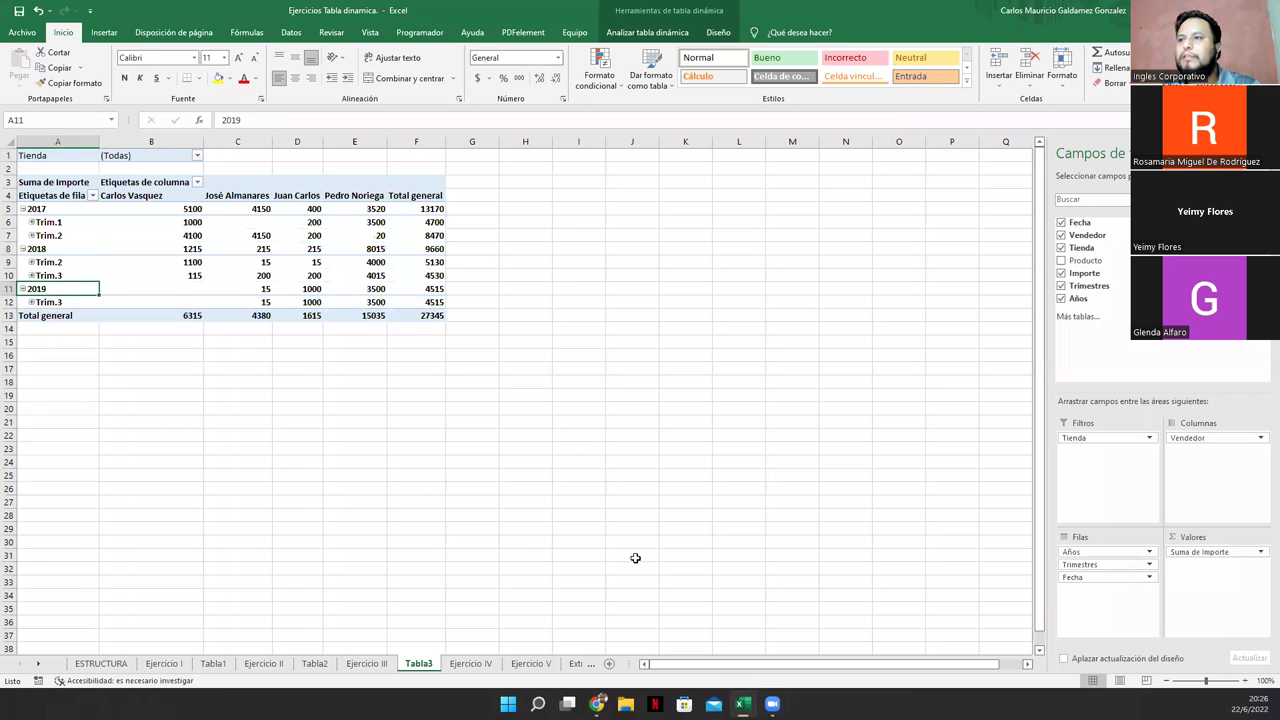
left_click(1150, 566)
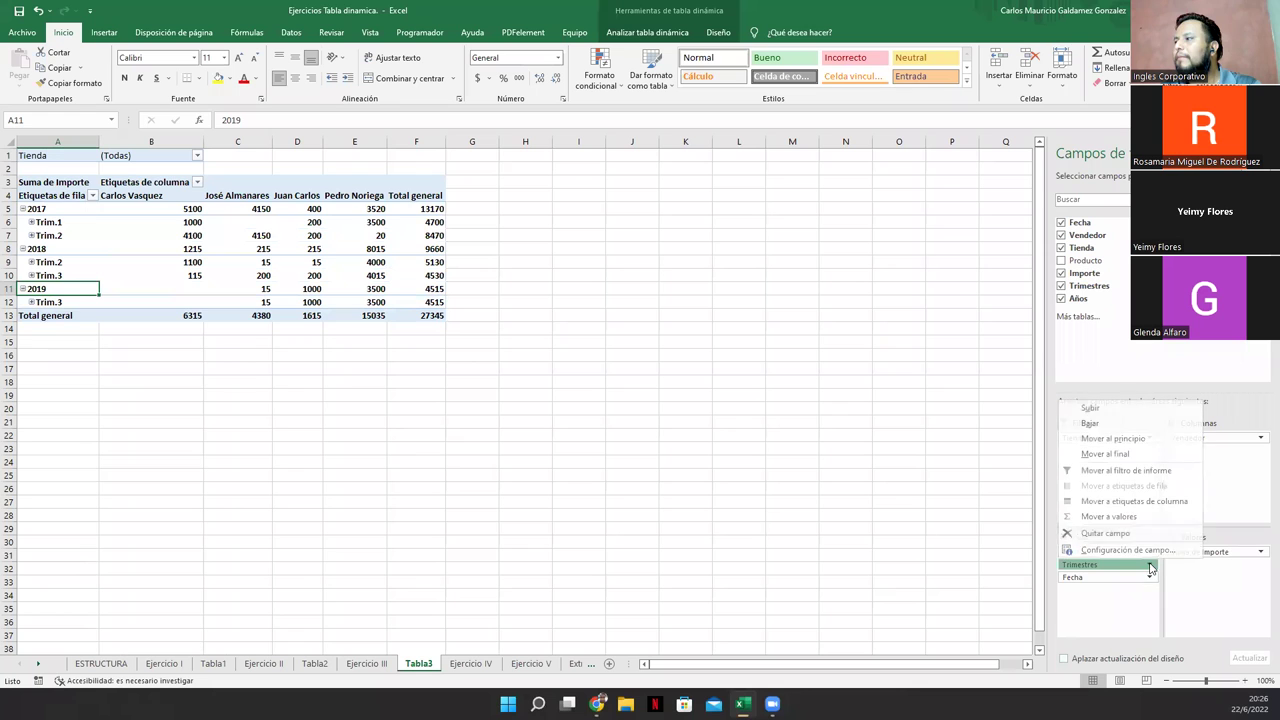
left_click(1106, 534)
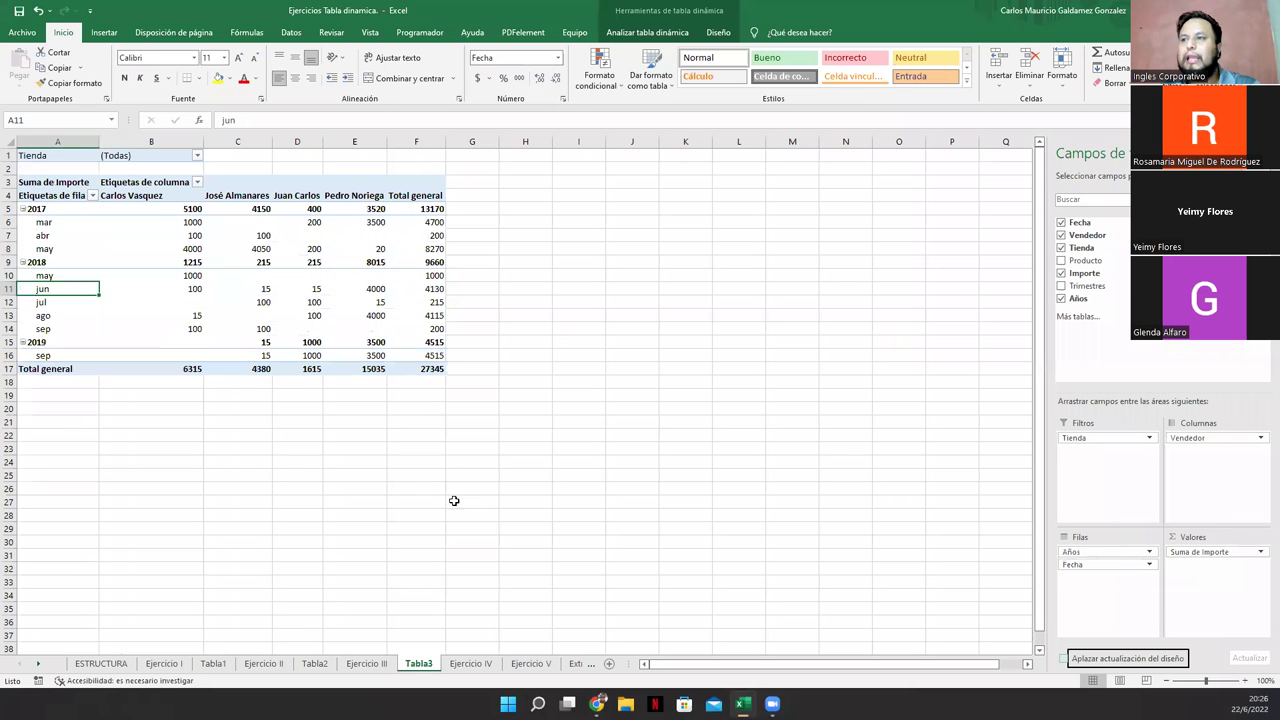
- Compare Tabla3 with the Ejercicio III example and filter the pivot table's Tienda field to Tienda A
left_click(380, 665)
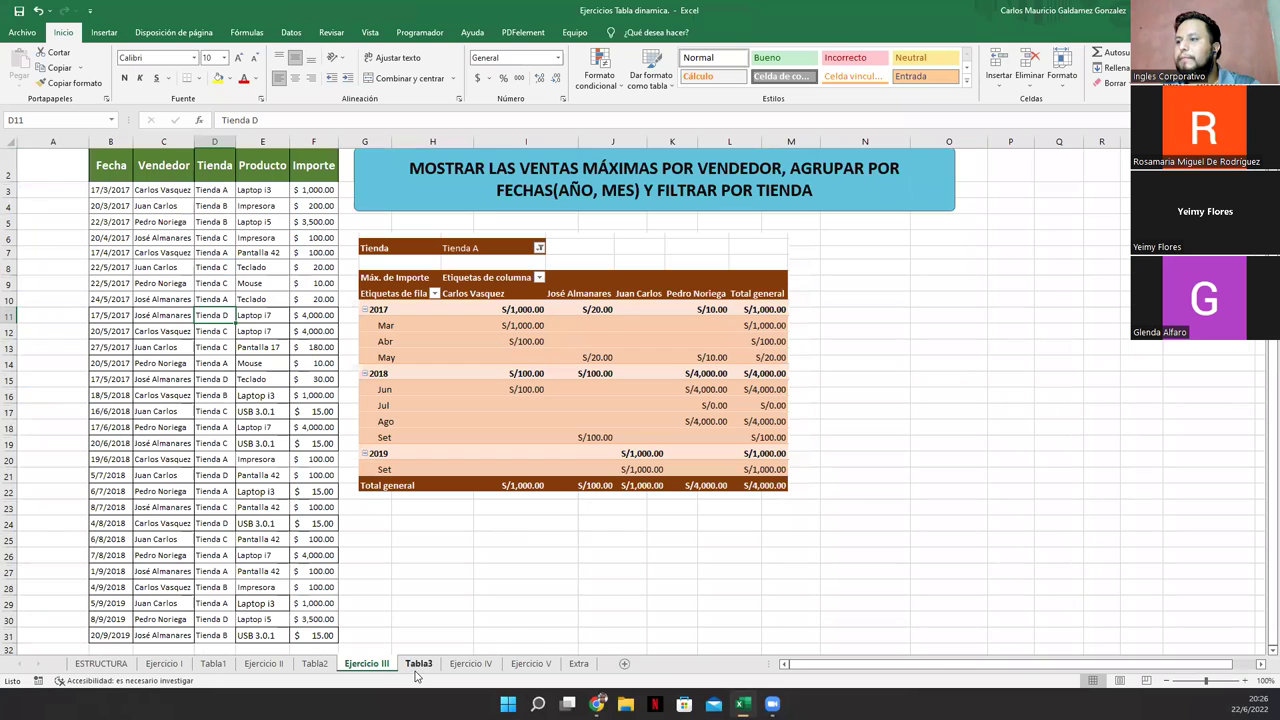
left_click(418, 664)
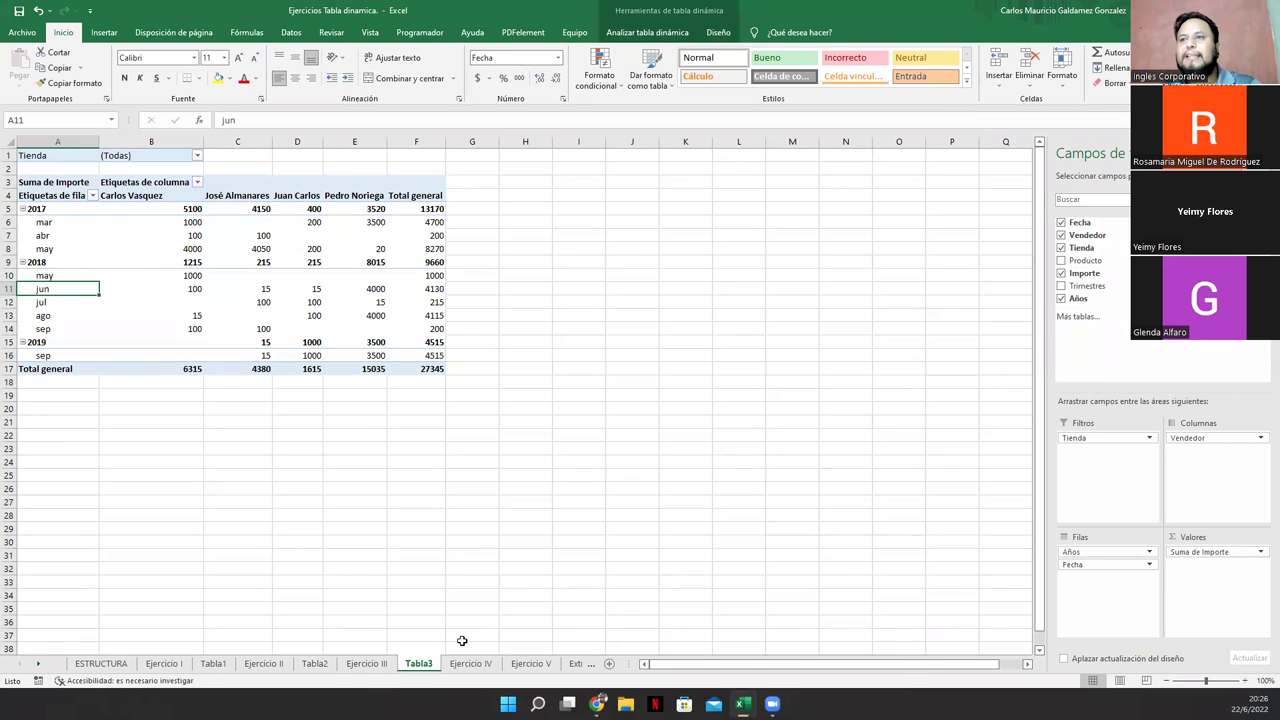
left_click(368, 664)
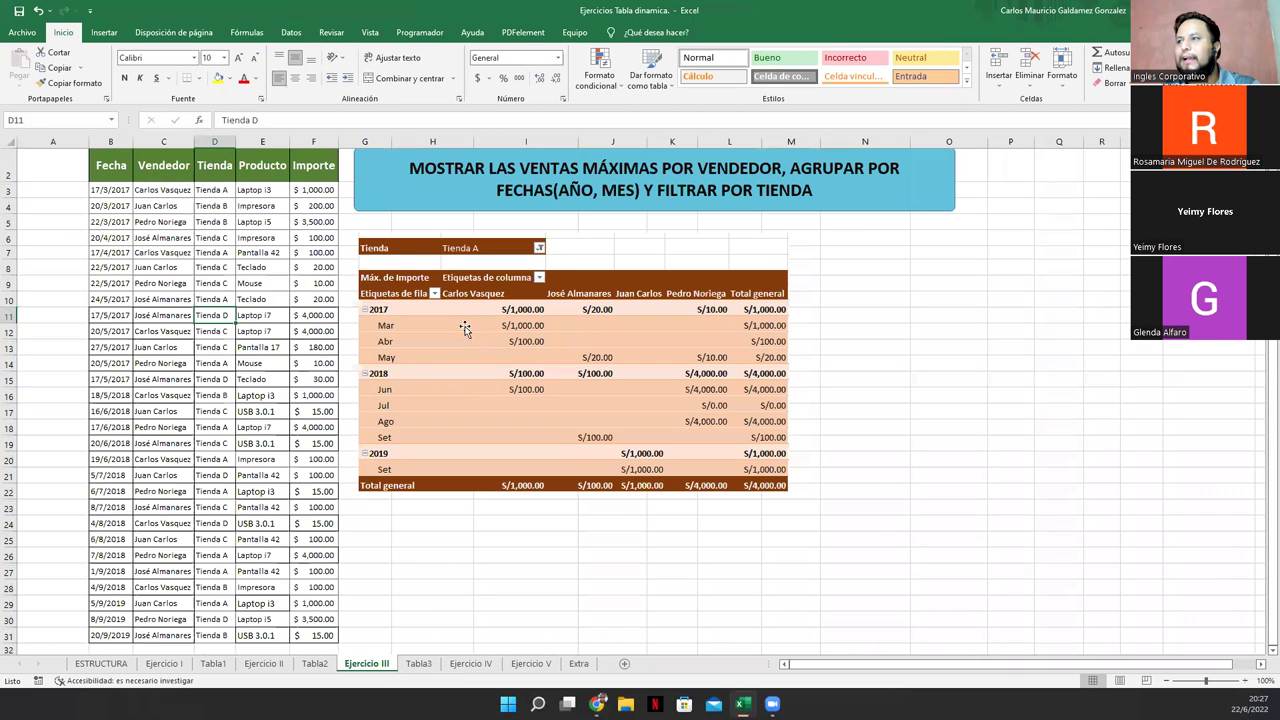
left_click(376, 249)
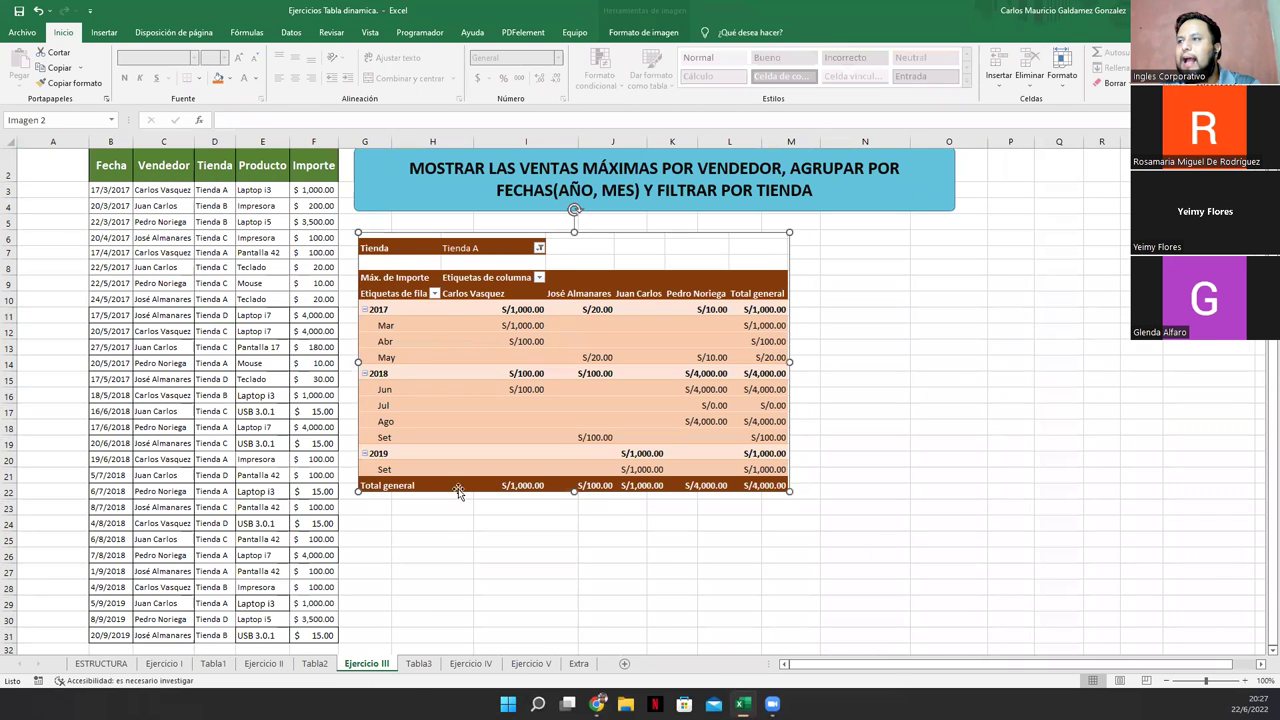
left_click(414, 666)
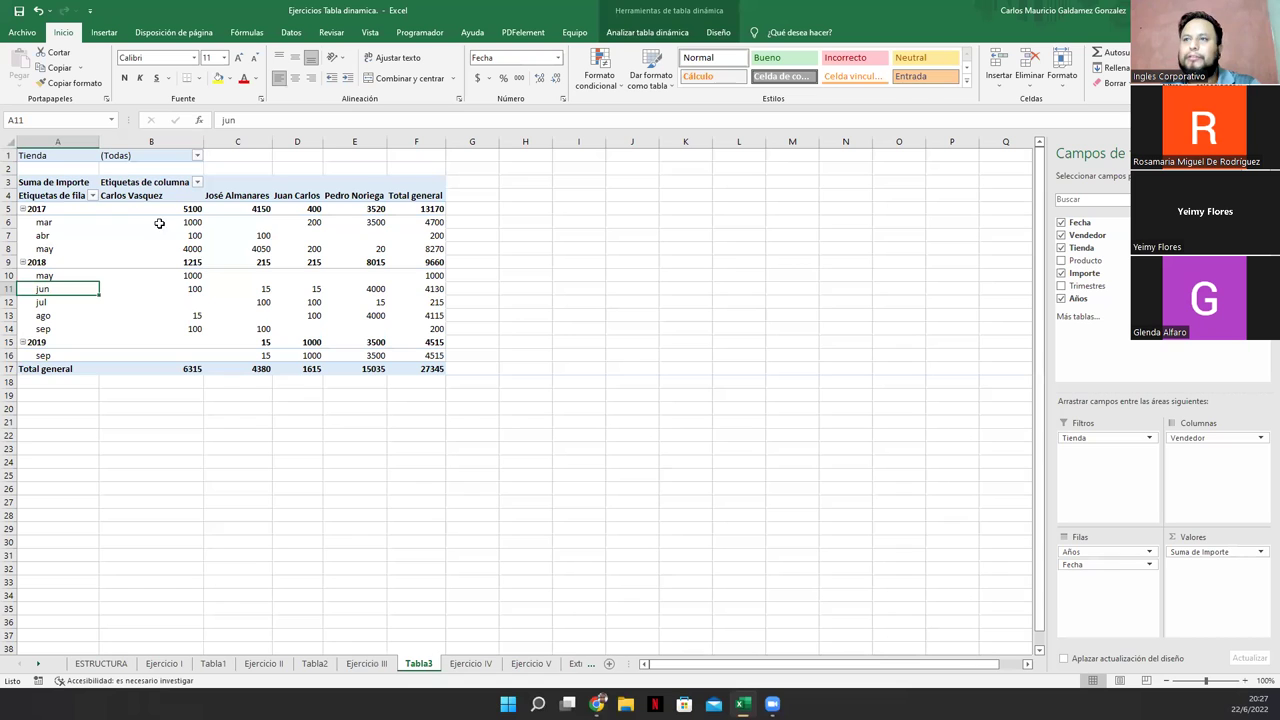
left_click(198, 157)
left_click(88, 198)
left_click(122, 323)
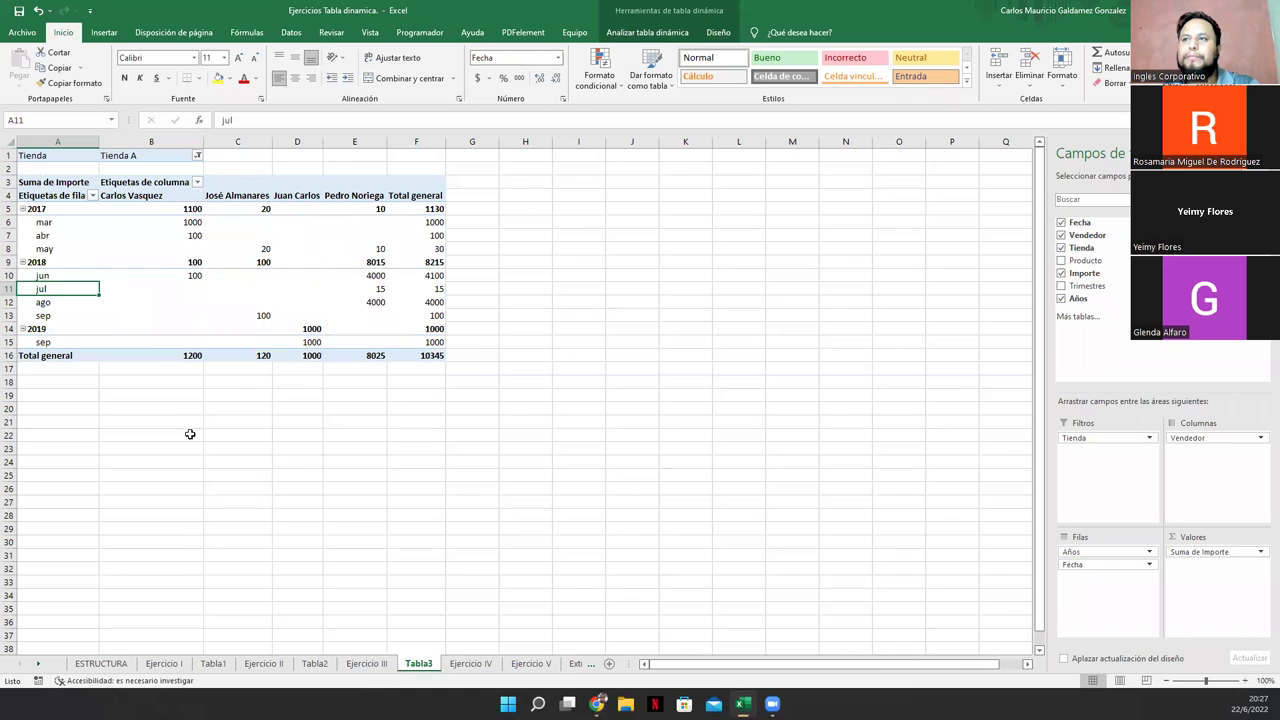
- Check the amount format in the Ejercicio III example and apply the accounting dollar format to pivot values B5:F16 on Tabla3
left_click(366, 664)
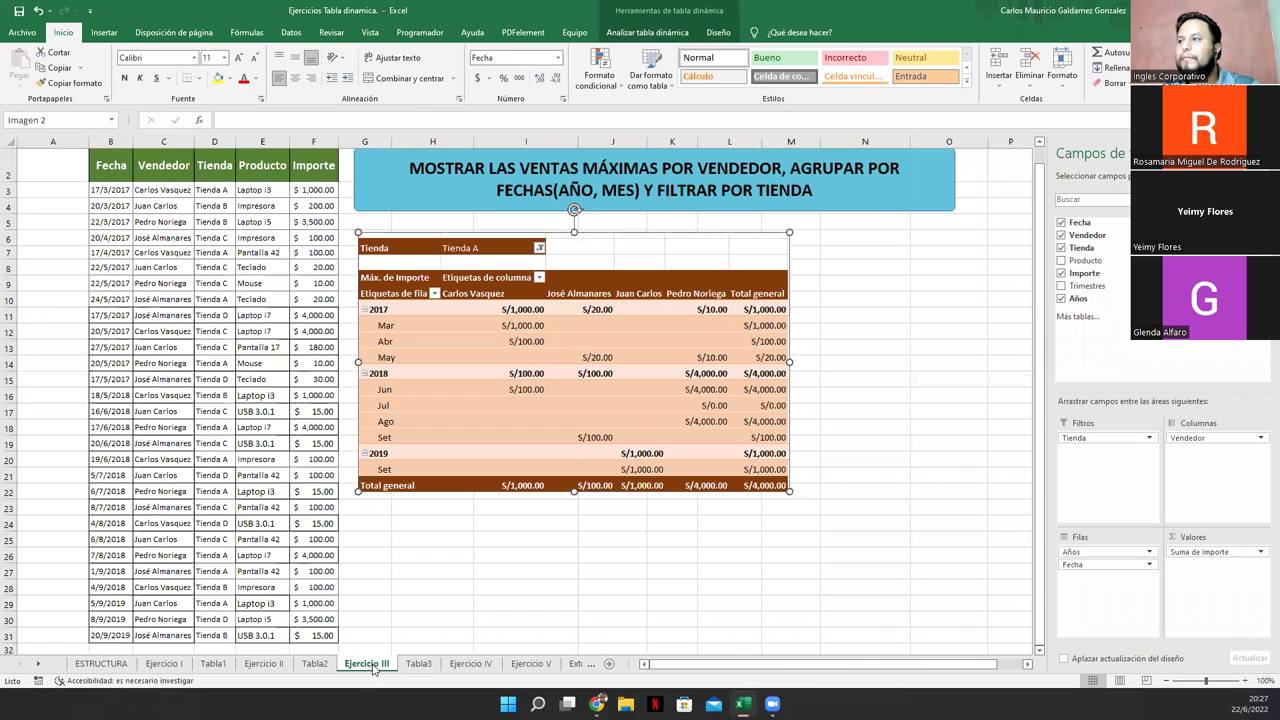
left_click(419, 664)
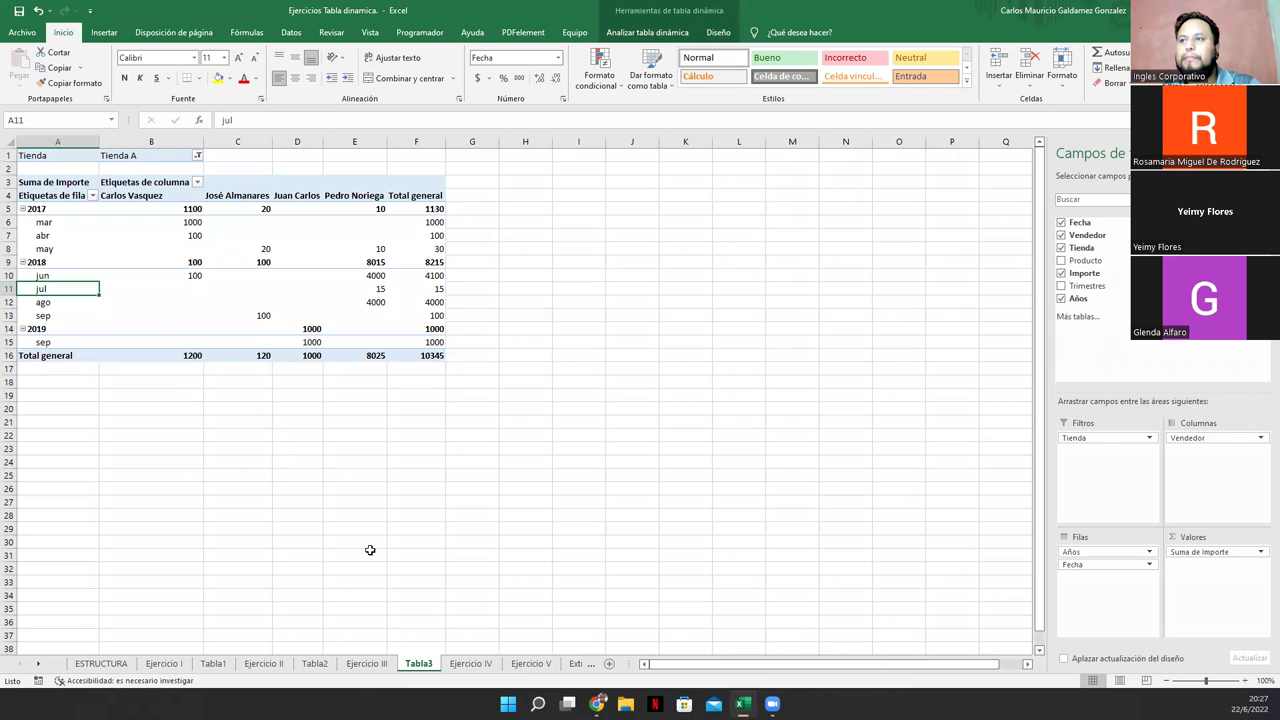
left_click(366, 664)
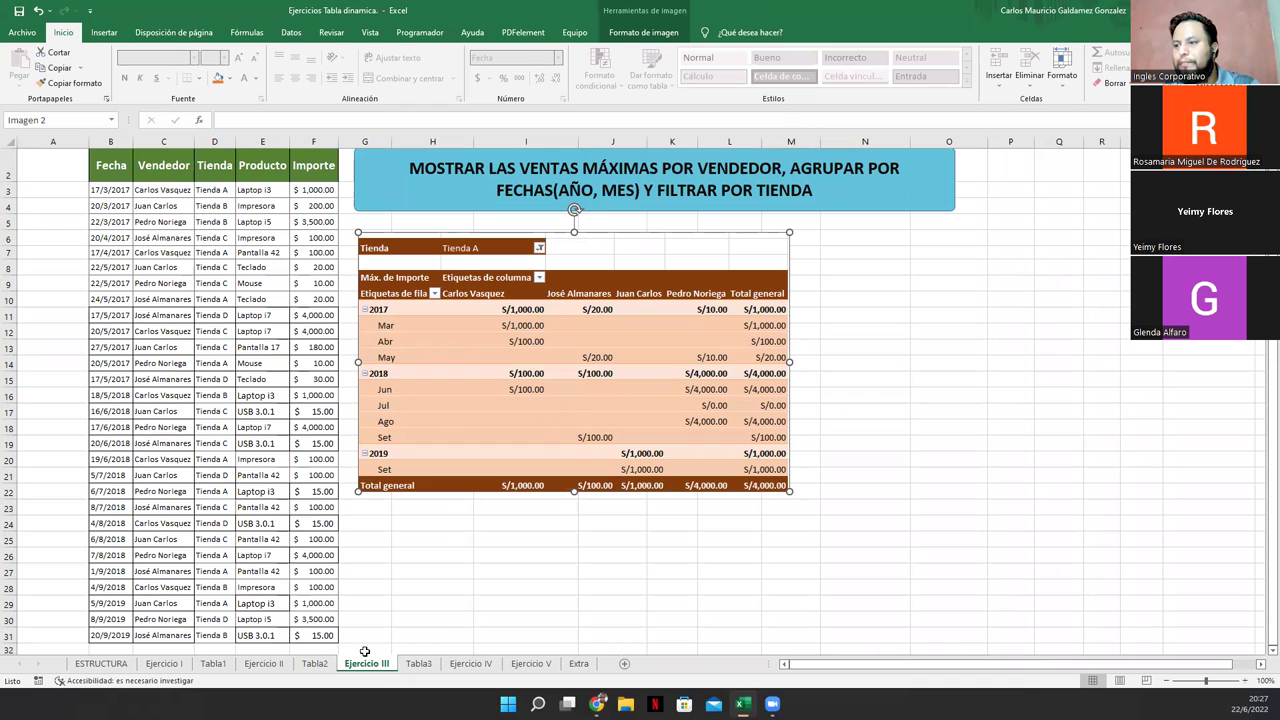
left_click(410, 670)
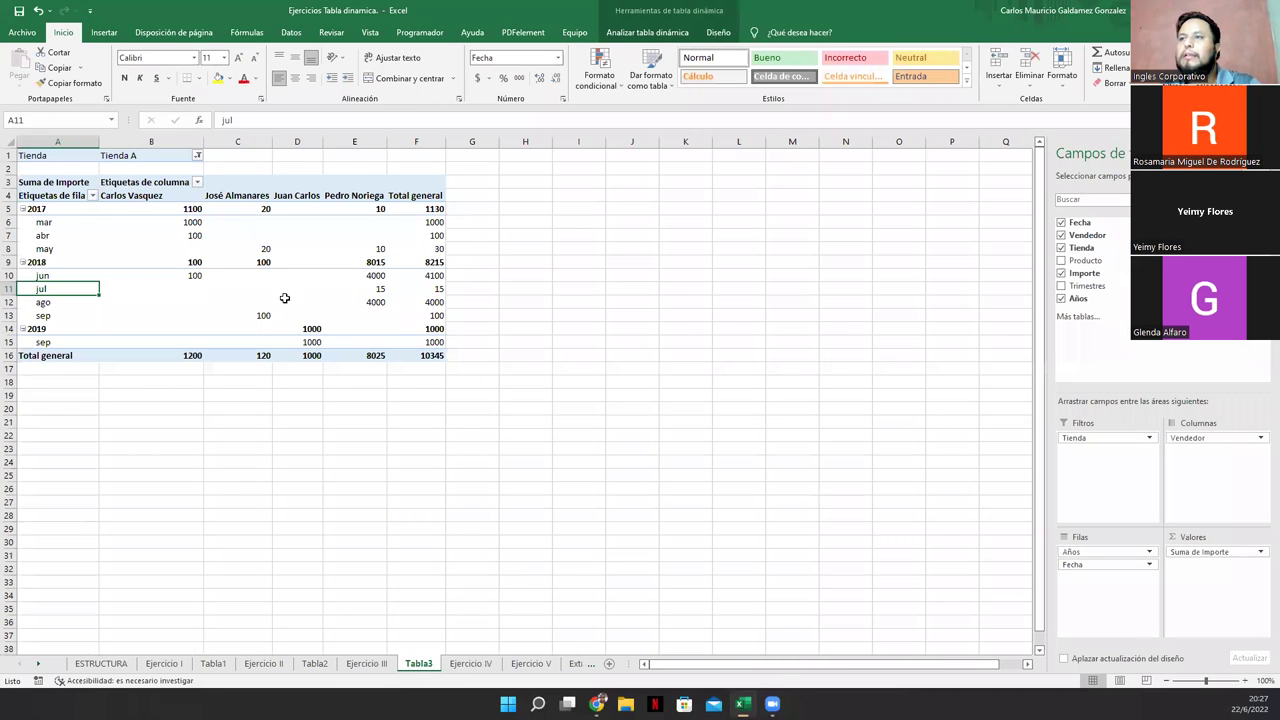
left_click_drag(158, 209, 432, 355)
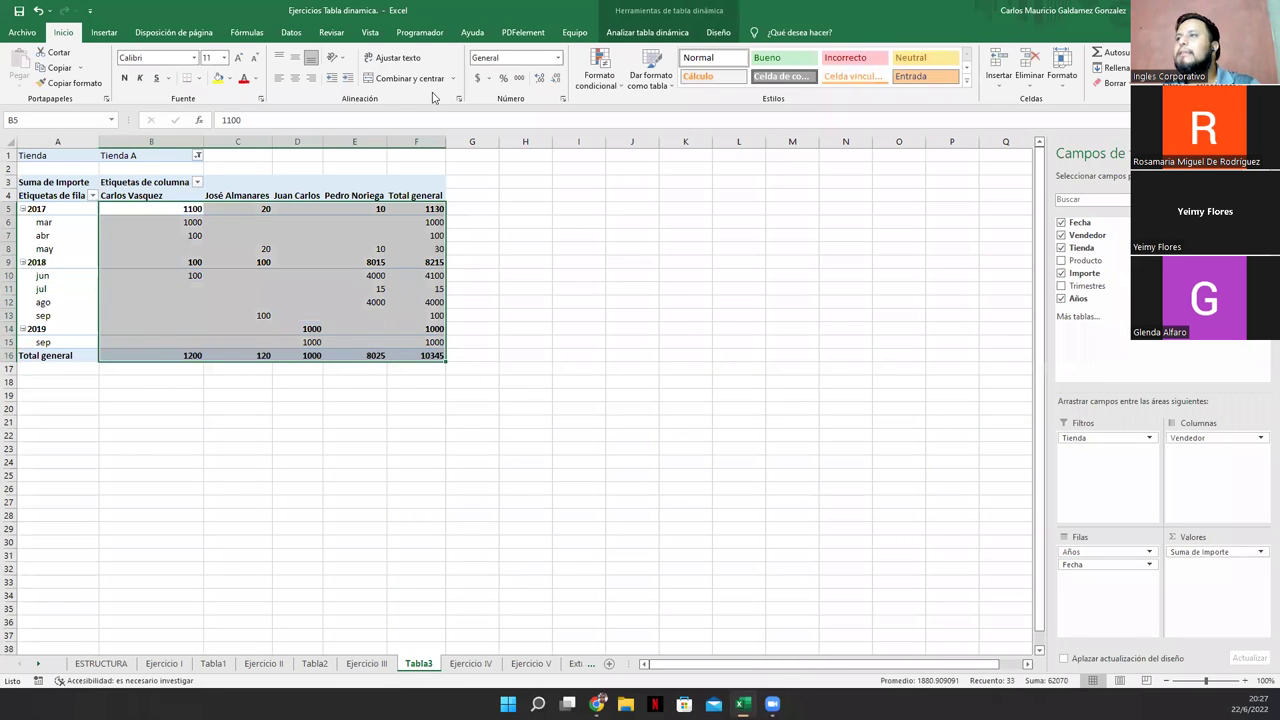
left_click(478, 77)
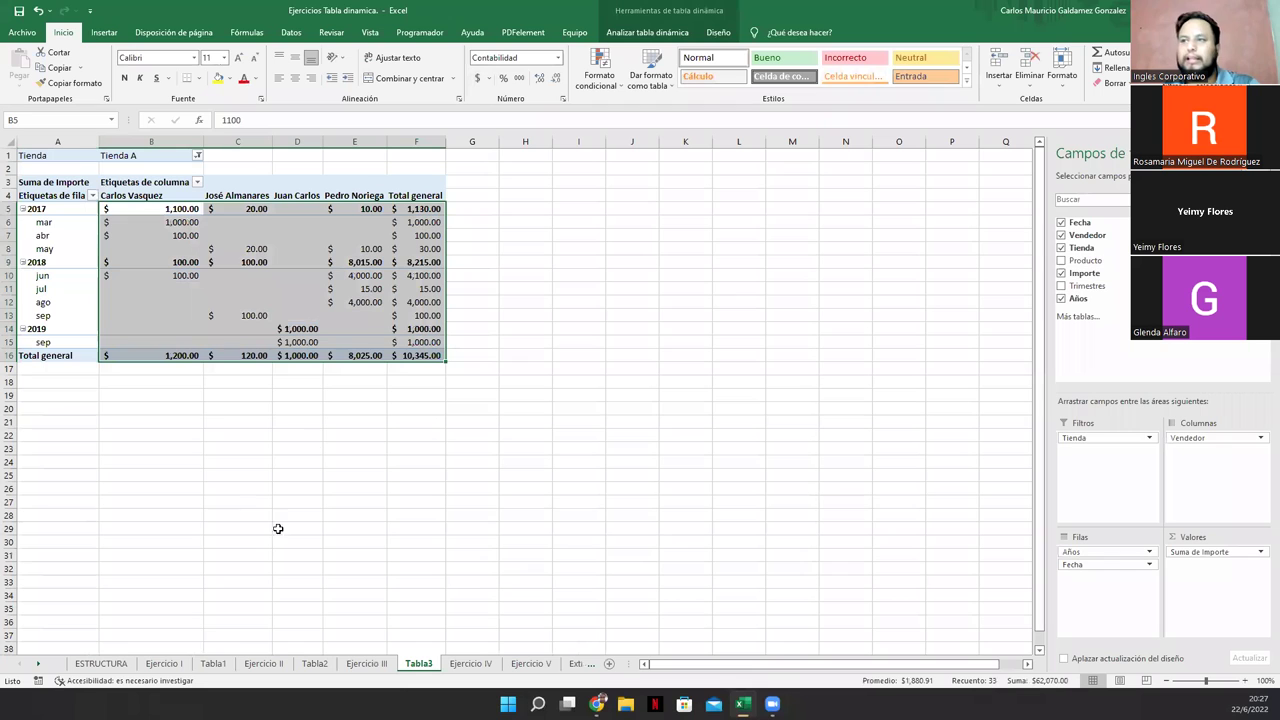
left_click(182, 316)
- Filter the Tabla3 pivot table by Tienda B, Tienda C and Tienda D in turn
left_click(189, 155)
left_click(198, 156)
left_click(79, 210)
left_click(106, 323)
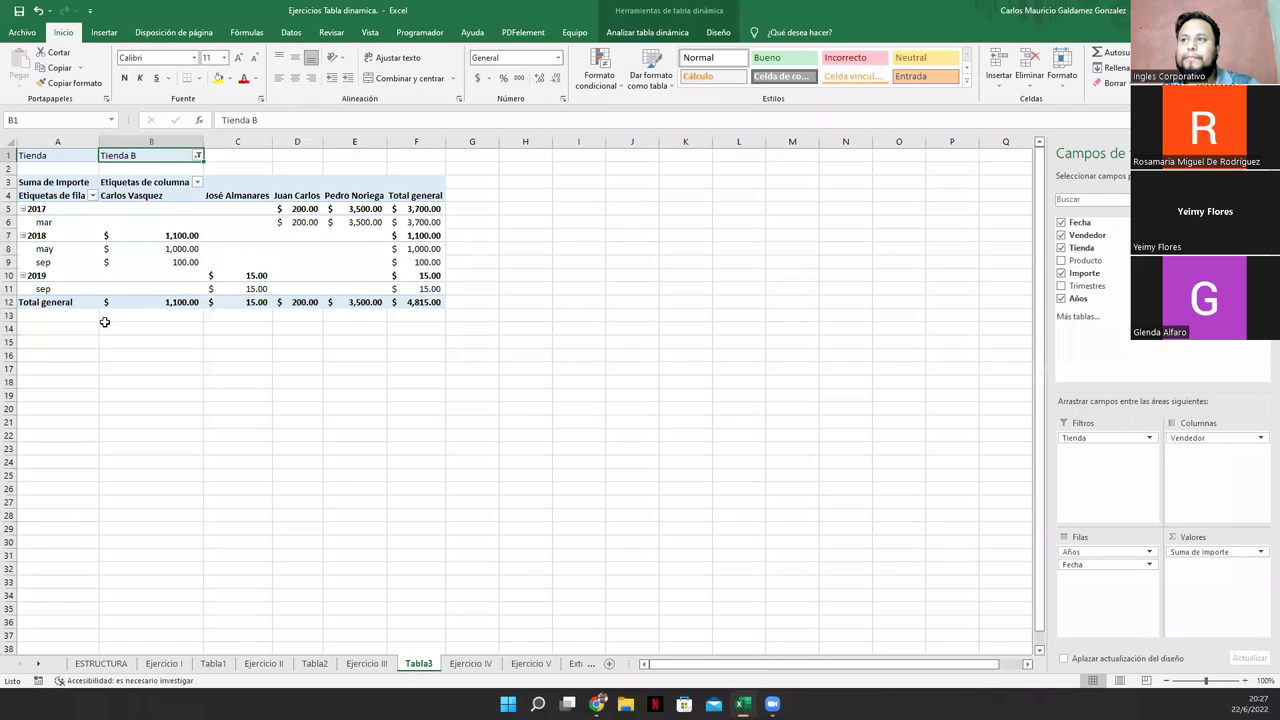
left_click(198, 156)
left_click(78, 221)
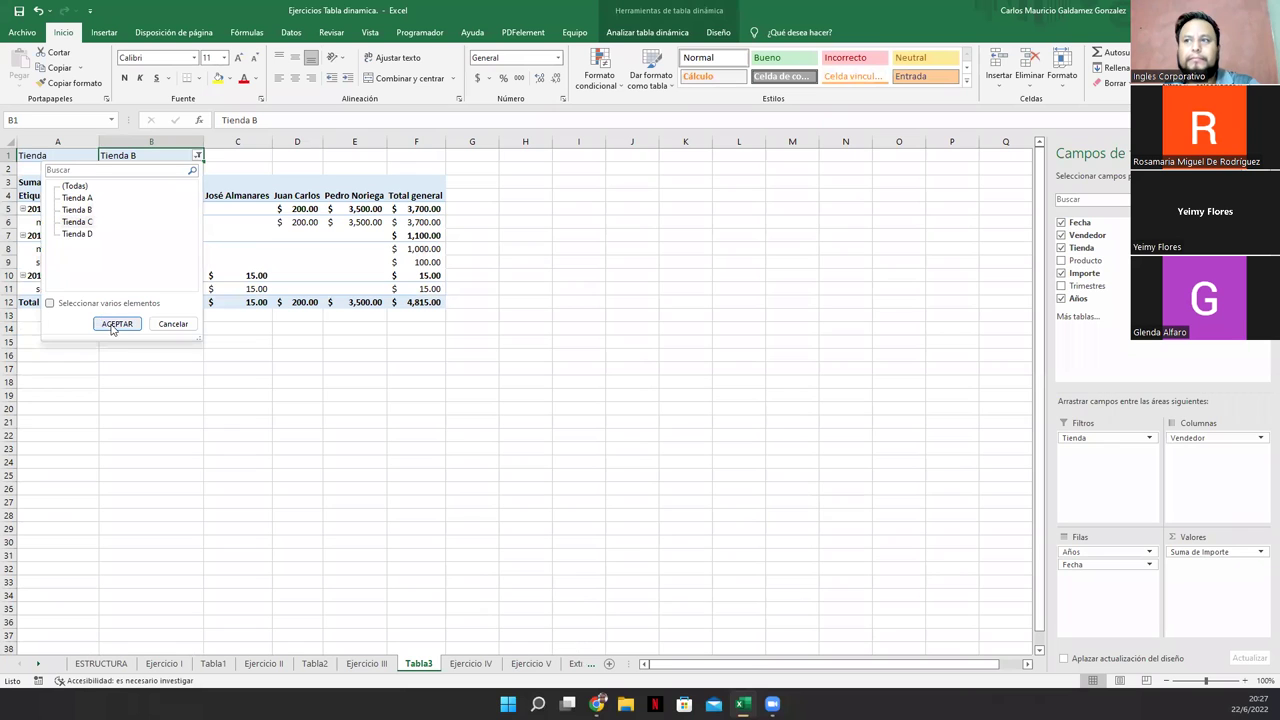
left_click(115, 324)
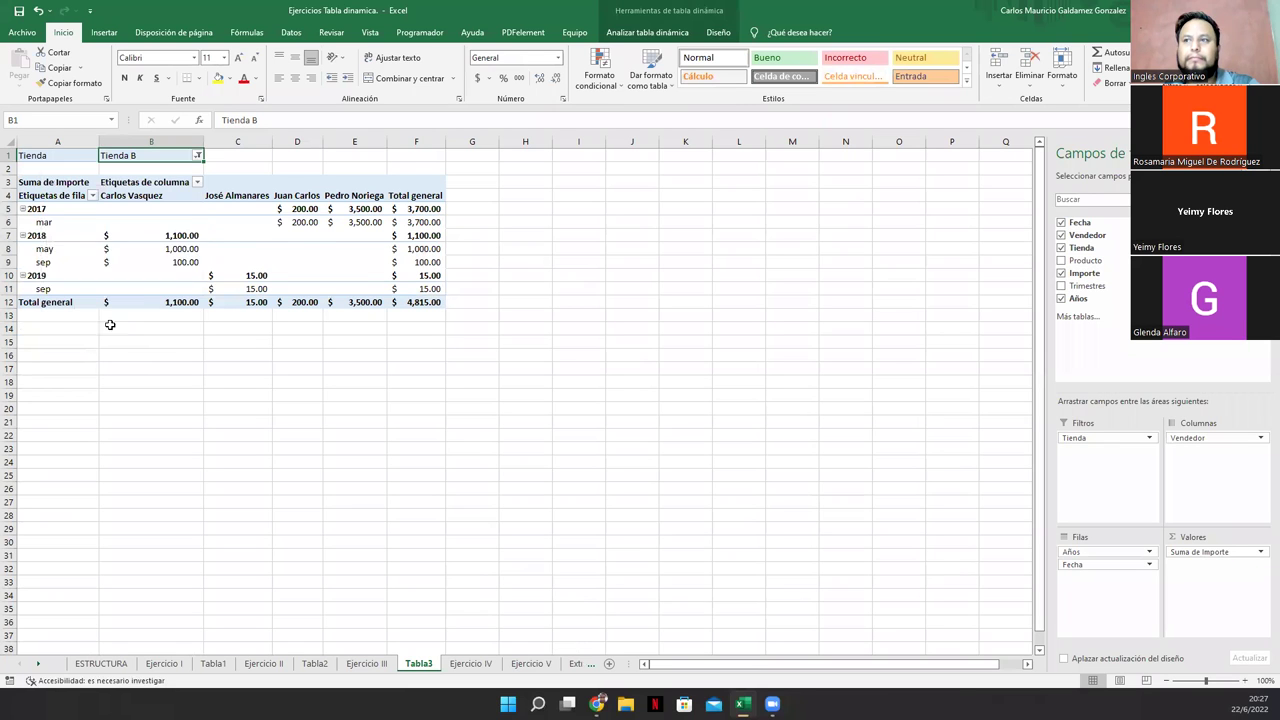
left_click(198, 156)
left_click(78, 234)
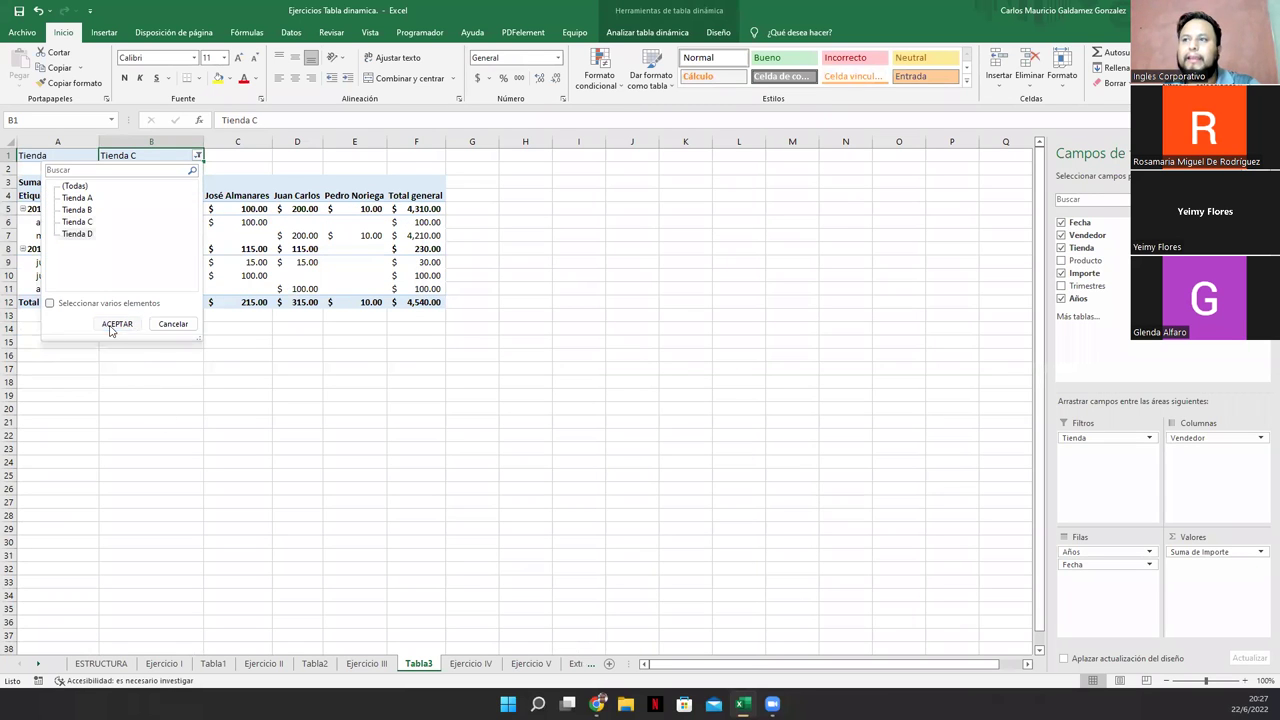
left_click(116, 324)
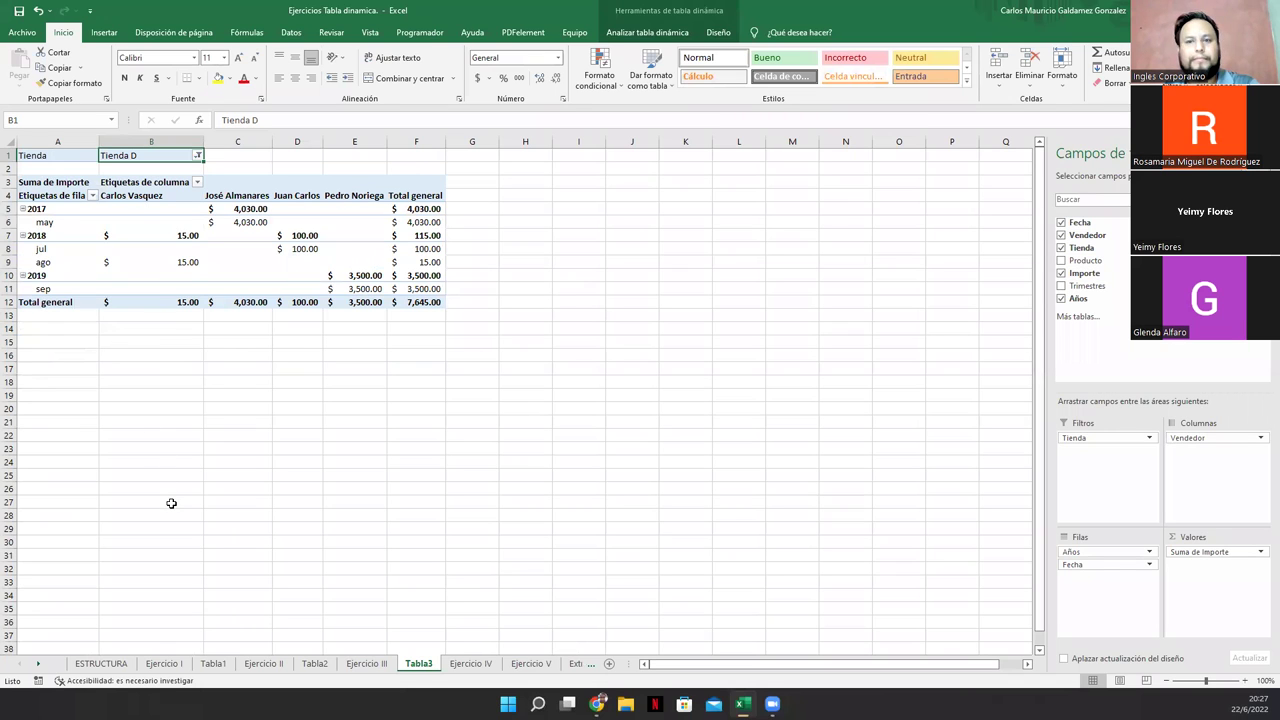
- Set the Tabla3 report filter back to Tienda A
left_click(198, 156)
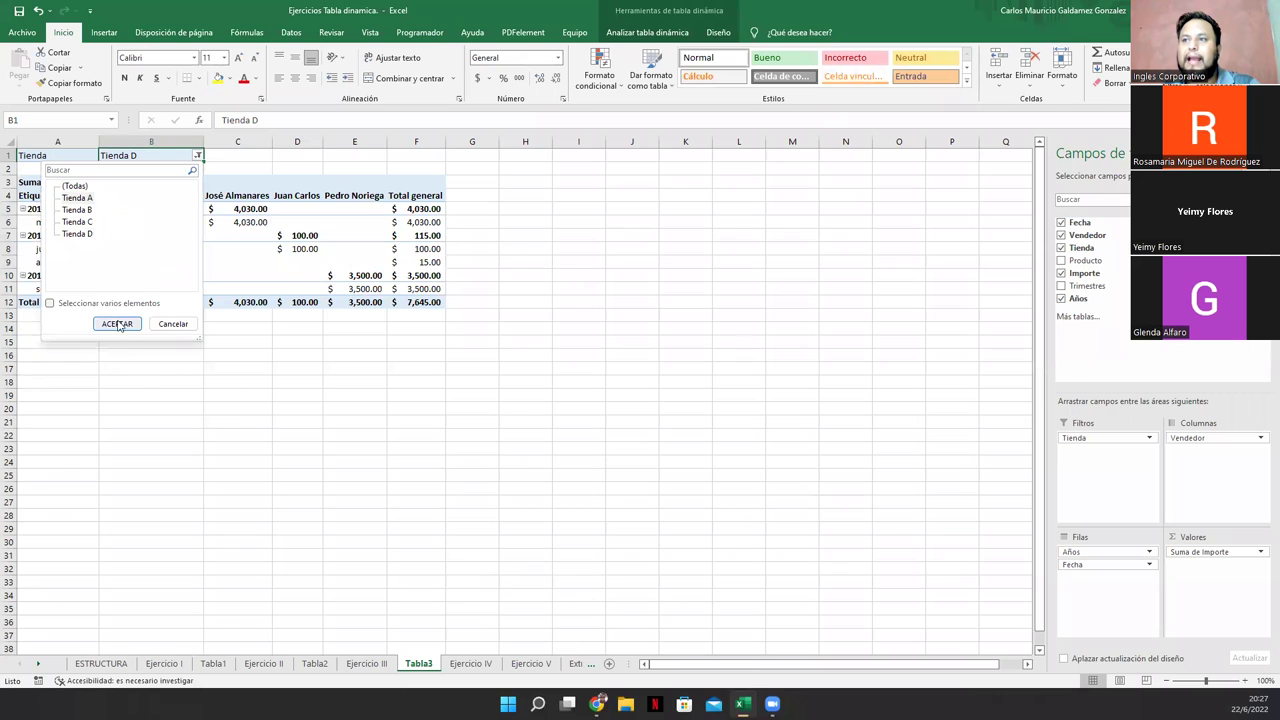
left_click(84, 198)
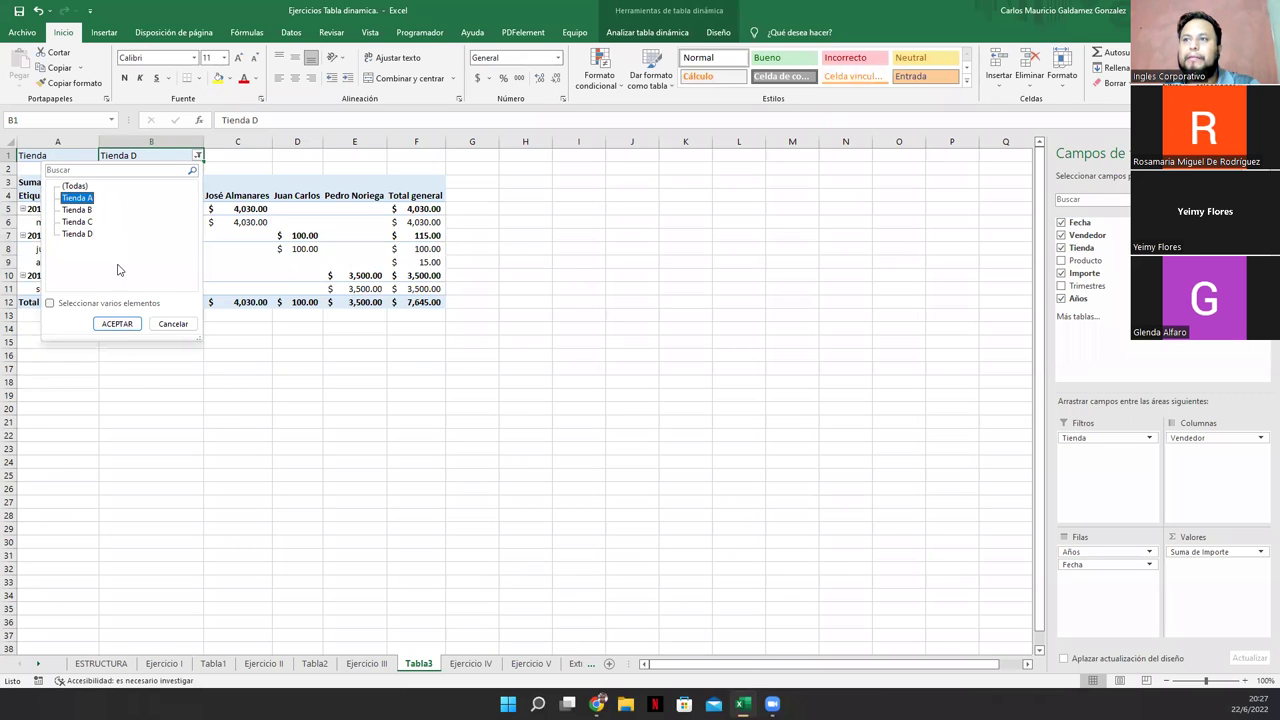
left_click(116, 324)
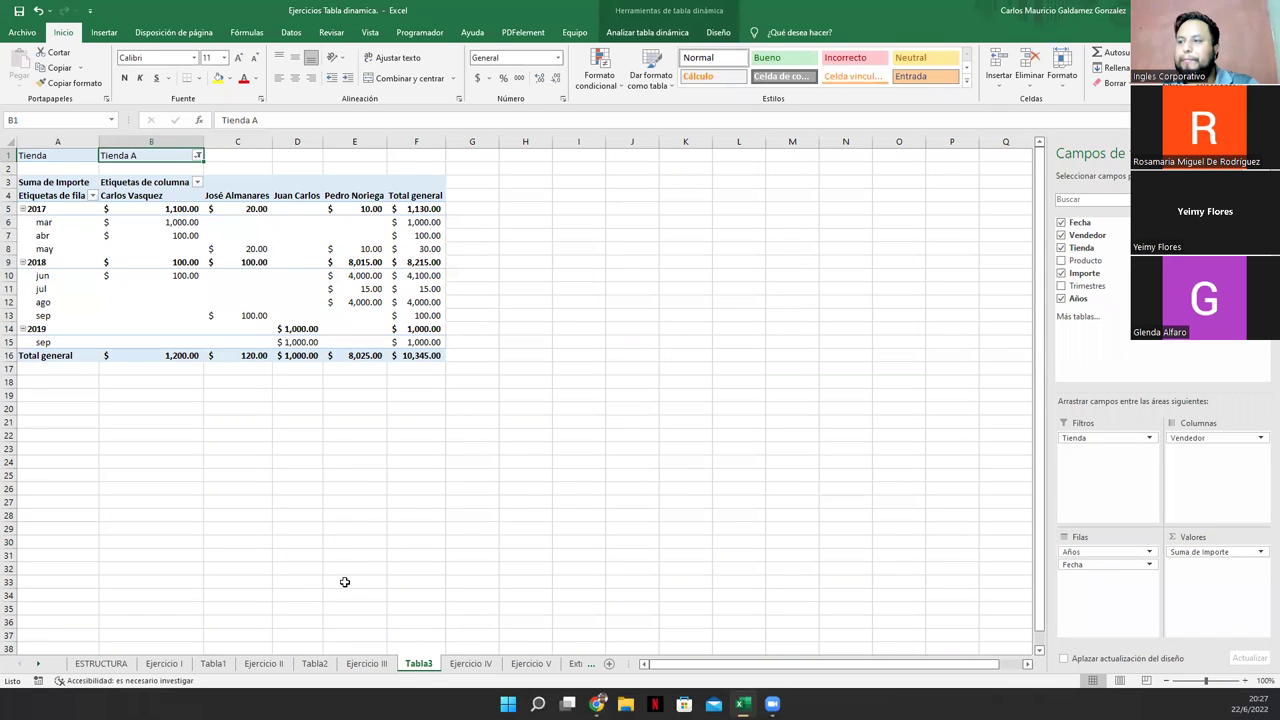
- Compare the Tabla3 amounts and headings with the Ejercicio III example and inspect the Vendedor column filter options
left_click(366, 663)
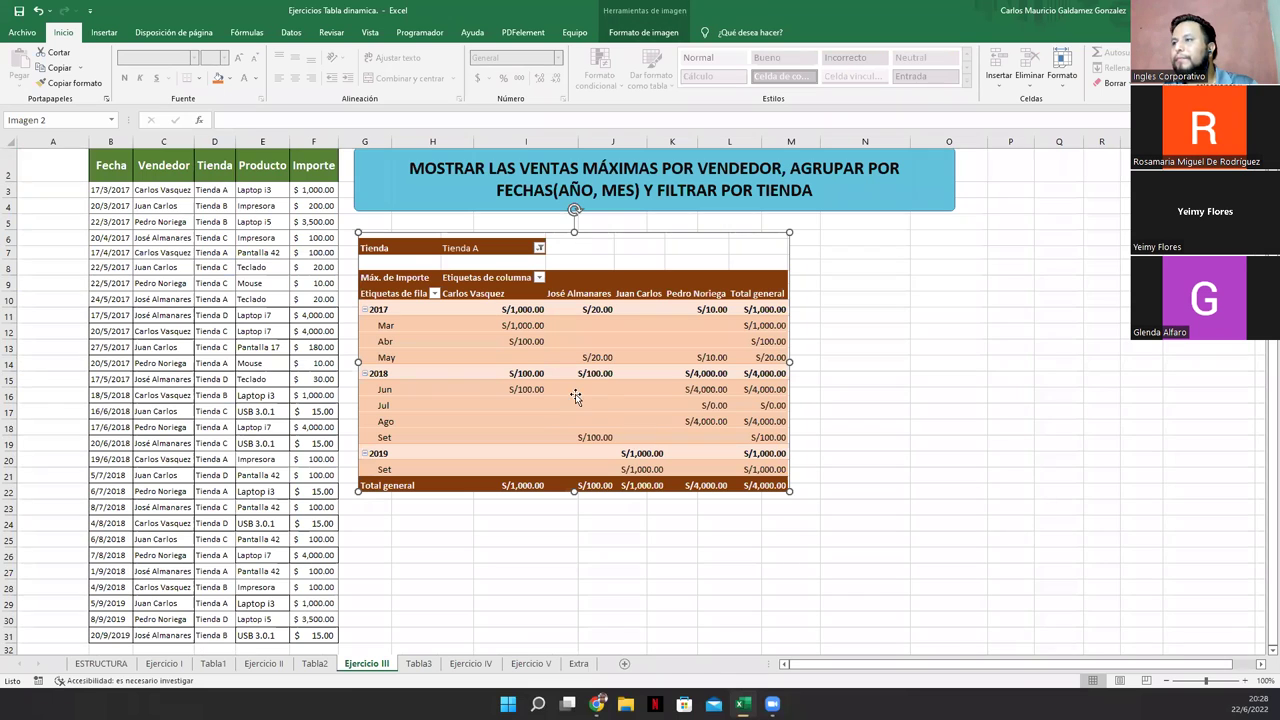
left_click(418, 663)
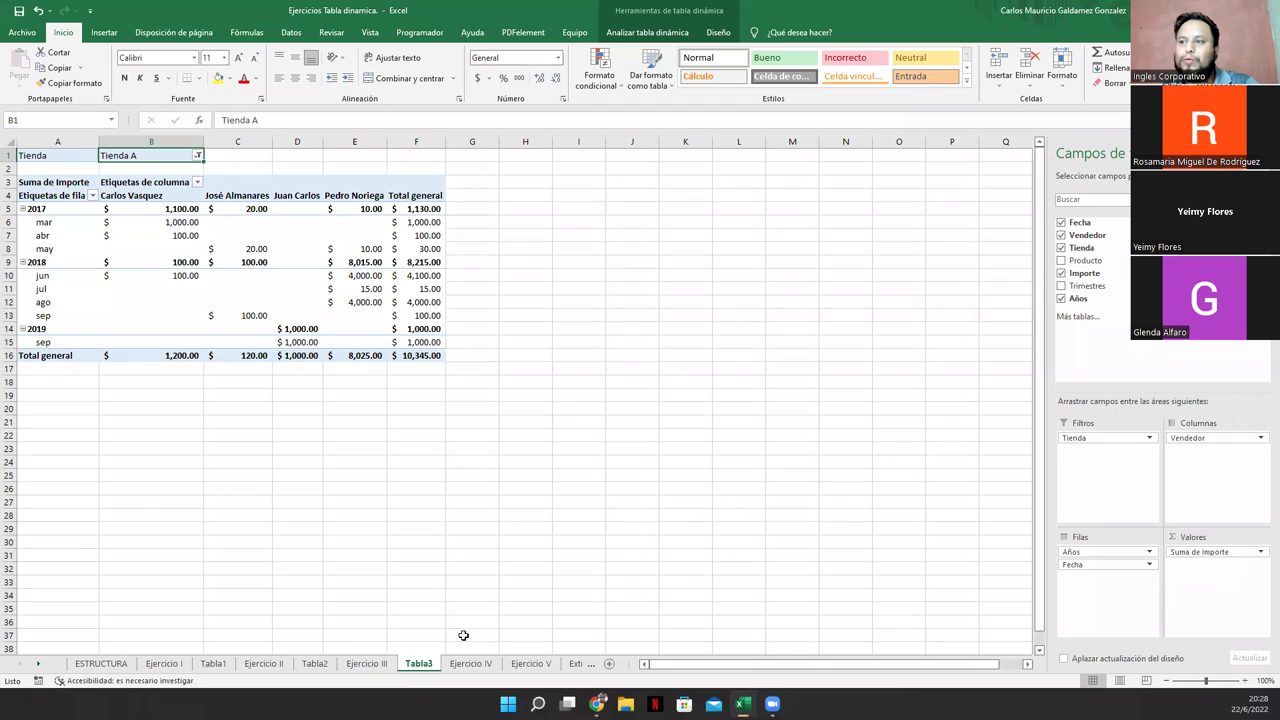
left_click(368, 665)
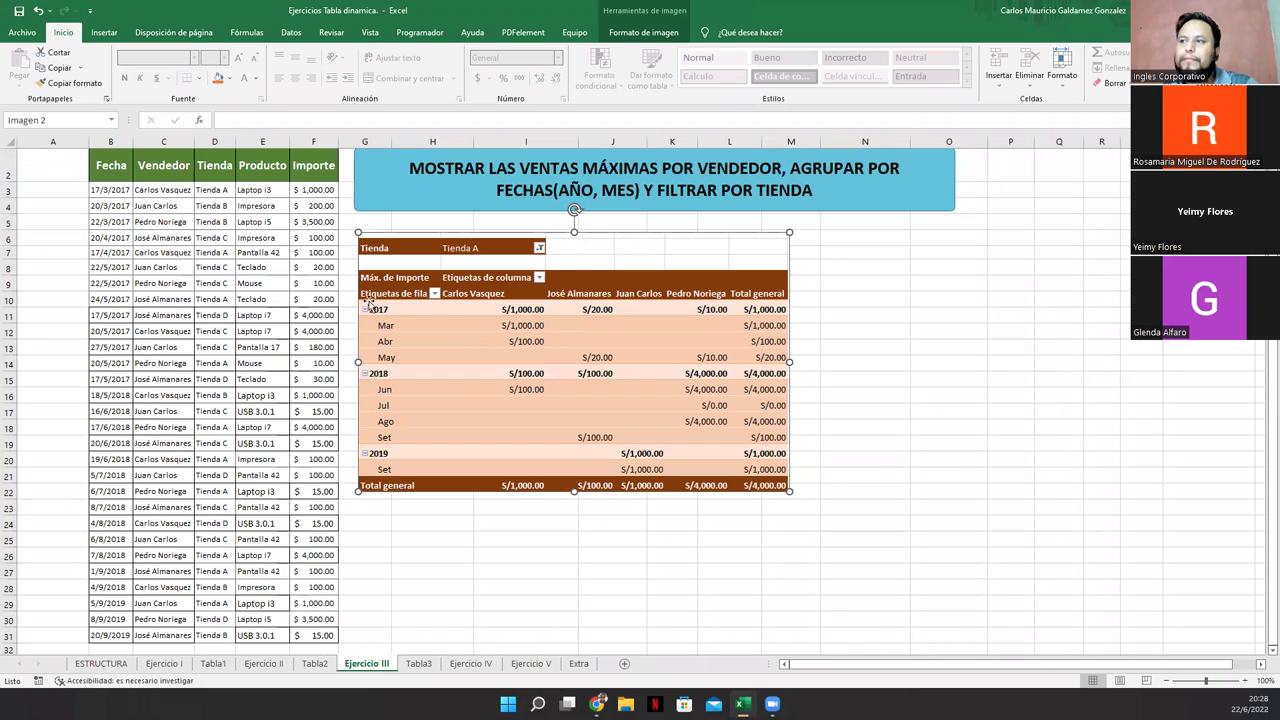
left_click(418, 665)
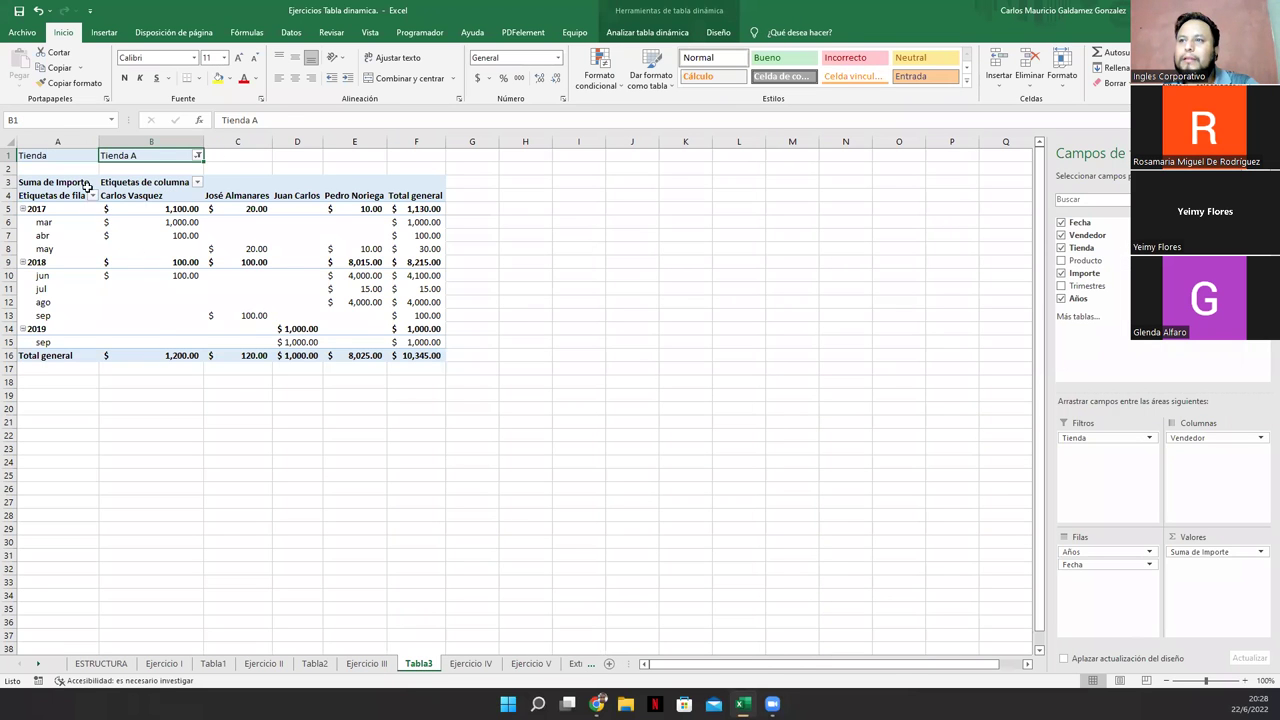
left_click(88, 186)
left_click(196, 182)
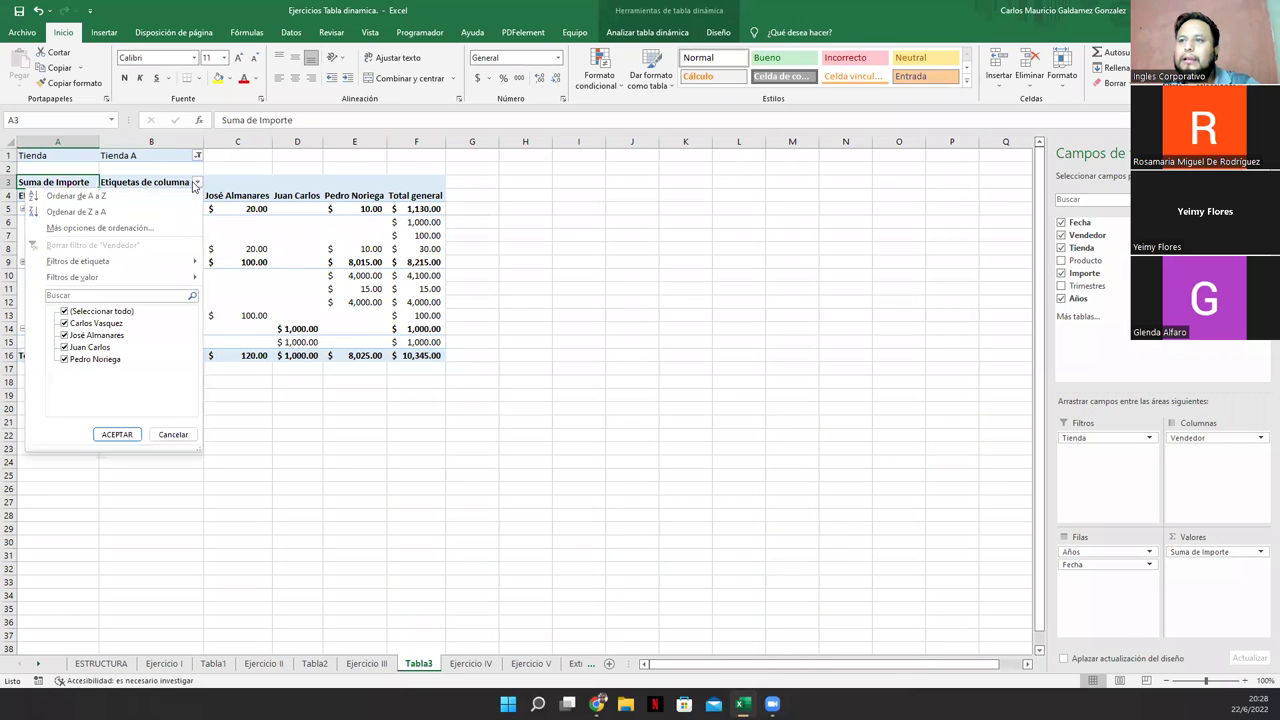
left_click(125, 184)
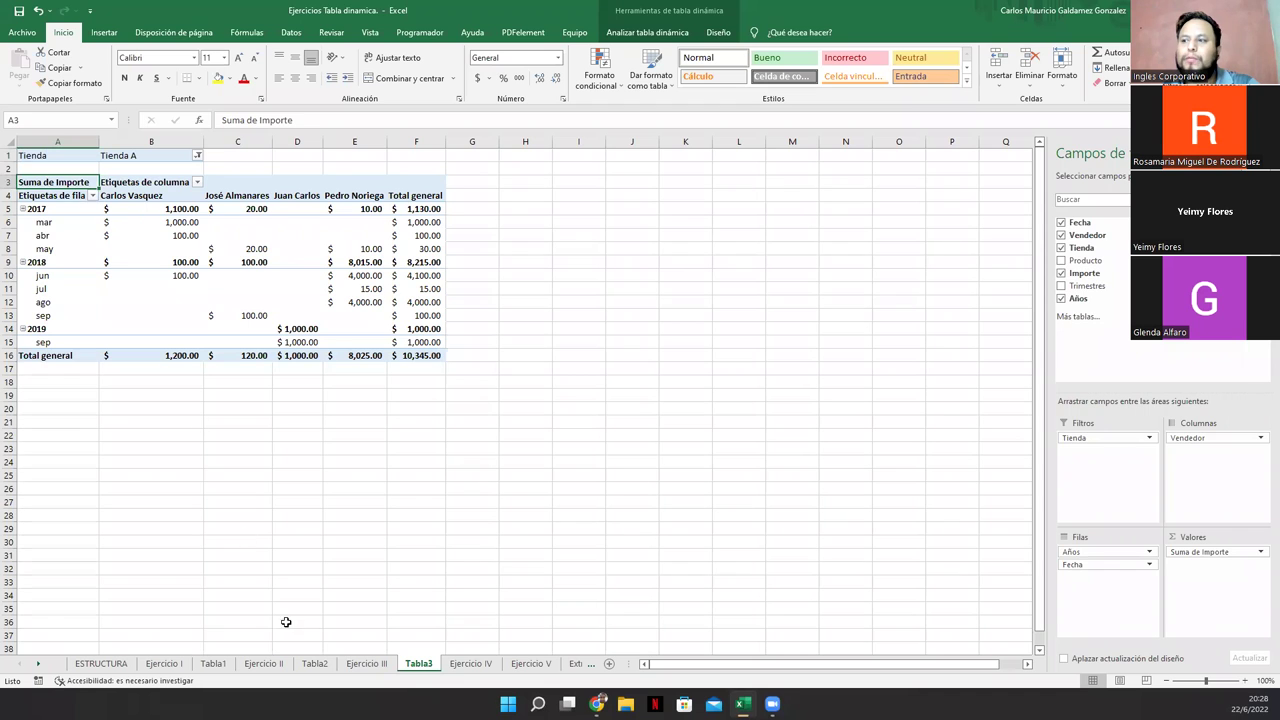
- Check the summary function in the Ejercicio III example and summarize the Tabla3 Importe value field by Máx
left_click(364, 665)
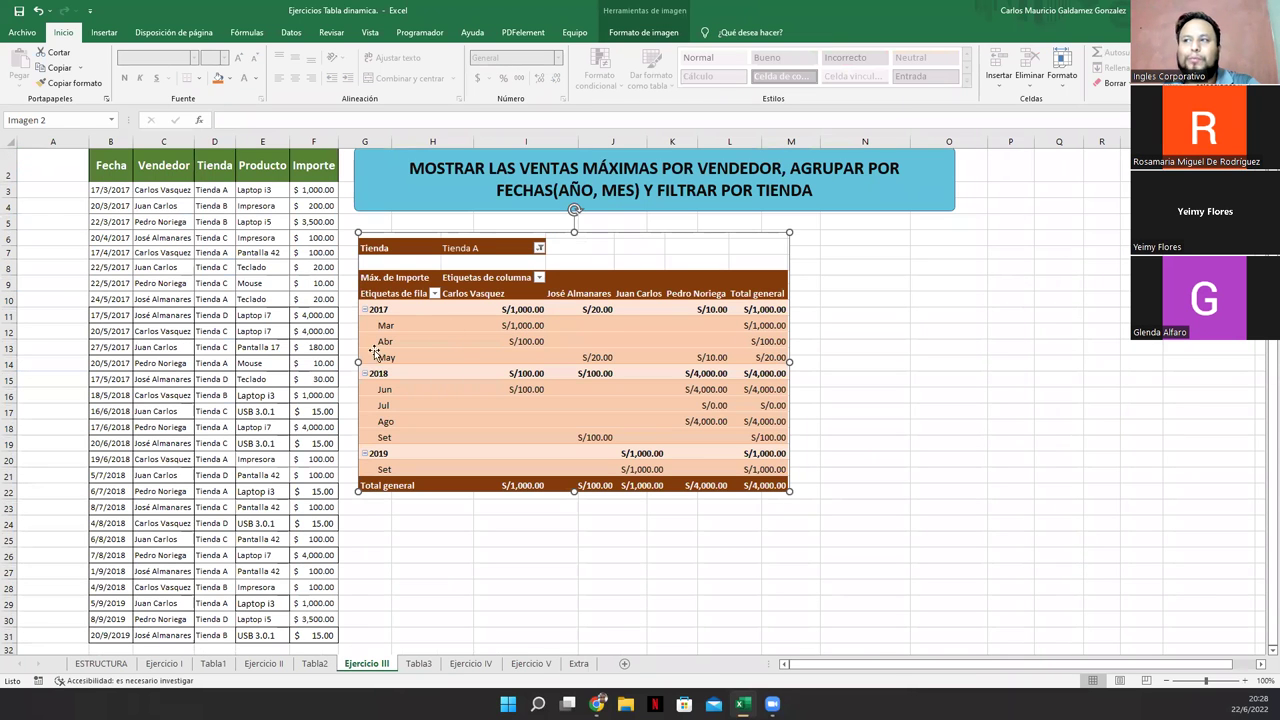
left_click(418, 663)
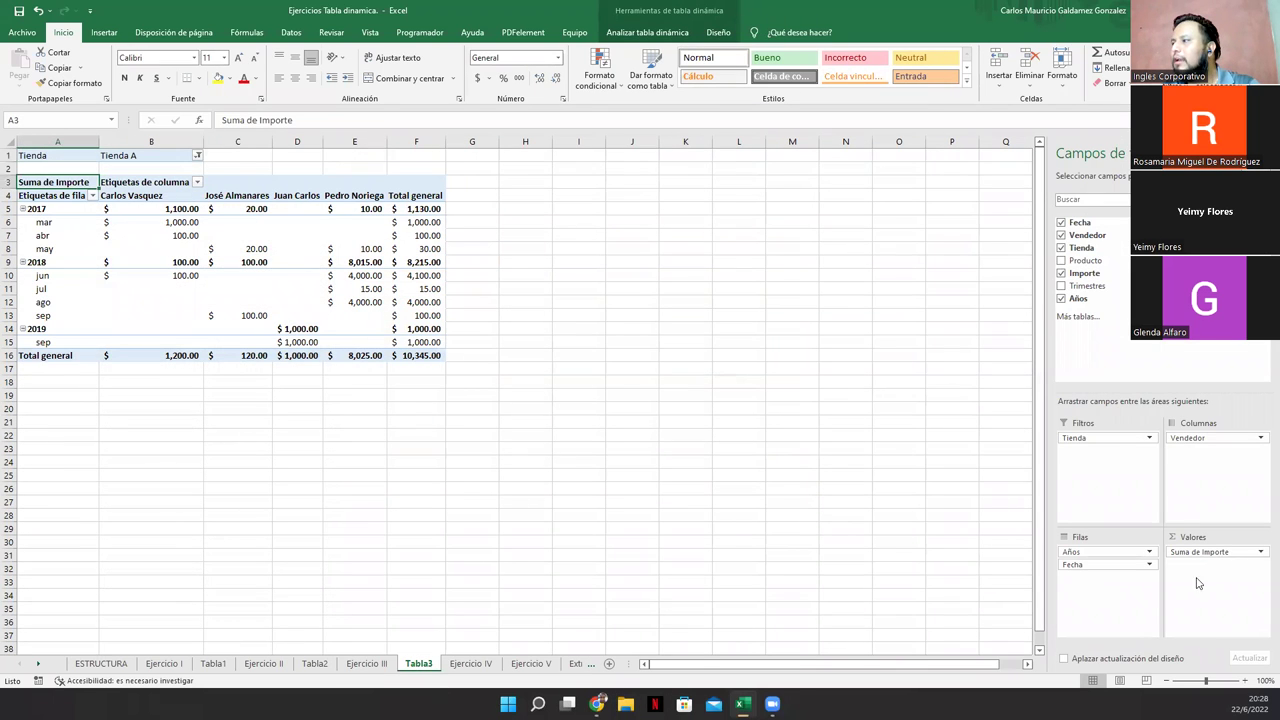
left_click(1260, 554)
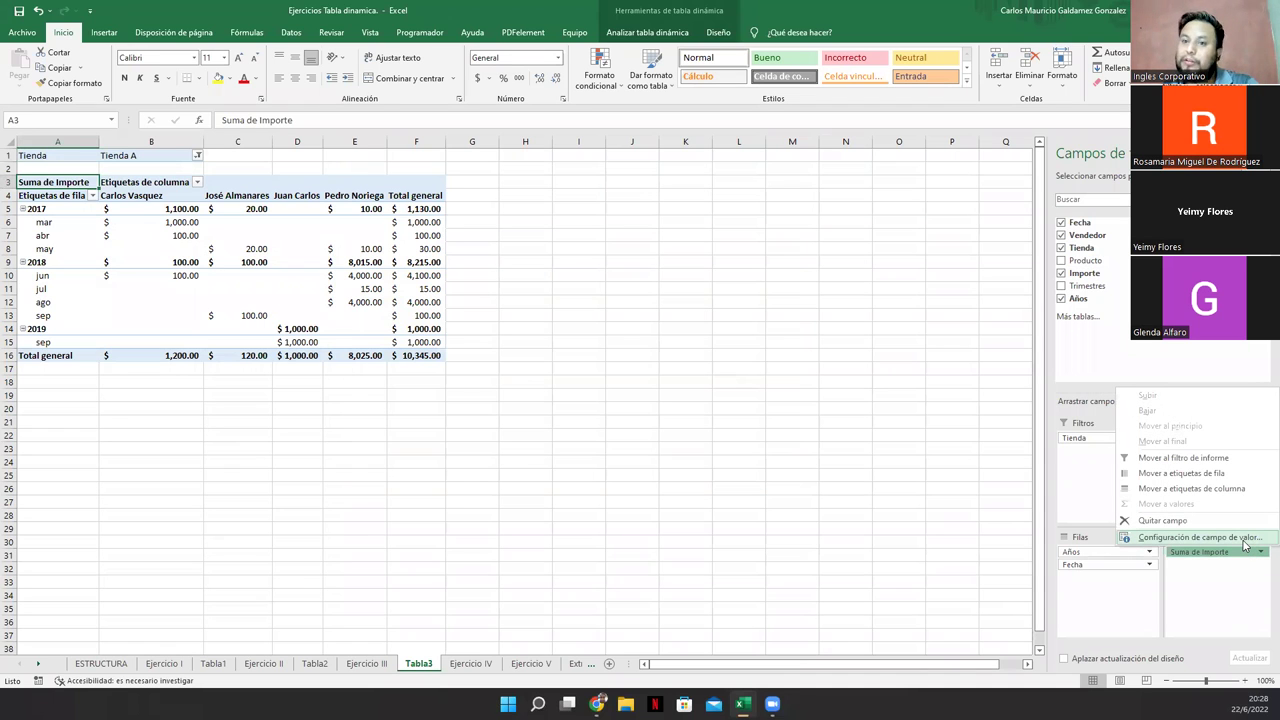
left_click(1244, 538)
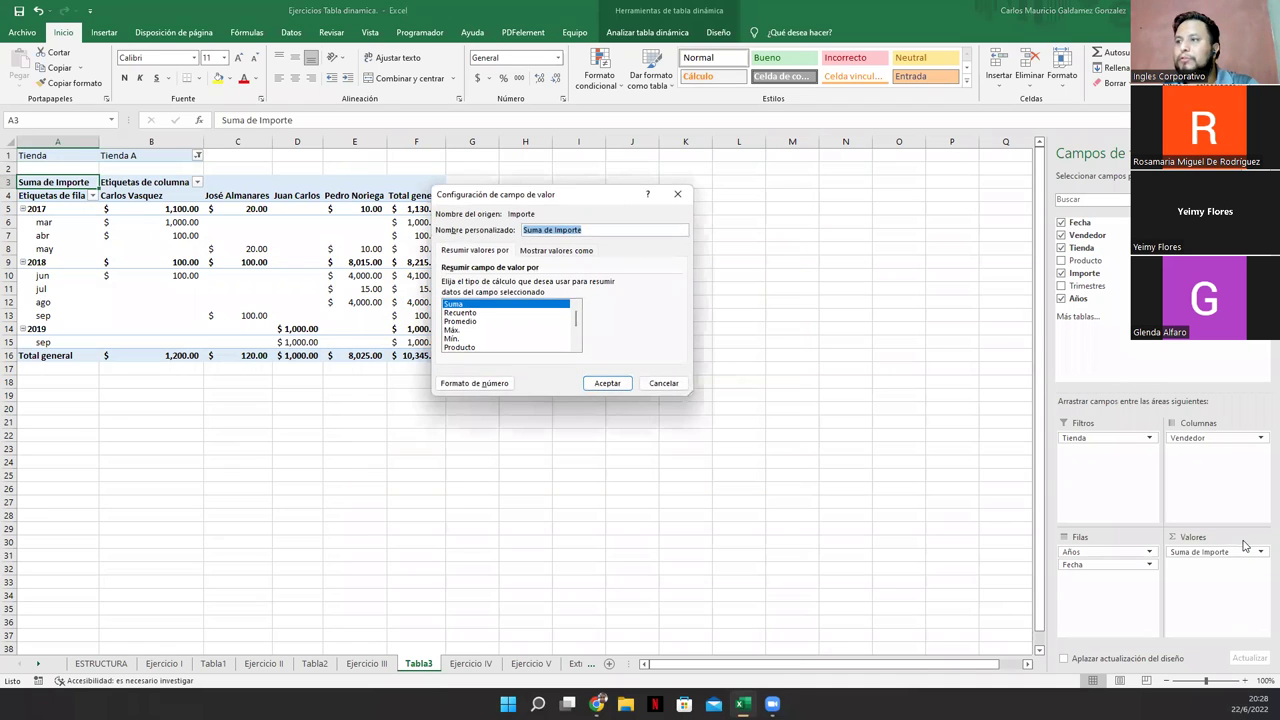
left_click(455, 331)
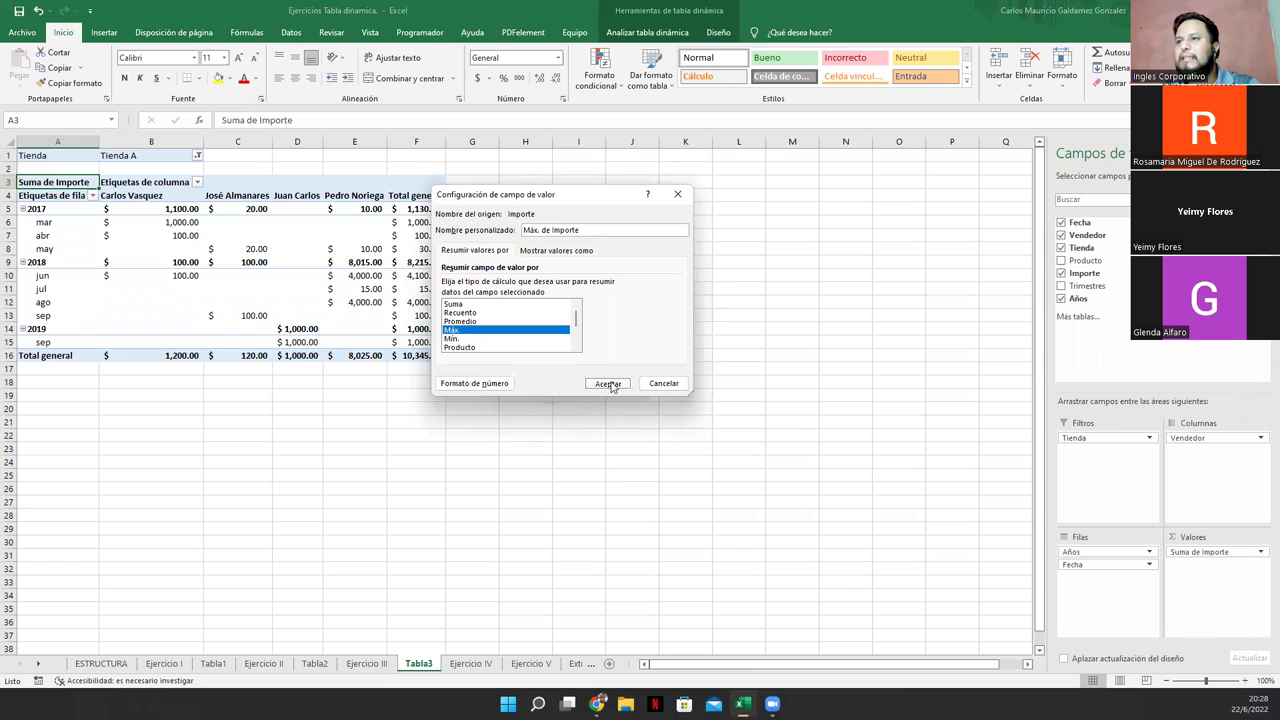
left_click(608, 384)
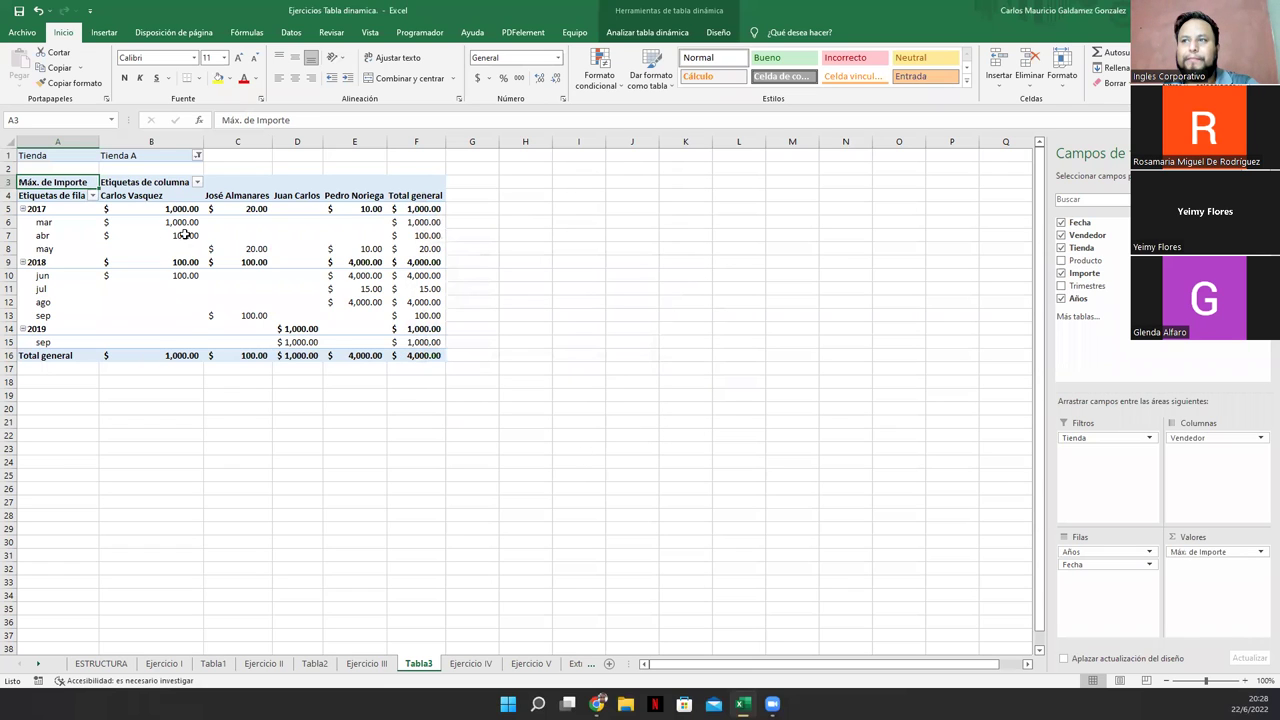
- Review the maximum amounts per seller and month on Tabla3 against the Ejercicio III example, enlarging the sheet to 145%
left_click_drag(170, 222, 175, 320)
left_click(174, 273)
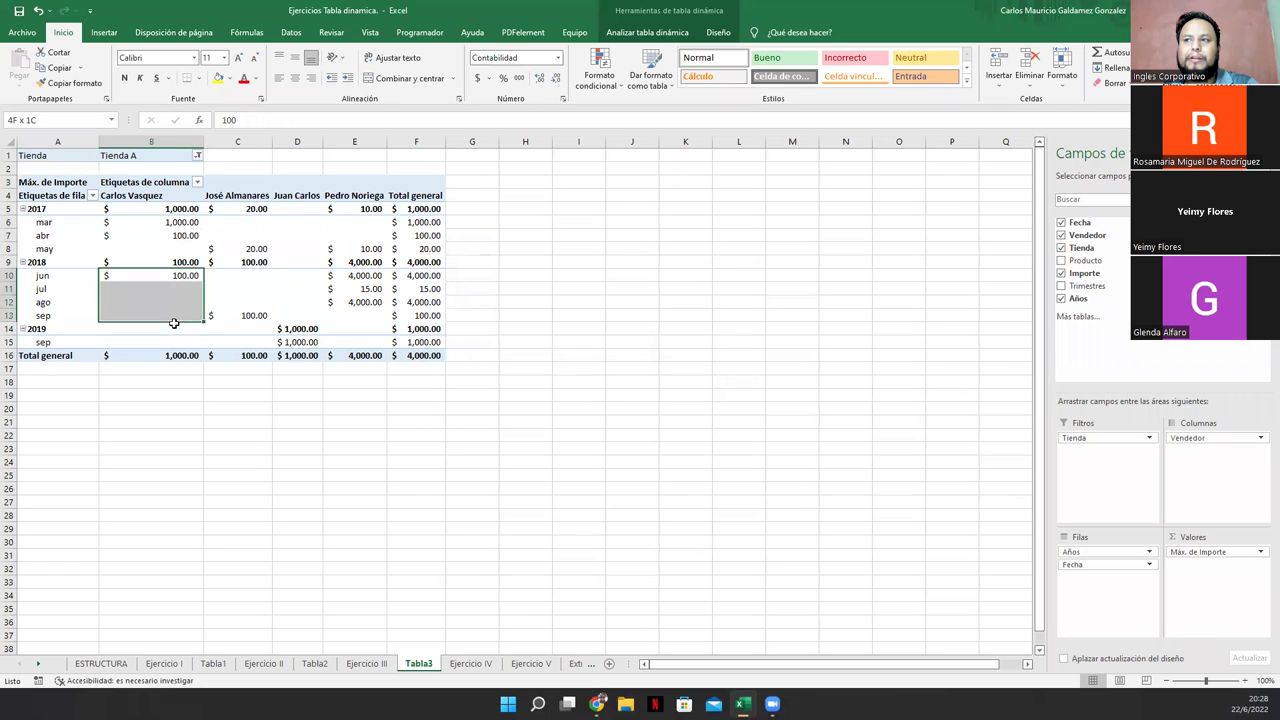
left_click_drag(255, 288, 358, 275)
left_click(298, 343)
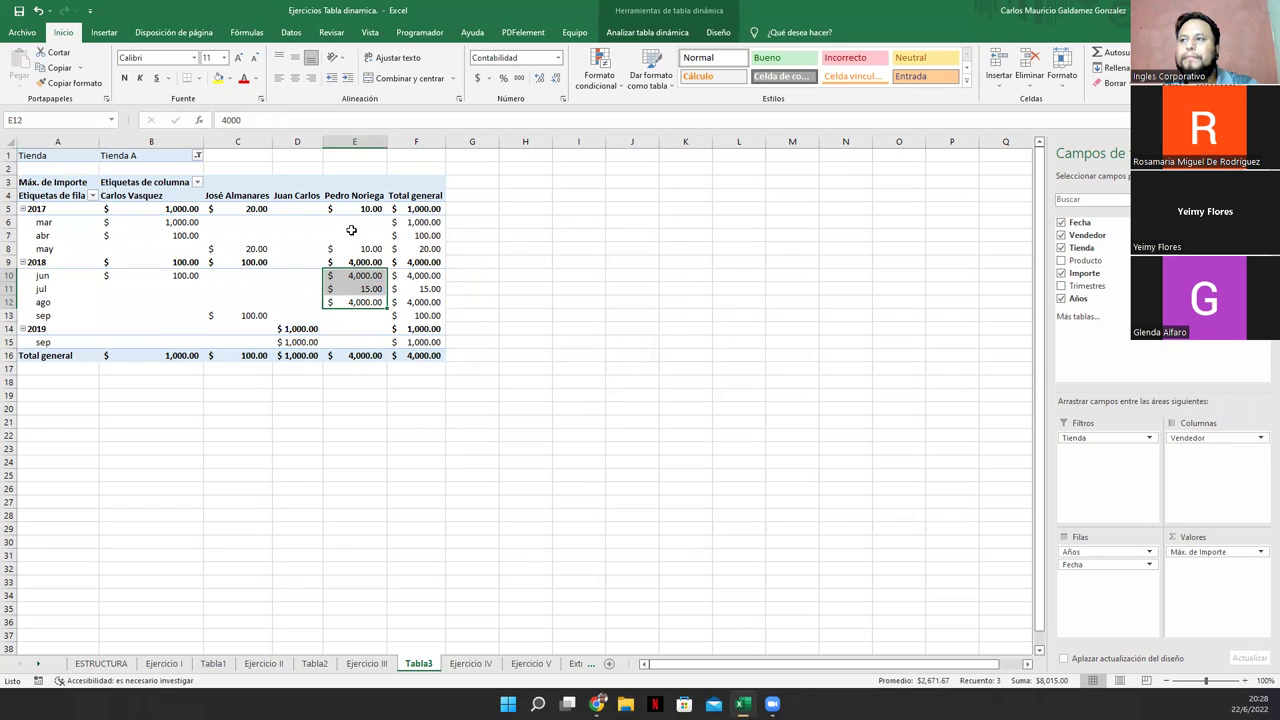
left_click_drag(350, 219, 350, 252)
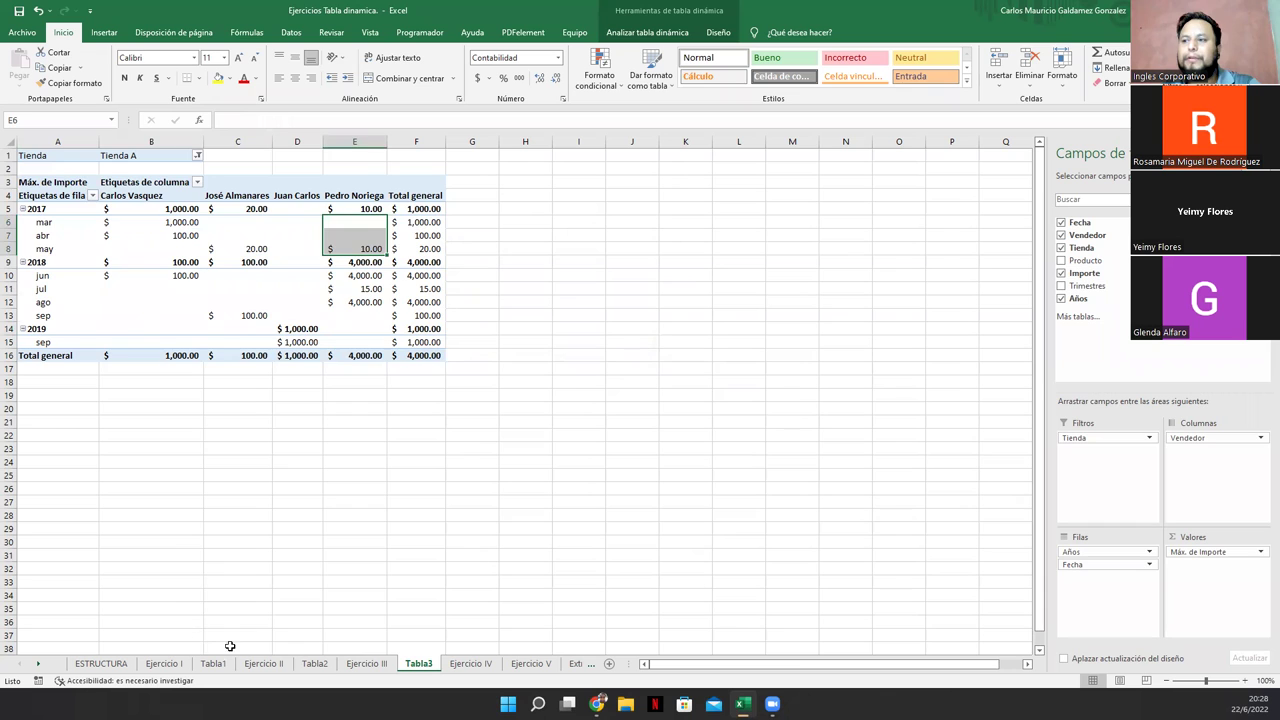
left_click(366, 664)
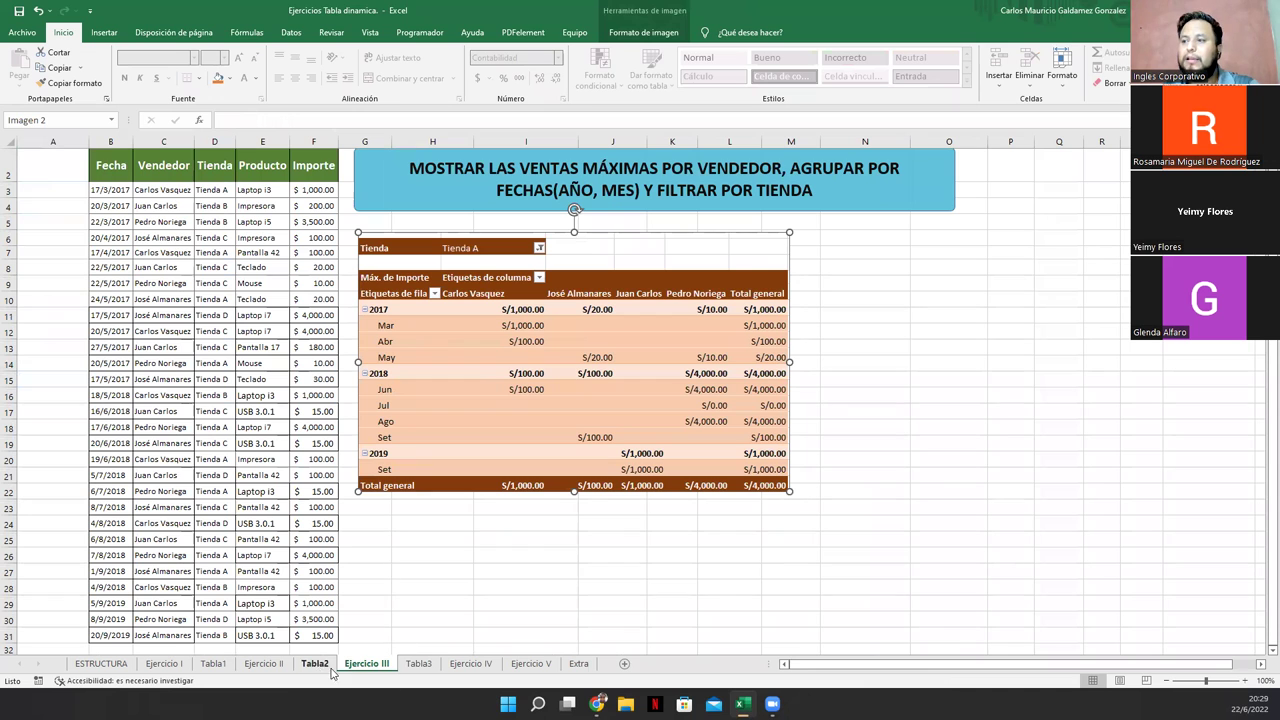
left_click(414, 665)
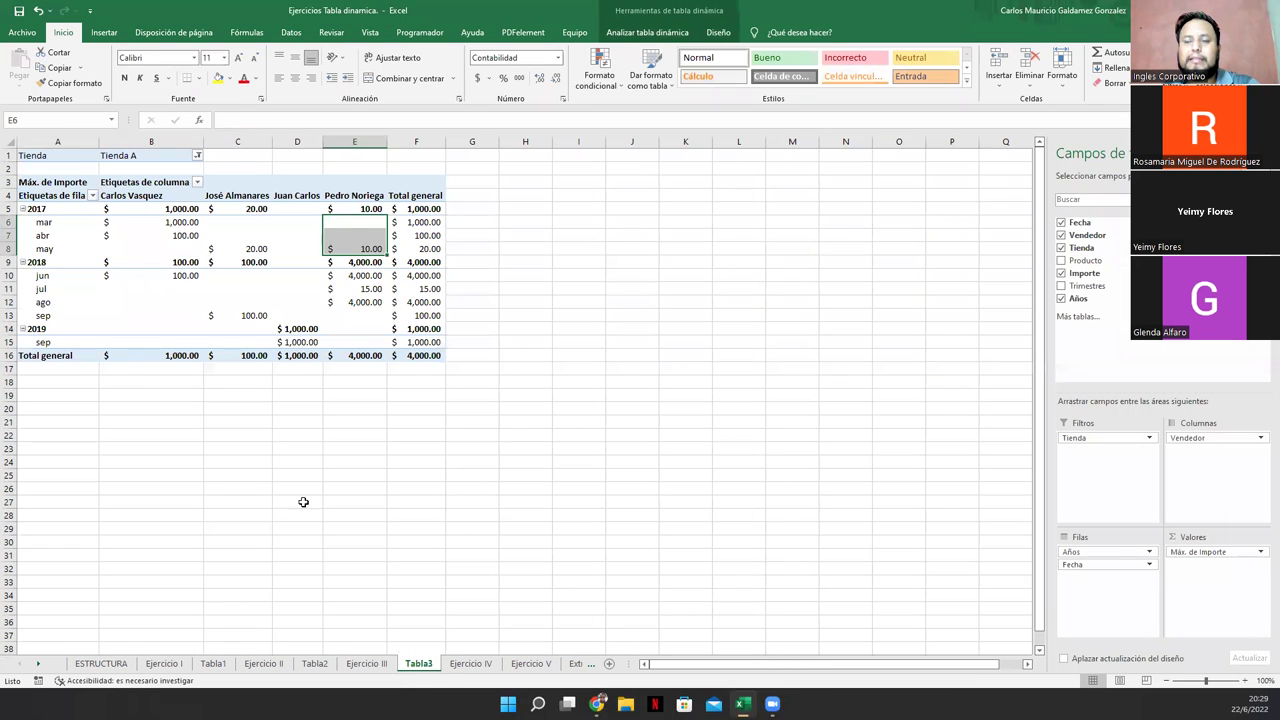
scroll(311, 496, "up", 3)
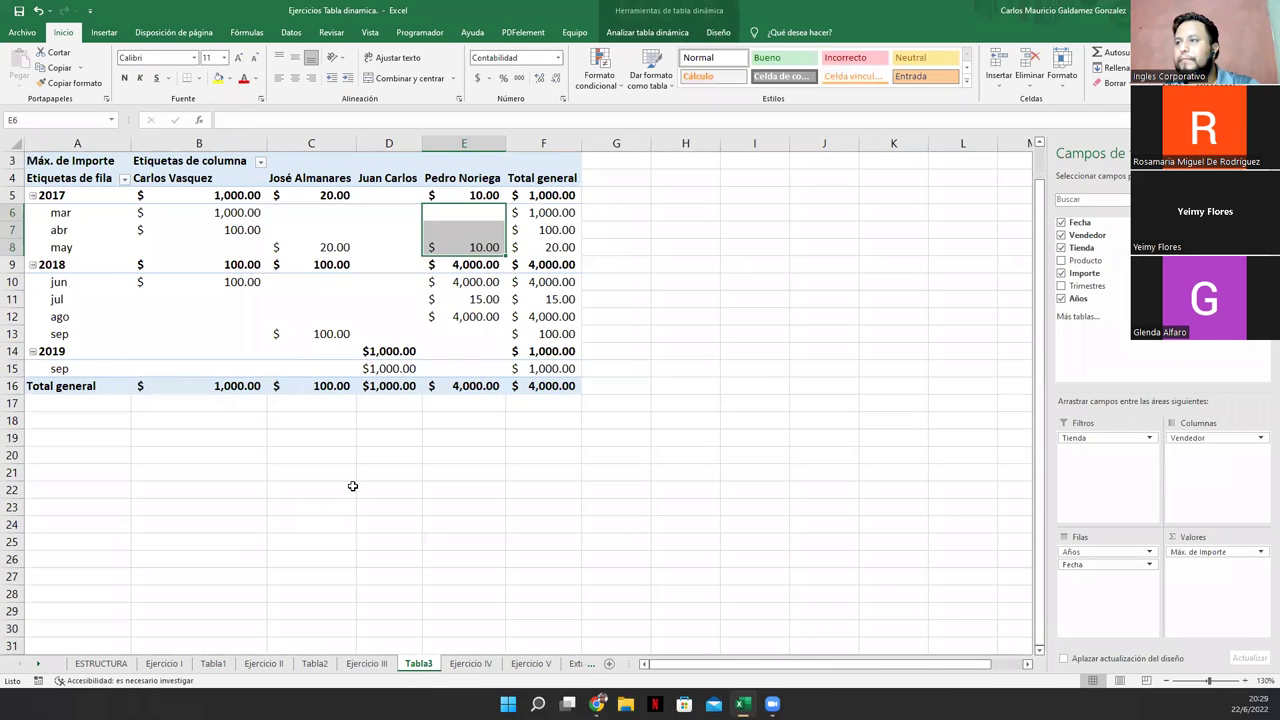
scroll(352, 490, "up", 1)
scroll(342, 495, "up", 1)
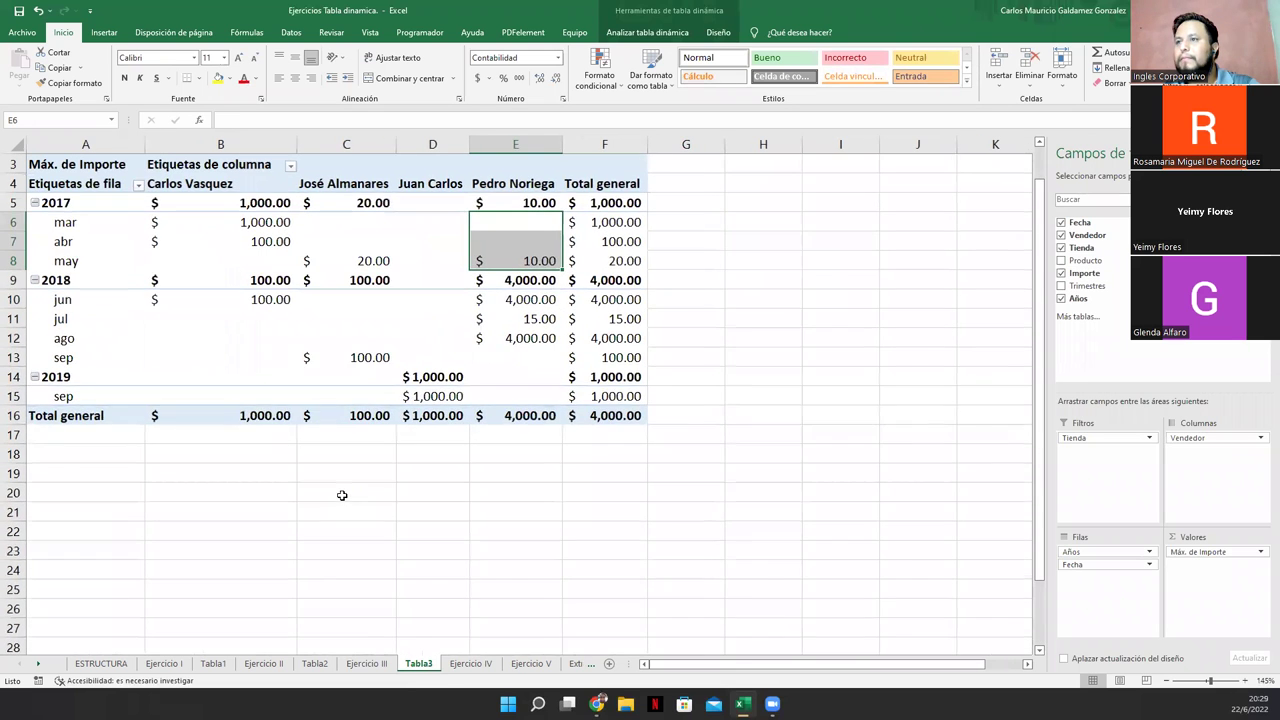
scroll(346, 495, "up", 1)
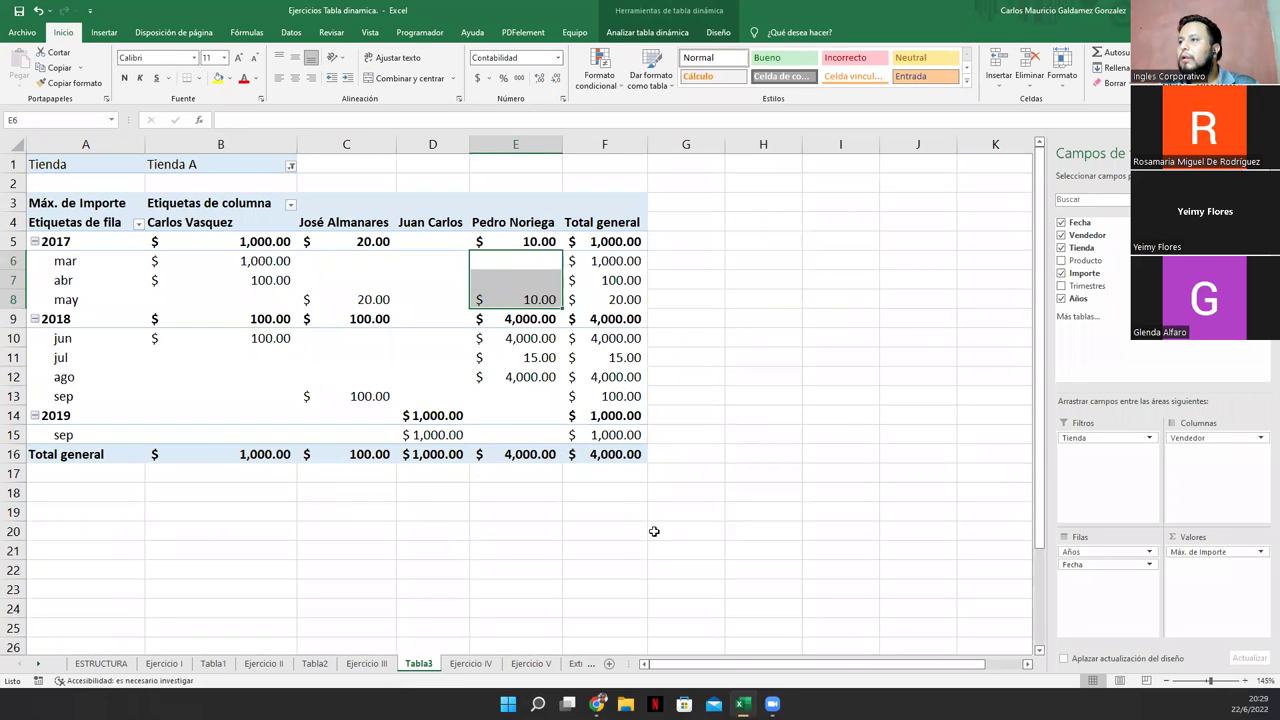
left_click(498, 298)
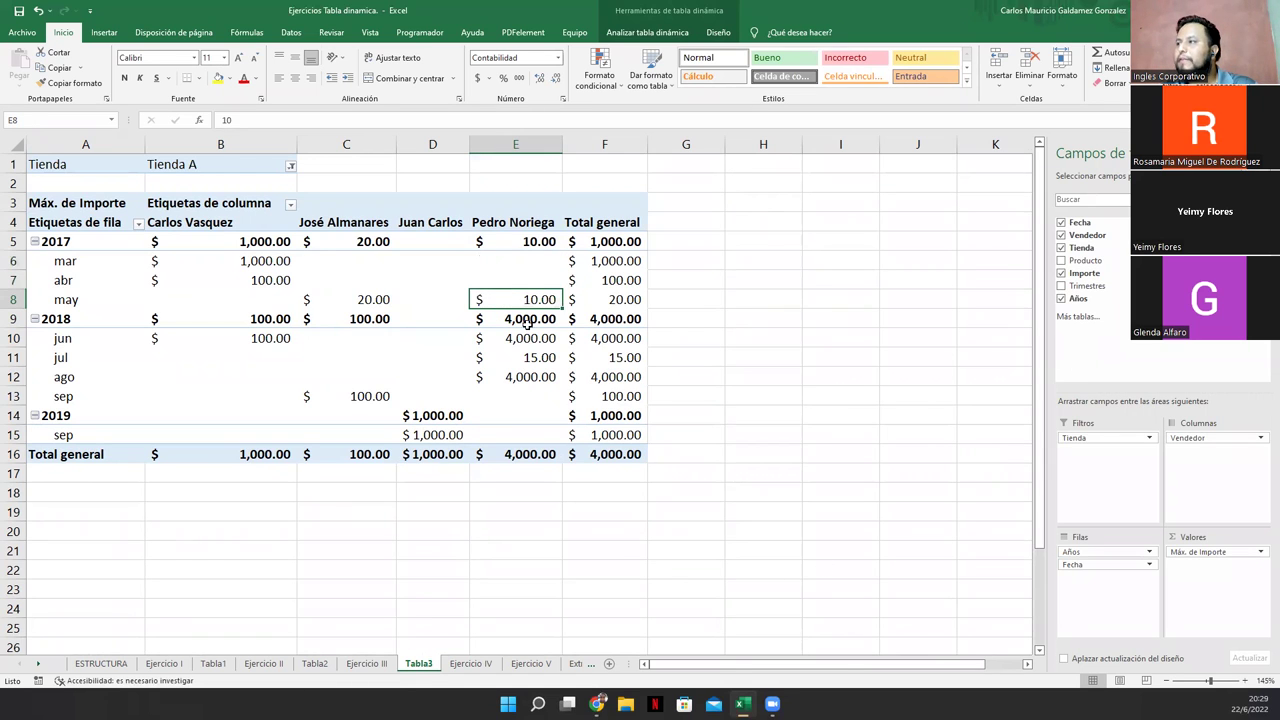
- Switch the Tabla3 Tienda report filter to (Todas) and return it to Tienda A
left_click(291, 167)
left_click(184, 221)
left_click(165, 197)
left_click(207, 334)
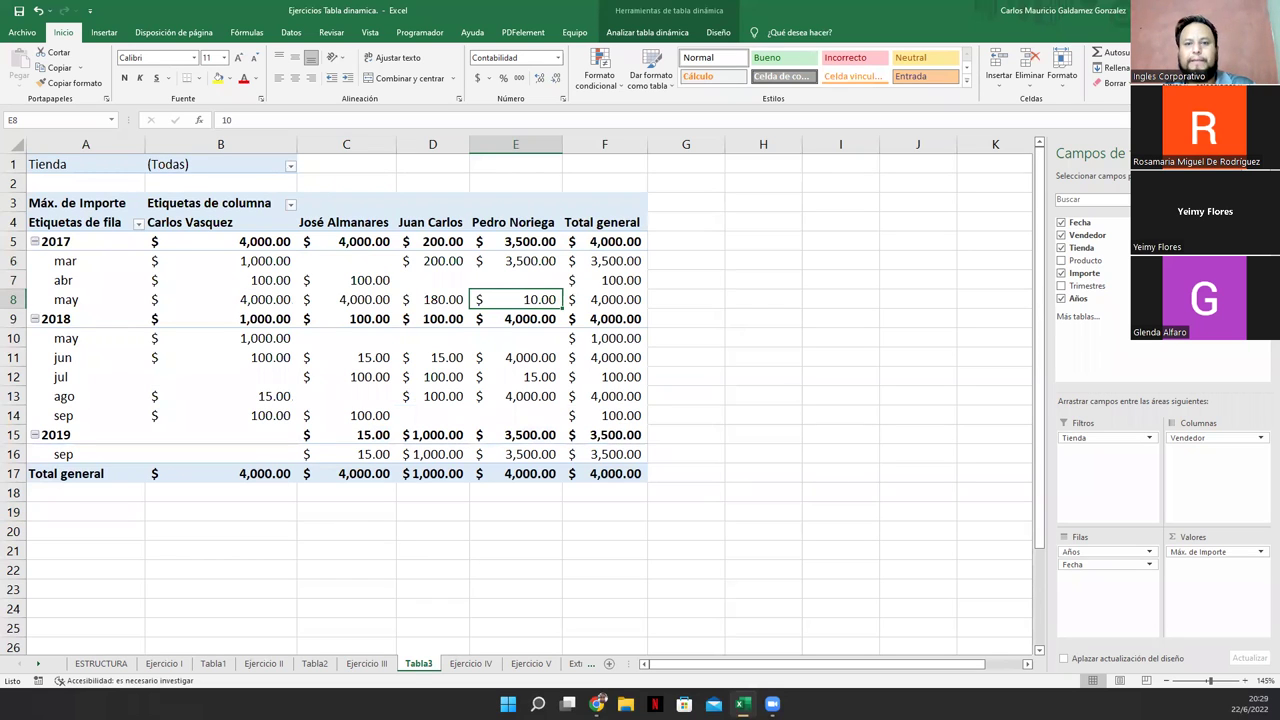
left_click(290, 168)
left_click(168, 212)
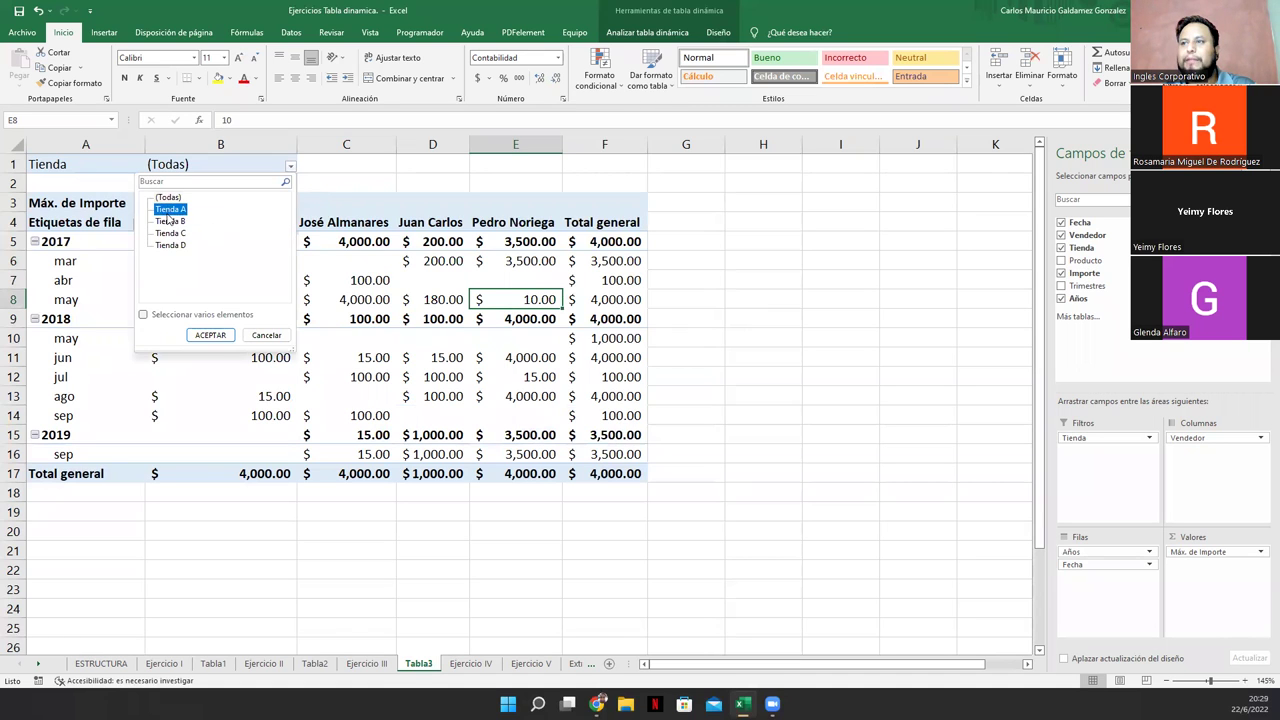
left_click(210, 335)
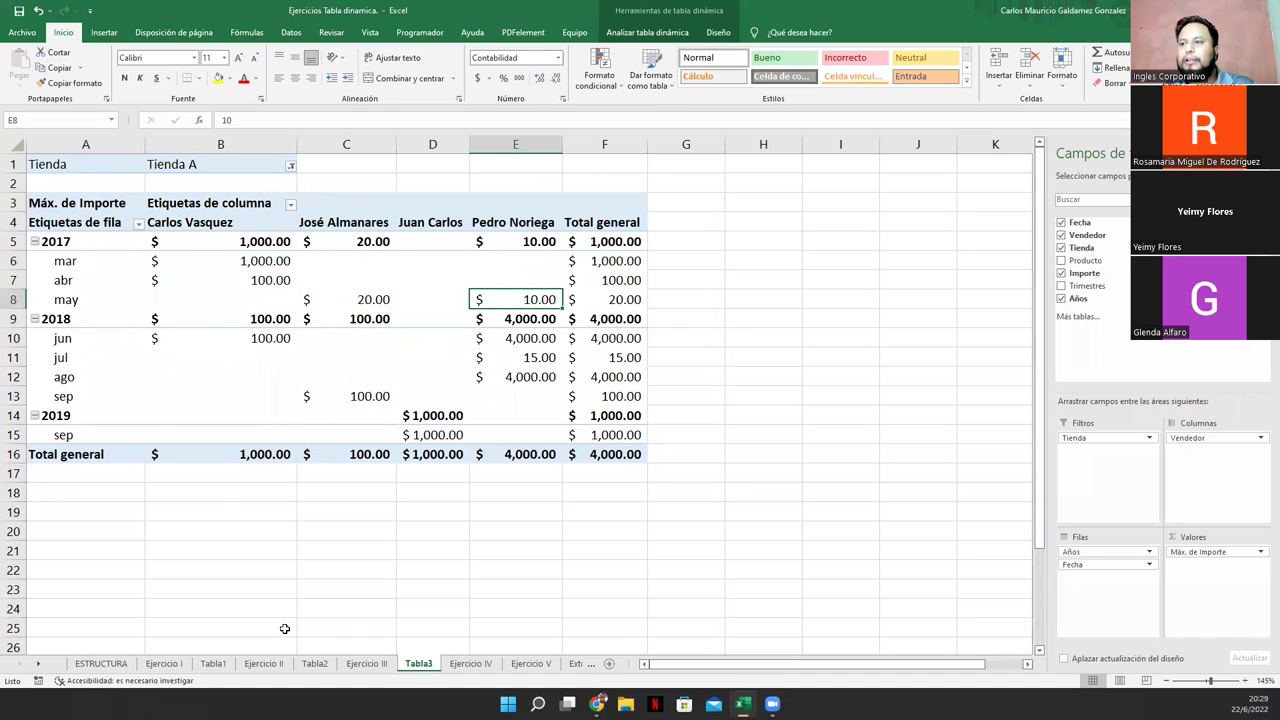
- Compare the Total general row and the pivot values above it on Tabla3 with the Ejercicio III example
left_click(366, 663)
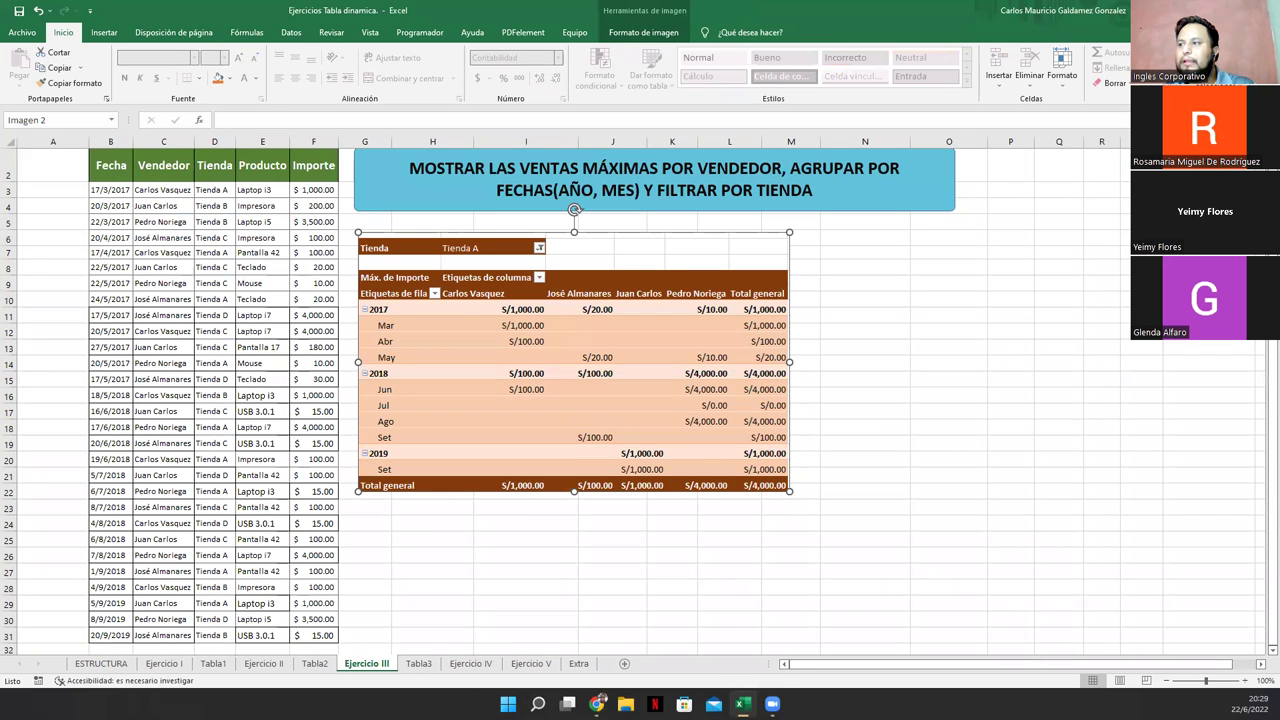
left_click(418, 663)
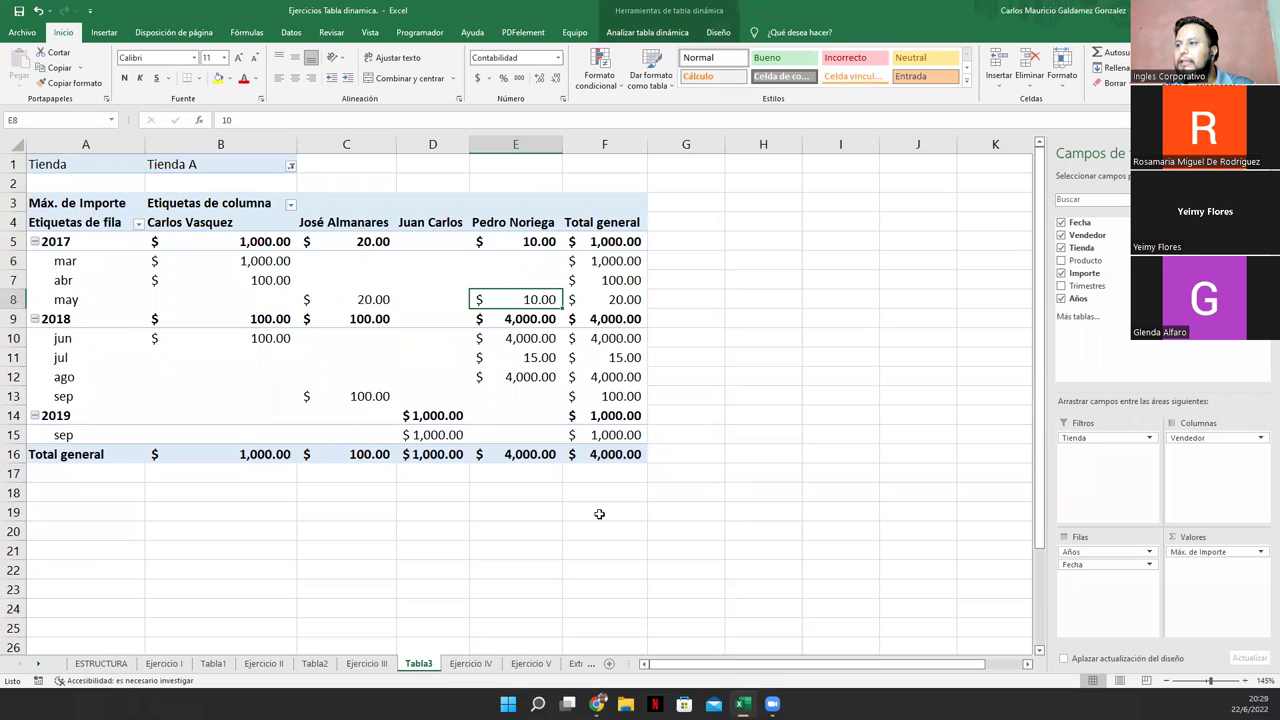
left_click(563, 453)
left_click_drag(563, 453, 250, 453)
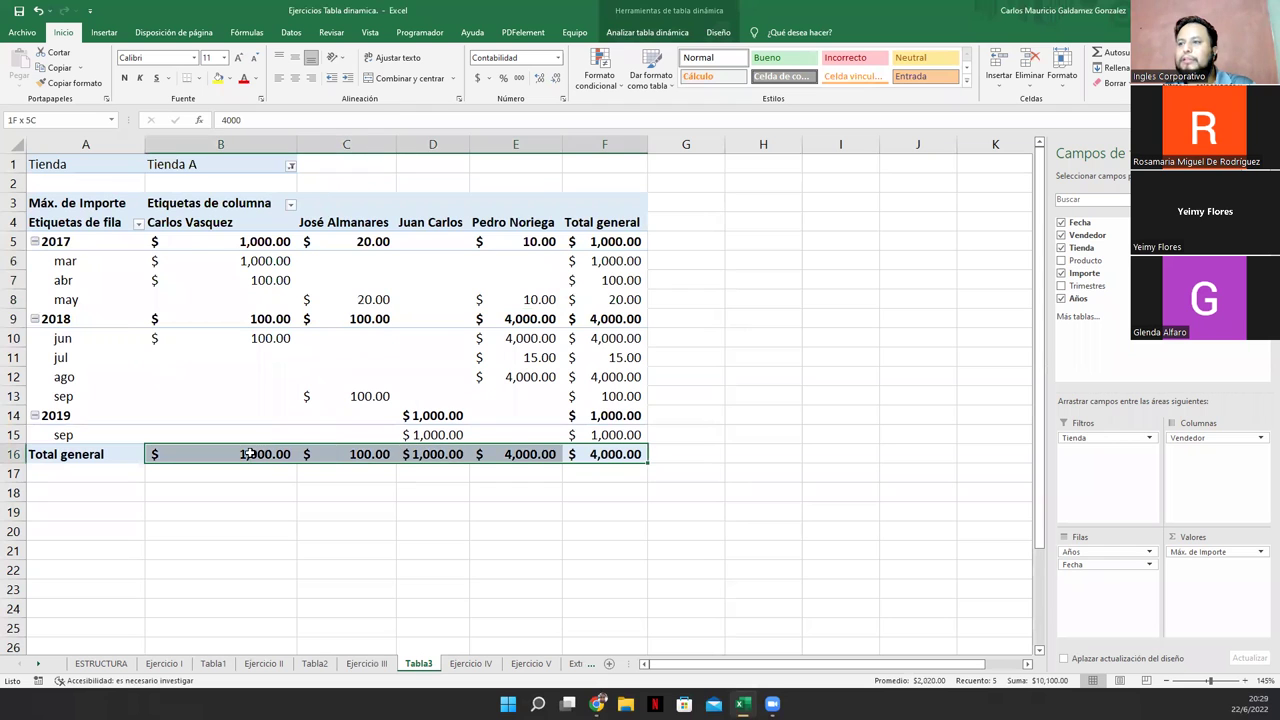
left_click(366, 664)
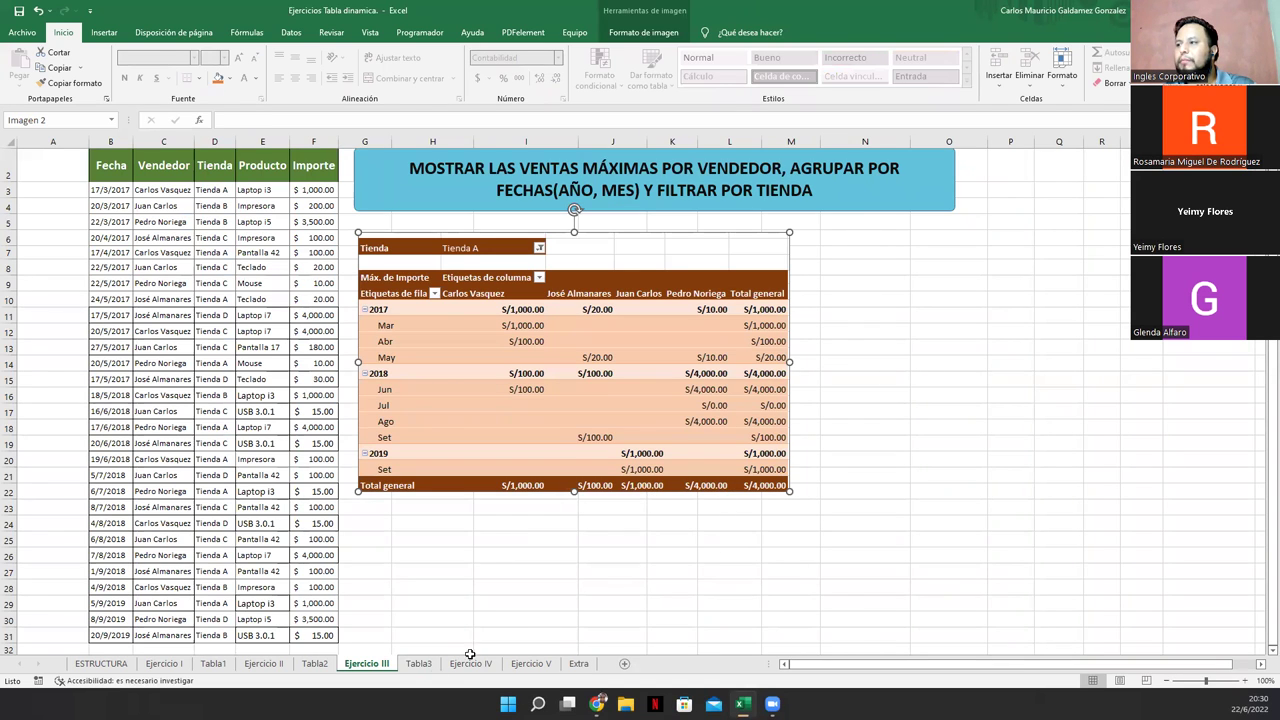
left_click(418, 663)
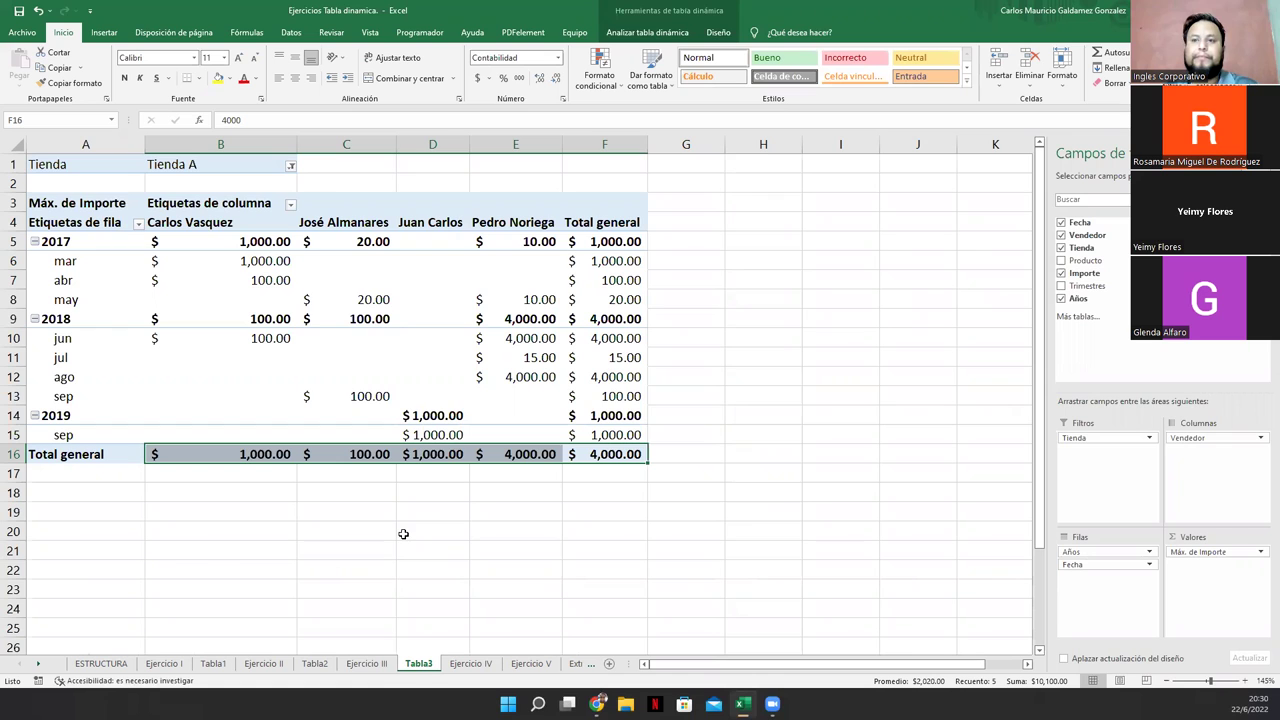
left_click(206, 413)
left_click_drag(206, 247, 605, 440)
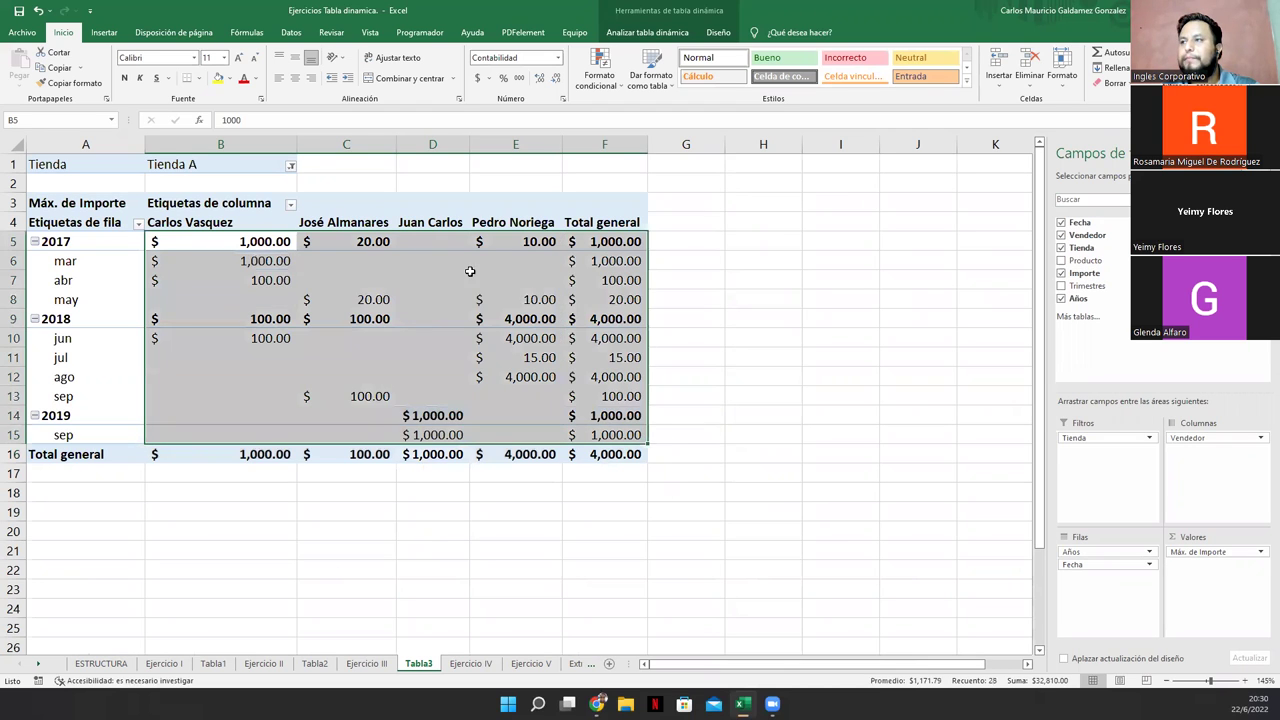
left_click_drag(250, 243, 508, 423)
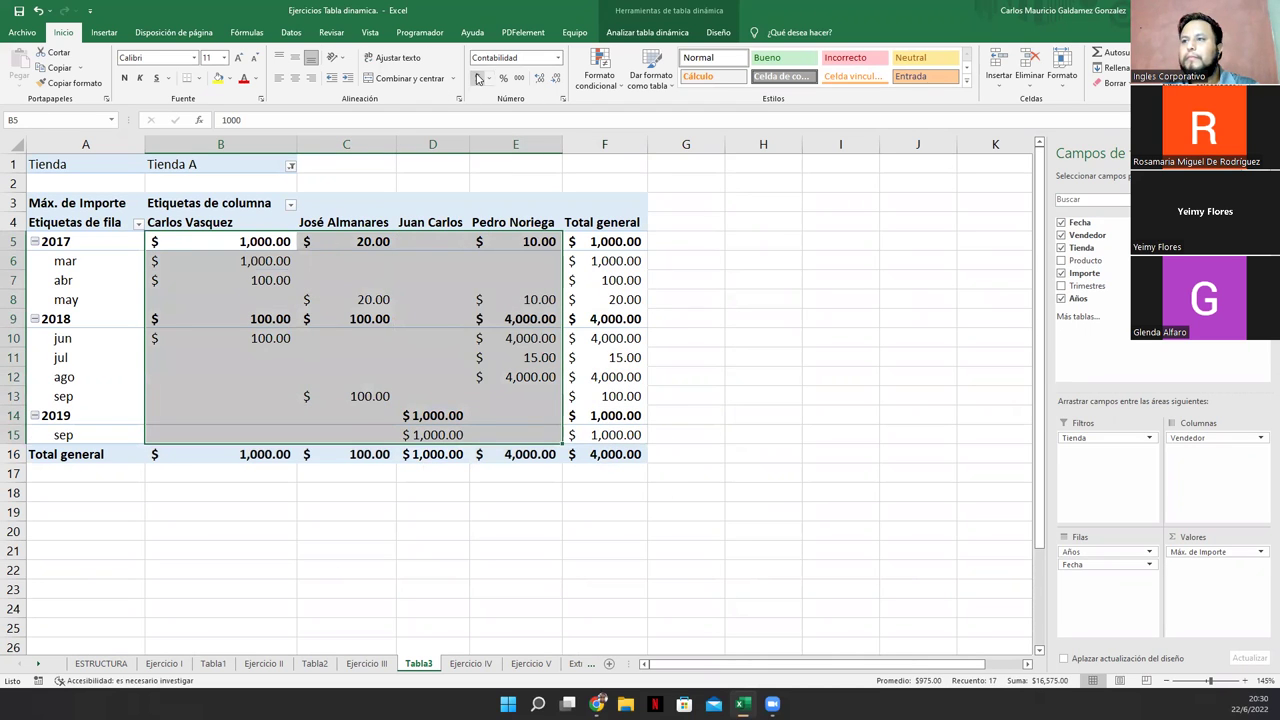
left_click(258, 369)
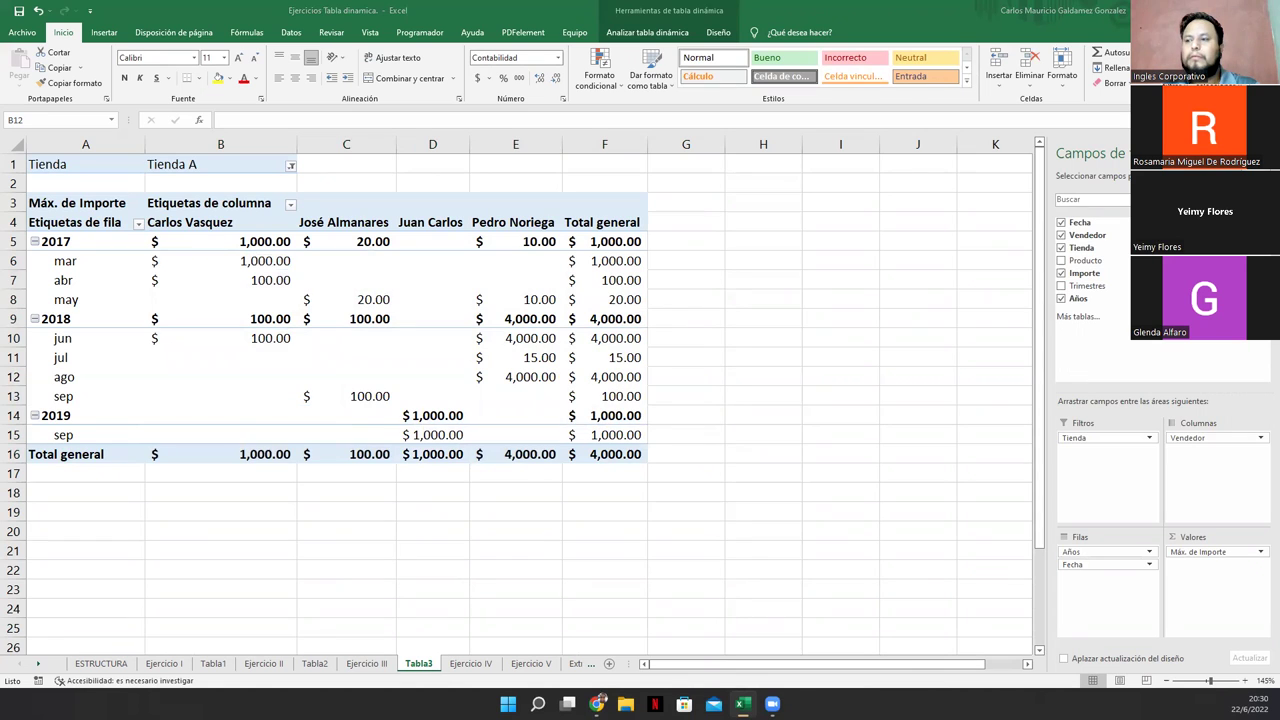
- Look over the source data and example pivot on Ejercicio III and return to Tabla3
left_click(367, 665)
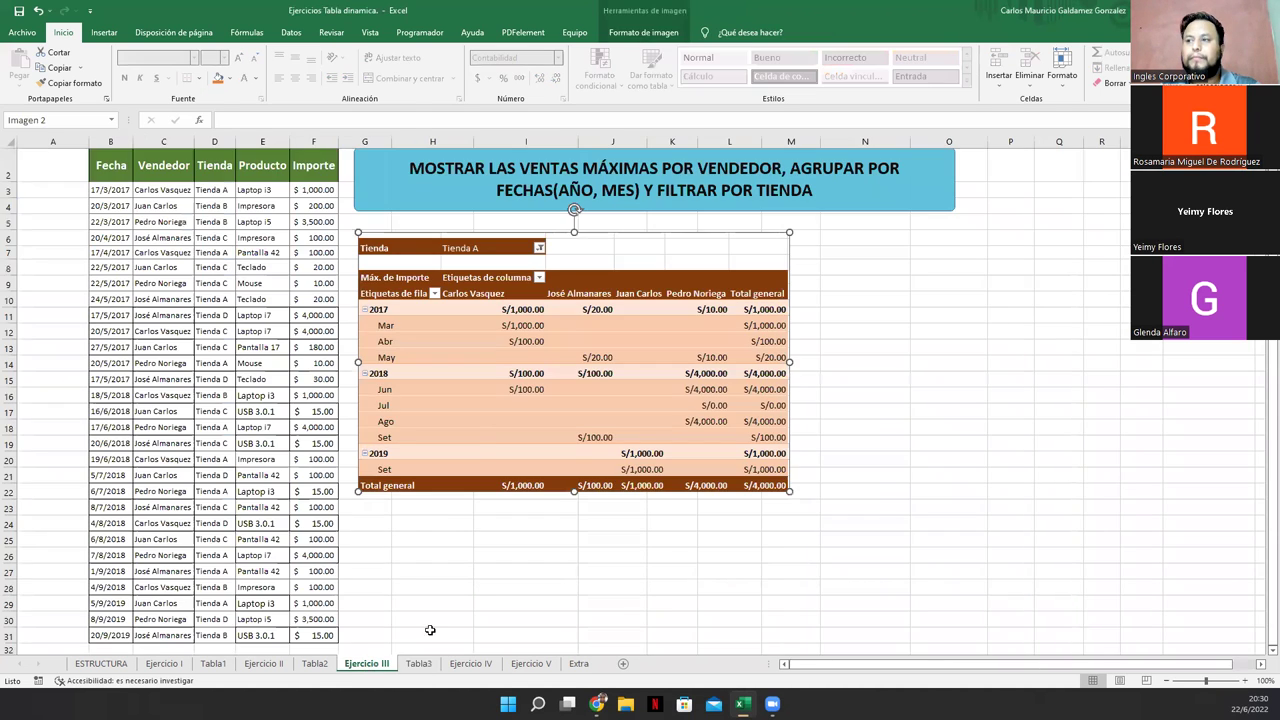
scroll(273, 441, "down", 1)
scroll(273, 441, "down", 1)
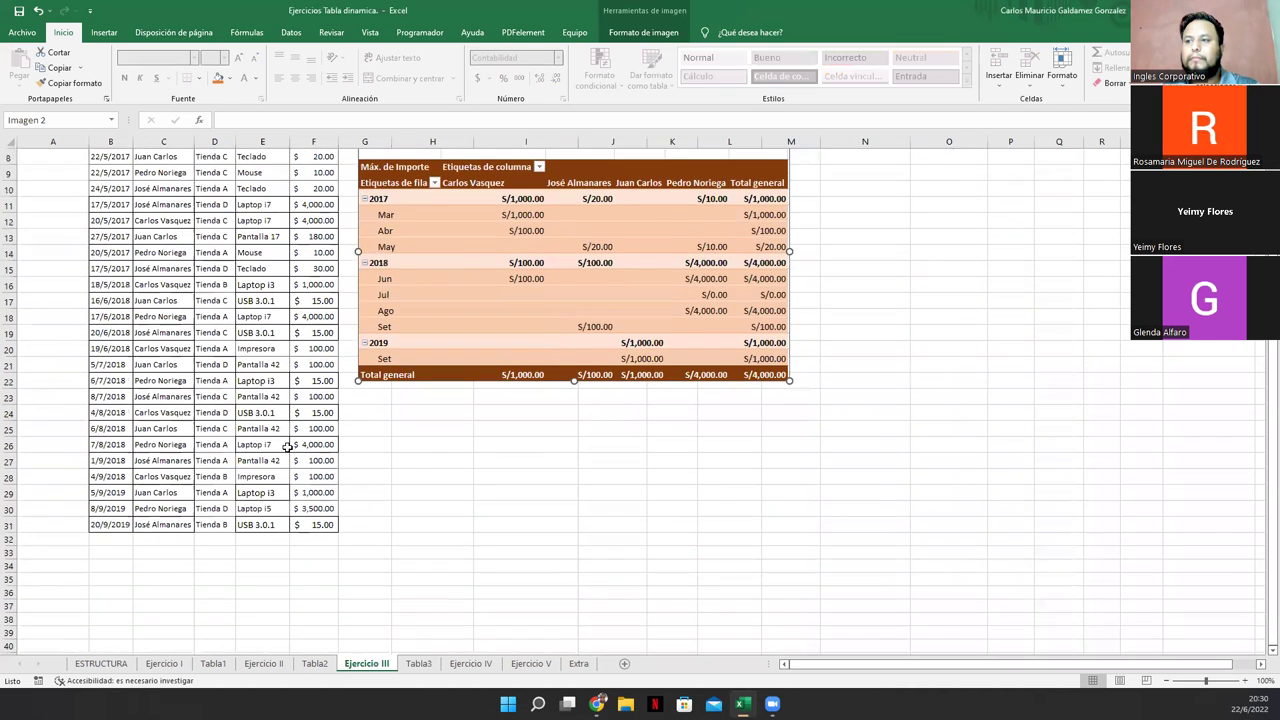
scroll(285, 450, "up", 2)
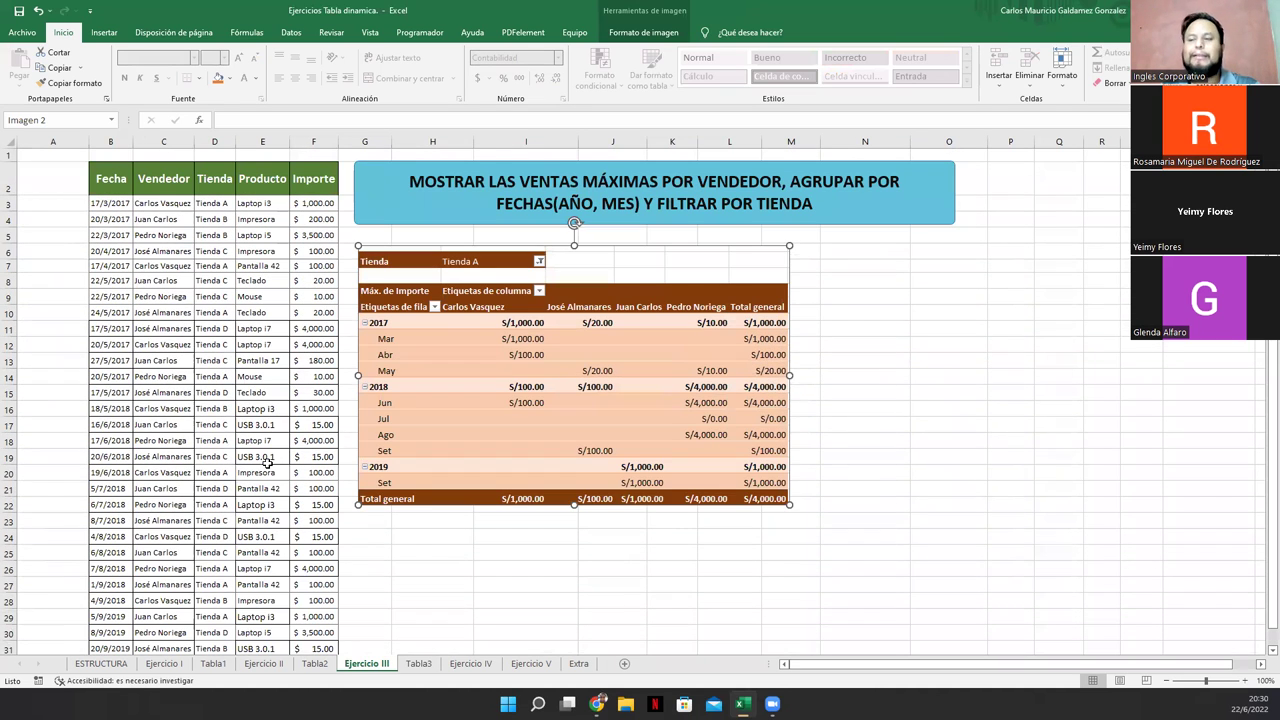
left_click(418, 665)
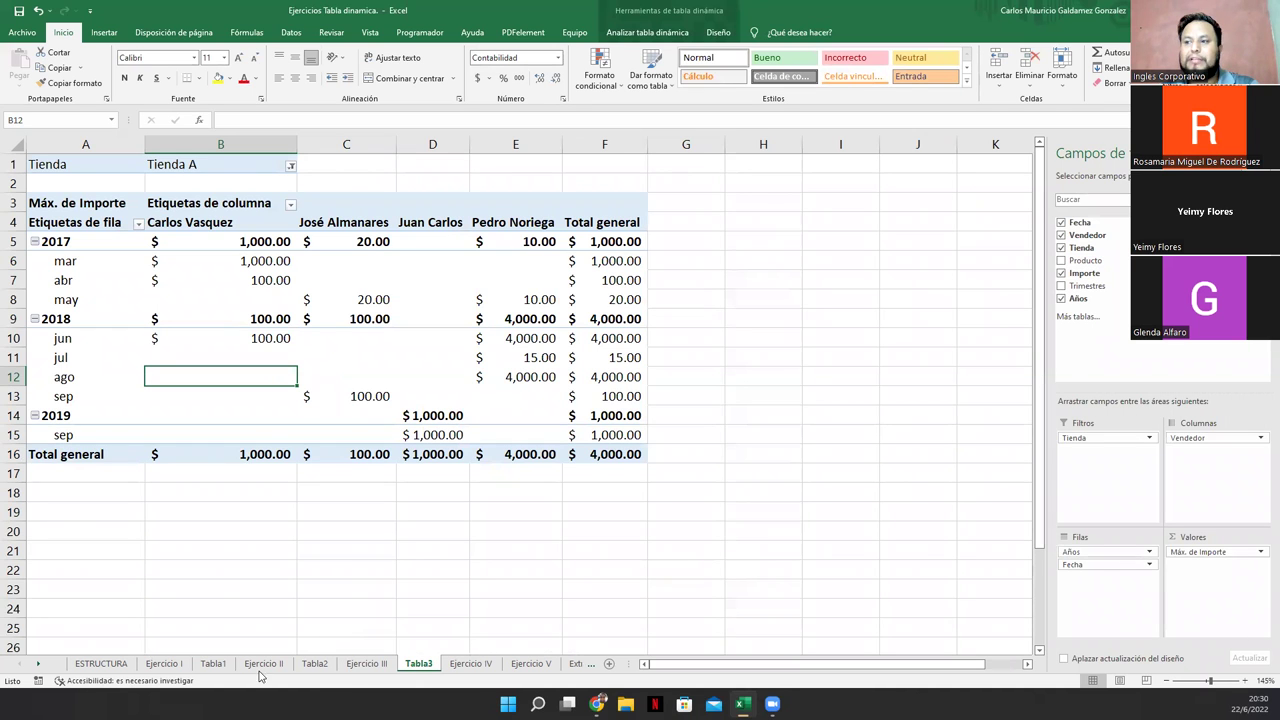
- Review the Ejercicio I source table from Fecha to Importe alongside its finished pivot table on Tabla1
left_click(168, 666)
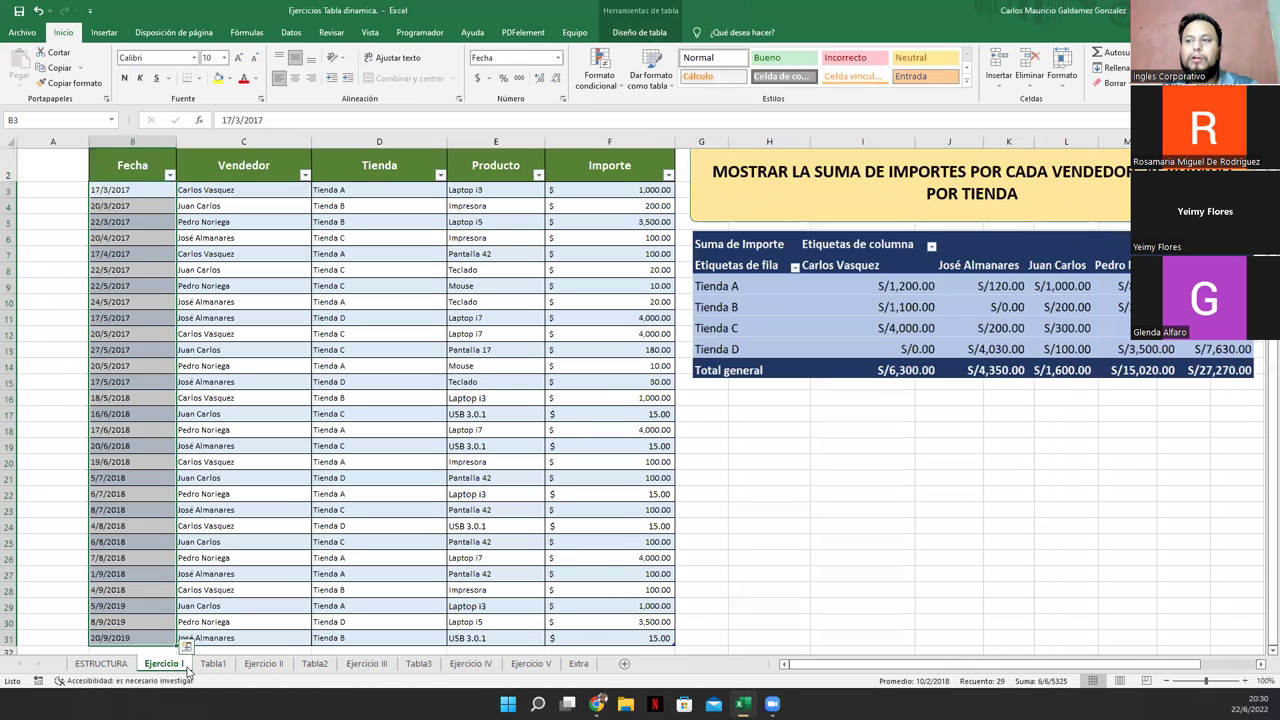
left_click(344, 413)
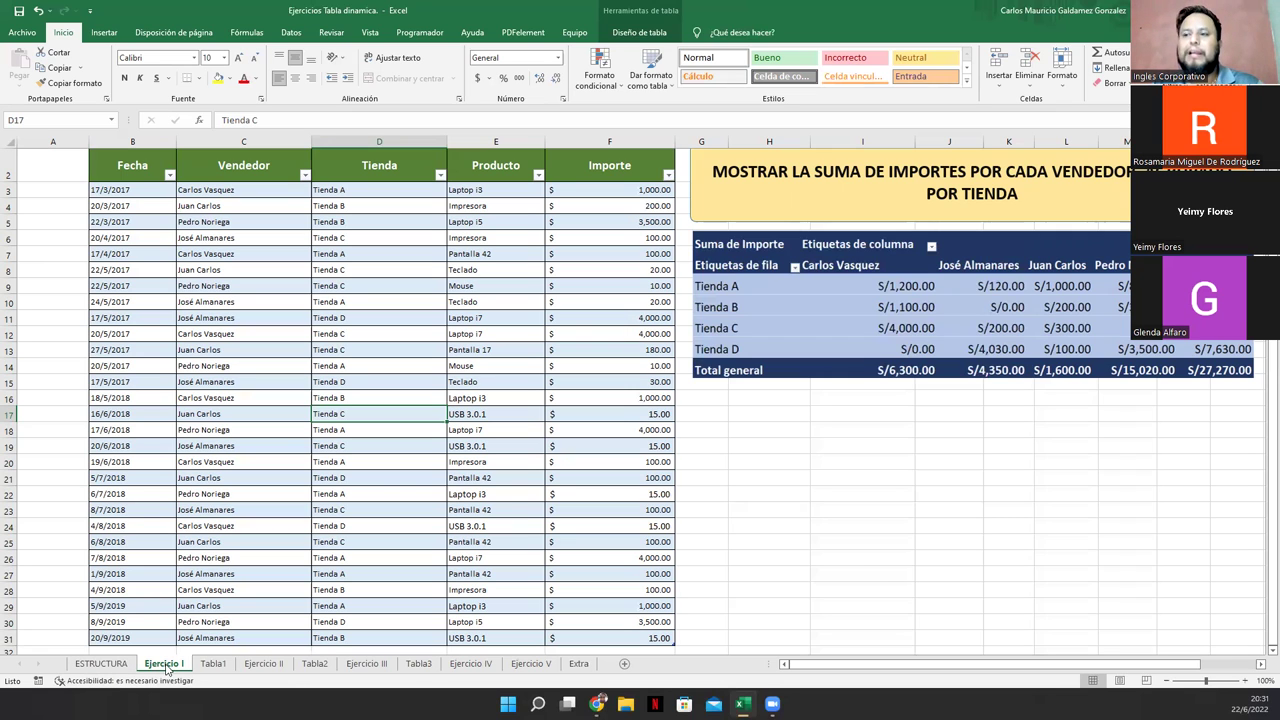
left_click(212, 668)
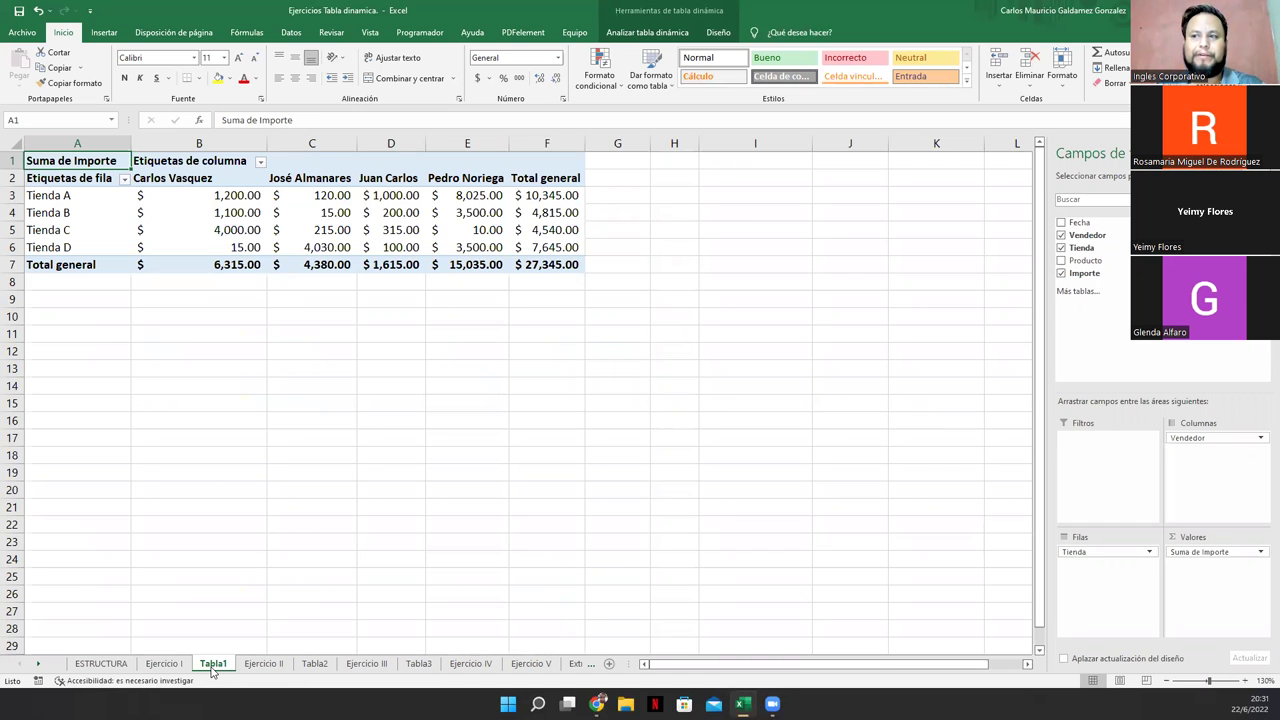
left_click(164, 665)
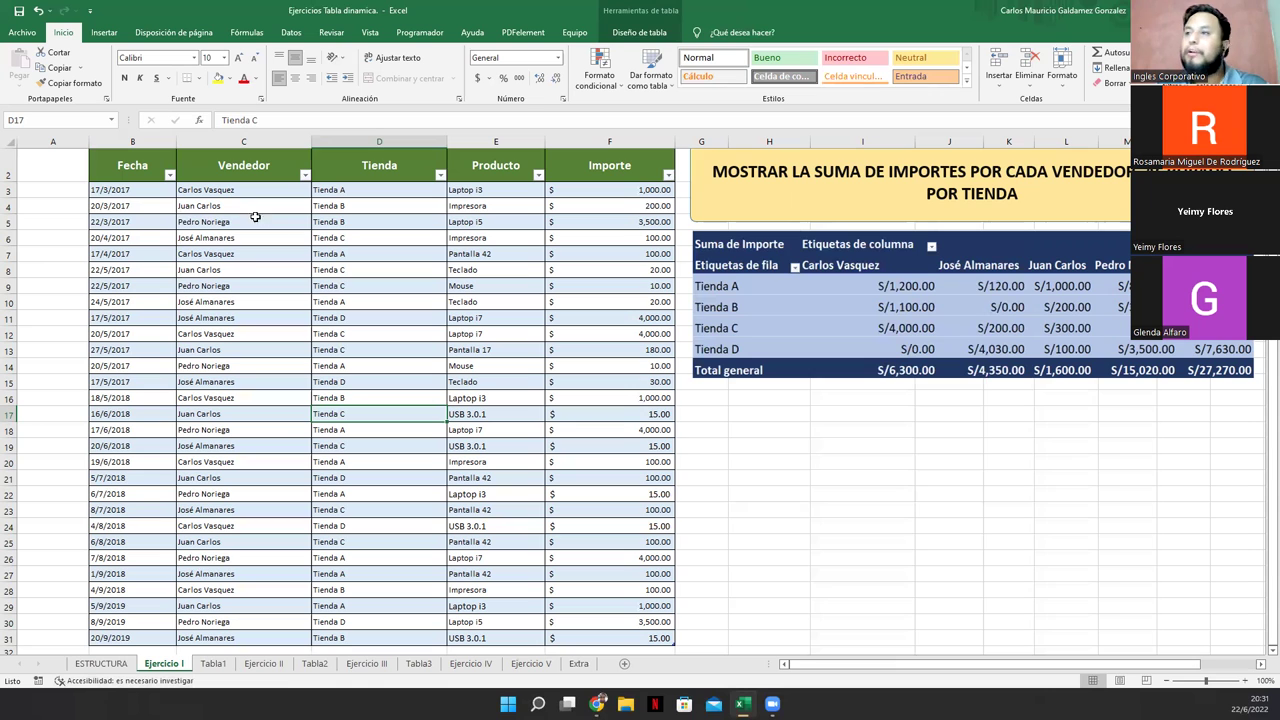
left_click_drag(132, 196, 599, 634)
left_click(372, 492)
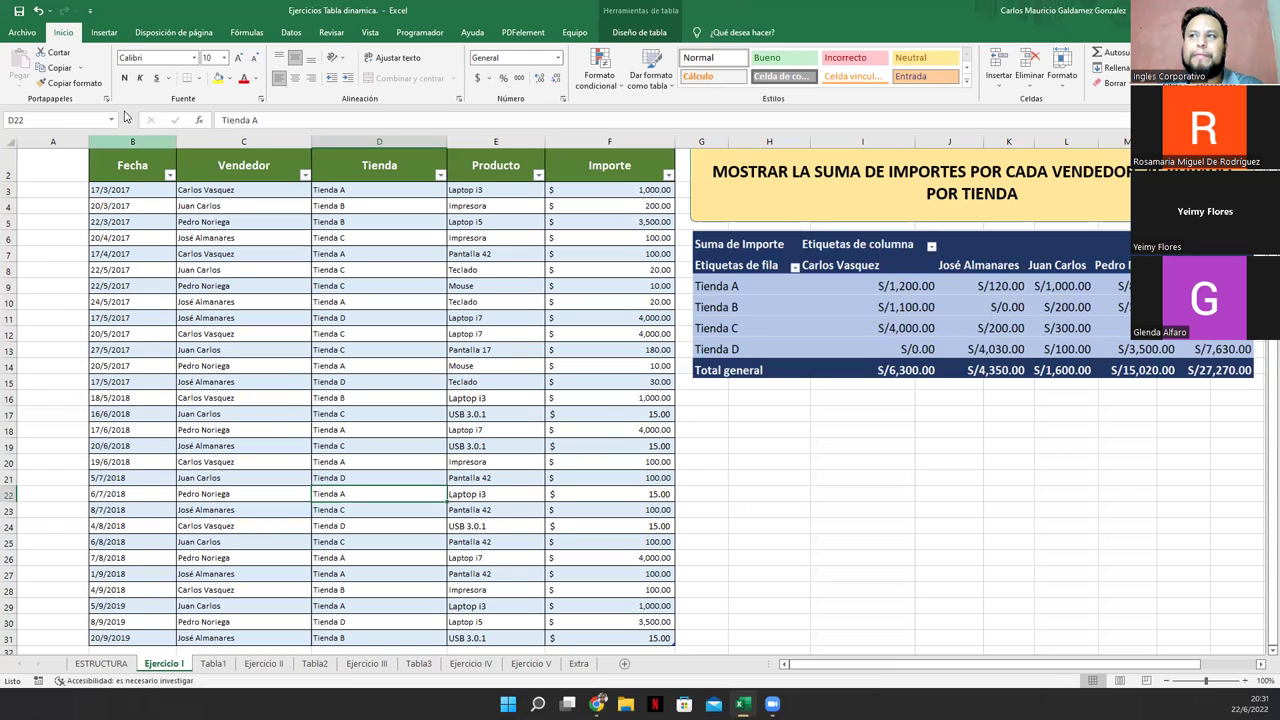
left_click(105, 33)
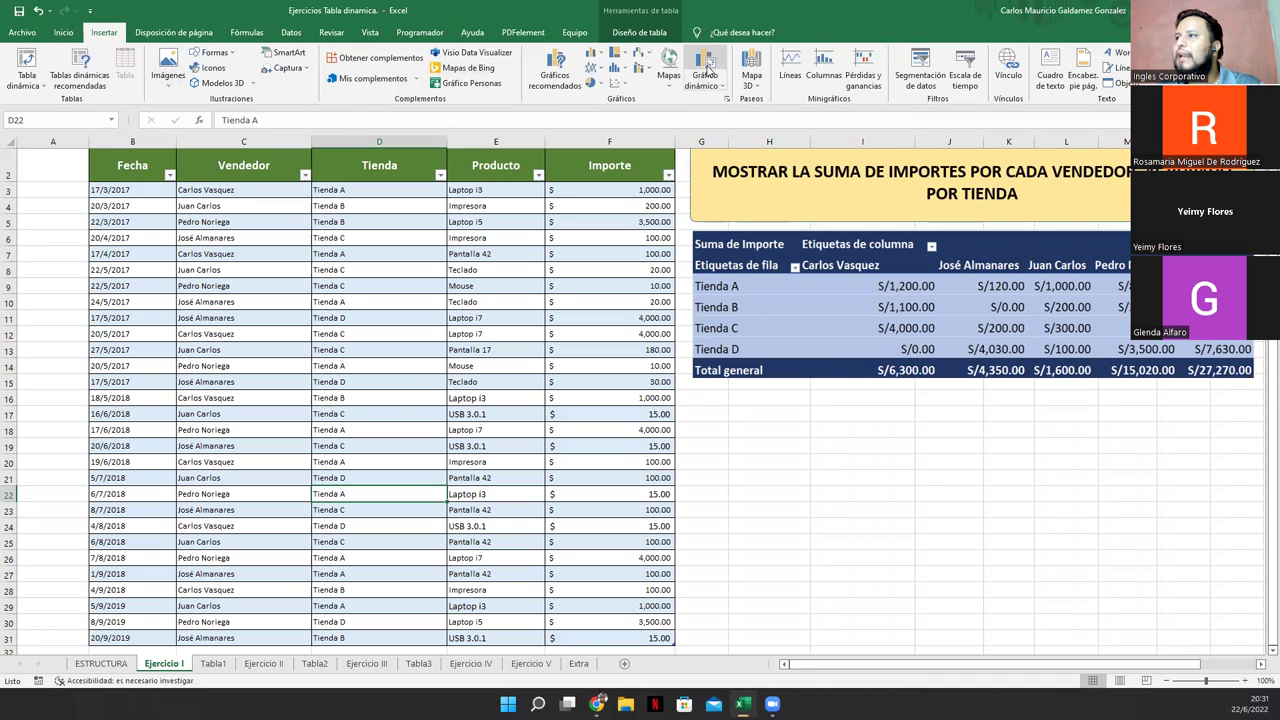
left_click(706, 66)
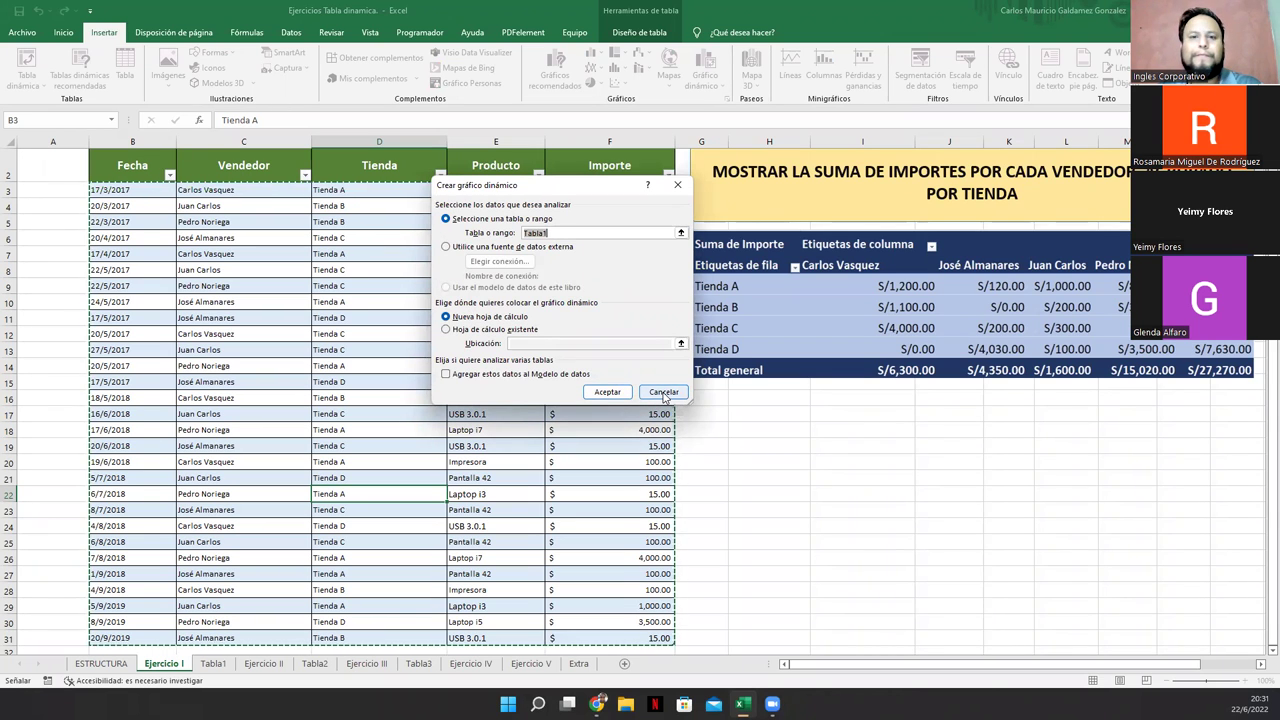
left_click(664, 392)
- Compare the pivot table on Tabla1 with the source table and example pivot on Ejercicio I
left_click(213, 663)
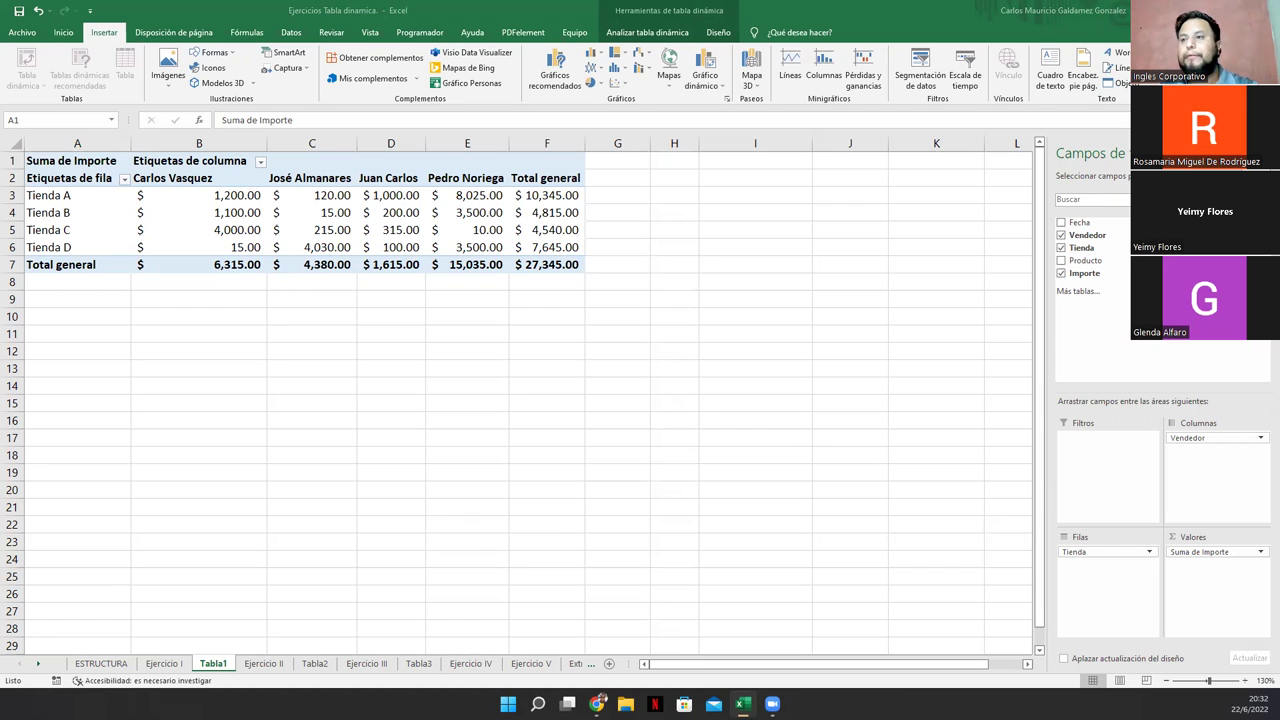
left_click(160, 670)
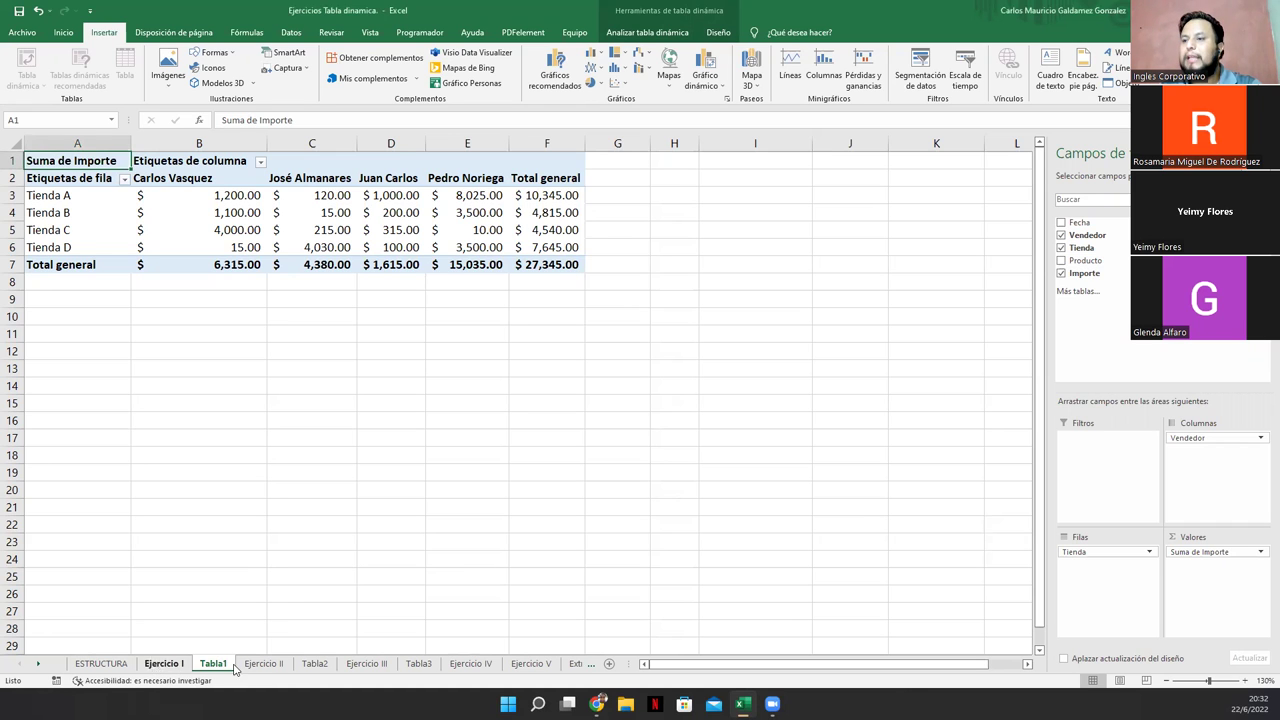
left_click(172, 664)
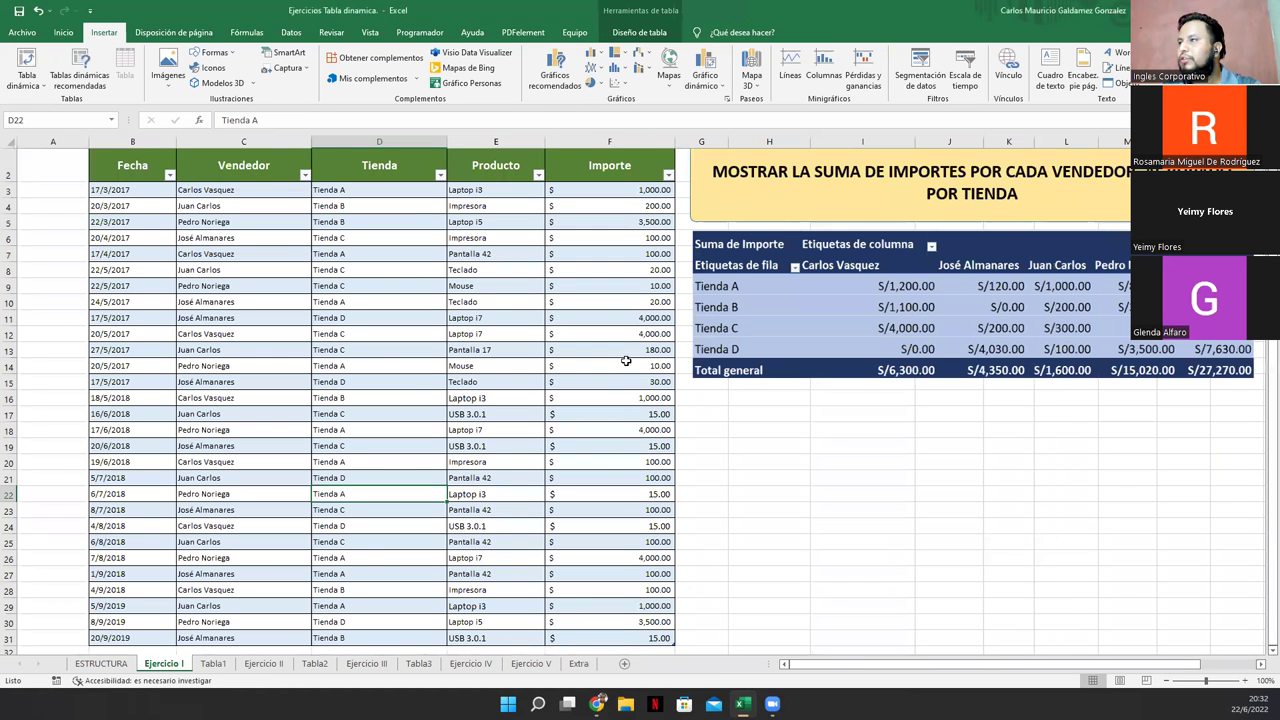
scroll(572, 252, "up", 1)
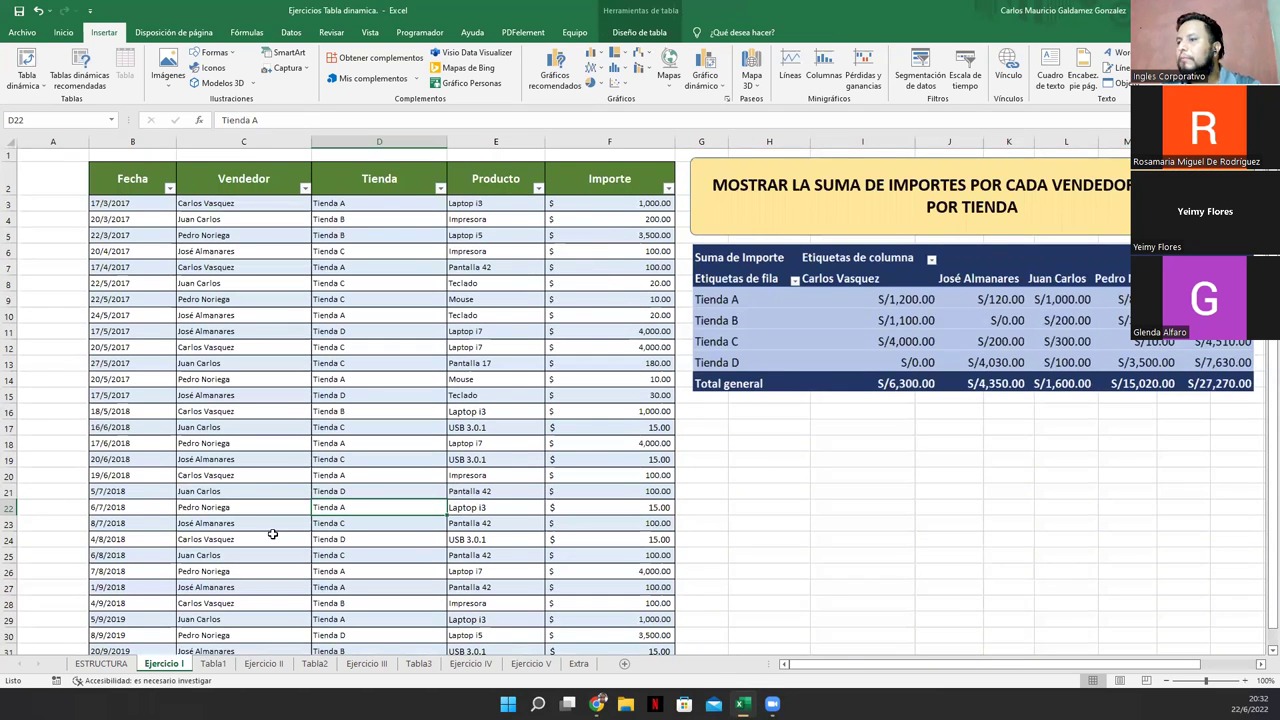
left_click(207, 666)
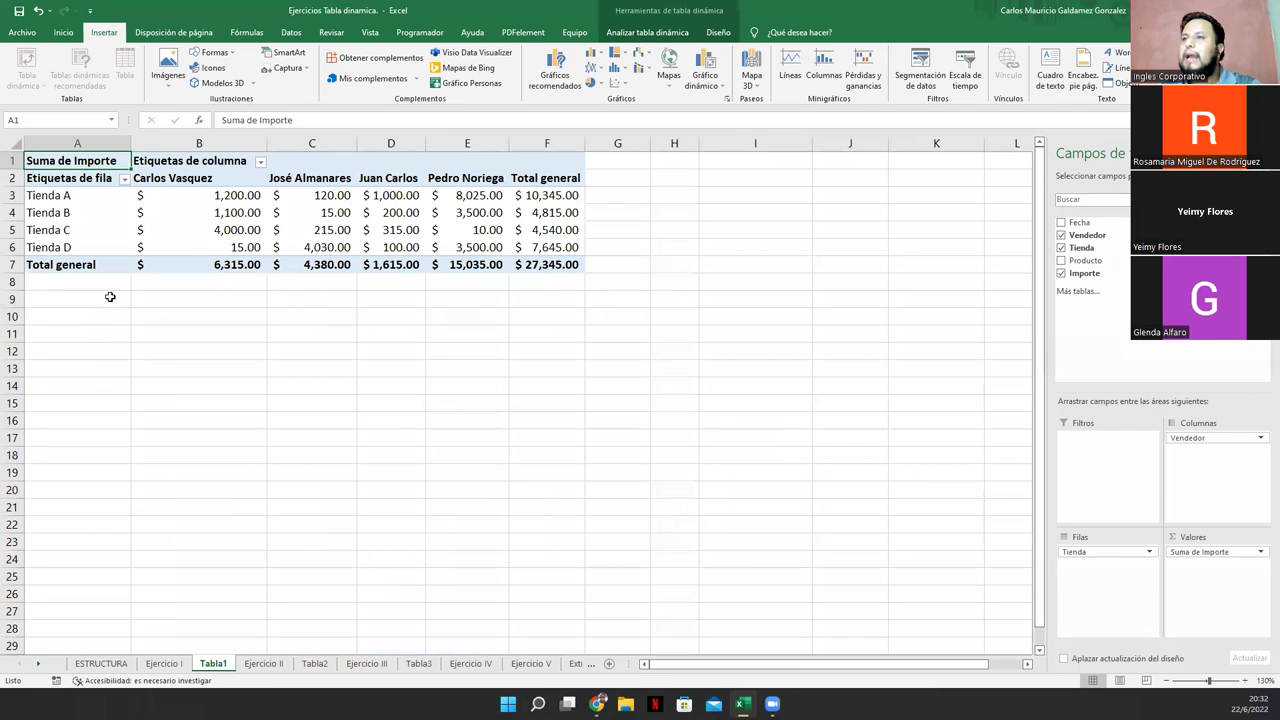
left_click(166, 665)
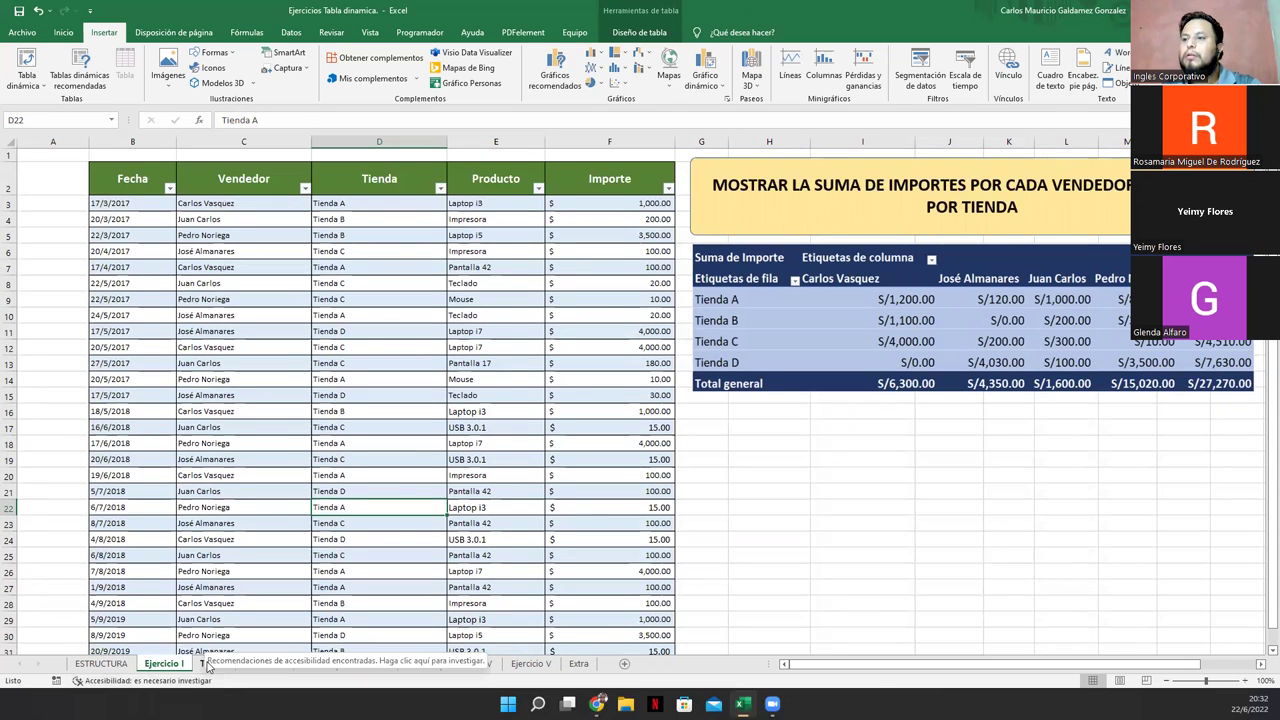
left_click(207, 664)
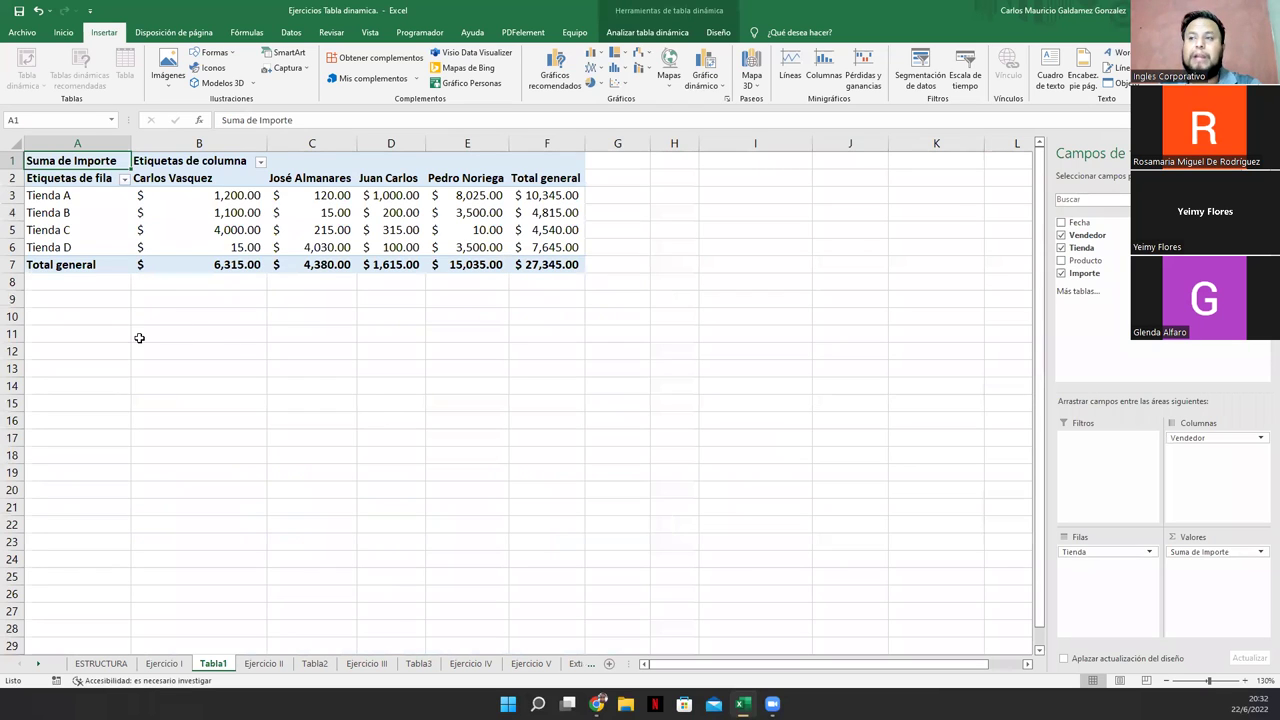
- Open the pivot chart options for the Tabla1 pivot table and preview the chart types from Columnas through Cotizaciones
left_click(229, 209)
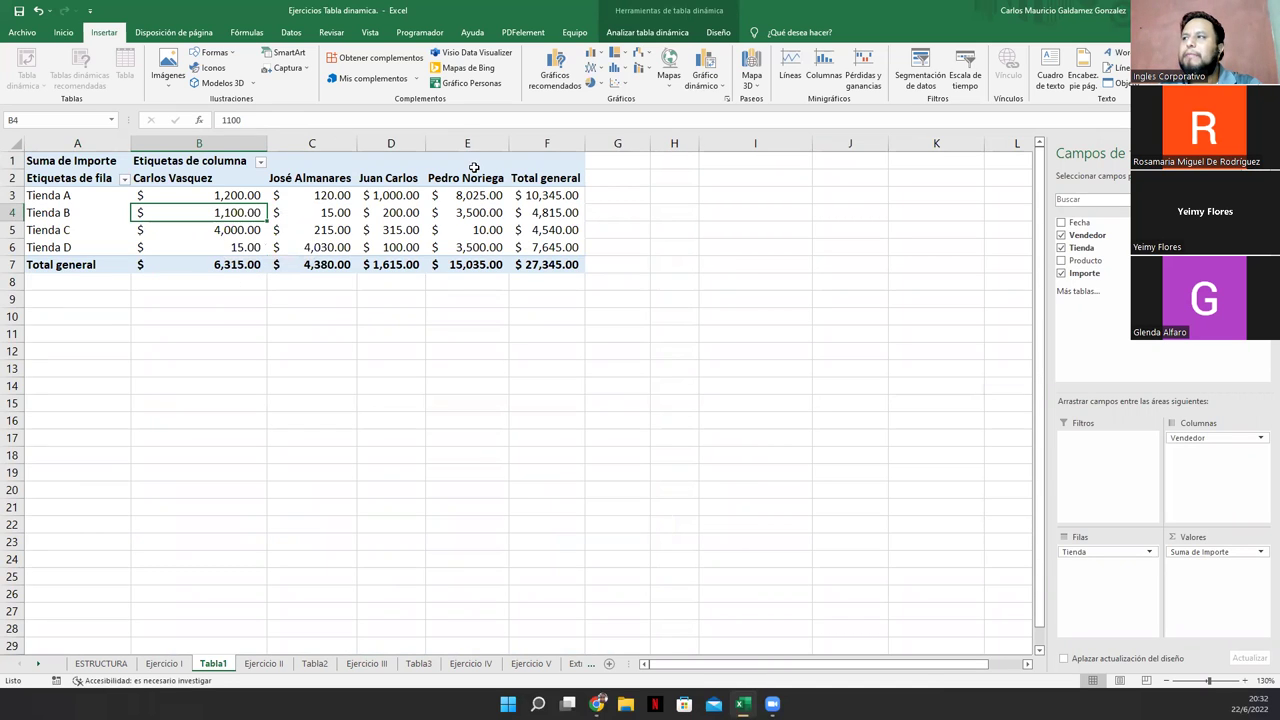
left_click(714, 82)
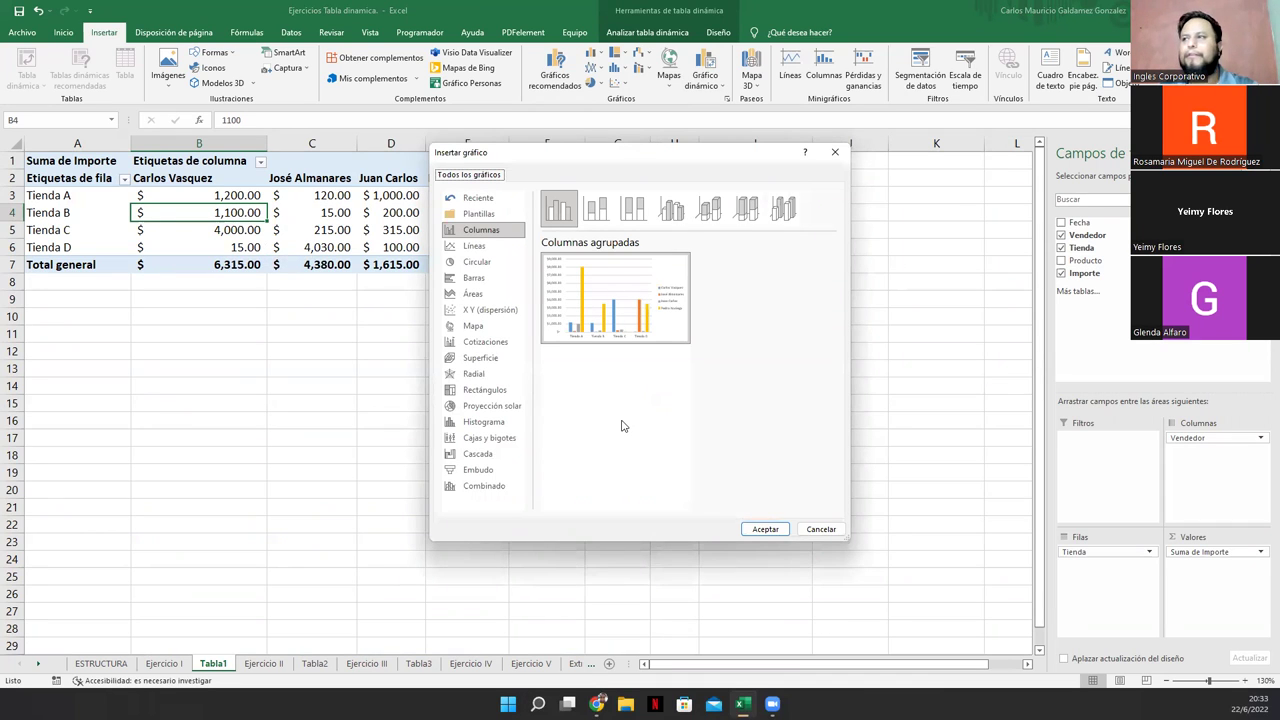
left_click(818, 529)
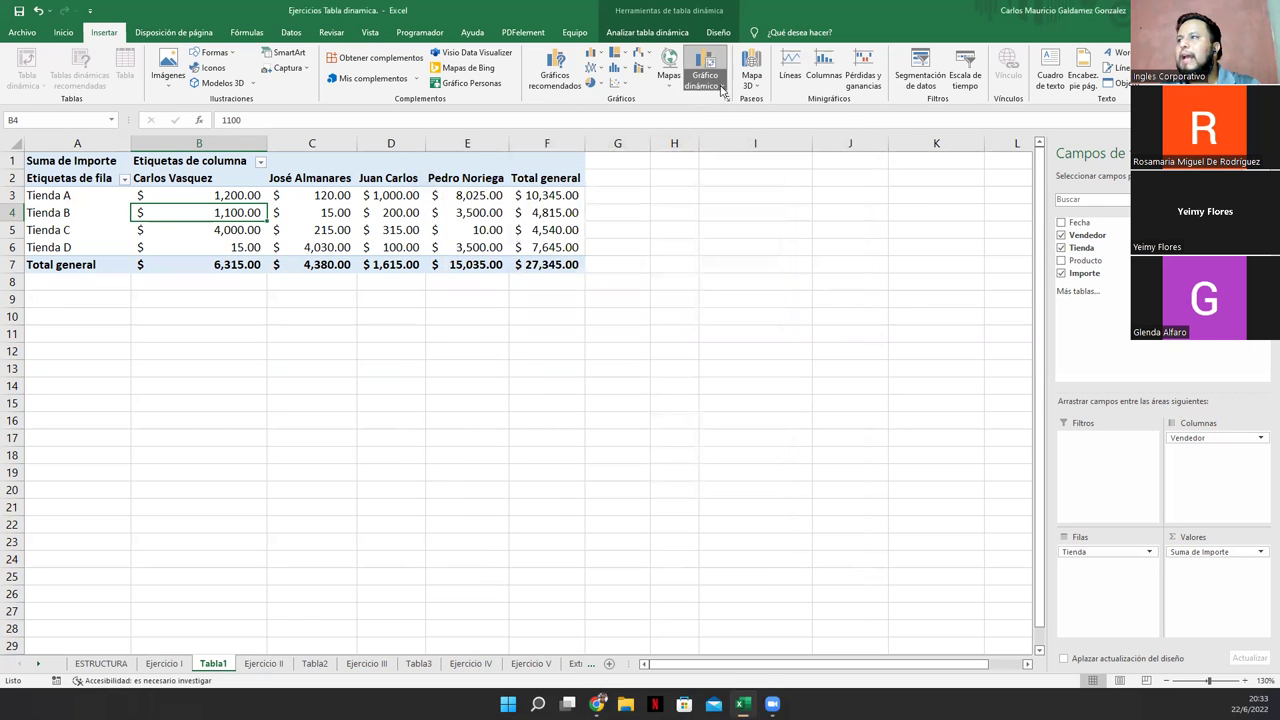
left_click(722, 85)
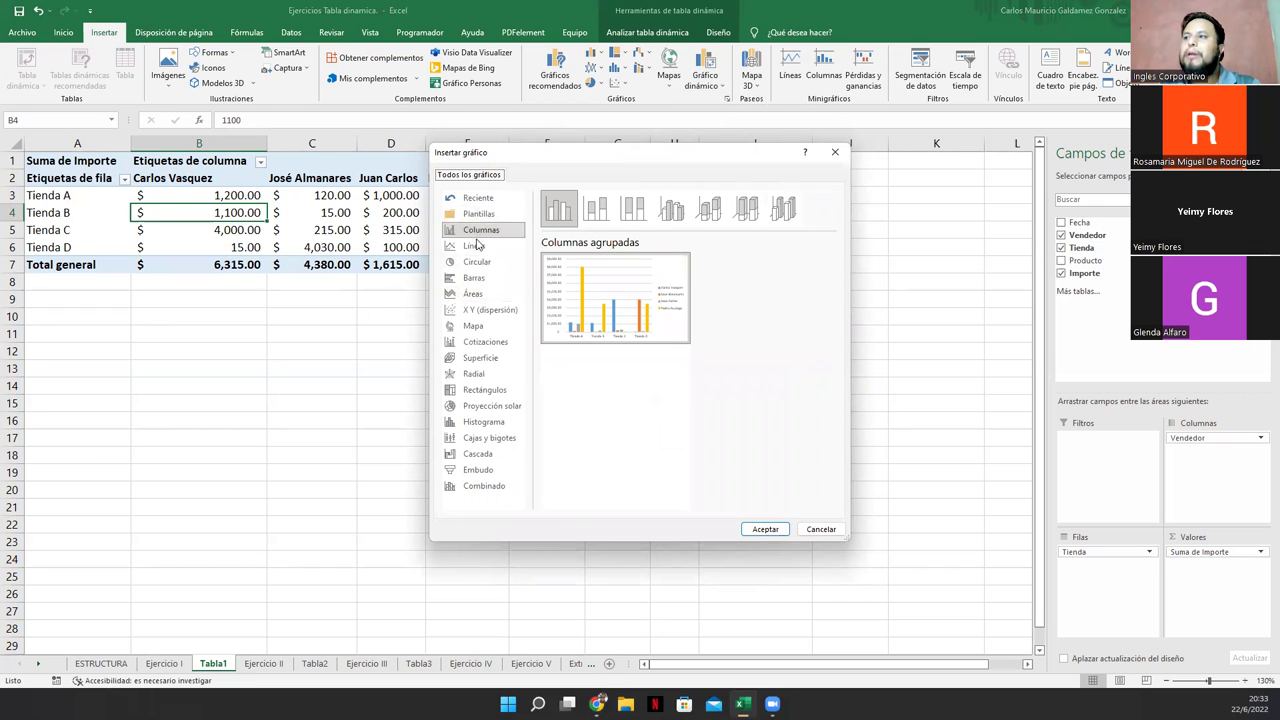
left_click(475, 245)
left_click(476, 277)
left_click(476, 261)
left_click(477, 278)
left_click(478, 292)
left_click(486, 308)
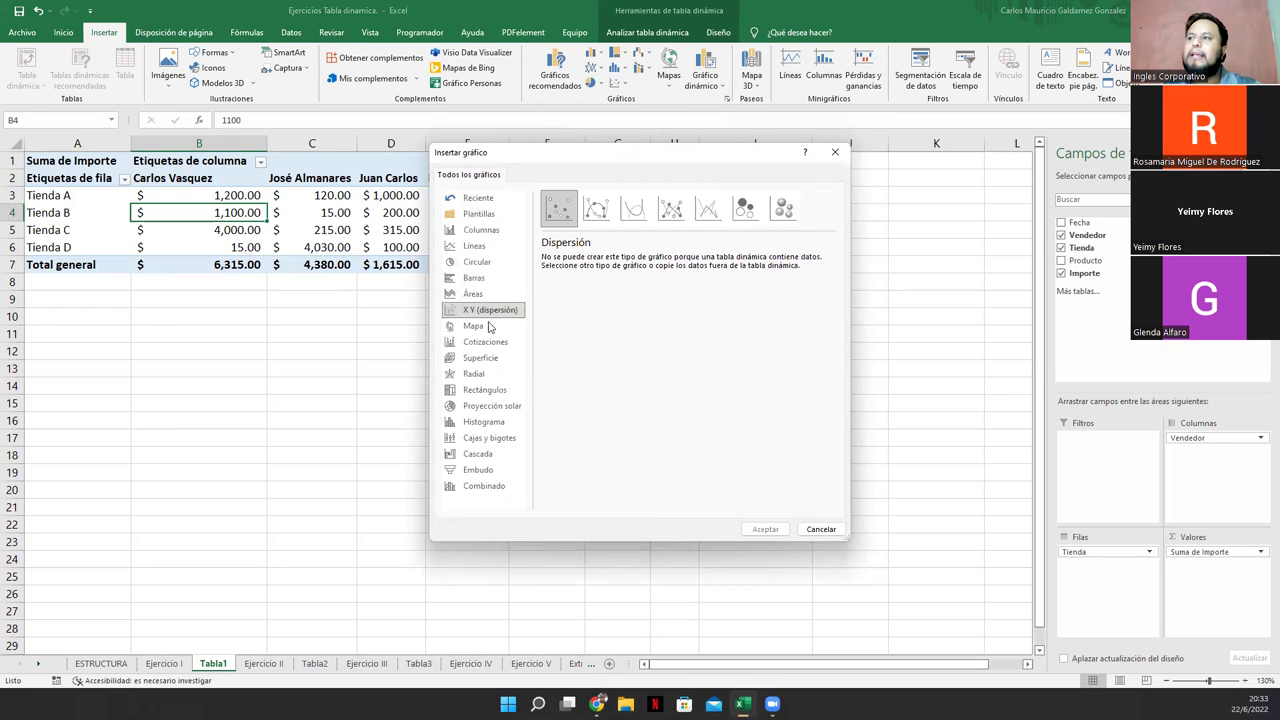
left_click(489, 326)
left_click(489, 342)
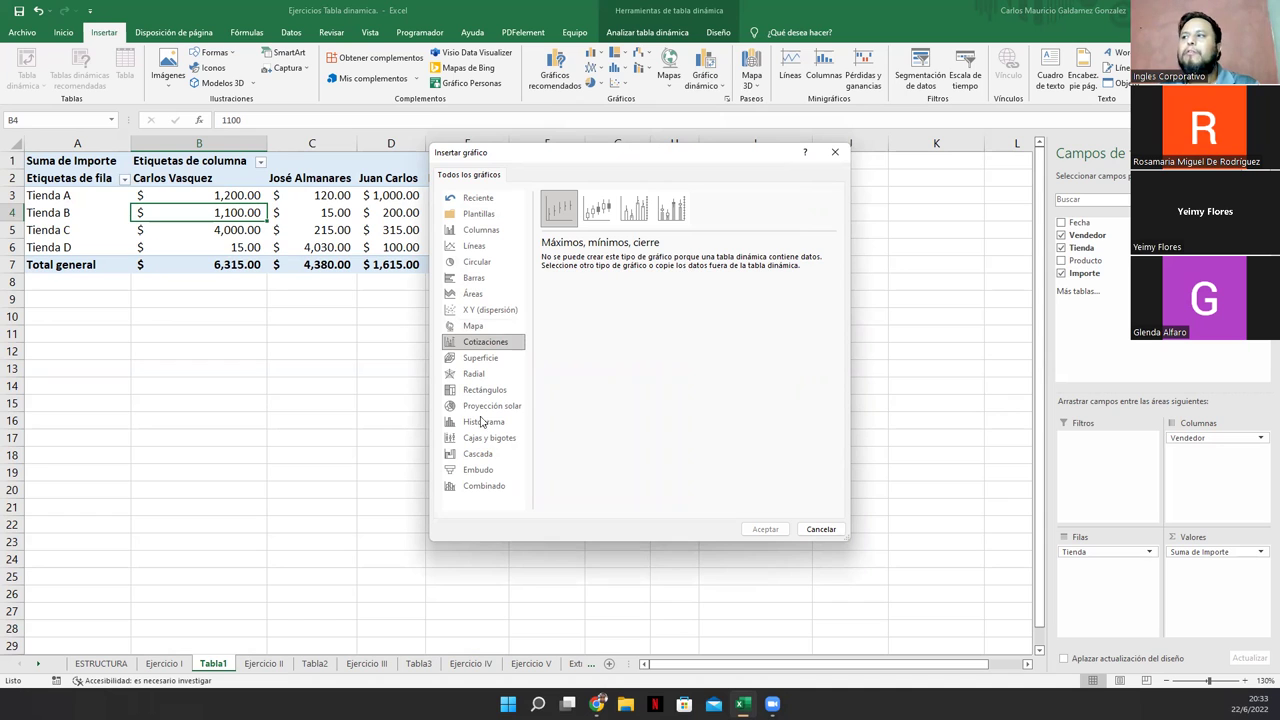
- Preview the remaining pivot chart types from Superficie through Combinado
left_click(486, 360)
left_click(486, 374)
left_click(488, 389)
left_click(490, 405)
left_click(492, 421)
left_click(496, 438)
left_click(488, 454)
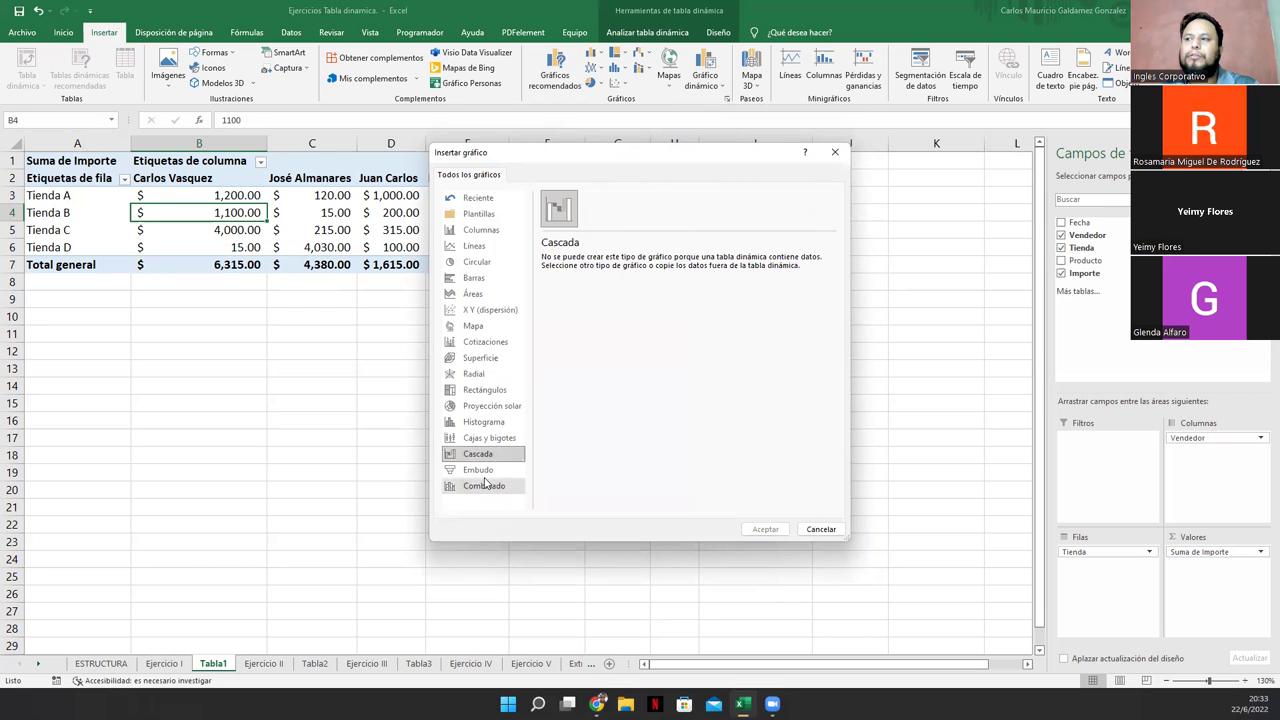
left_click(485, 487)
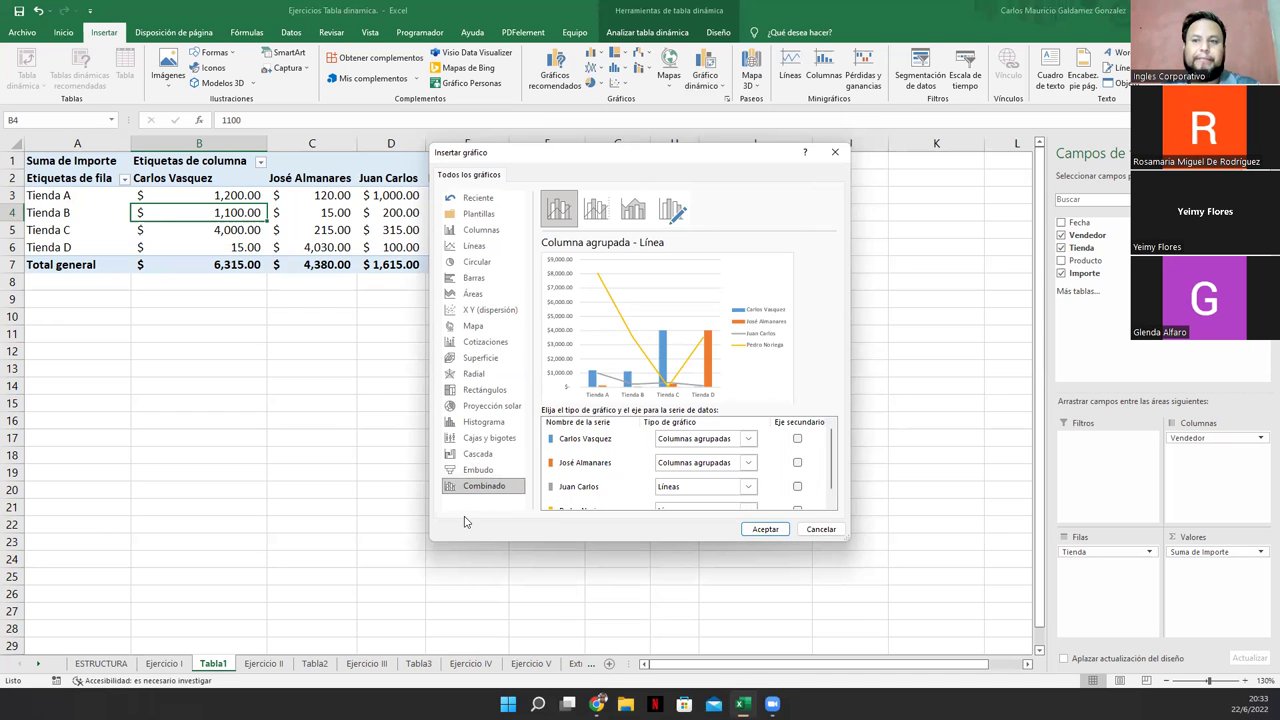
left_click(479, 470)
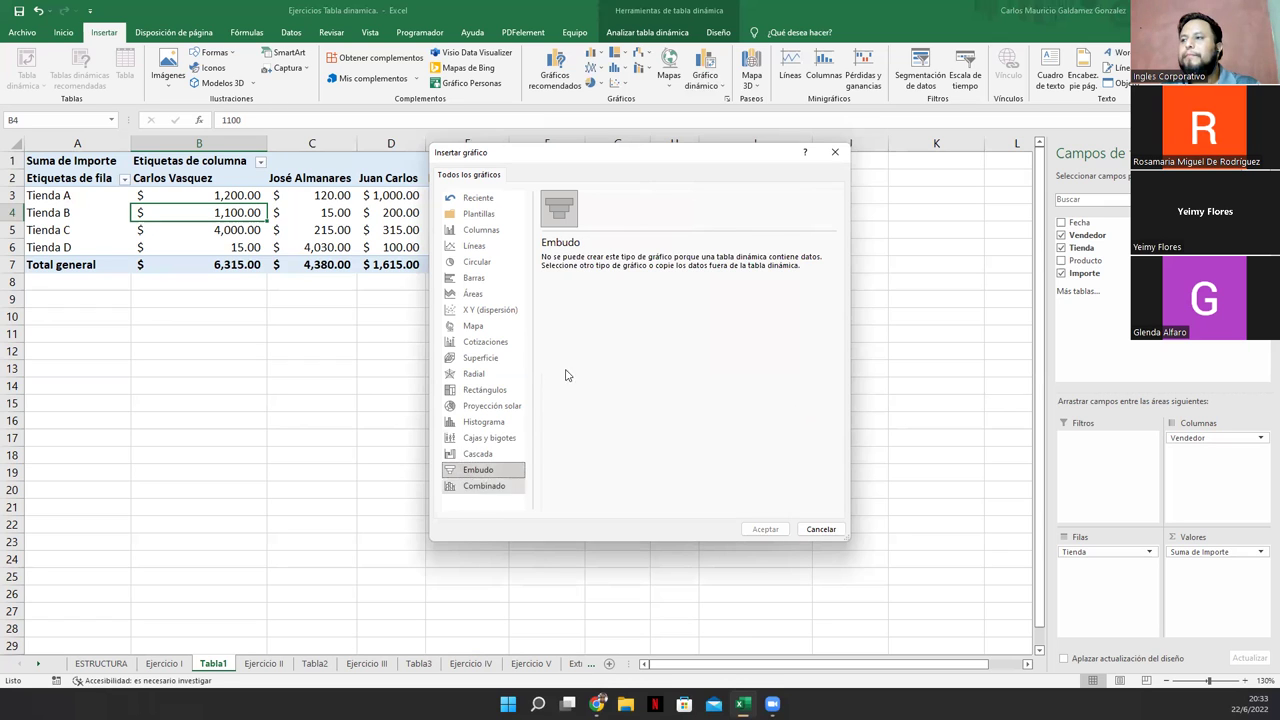
left_click(484, 486)
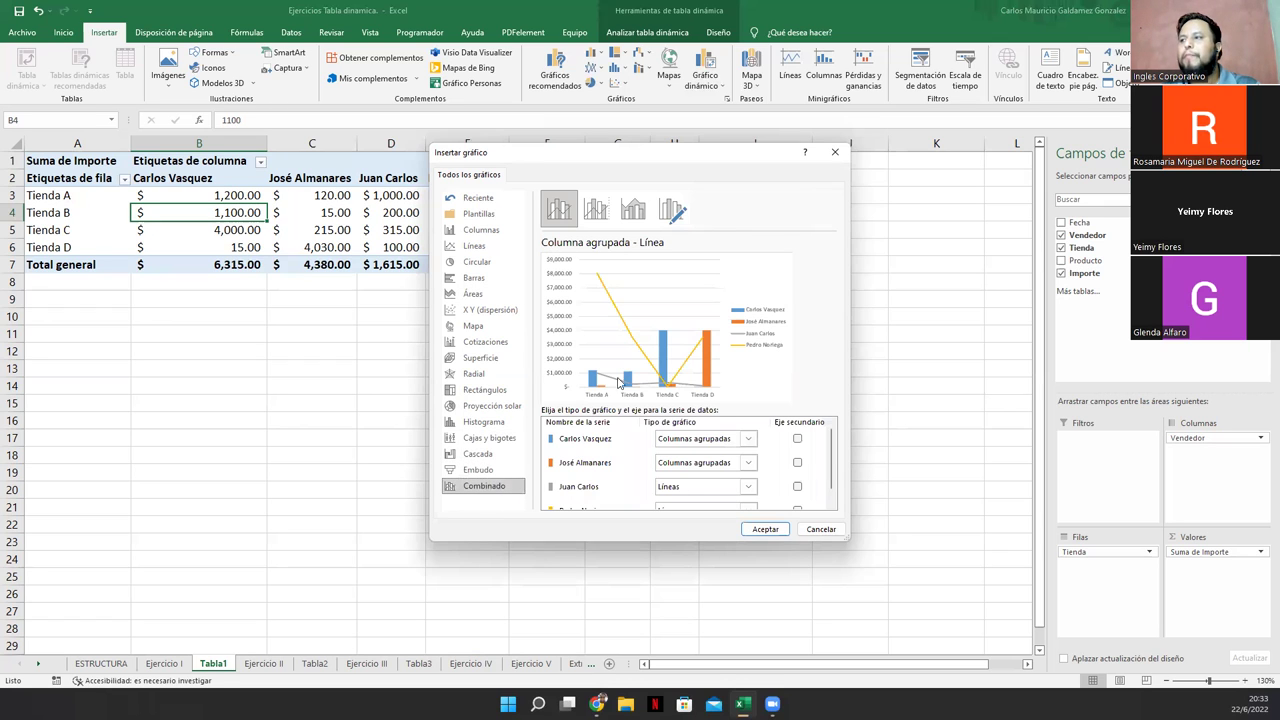
- Try a custom combination with 100% stacked lines for the first seller series, 100% stacked bars for the second and stacked areas for the third
left_click(729, 441)
left_click(729, 441)
left_click(748, 440)
left_click(712, 357)
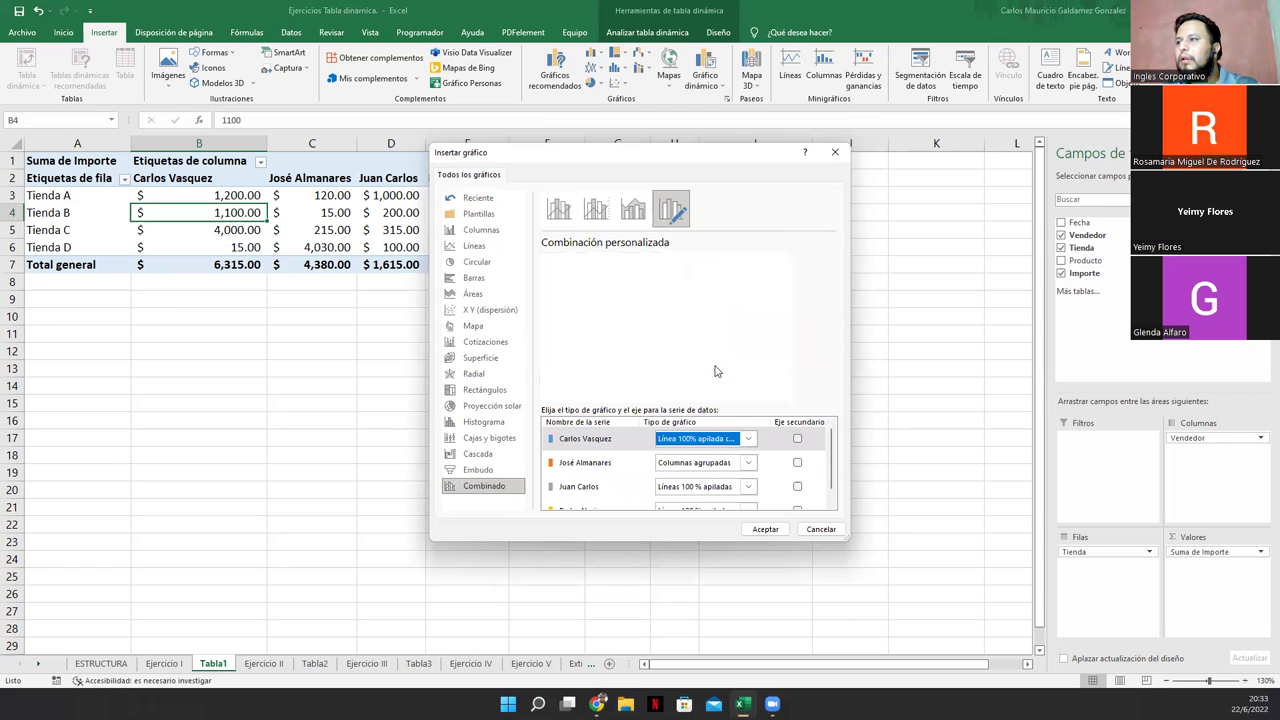
left_click(749, 463)
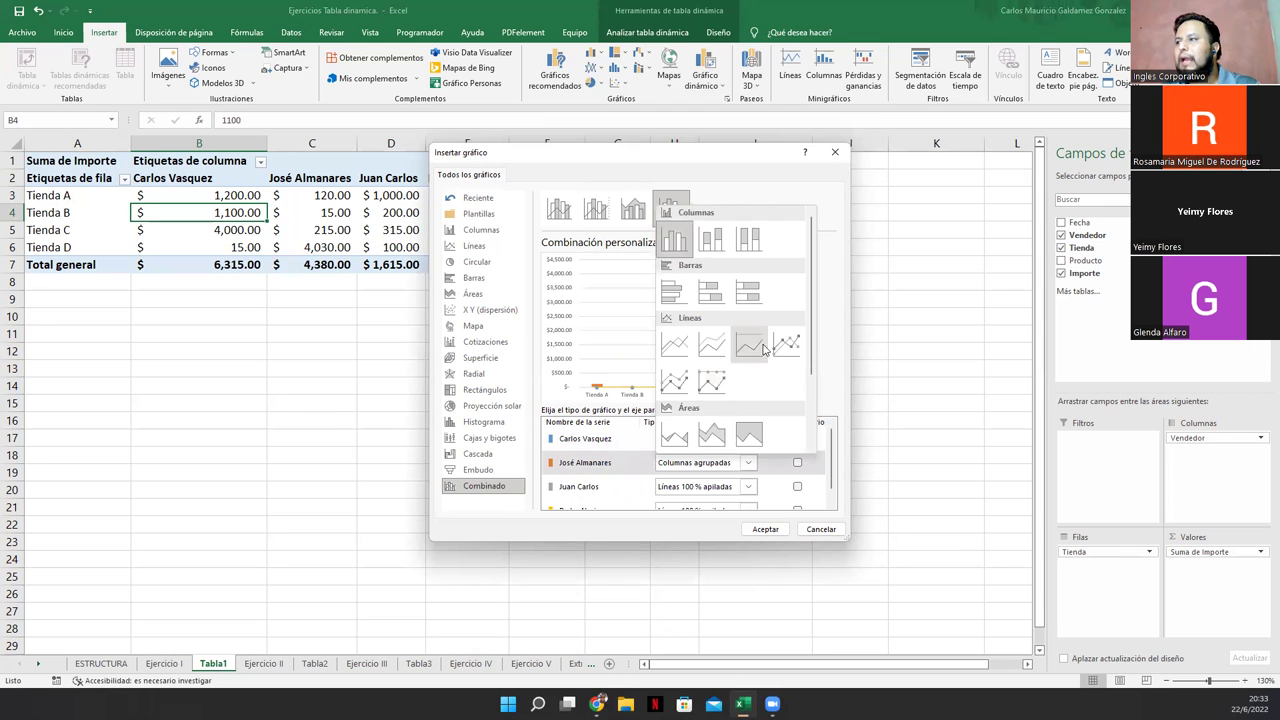
left_click(748, 292)
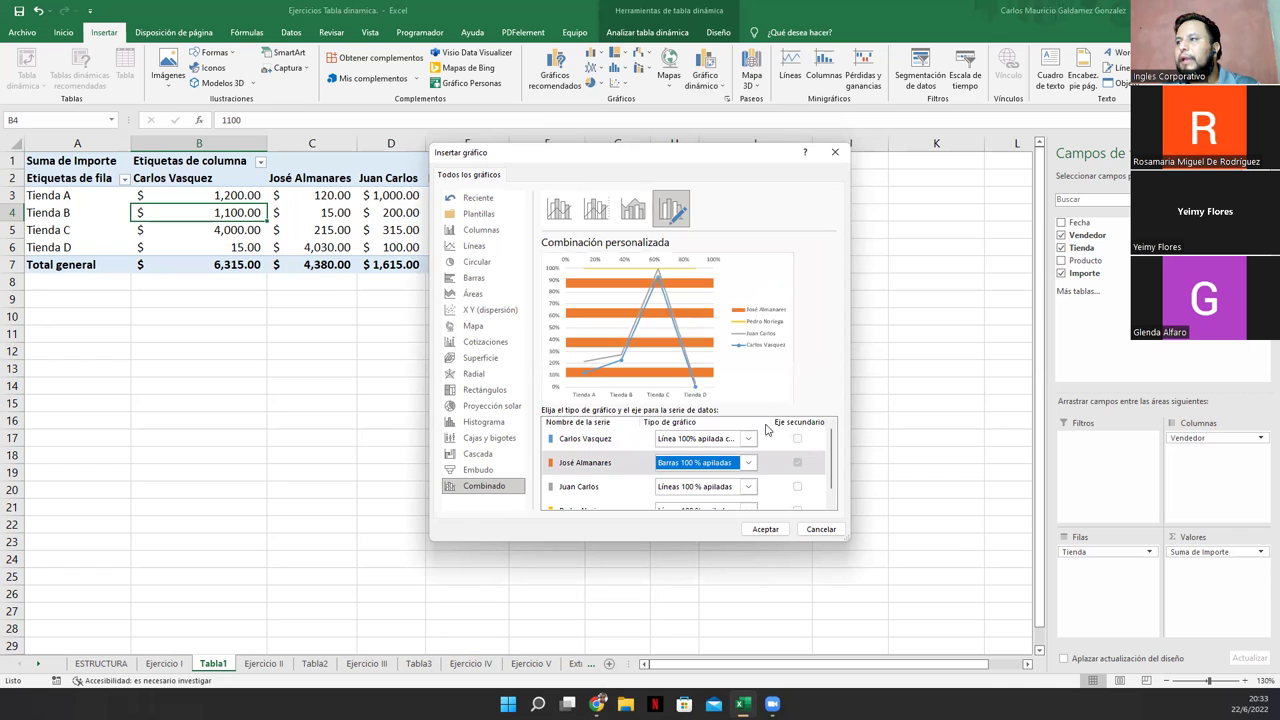
left_click(750, 486)
left_click(712, 408)
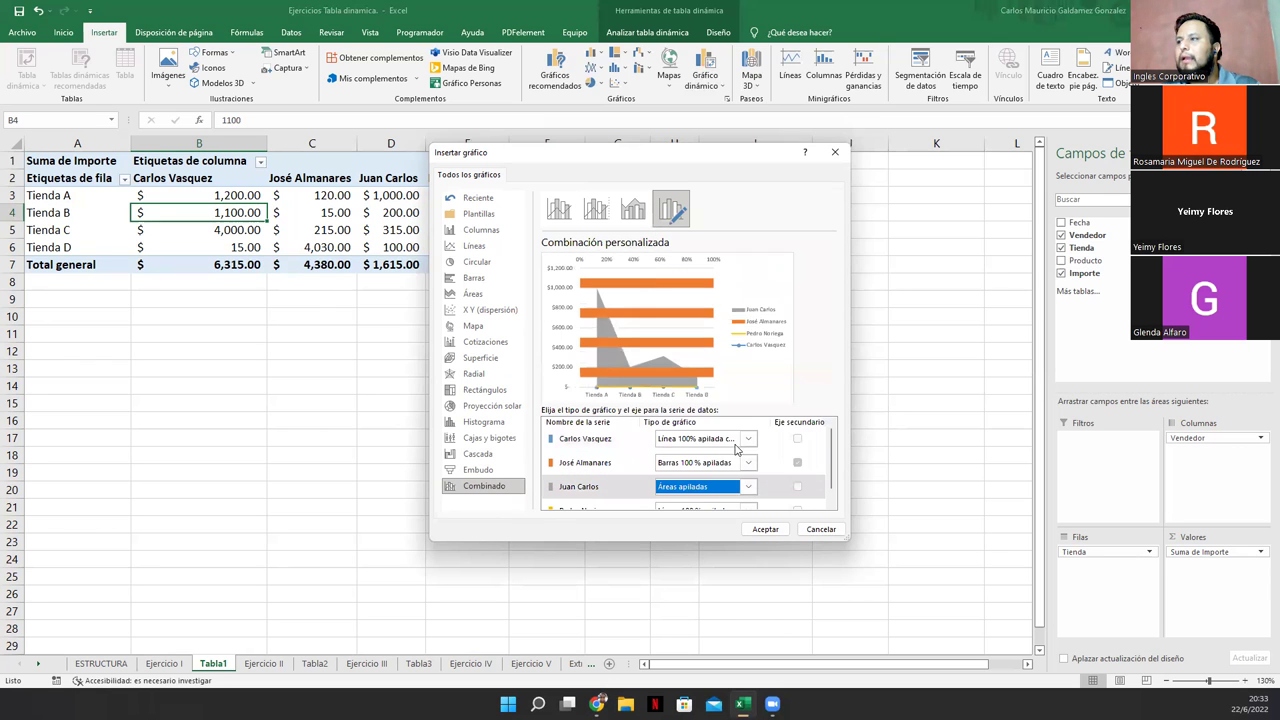
- Try the Áreas apiladas chart type for the fourth seller series in the custom combination
scroll(738, 452, "down", 2)
left_click(749, 498)
scroll(750, 495, "down", 3)
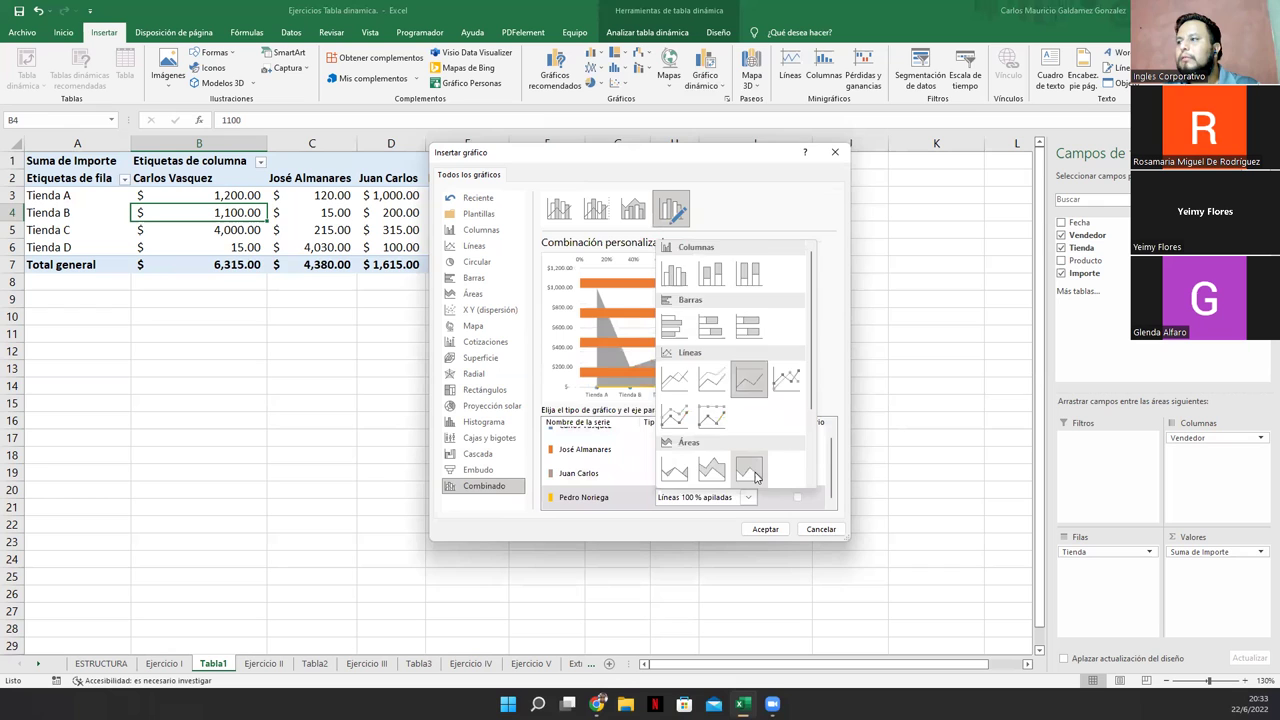
left_click(746, 469)
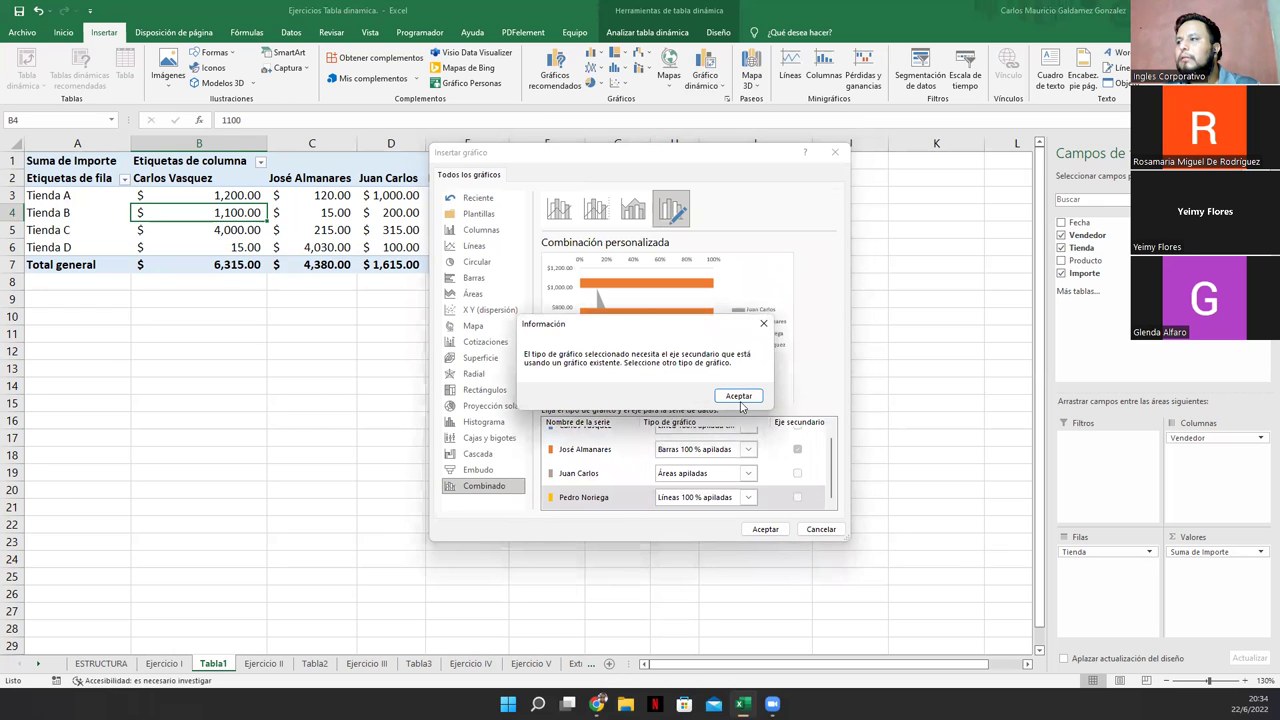
left_click(740, 398)
left_click(748, 497)
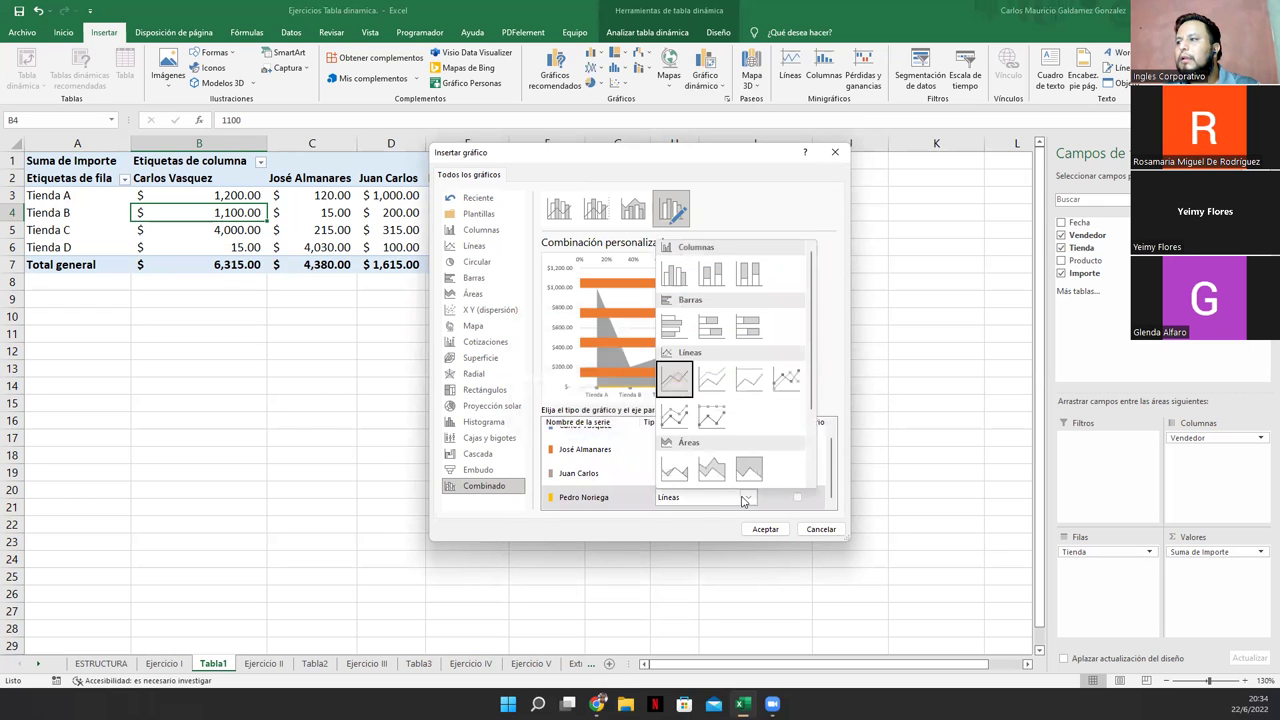
left_click(698, 472)
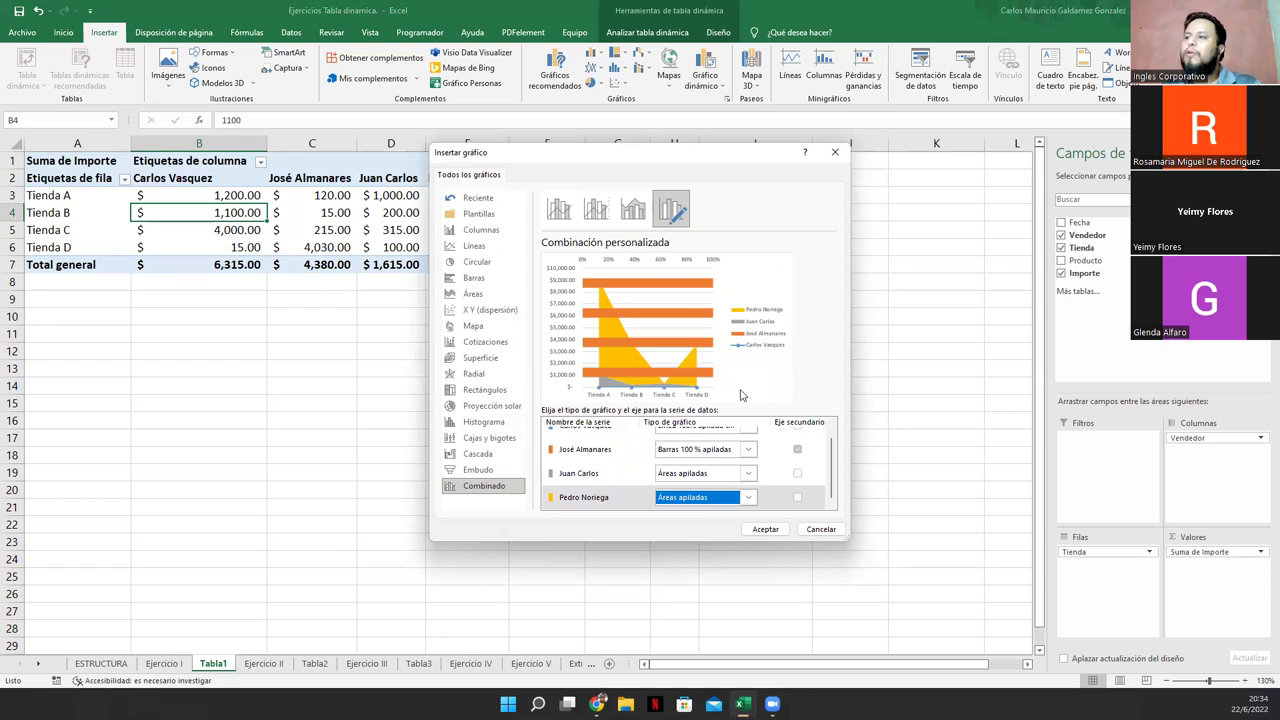
- Preview the combination presets Área apilada - Columna agrupada, Columna agrupada - Línea en eje secundario and Columna agrupada - Línea
left_click(633, 210)
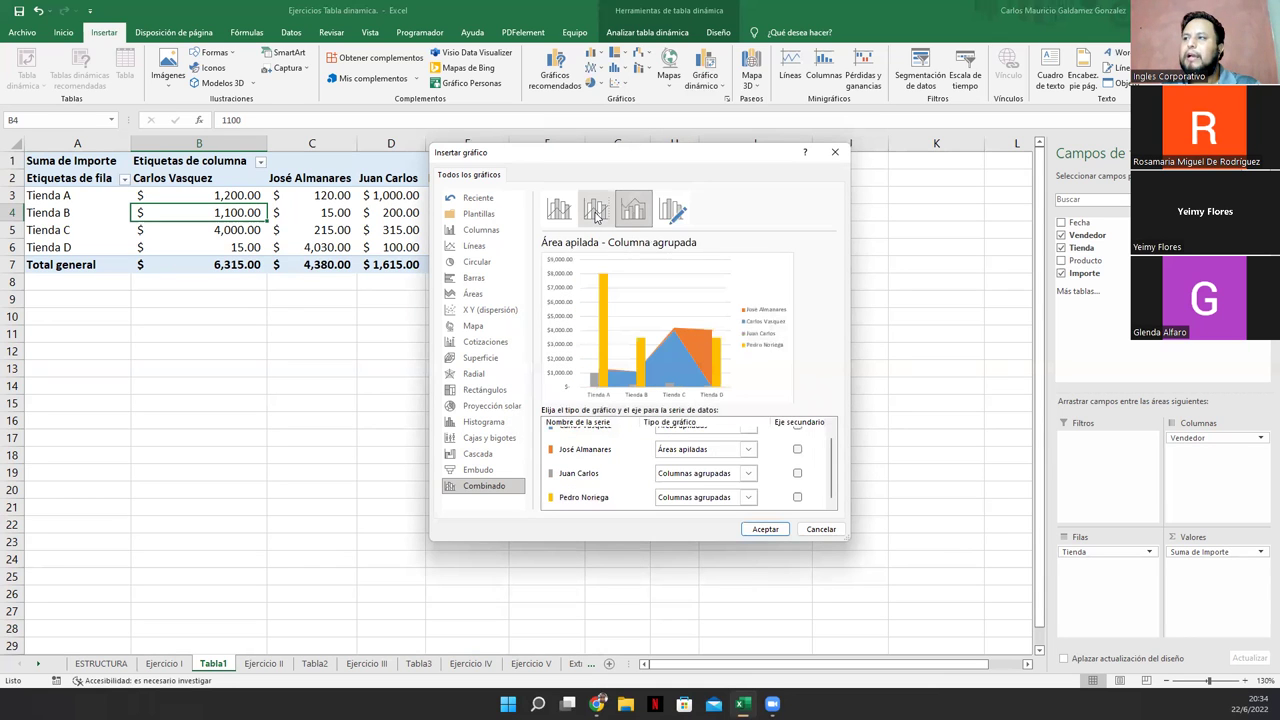
left_click(596, 212)
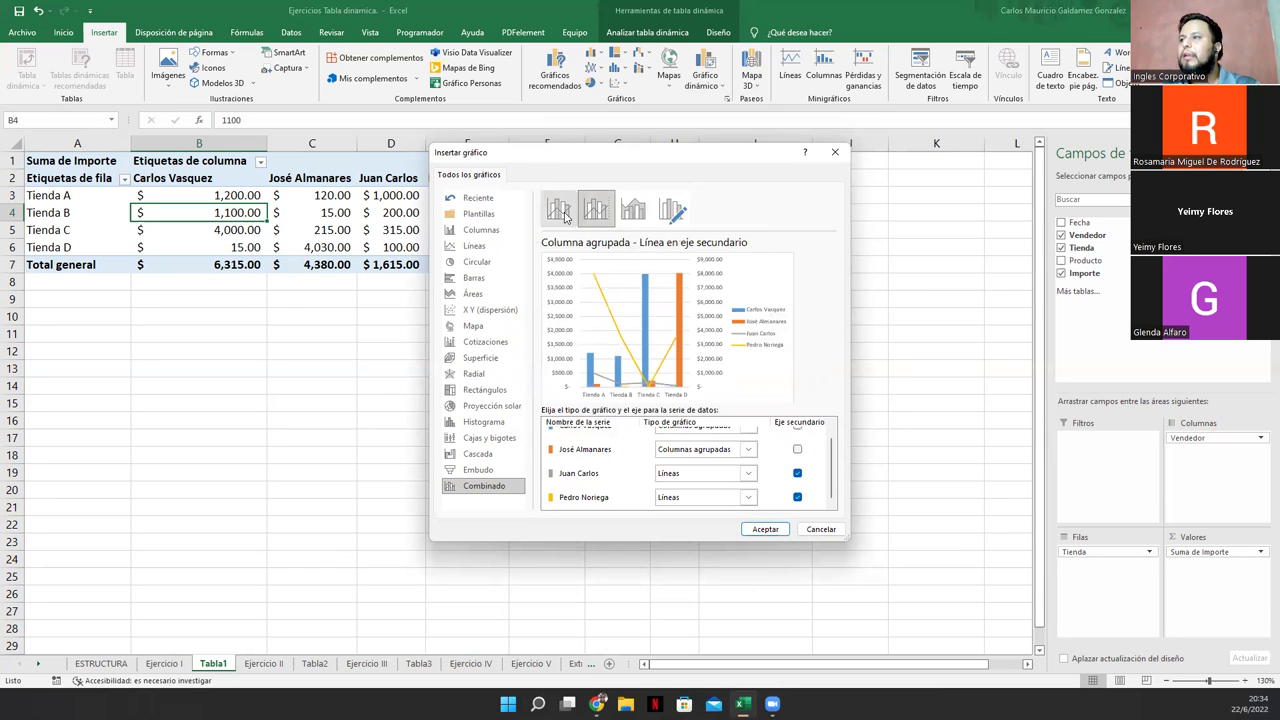
left_click(558, 212)
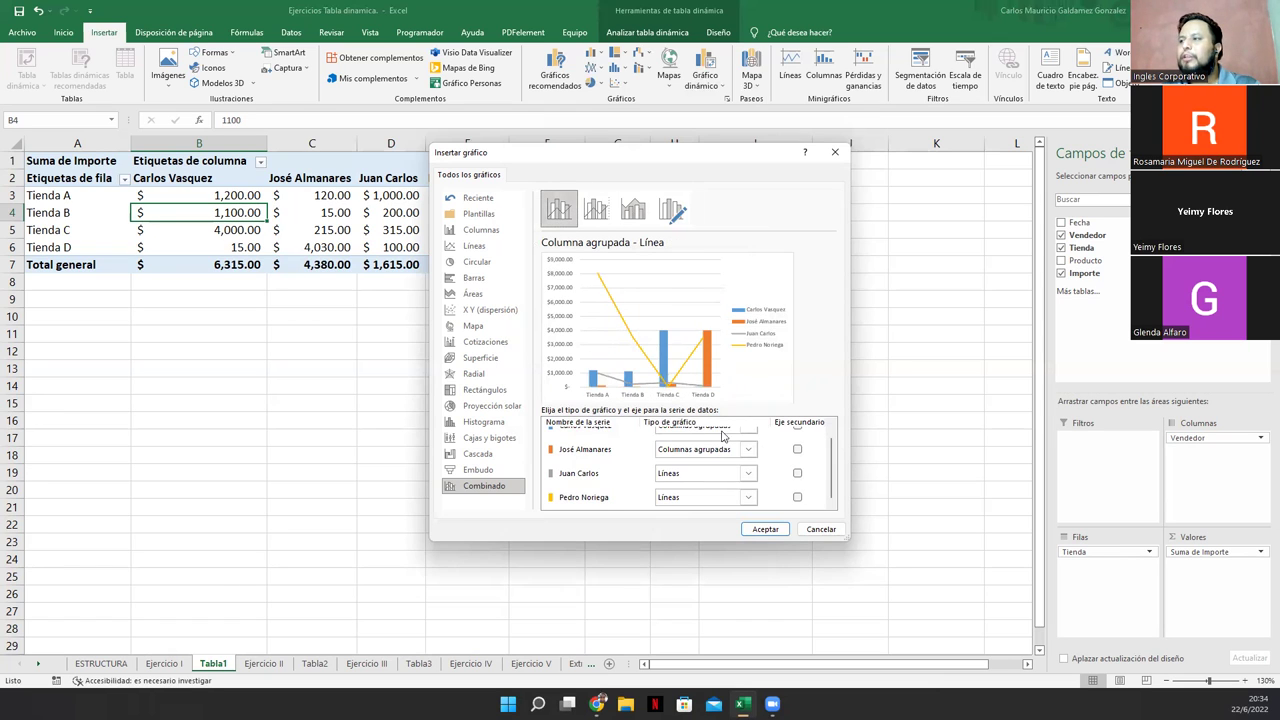
scroll(690, 461, "up", 1)
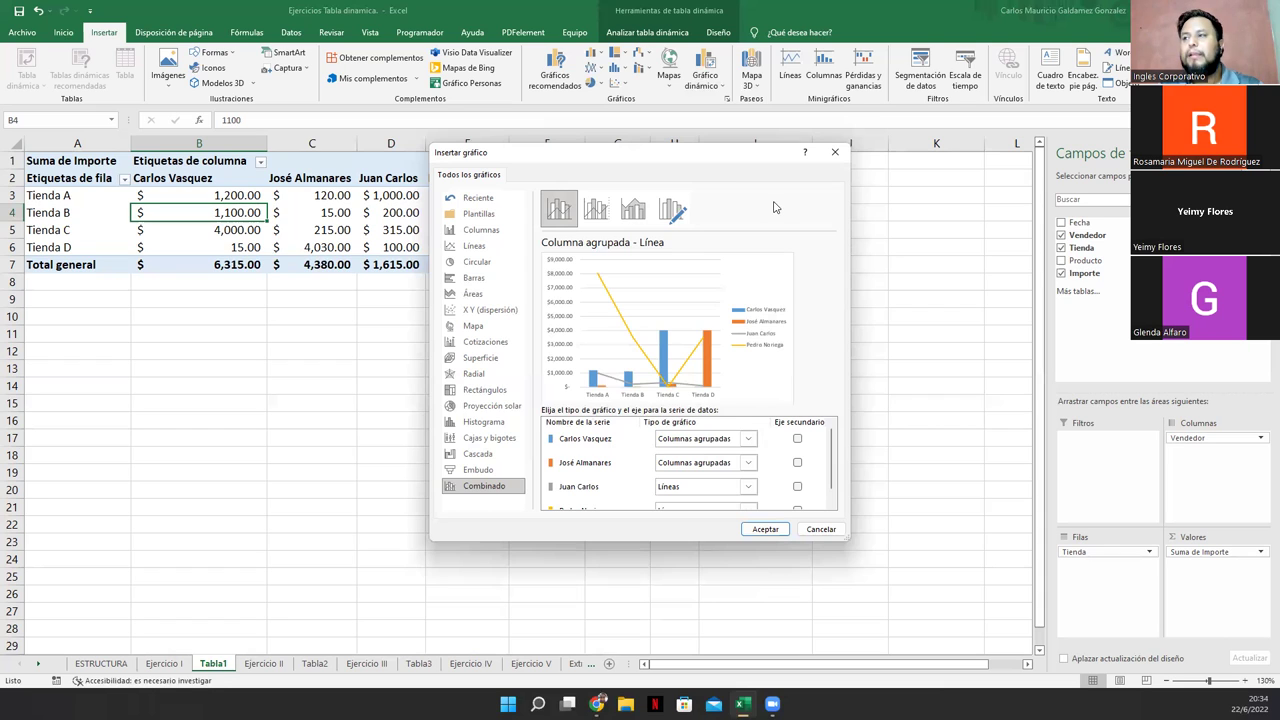
- Insert a Columna 3D apilada pivot chart for the Tabla1 pivot table and place it below the table
left_click(484, 232)
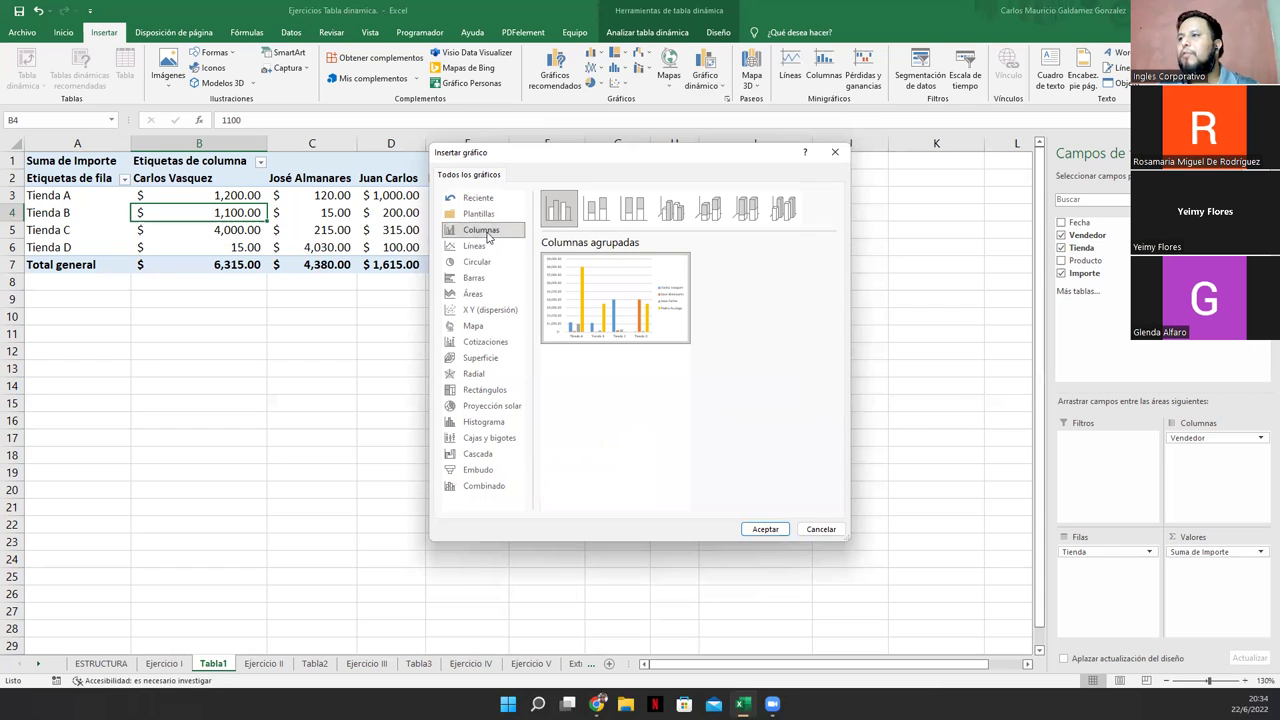
left_click(596, 209)
left_click(630, 214)
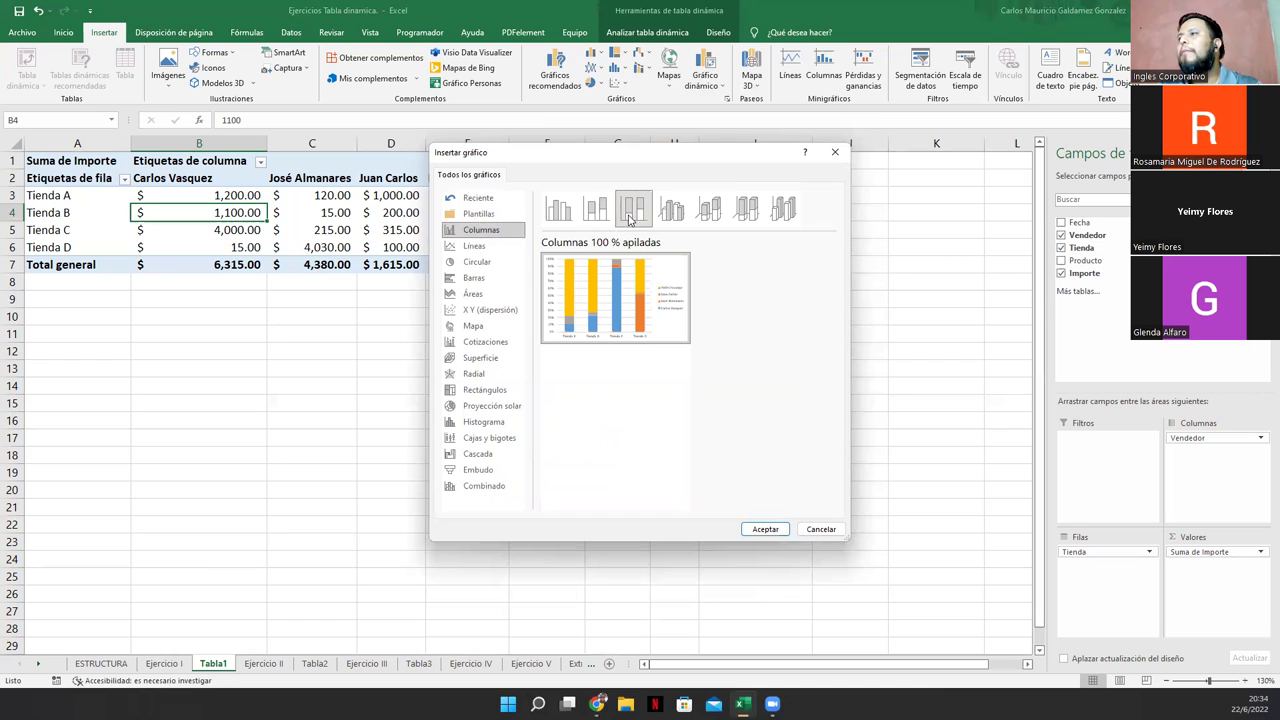
left_click(668, 220)
left_click(706, 220)
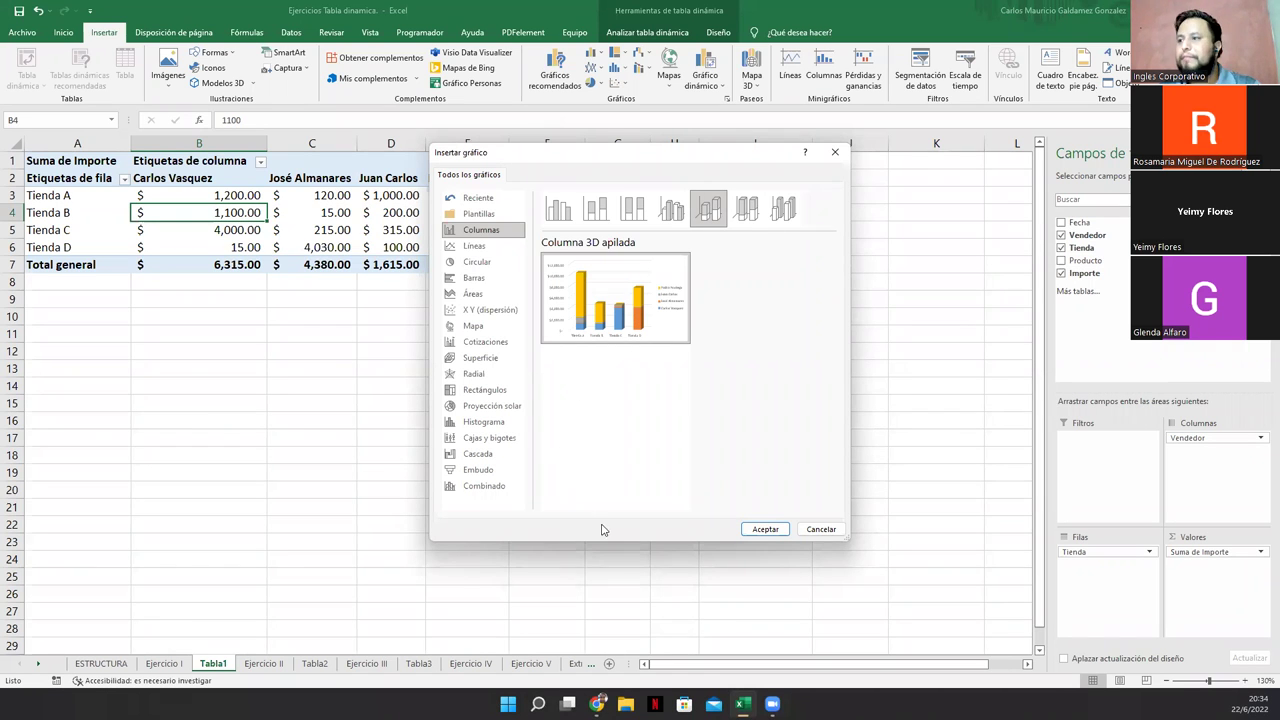
left_click(760, 530)
left_click_drag(674, 293, 704, 322)
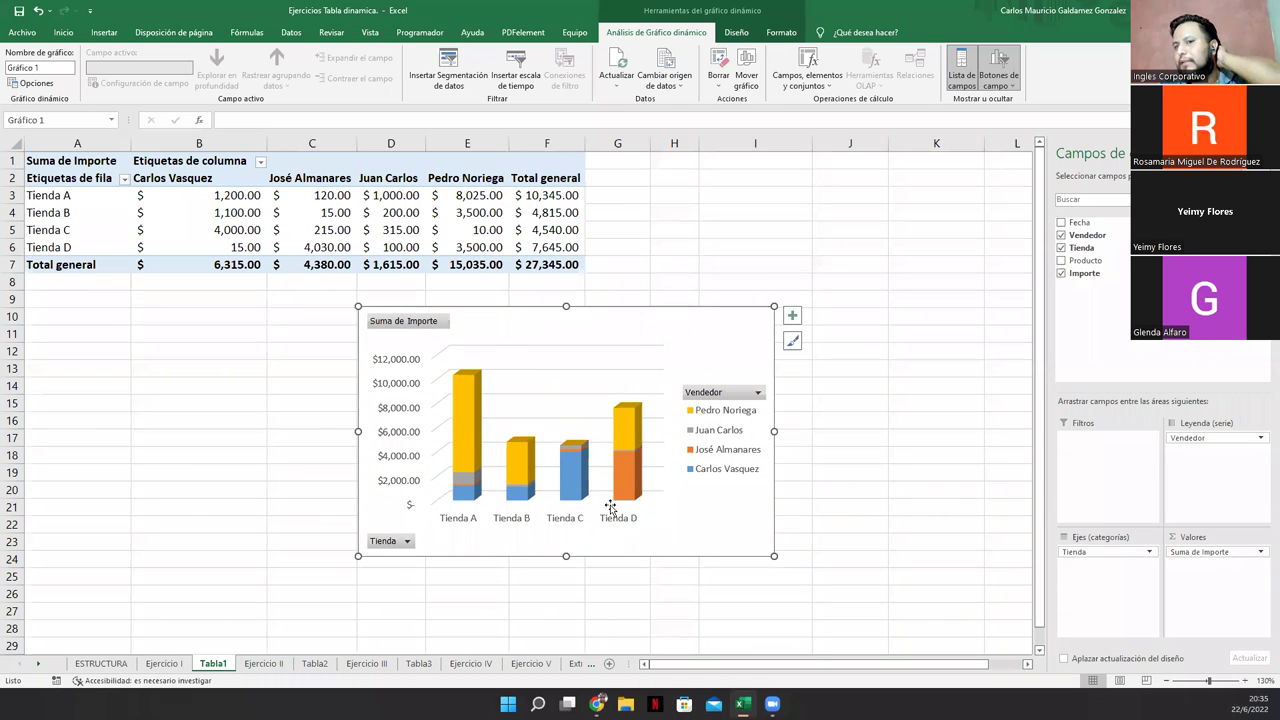
- Check the sheet placement options for the pivot chart in the Mover gráfico dialog, leaving them unapplied
left_click_drag(640, 329, 552, 308)
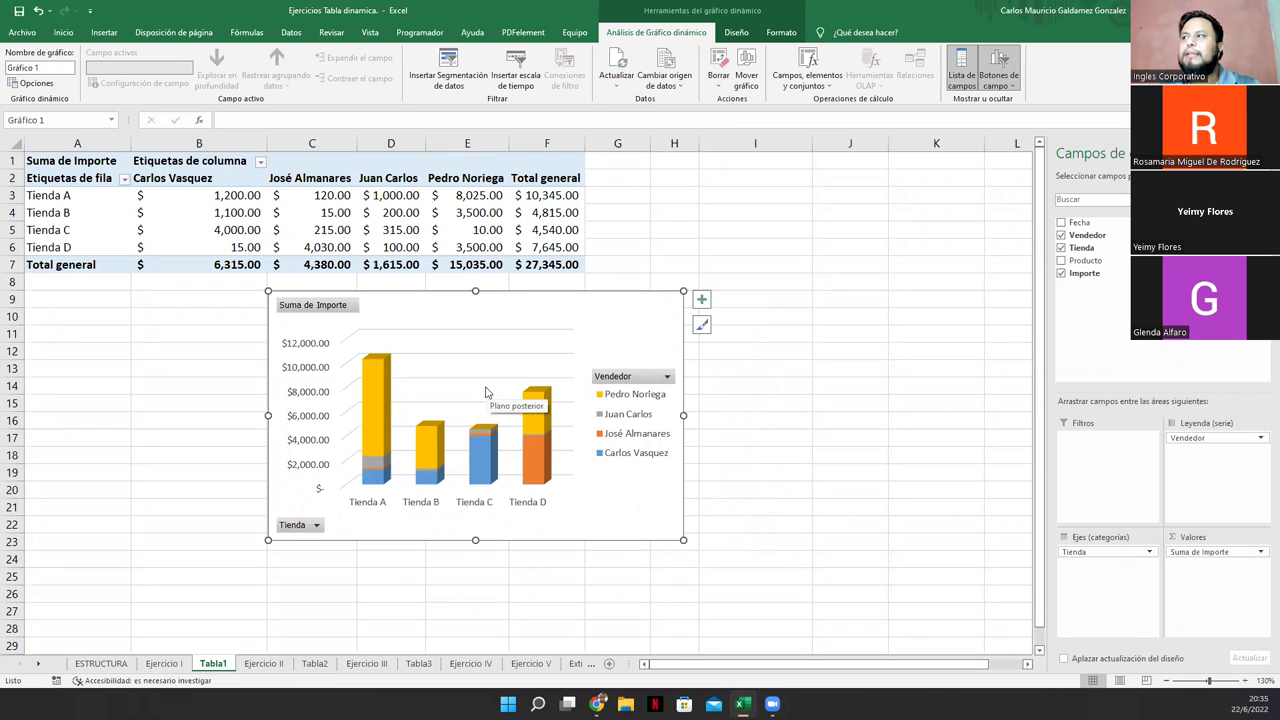
left_click(778, 33)
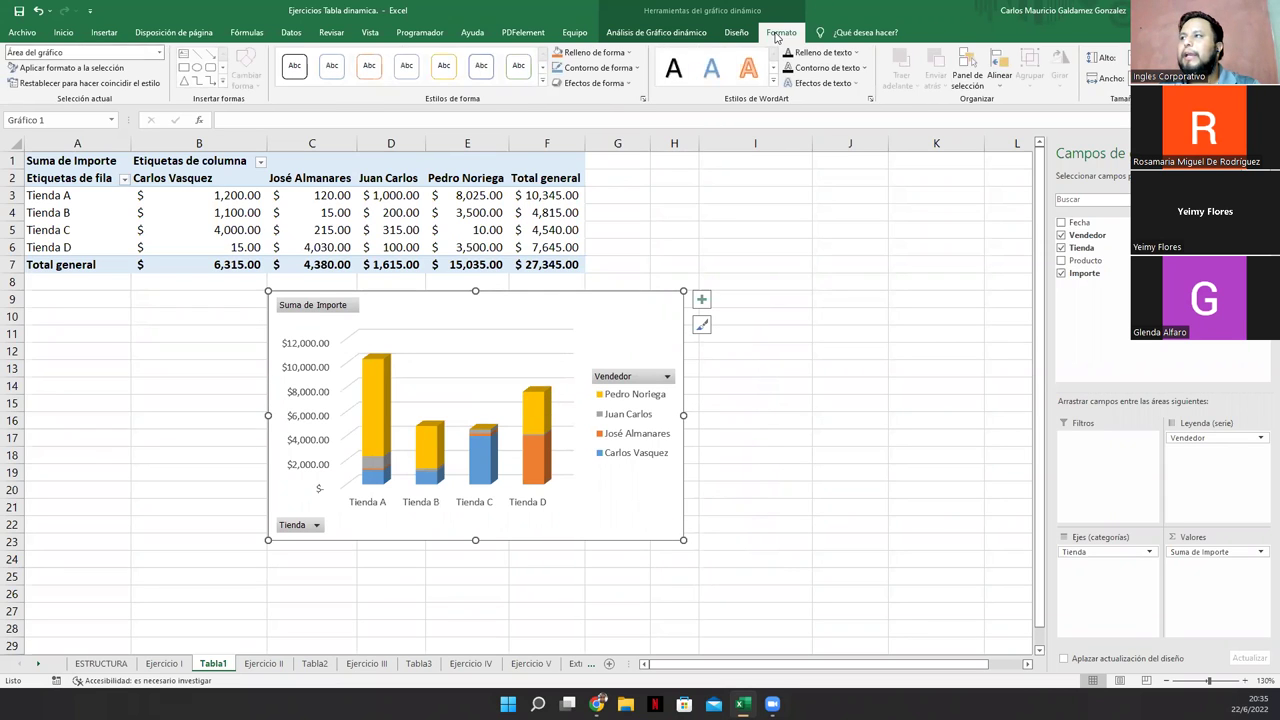
left_click(736, 33)
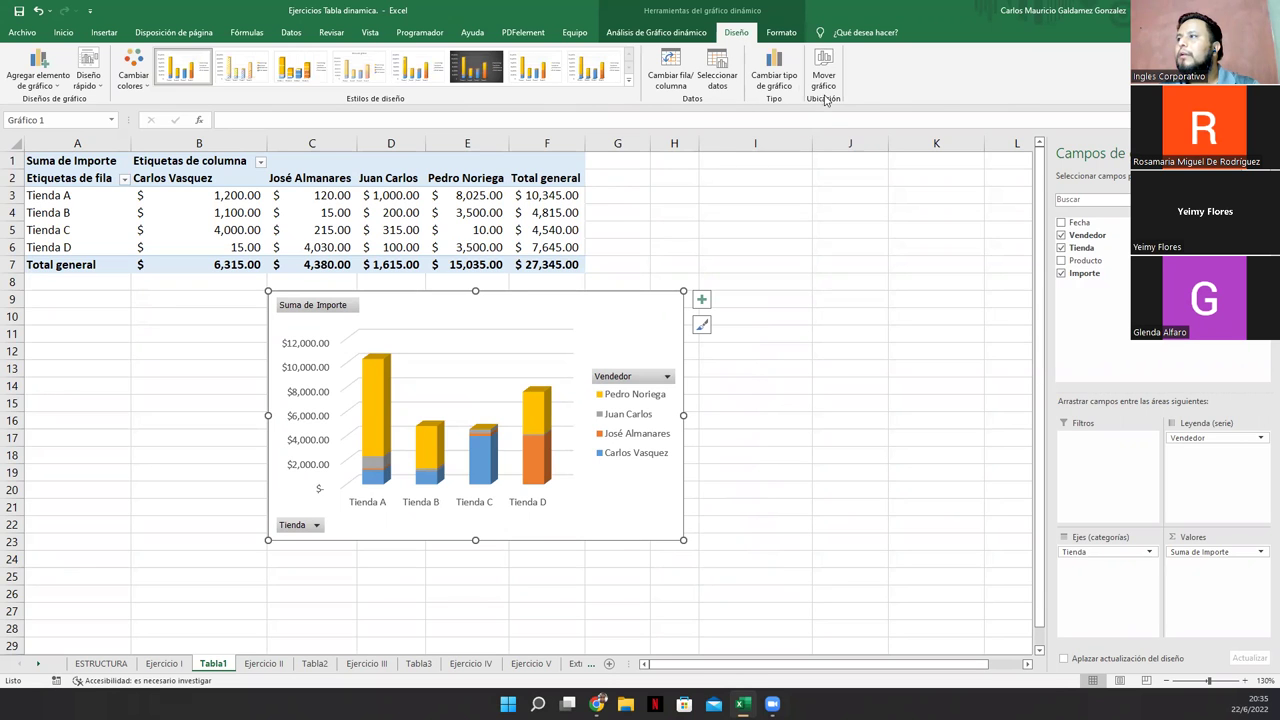
left_click(822, 80)
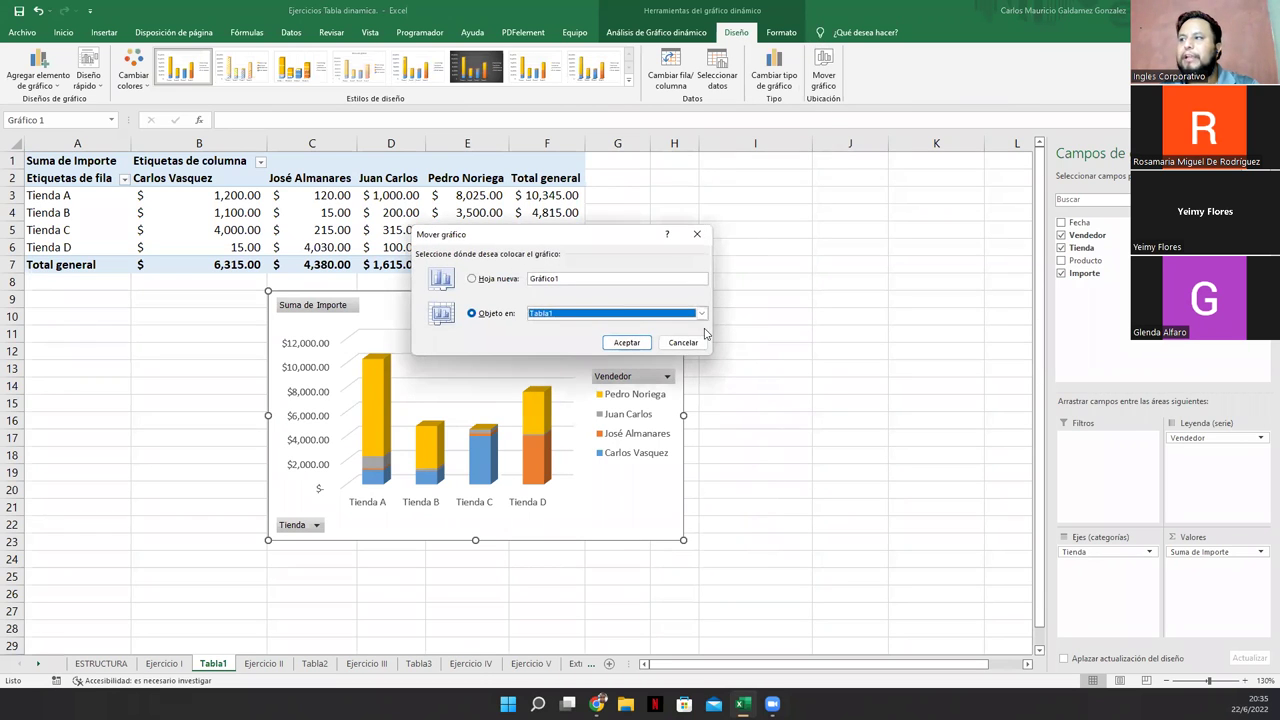
left_click(688, 345)
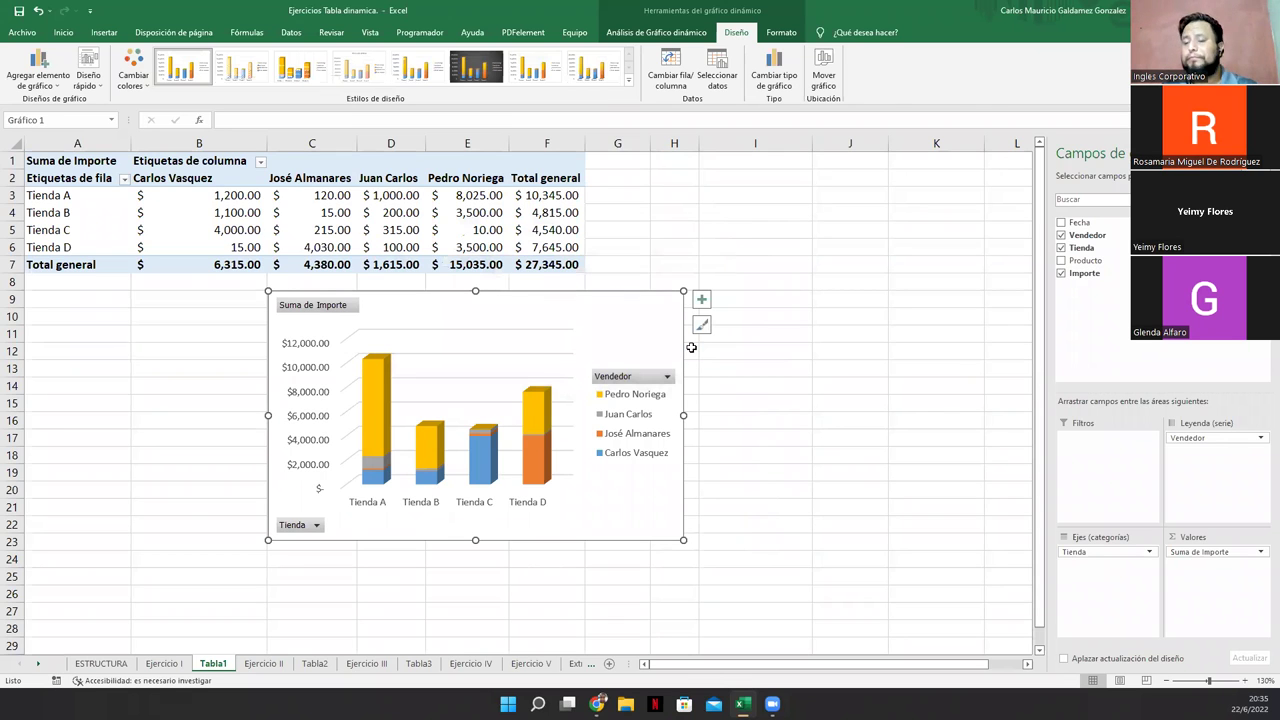
- Move the pivot chart below the table so it spans about columns F to J, starting at row 9
mouse_move(540, 320)
left_mouse_down()
mouse_move(635, 330)
mouse_move(628, 310)
left_mouse_up()
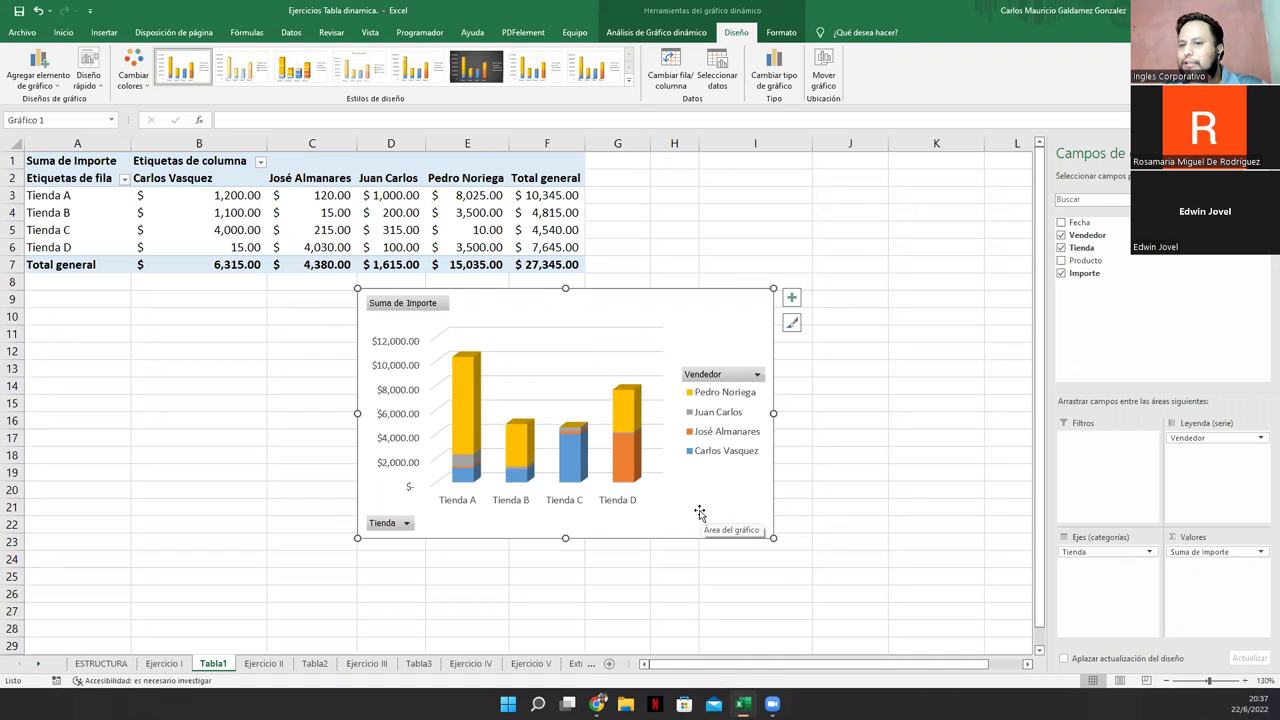
left_click_drag(683, 308, 808, 315)
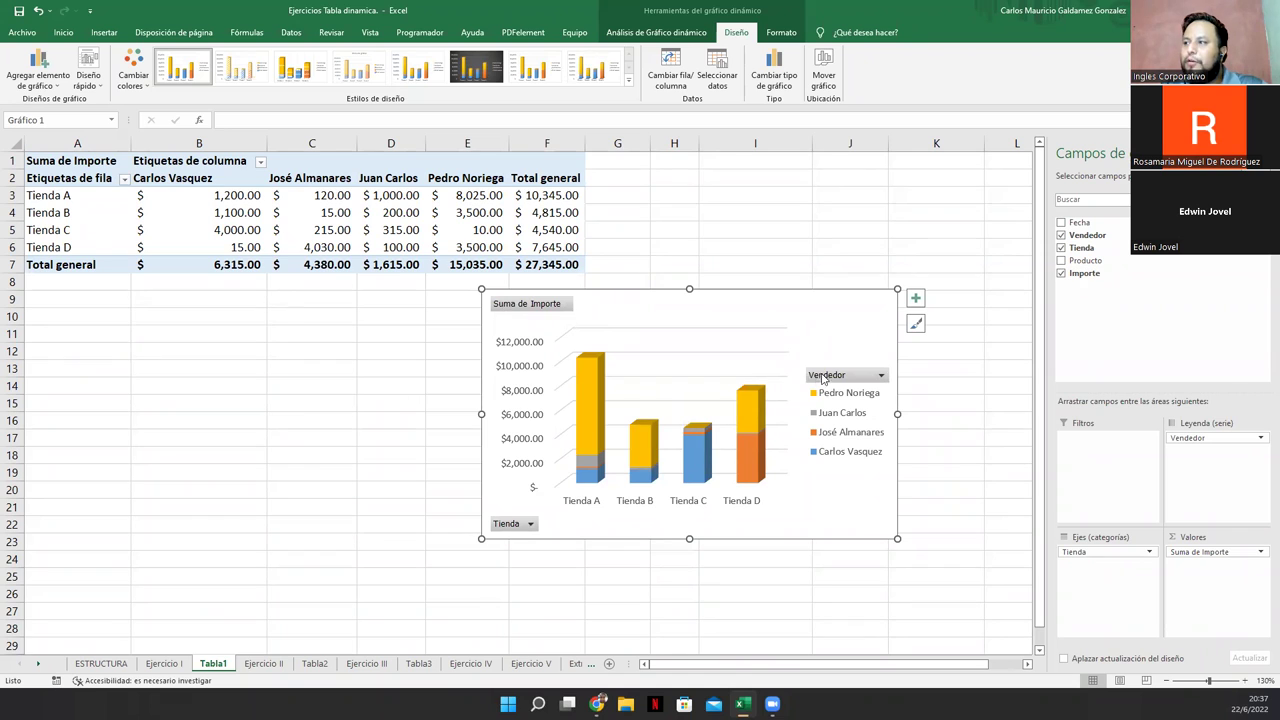
left_click(836, 378)
left_click(836, 378)
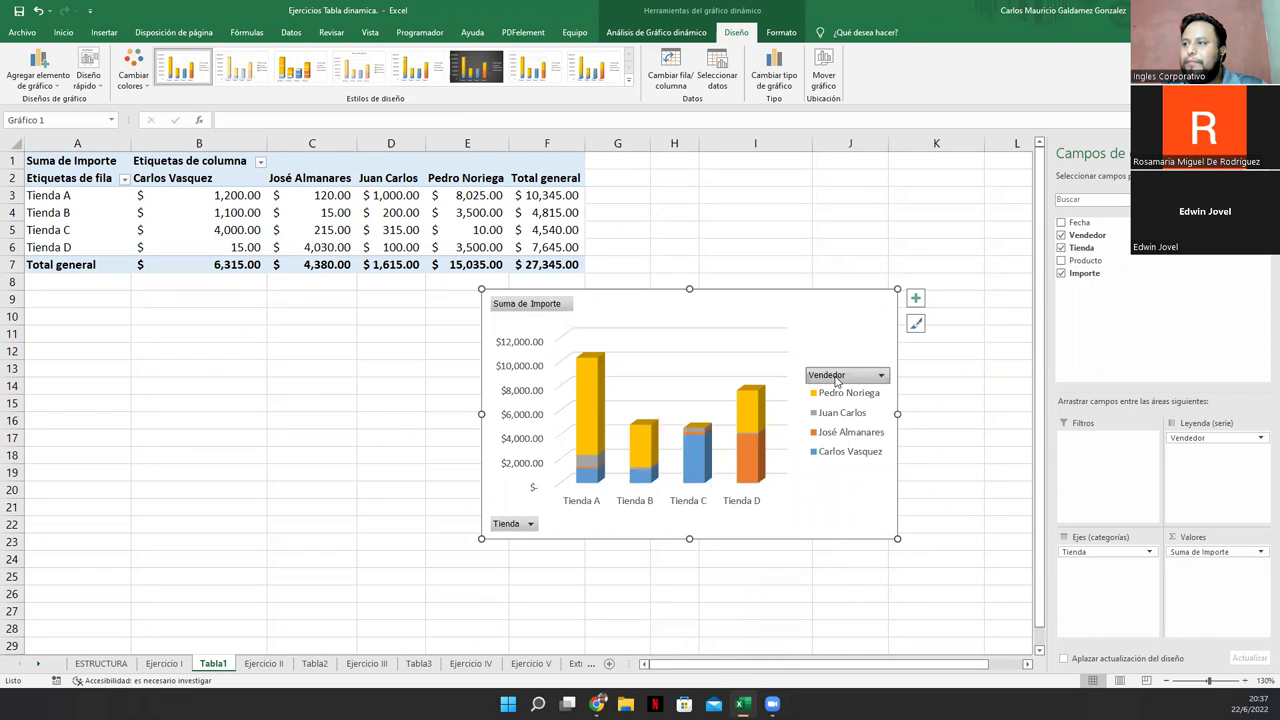
- Filter the pivot chart's Tienda field to keep only Tienda A and Tienda D
left_click(512, 530)
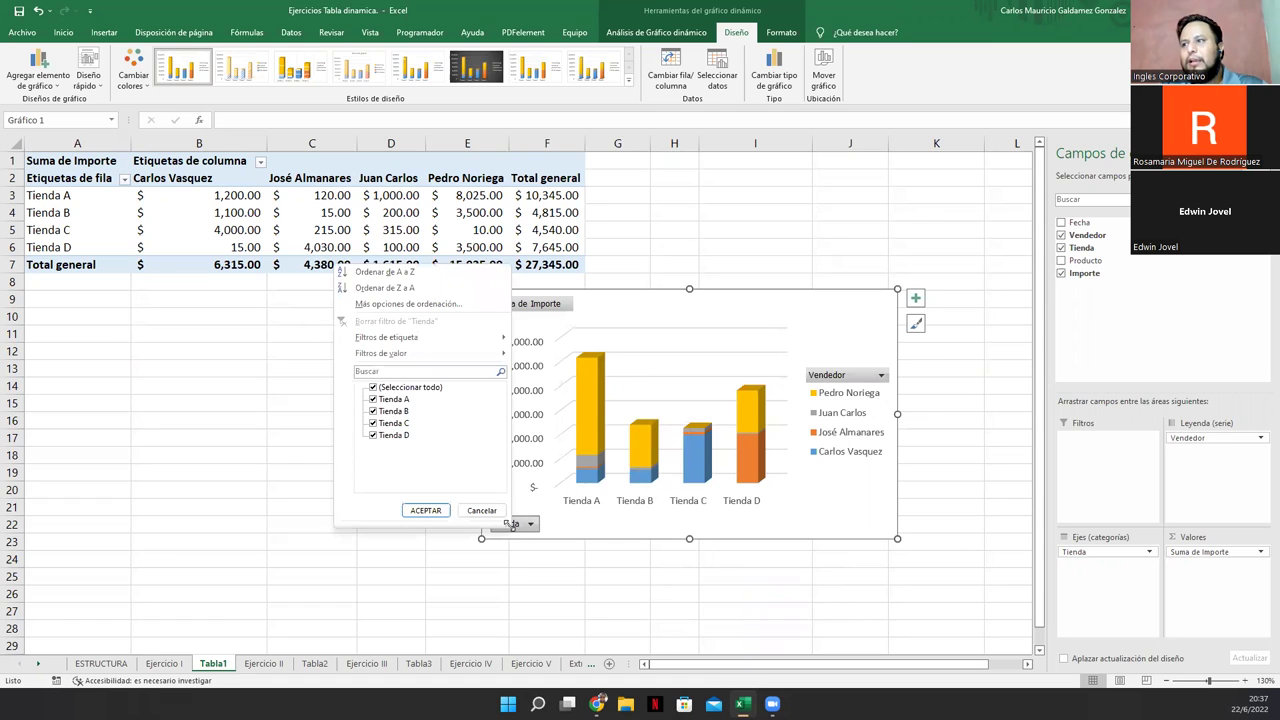
left_click(603, 528)
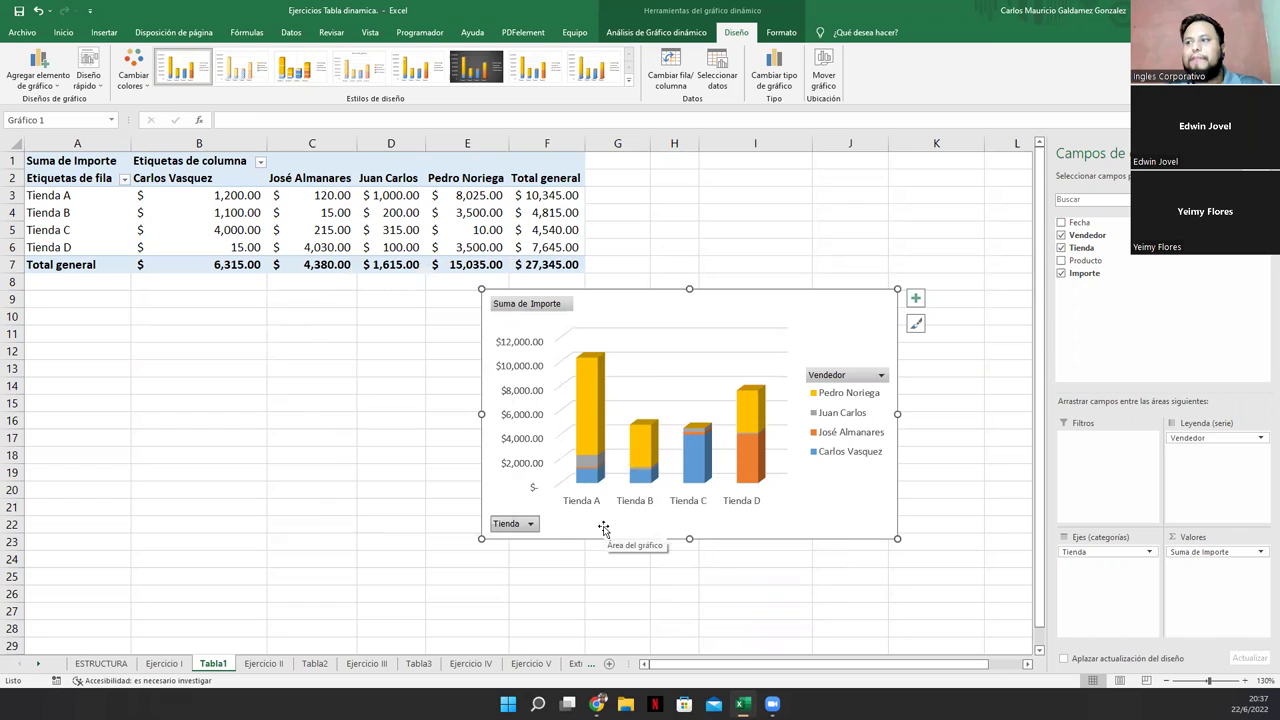
left_click(530, 524)
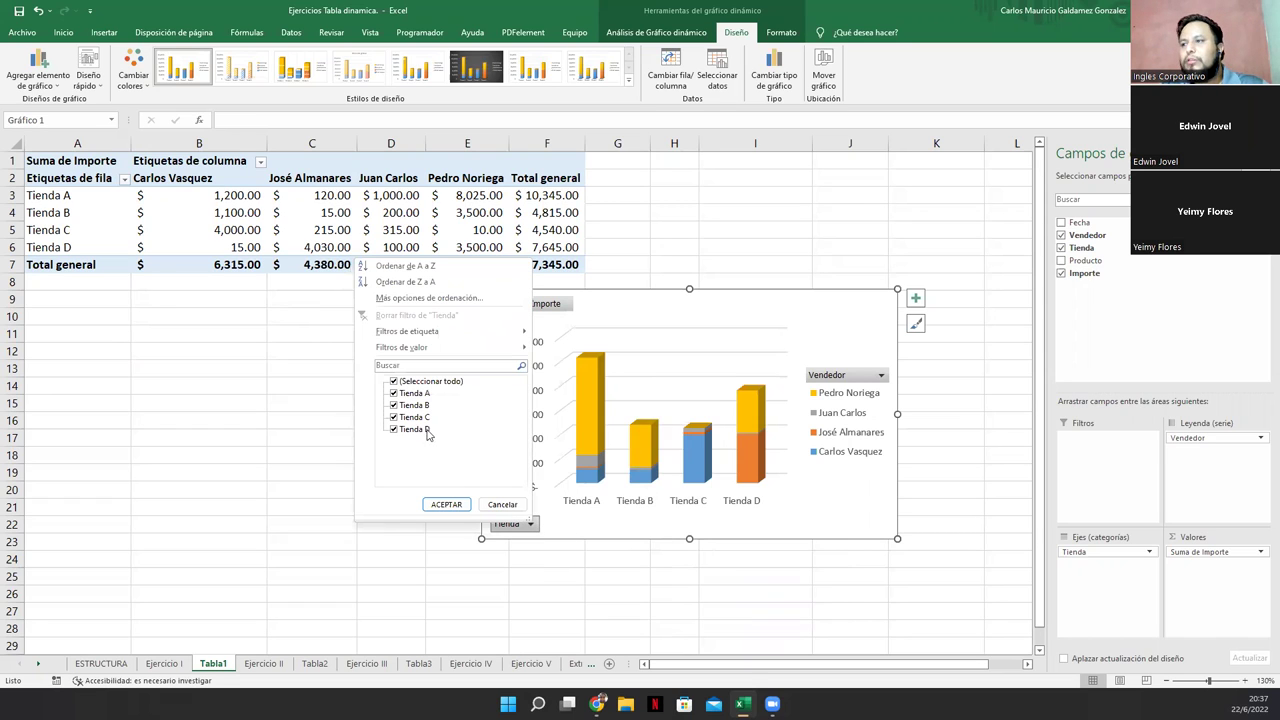
left_click(395, 407)
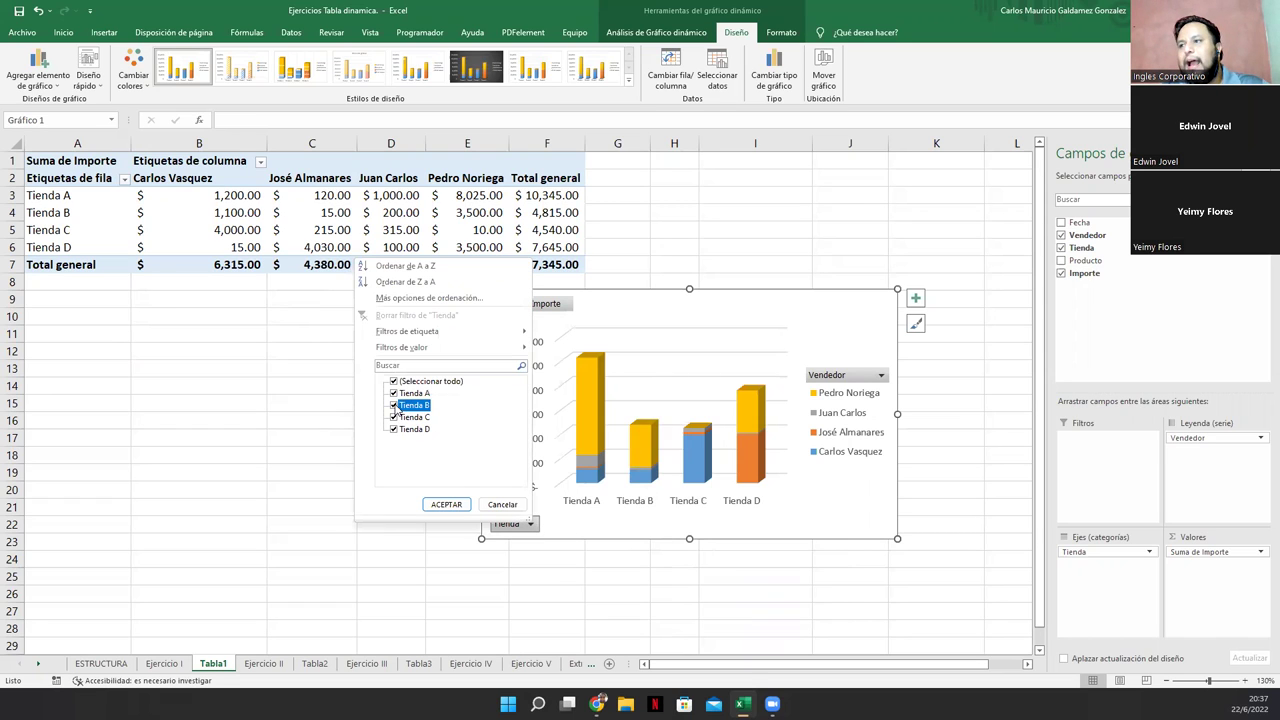
left_click(394, 418)
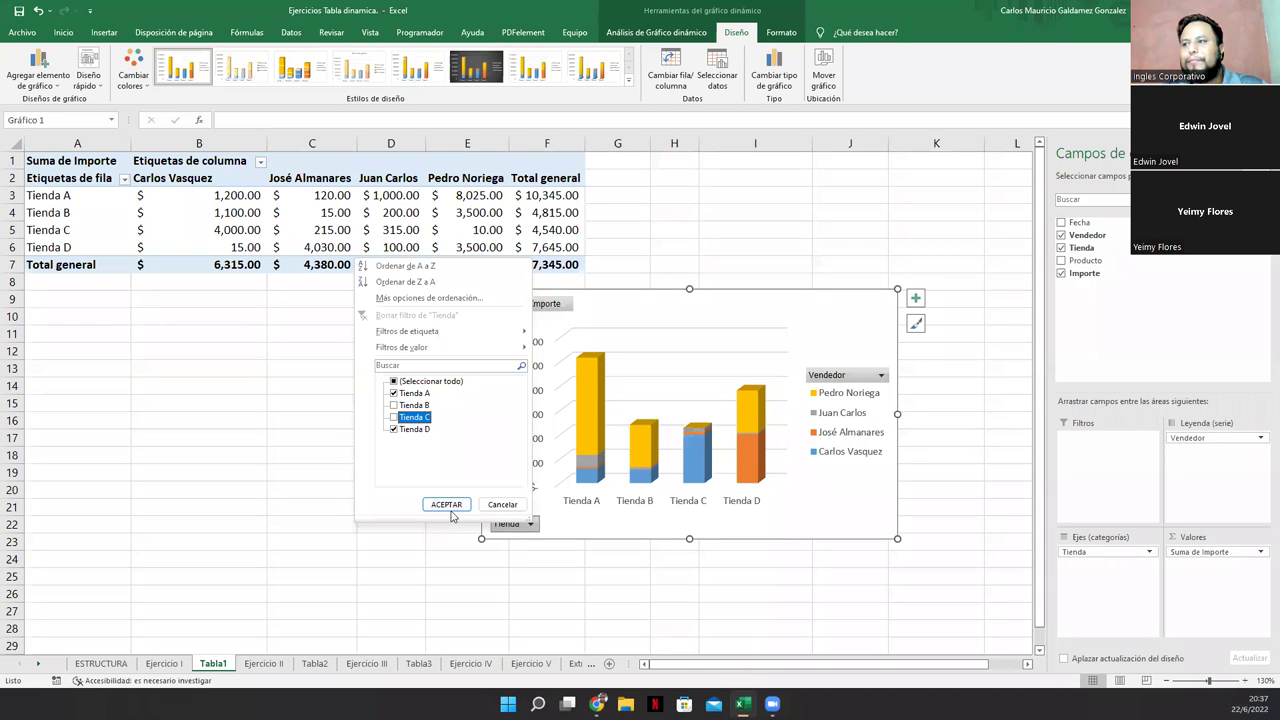
left_click(446, 504)
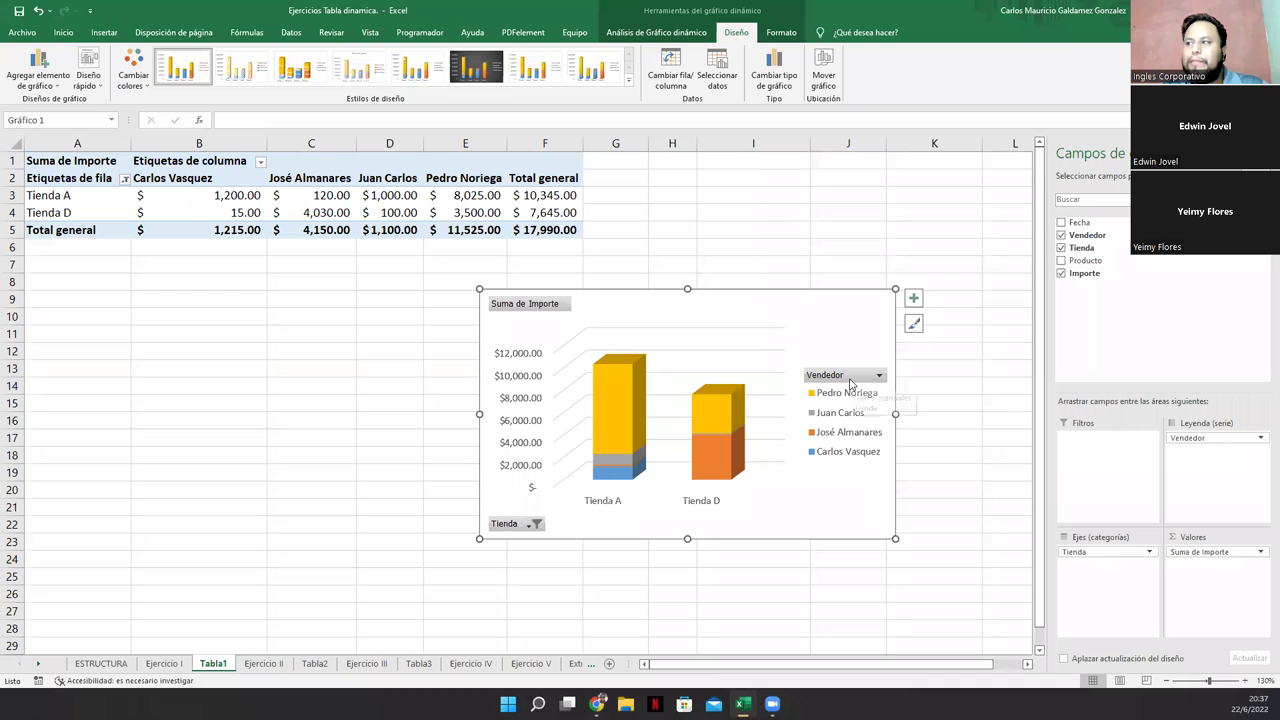
- Filter the pivot chart's Vendedor field to keep only the second seller in the list
left_click(848, 378)
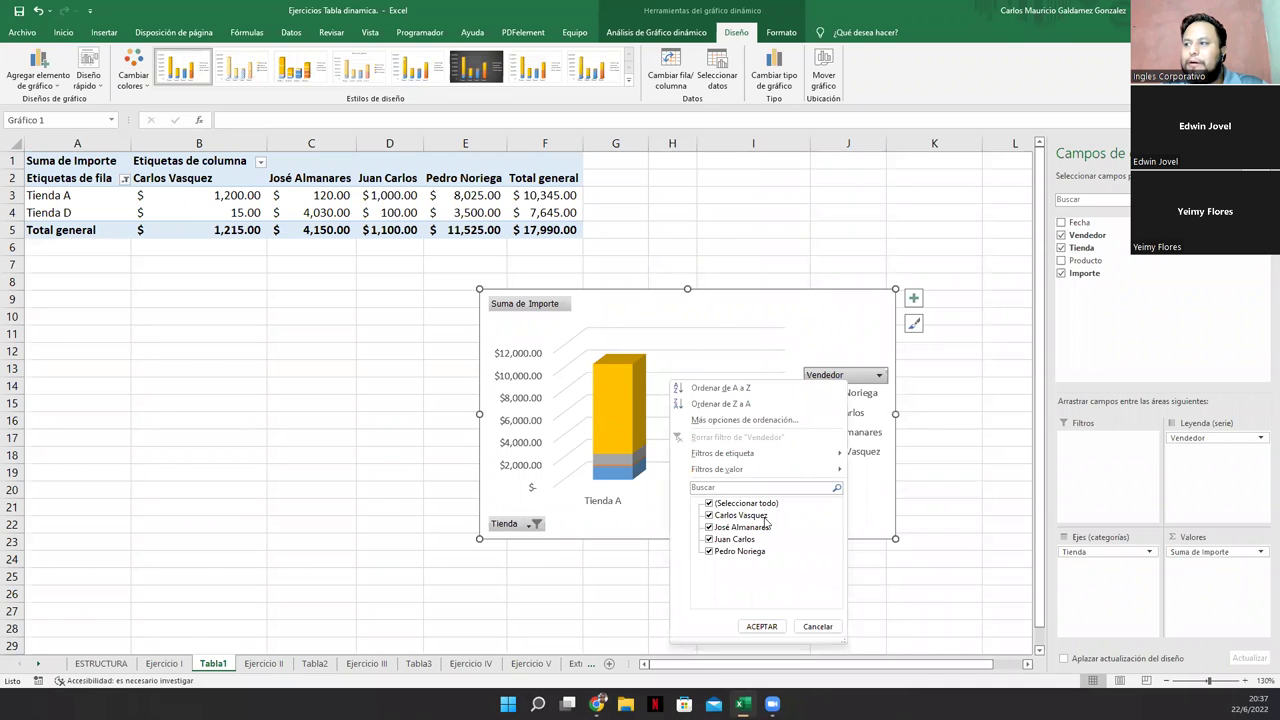
left_click(728, 504)
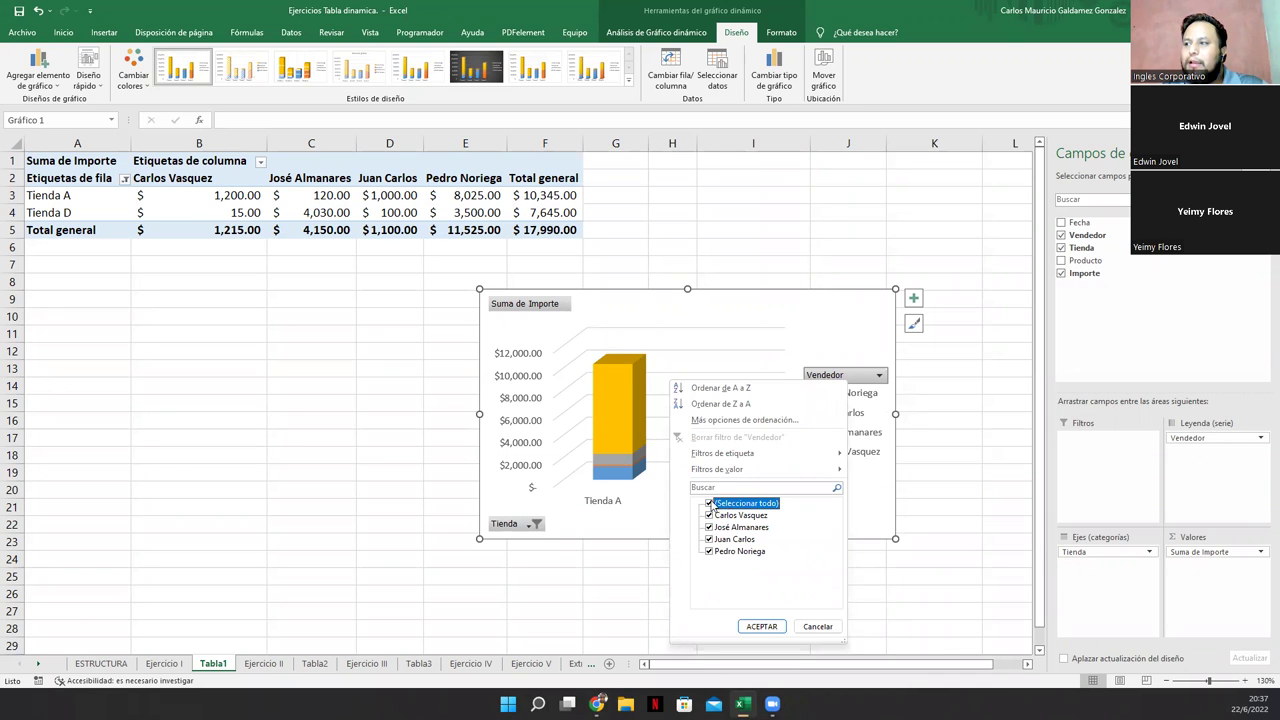
left_click(710, 528)
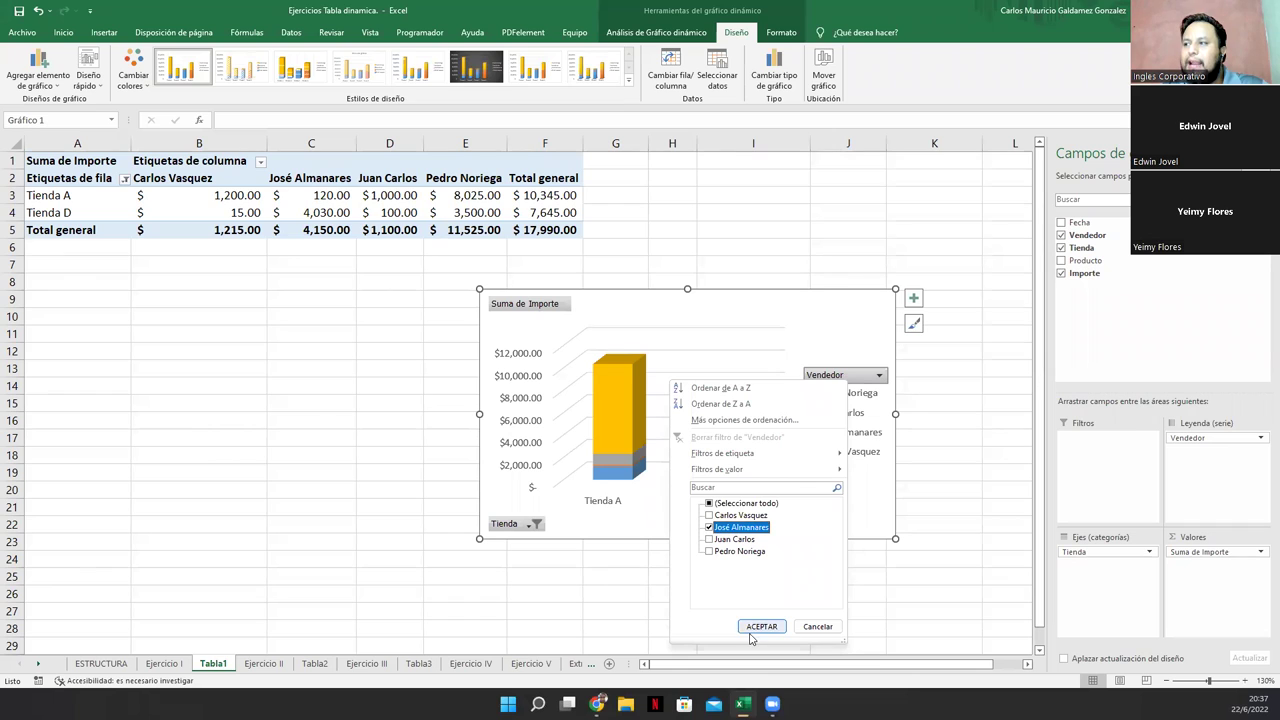
left_click(760, 627)
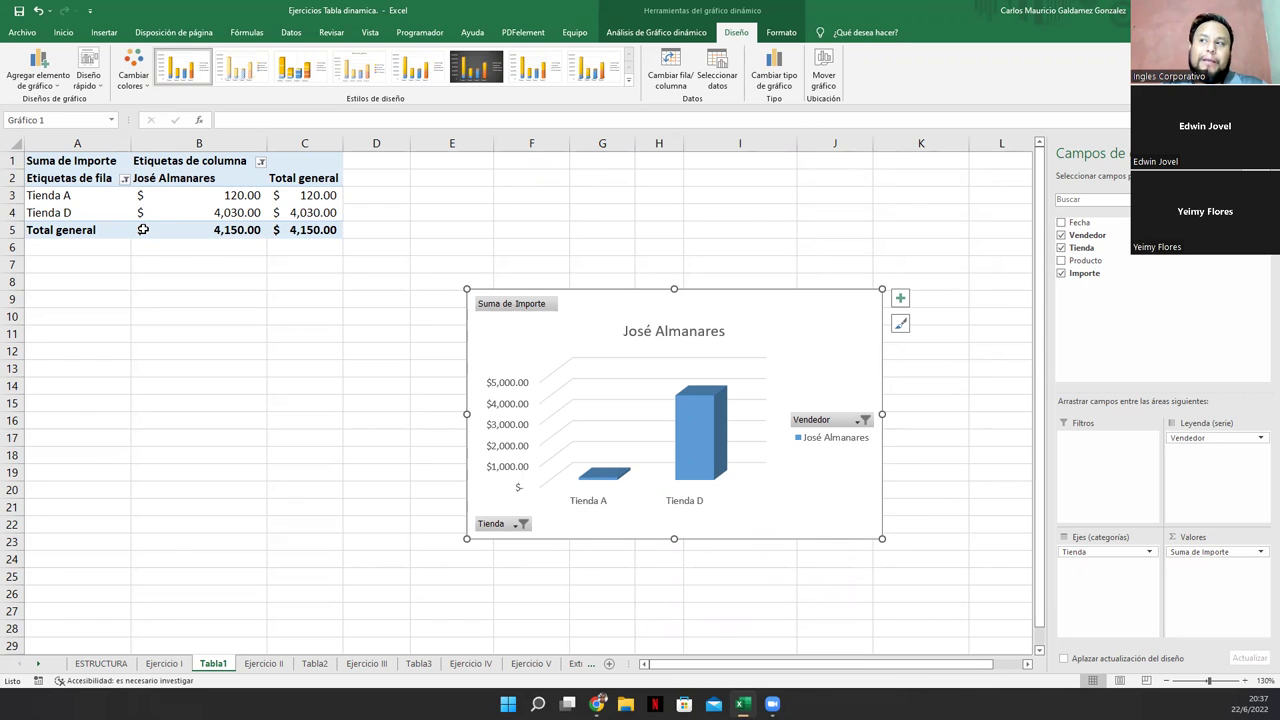
mouse_move(143, 229)
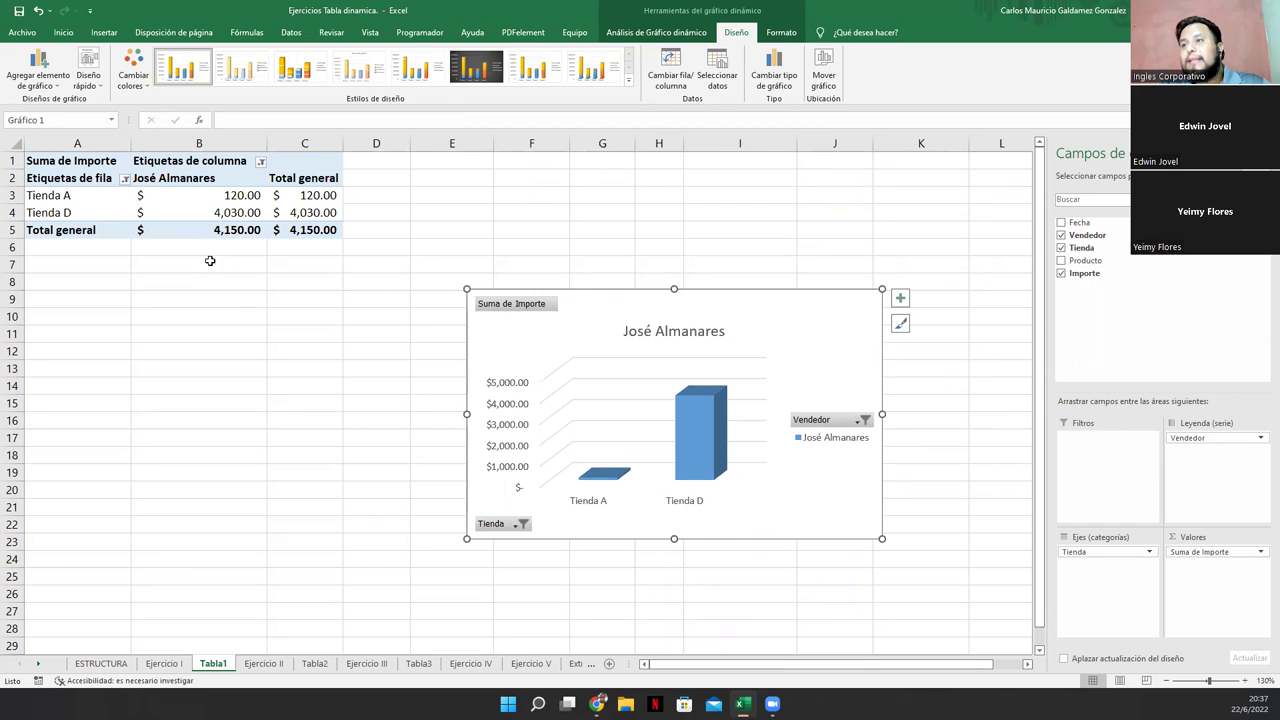
- Change the Importe of the first sales record, cell F3 on the Ejercicio I sheet, to 7000
left_click(163, 664)
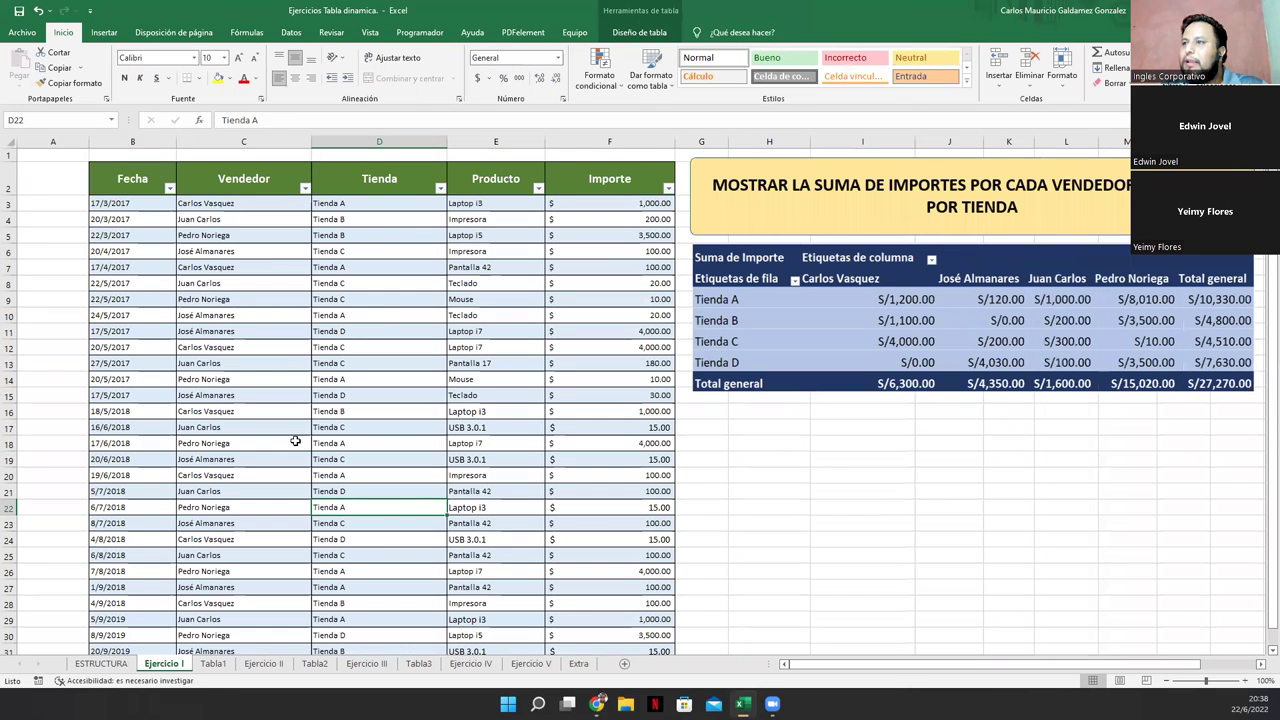
left_click(250, 202)
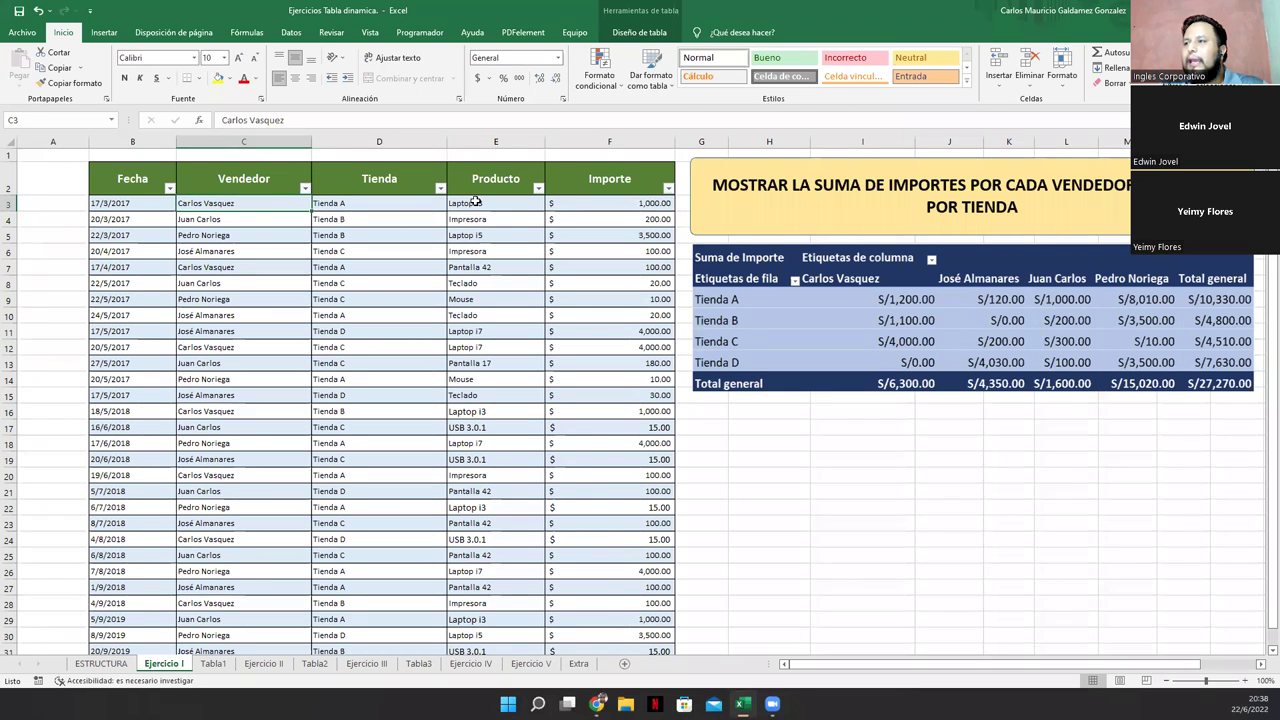
left_click(624, 205)
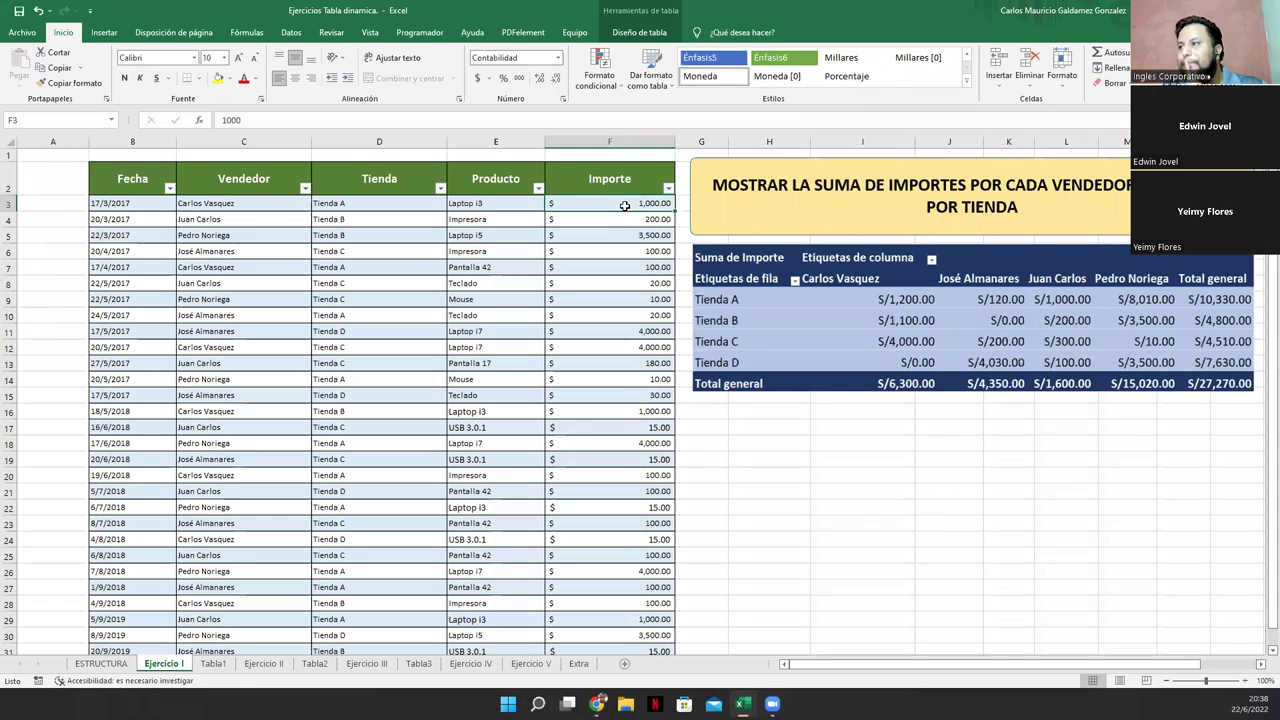
type("7000")
key("ctrl+Return")
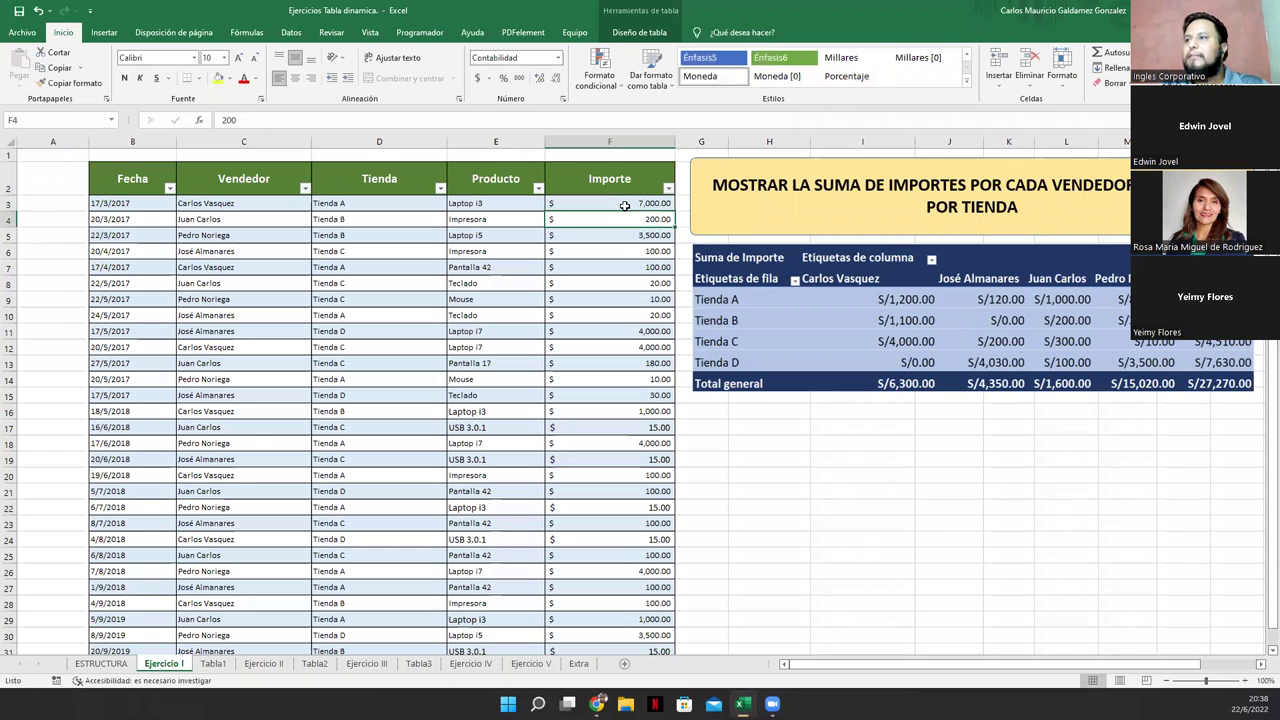
- Restore all sellers and all stores in the Vendedor and Tienda filters of the Tabla1 pivot chart
left_click(215, 665)
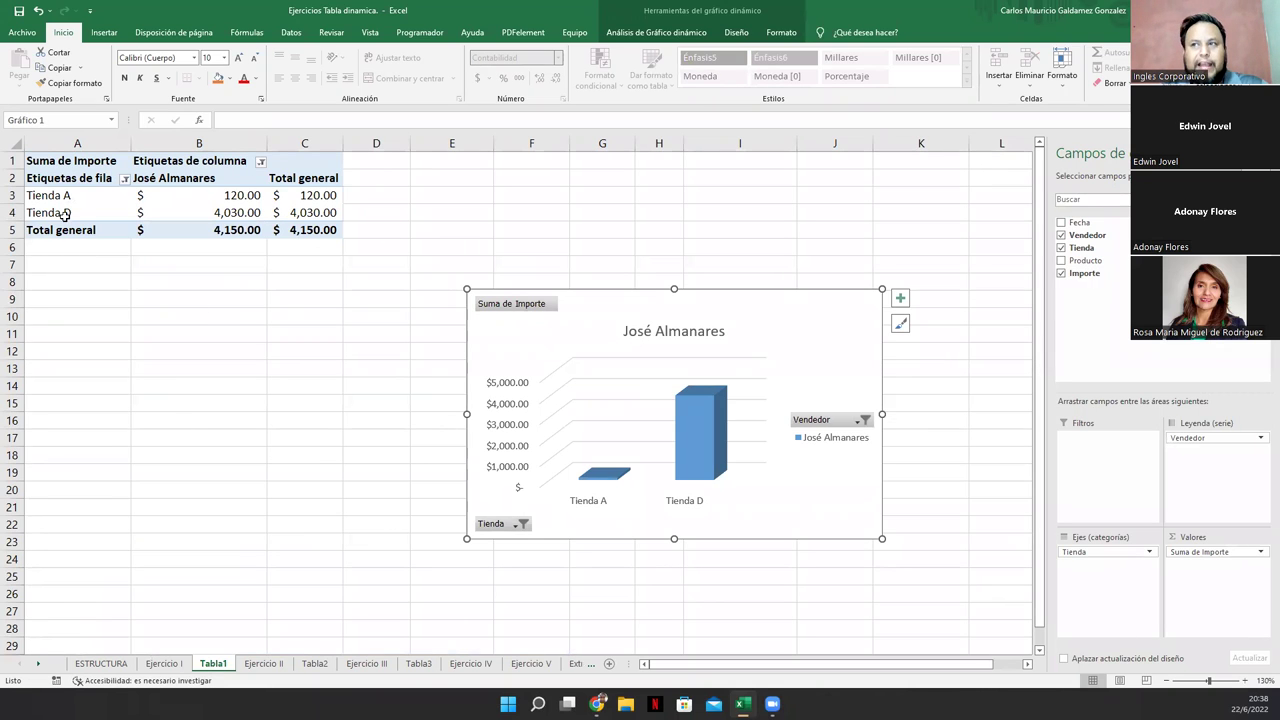
left_click(864, 420)
left_click(706, 543)
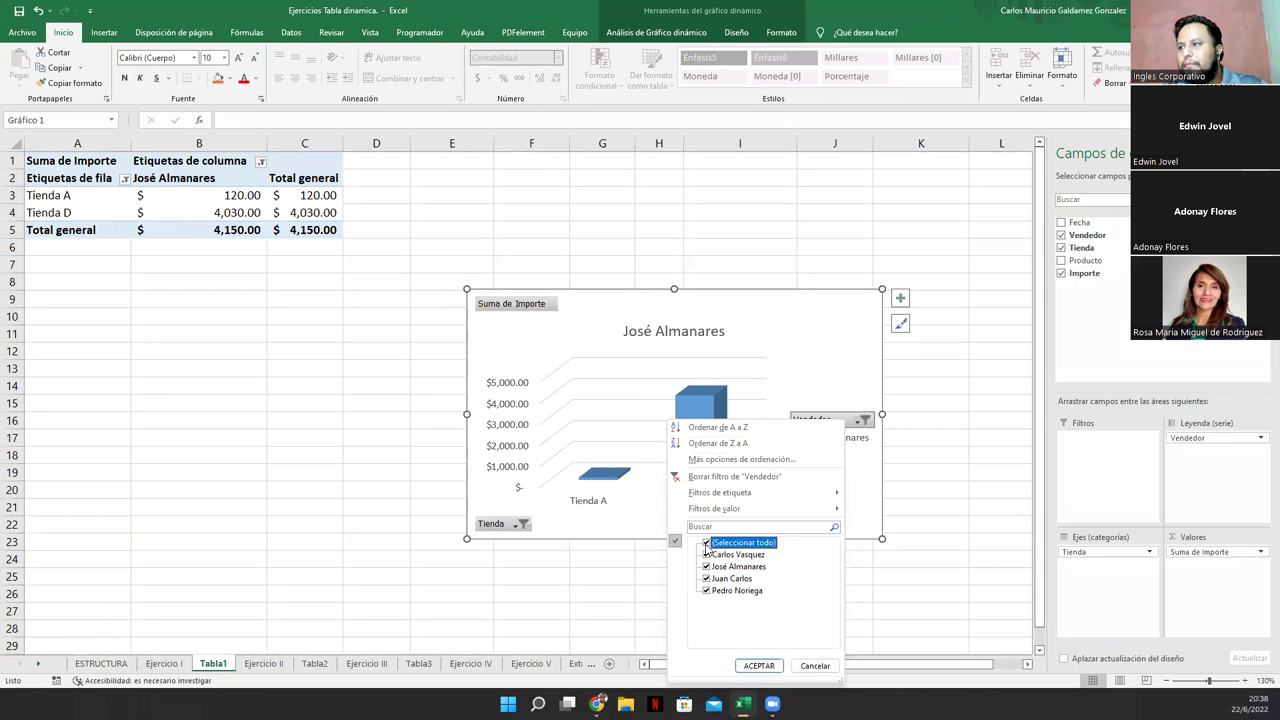
left_click(759, 666)
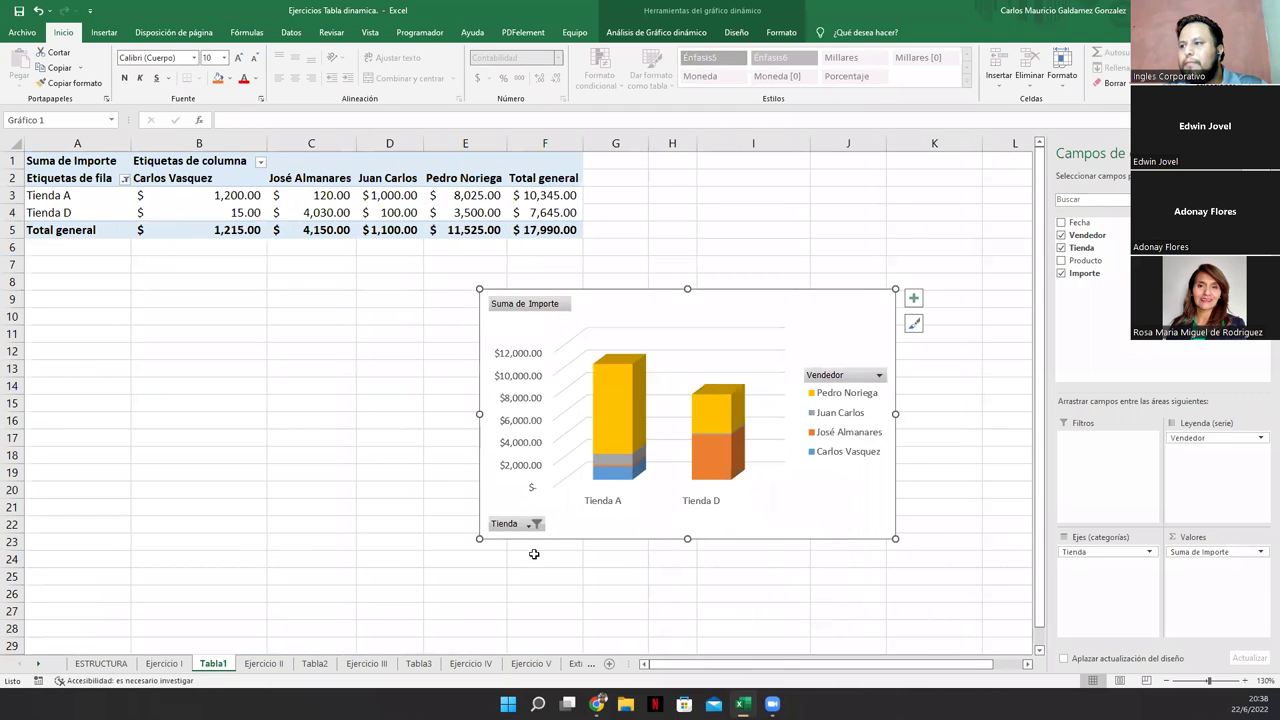
left_click(536, 525)
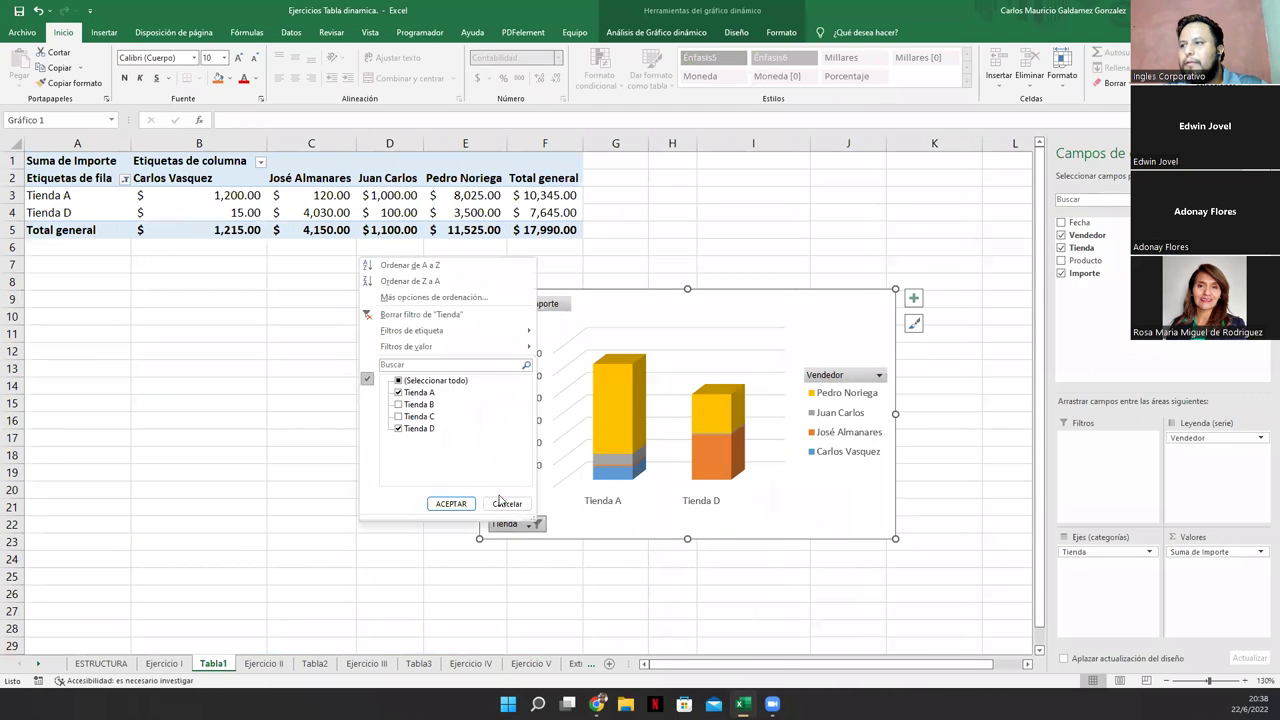
left_click(398, 380)
left_click(449, 504)
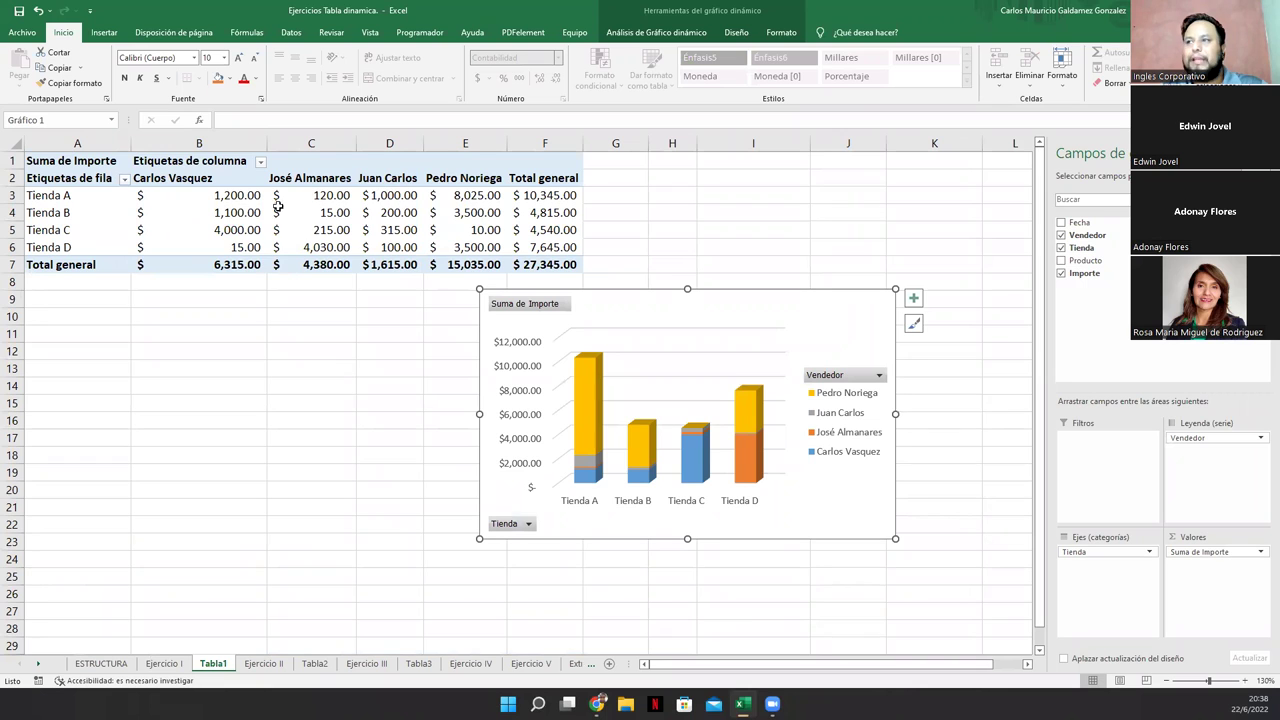
- Compare the first seller's Tienda A amount in the Tabla1 pivot with the edited first record on Ejercicio I
left_click(188, 226)
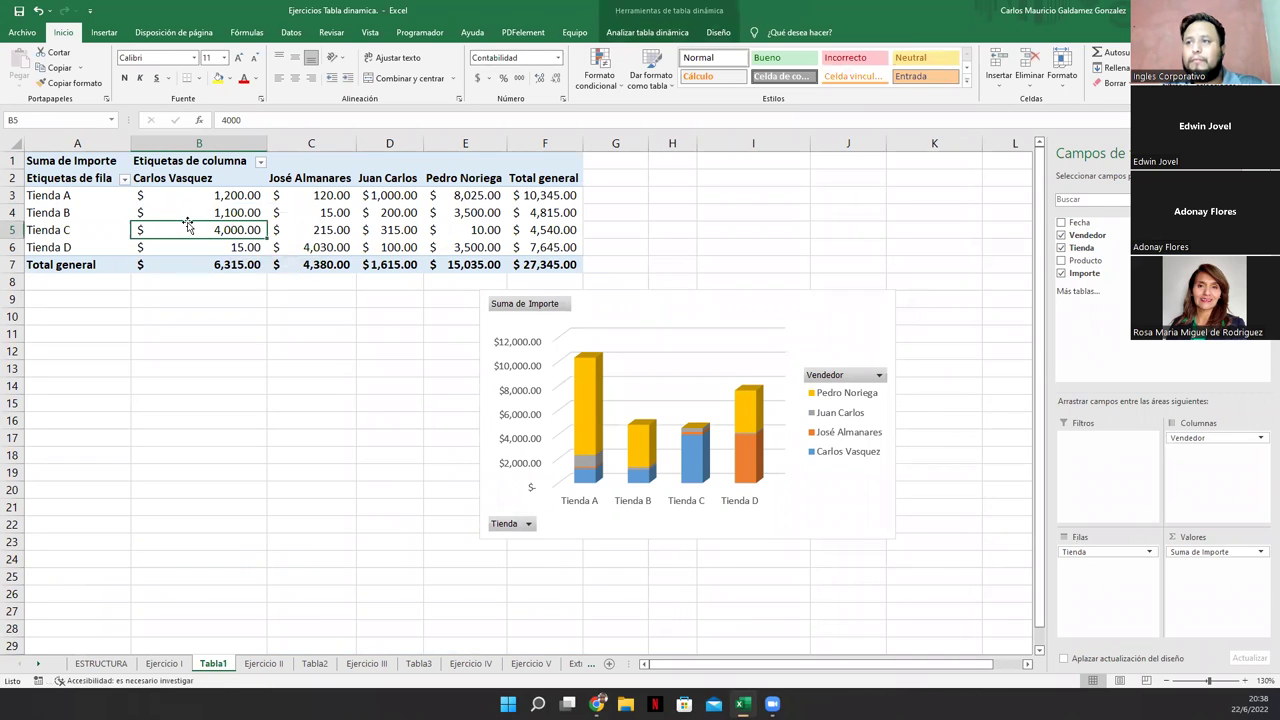
right_click(188, 228)
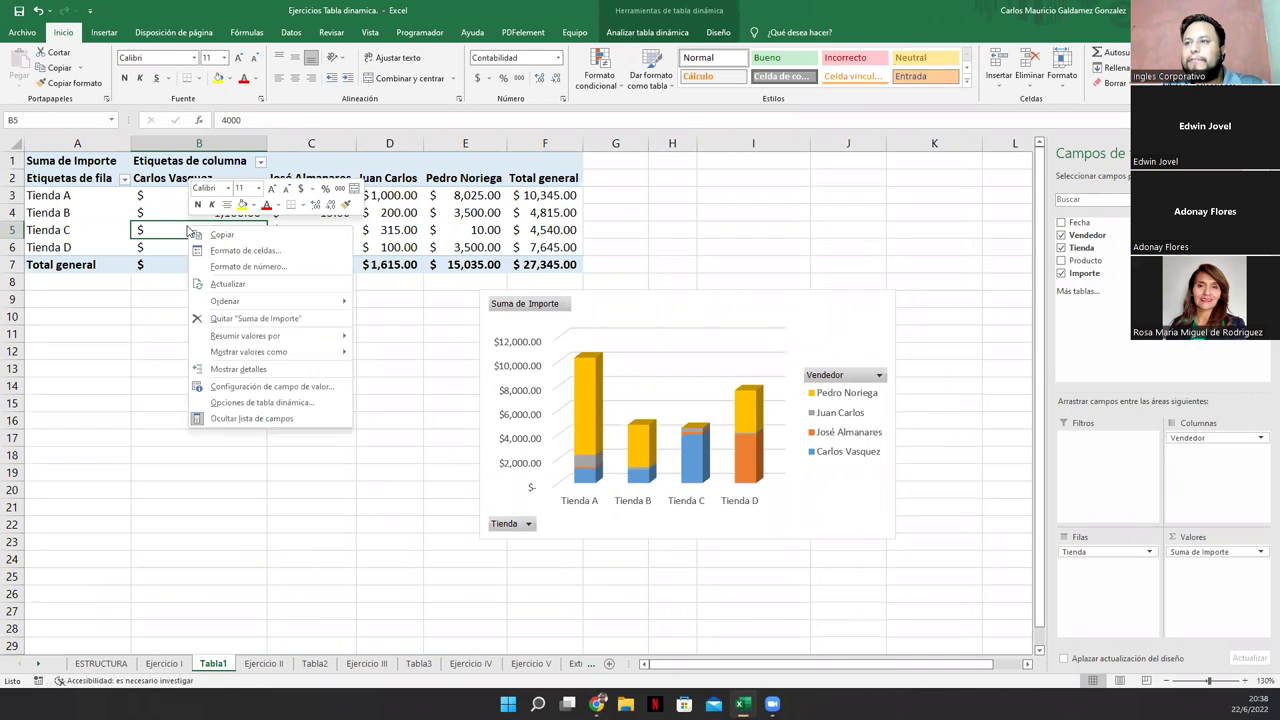
left_click(157, 200)
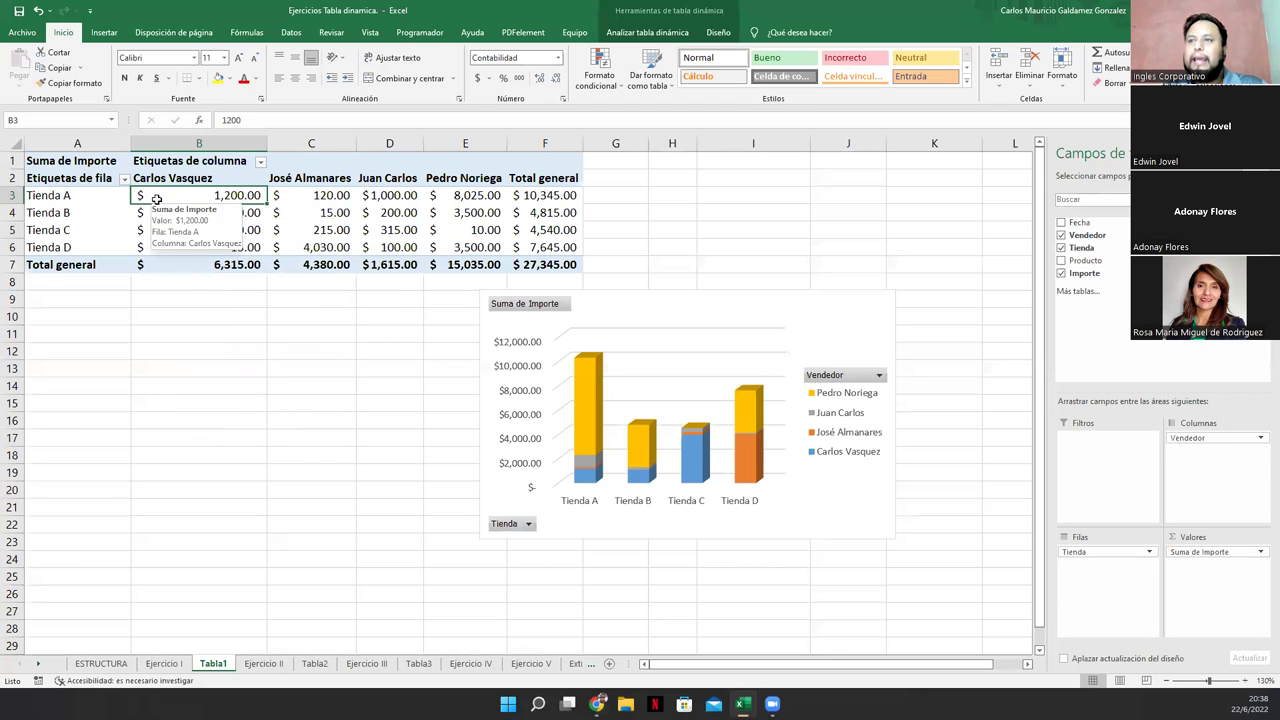
left_click(164, 663)
left_click_drag(152, 204, 608, 206)
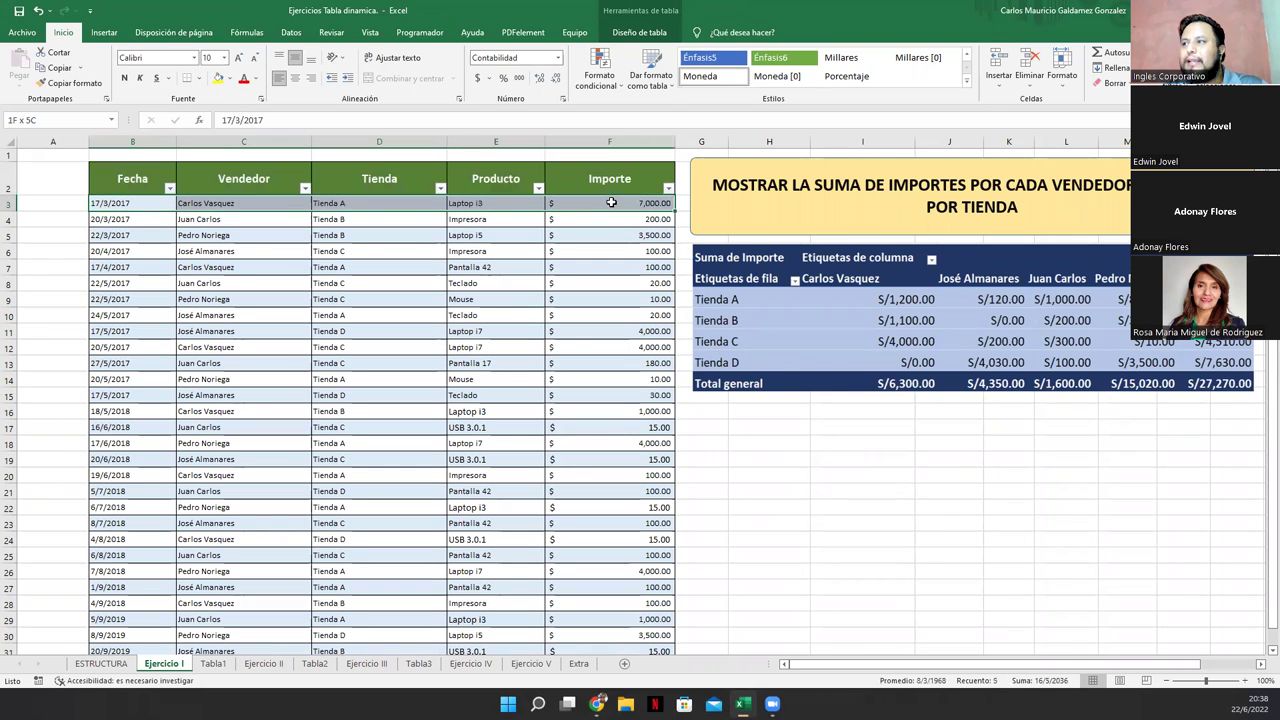
- Refresh the Tabla1 pivot table so it and its chart use the edited source data
left_click(212, 663)
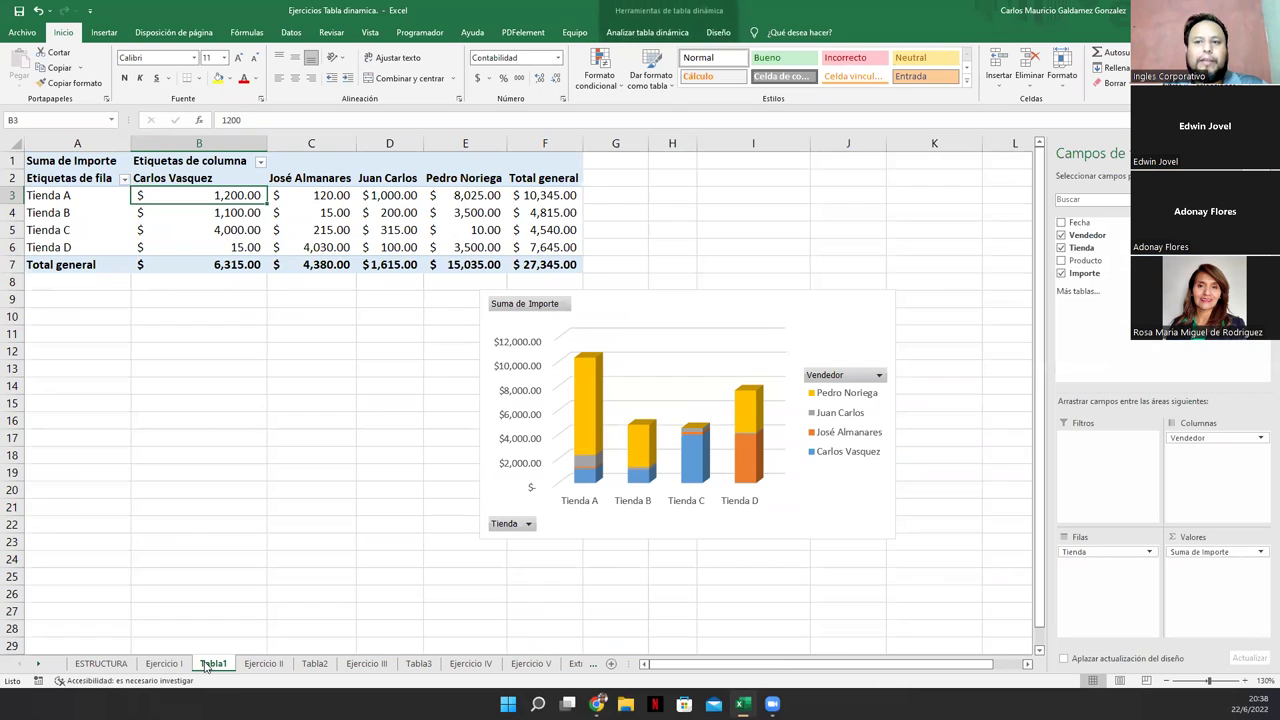
right_click(182, 216)
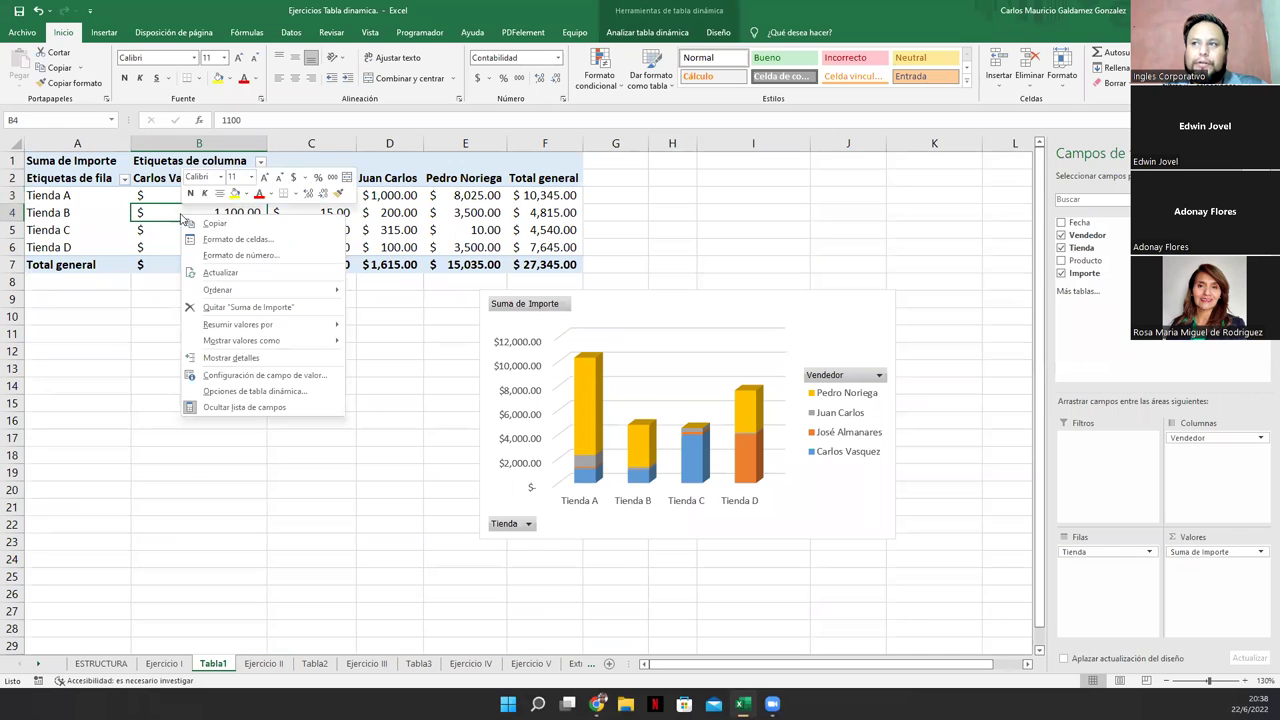
left_click(221, 273)
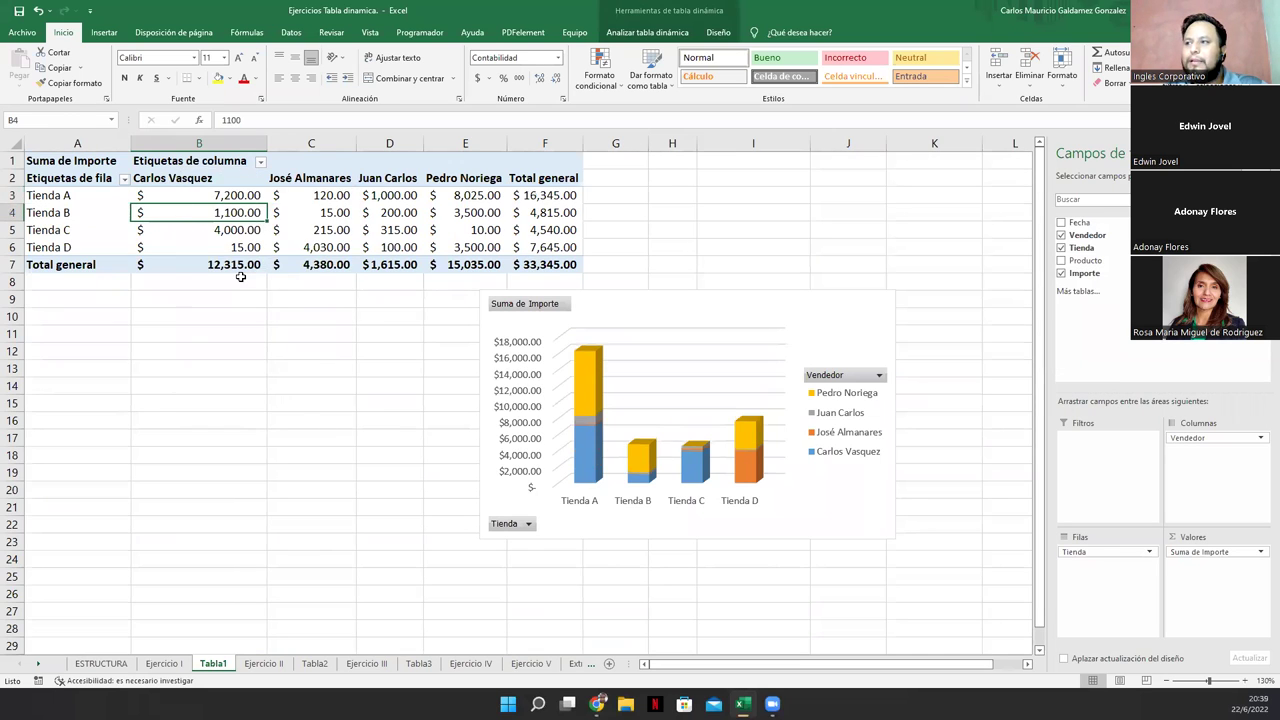
- Undo the last refresh of the Tabla1 pivot table and refresh it again from the source data
left_click(167, 197)
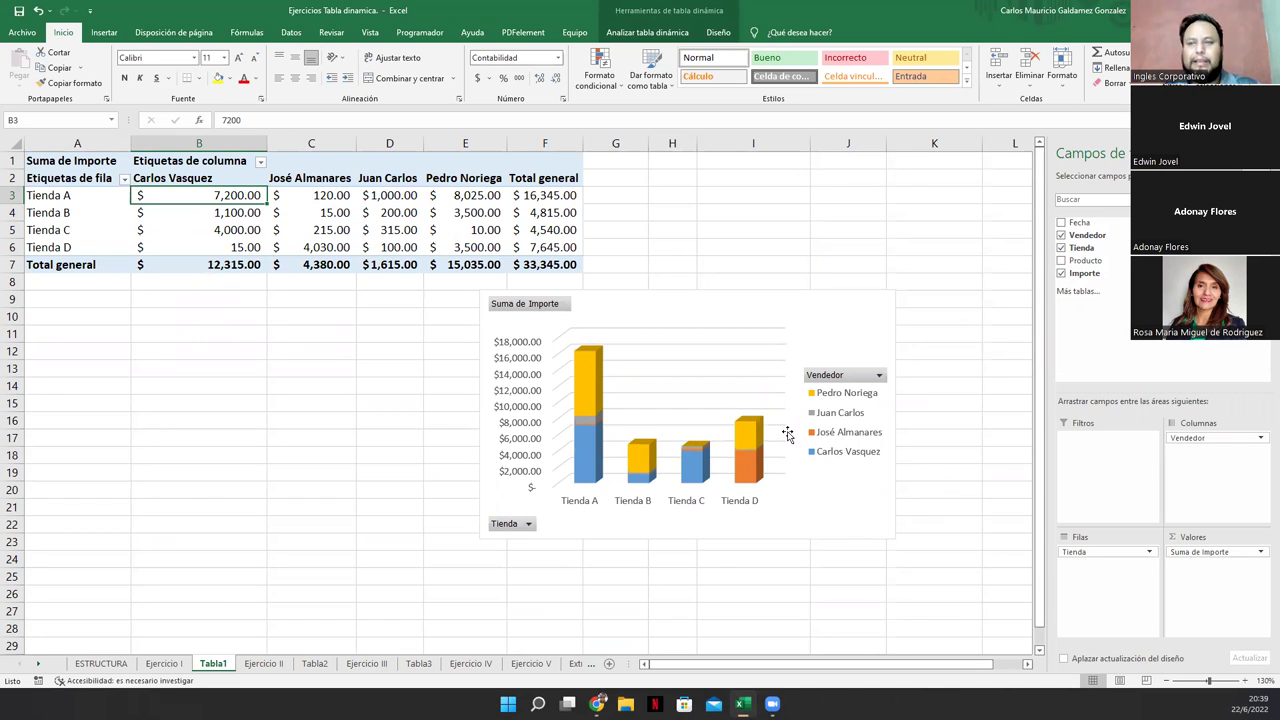
type("1200")
key("Return")
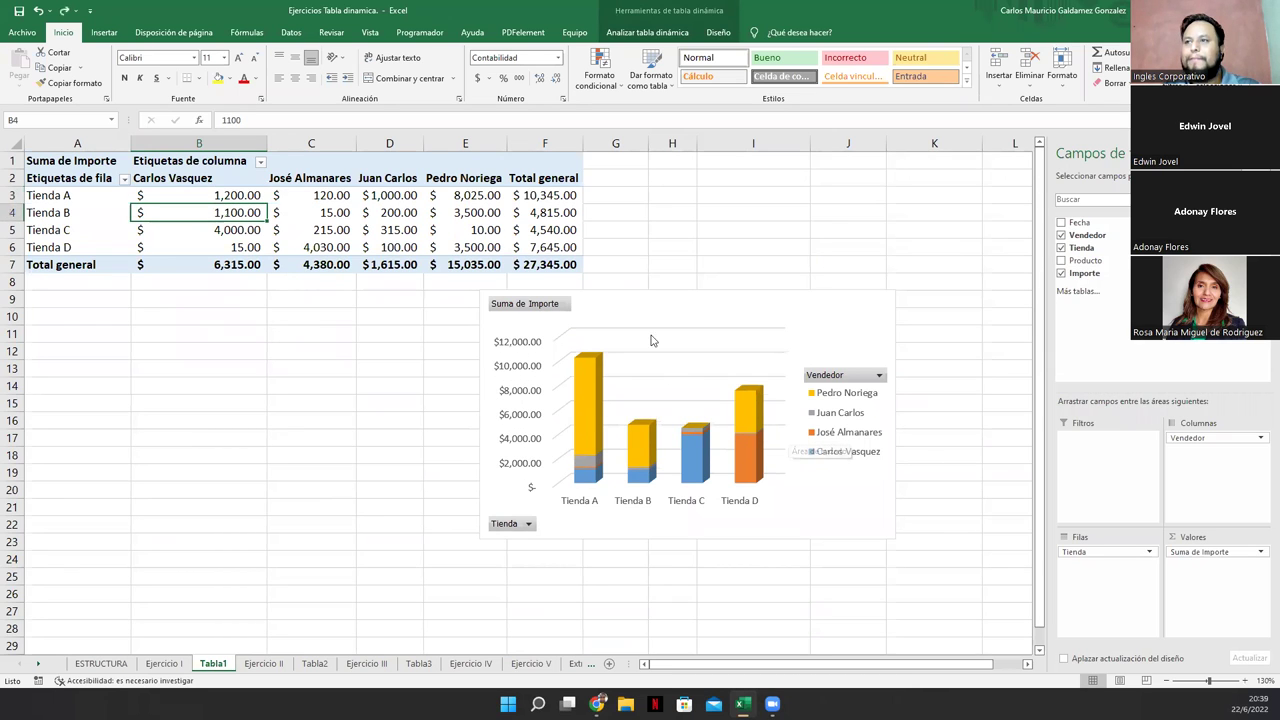
right_click(284, 217)
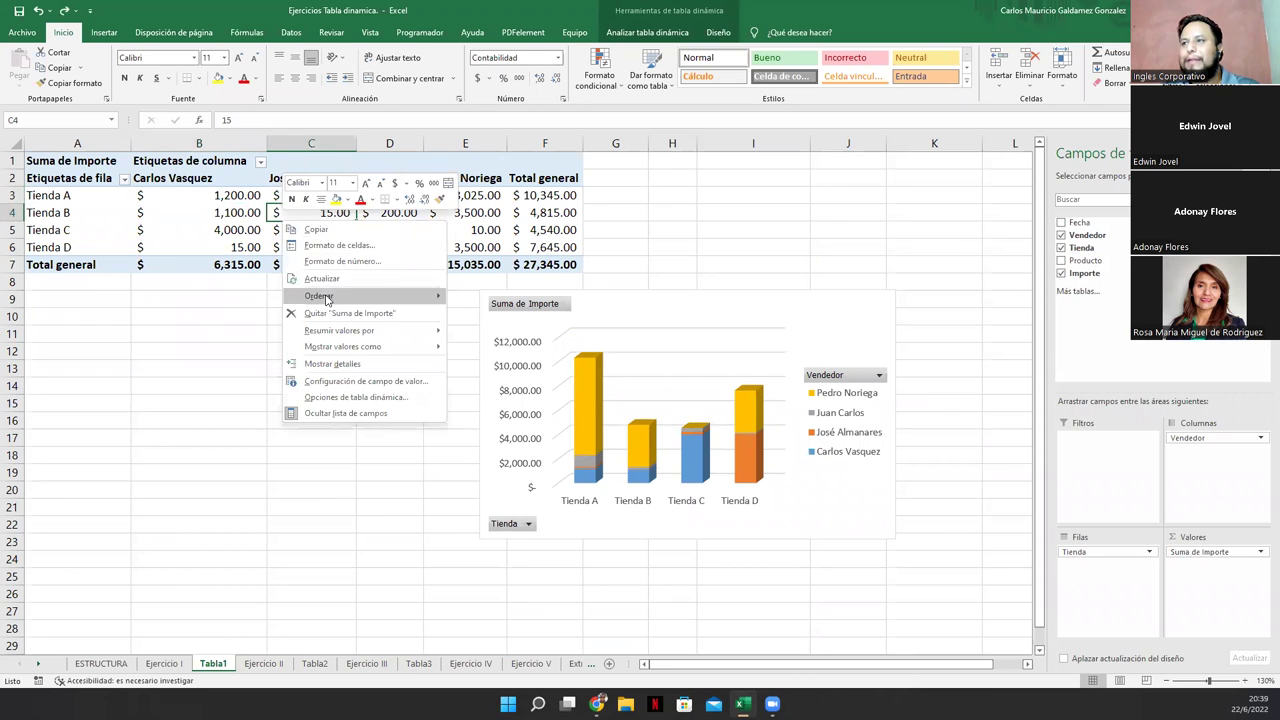
left_click(321, 278)
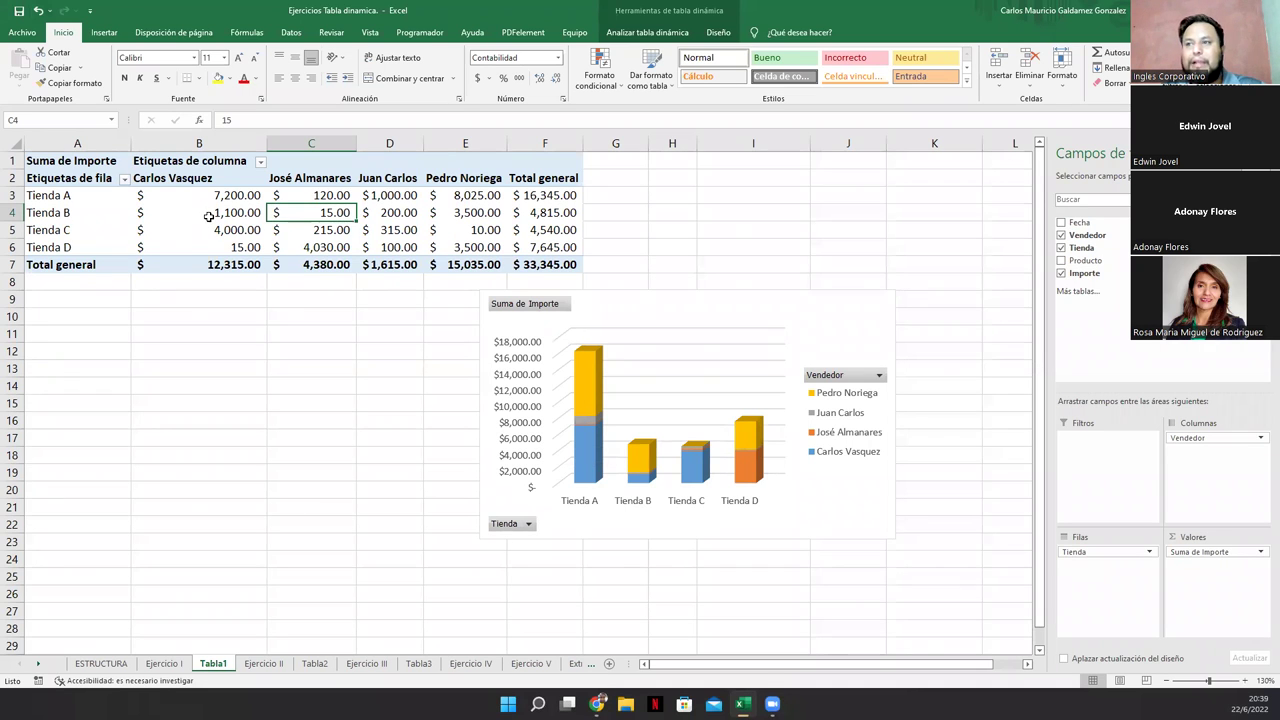
- Compare the sales records on the Ejercicio I sheet with the refreshed amounts in the Tabla1 pivot
left_click(163, 664)
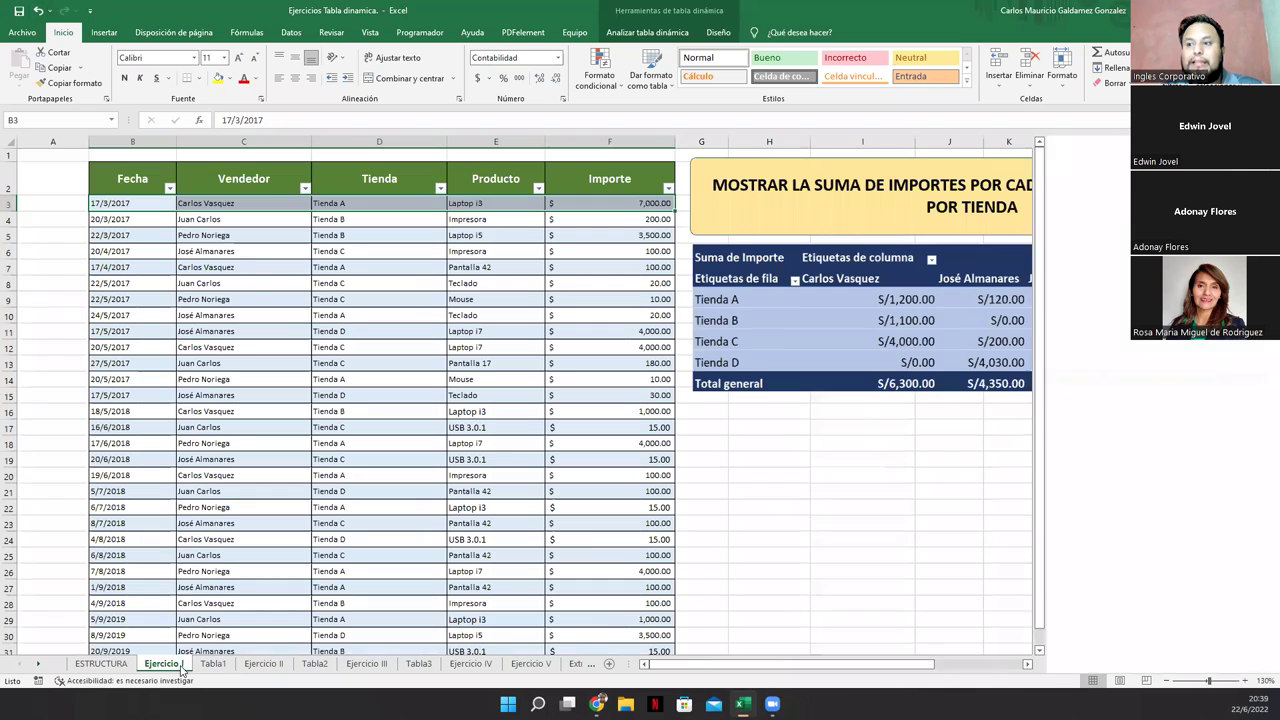
left_click(220, 300)
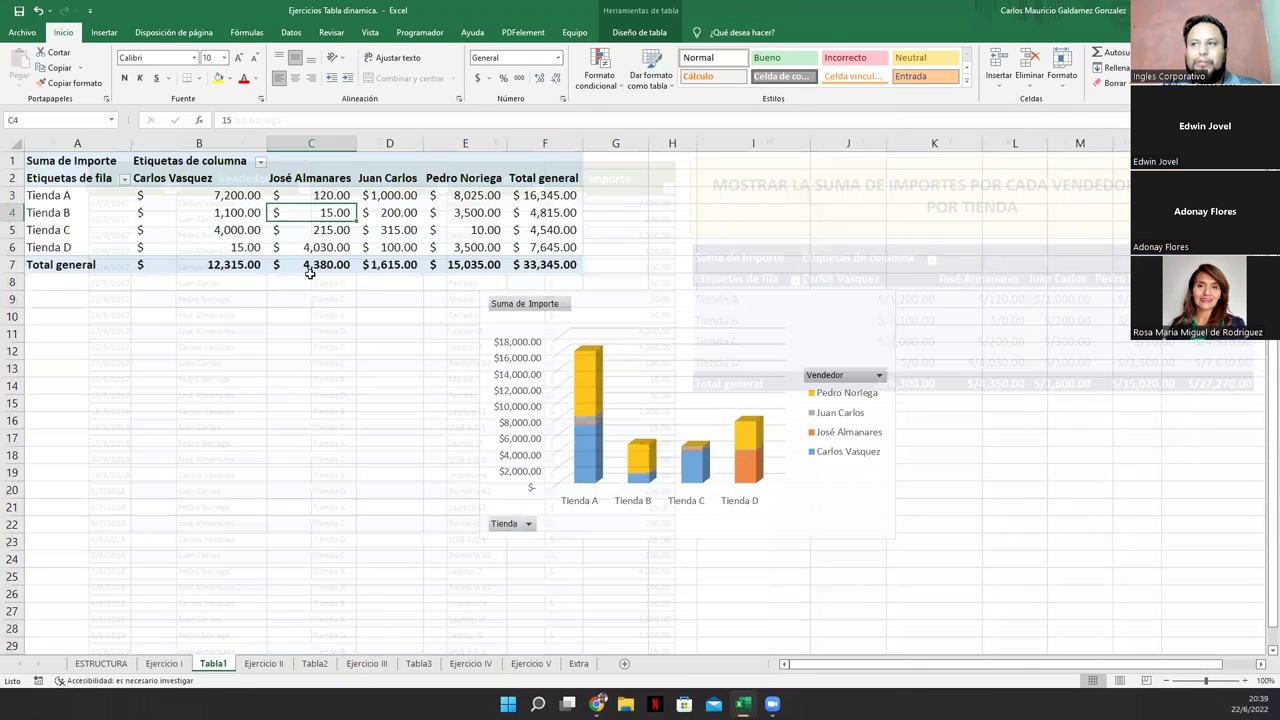
left_click(212, 664)
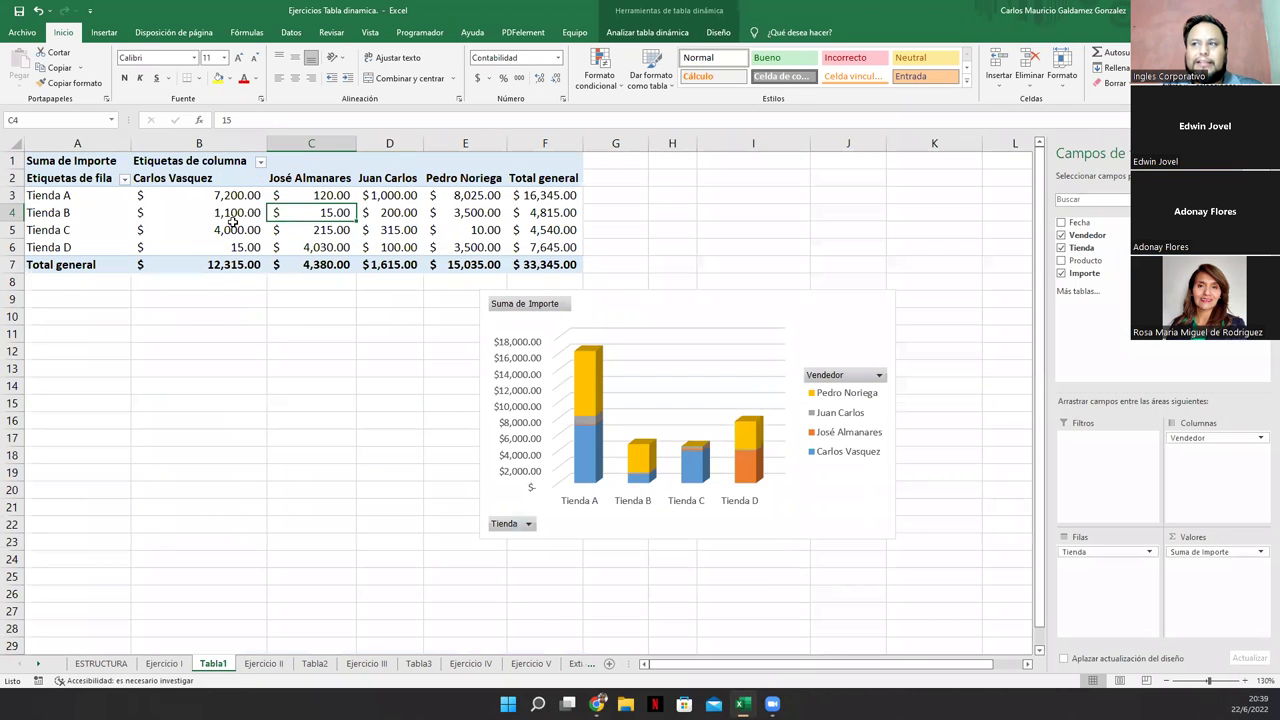
left_click(172, 665)
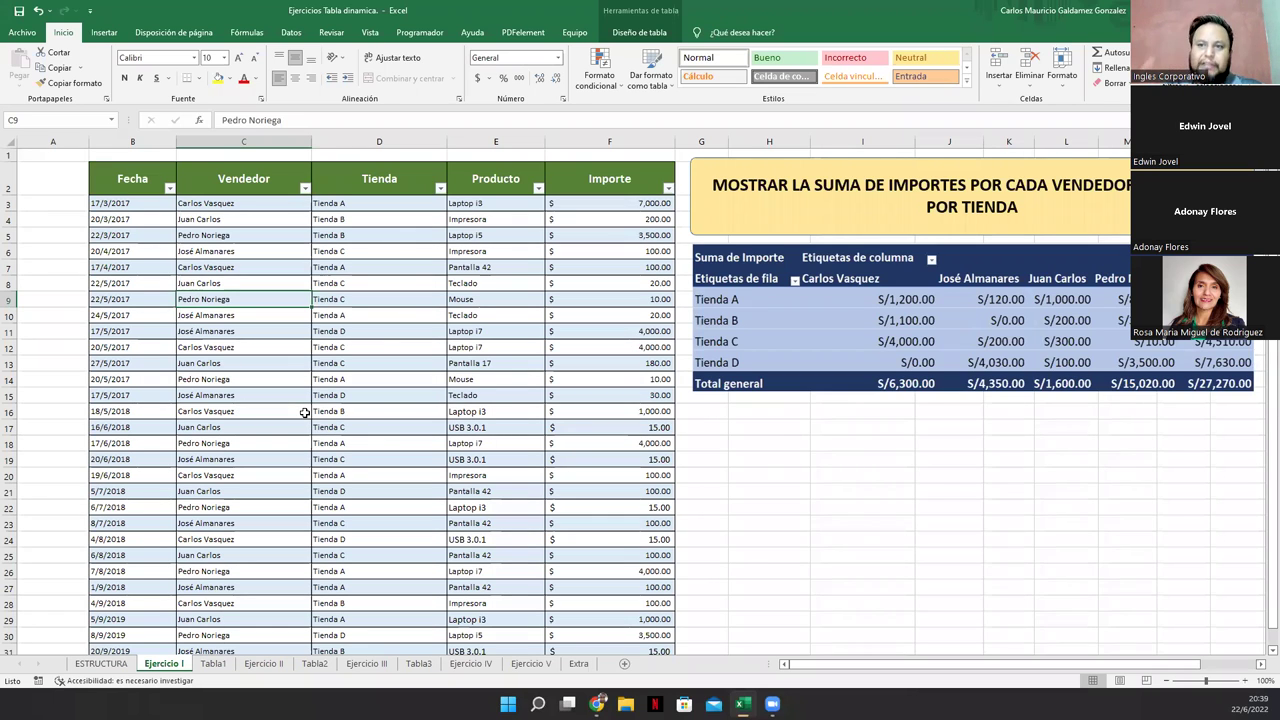
left_click(210, 664)
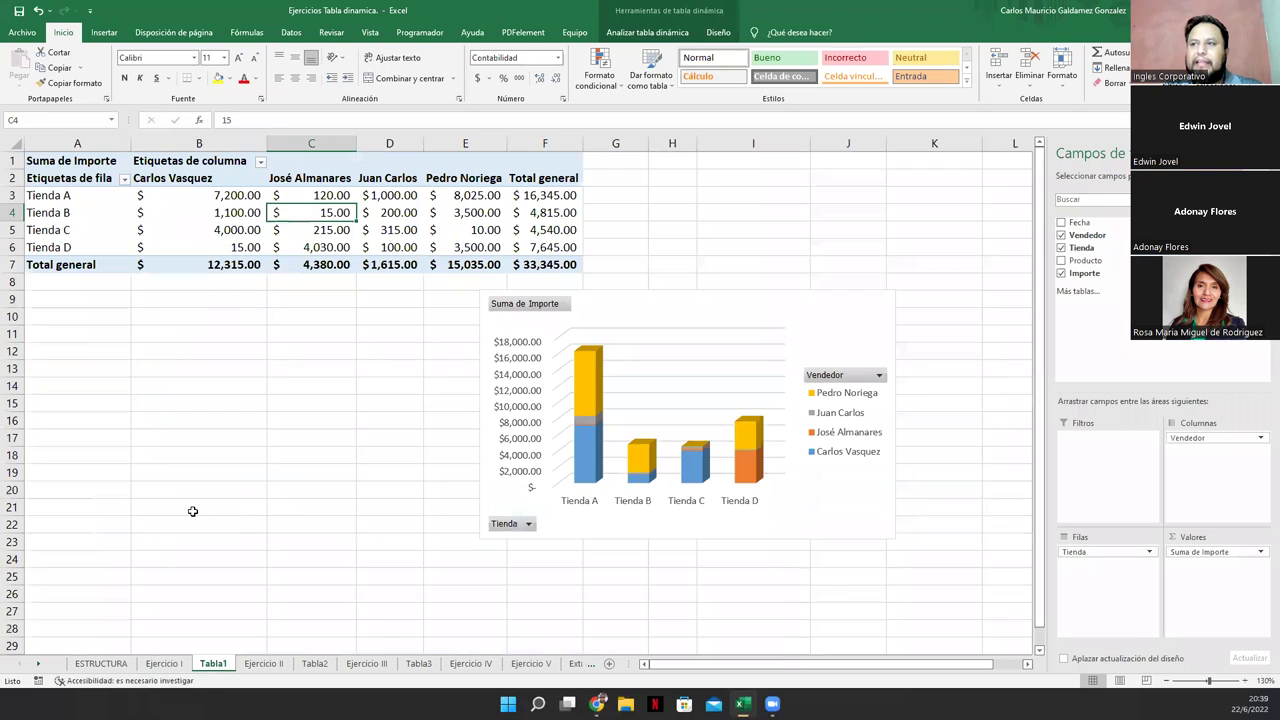
- Refresh all of the workbook's data, starting from the Tabla1 pivot table
right_click(198, 236)
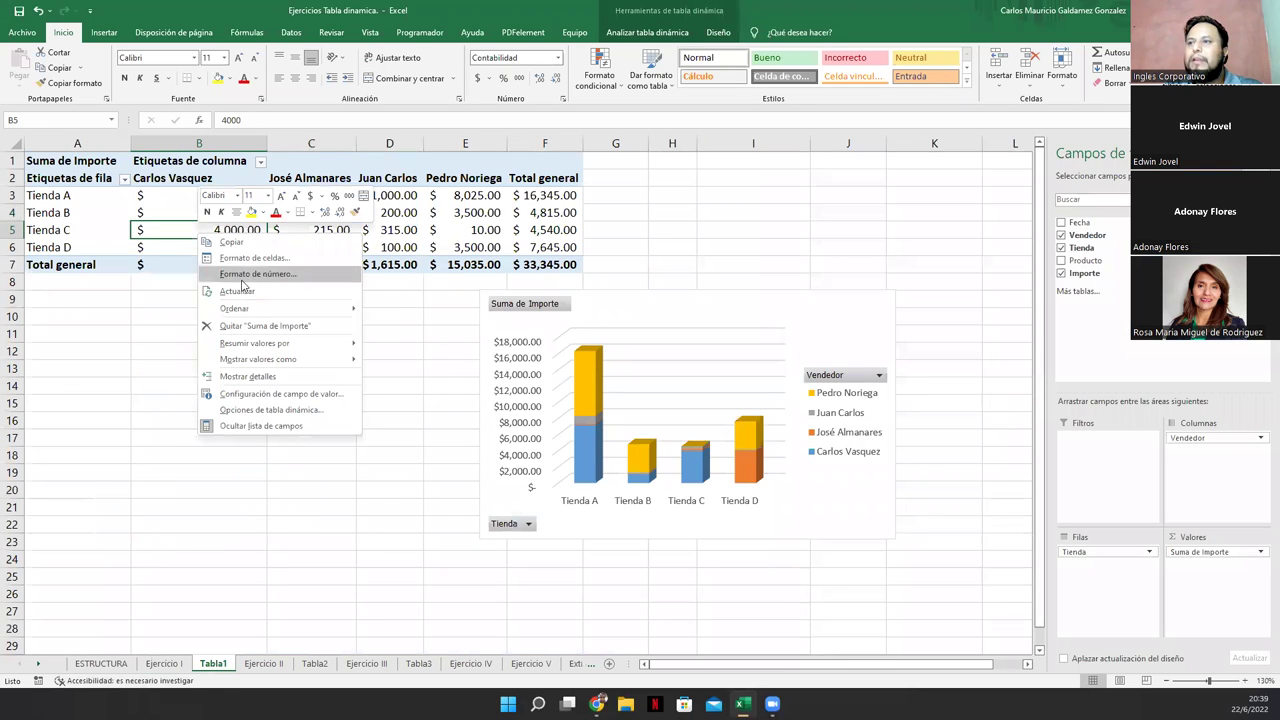
left_click(648, 37)
left_click(648, 35)
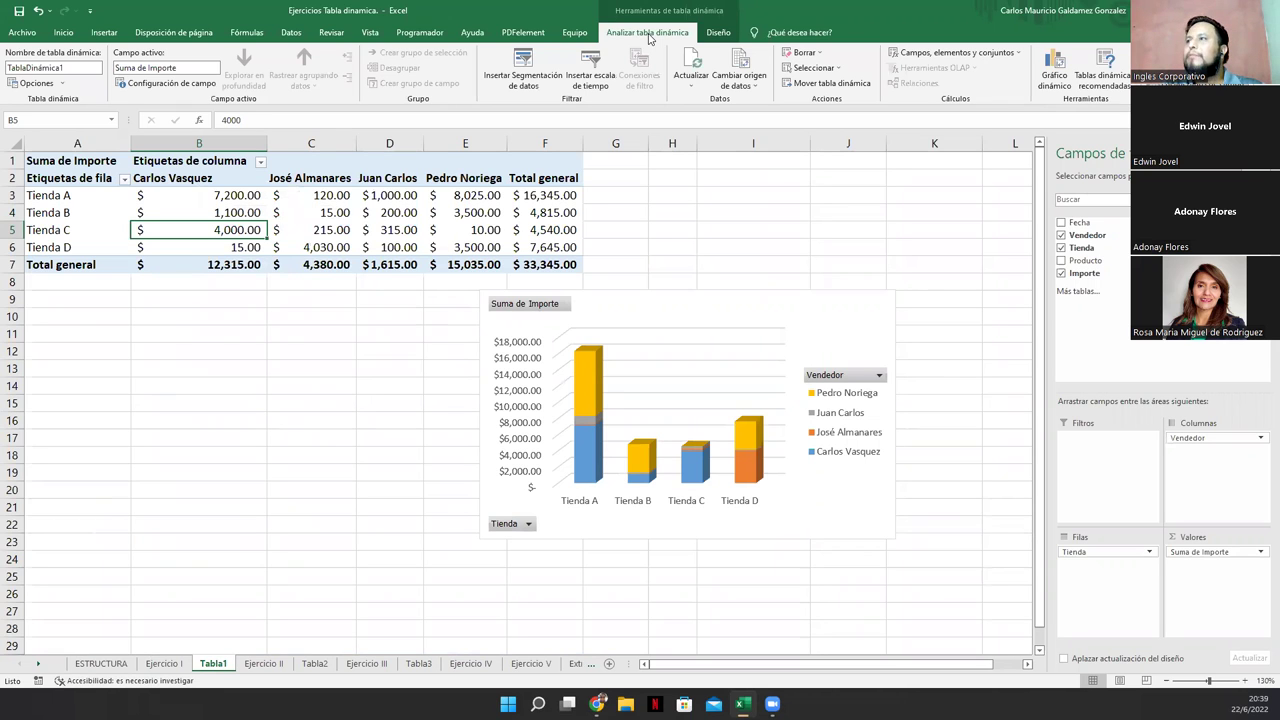
left_click(719, 33)
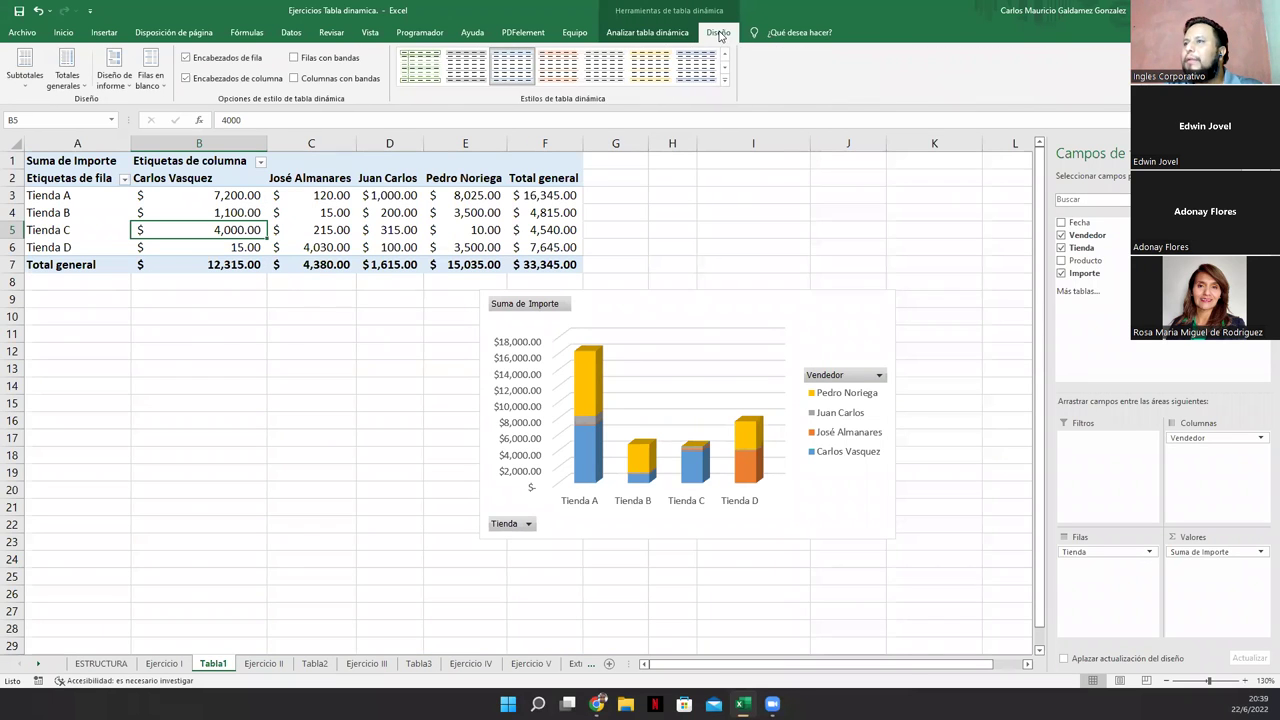
left_click(575, 32)
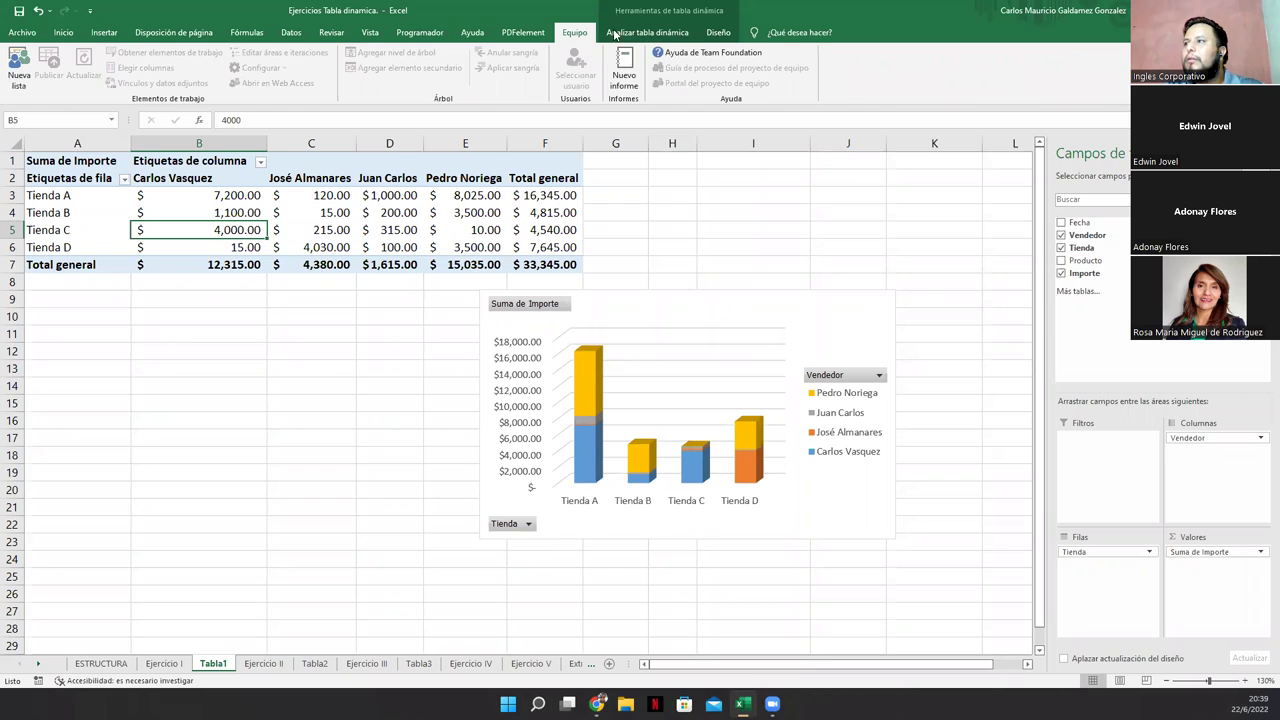
left_click(622, 33)
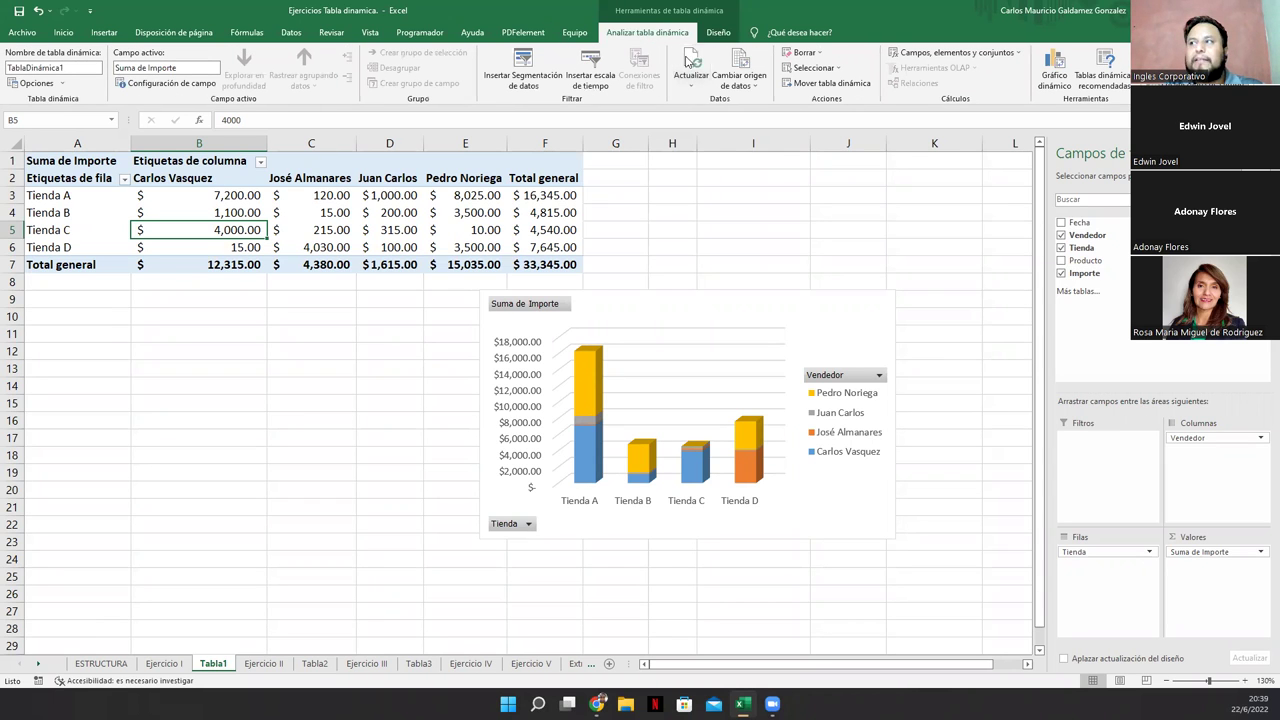
left_click(691, 84)
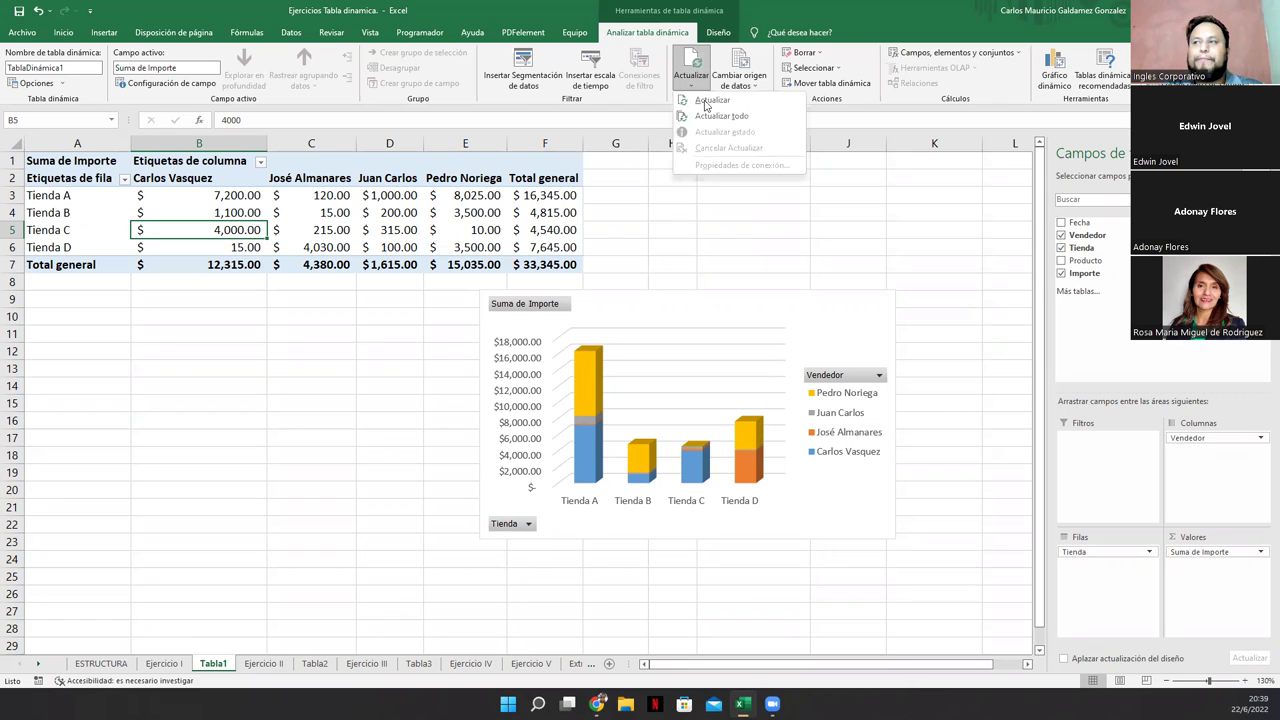
left_click(720, 116)
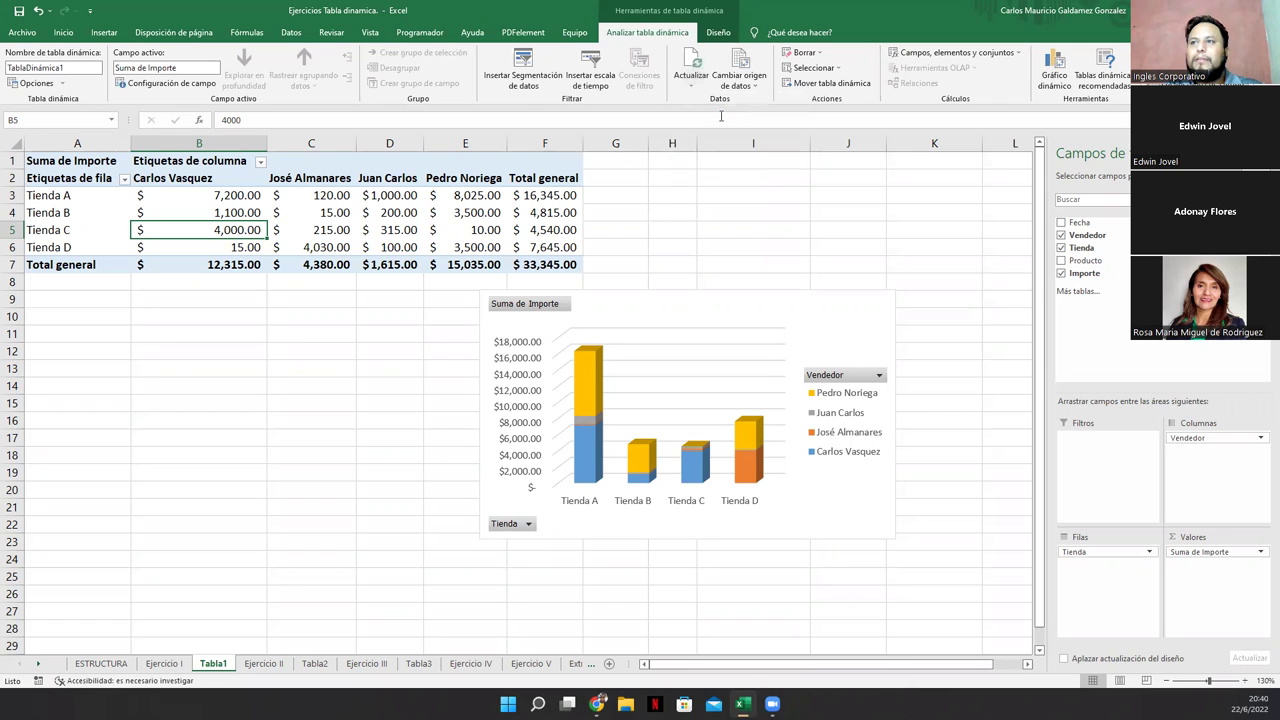
- Review the source records on Ejercicio I once more and return to the pivot chart on Tabla1
left_click_drag(266, 232, 330, 245)
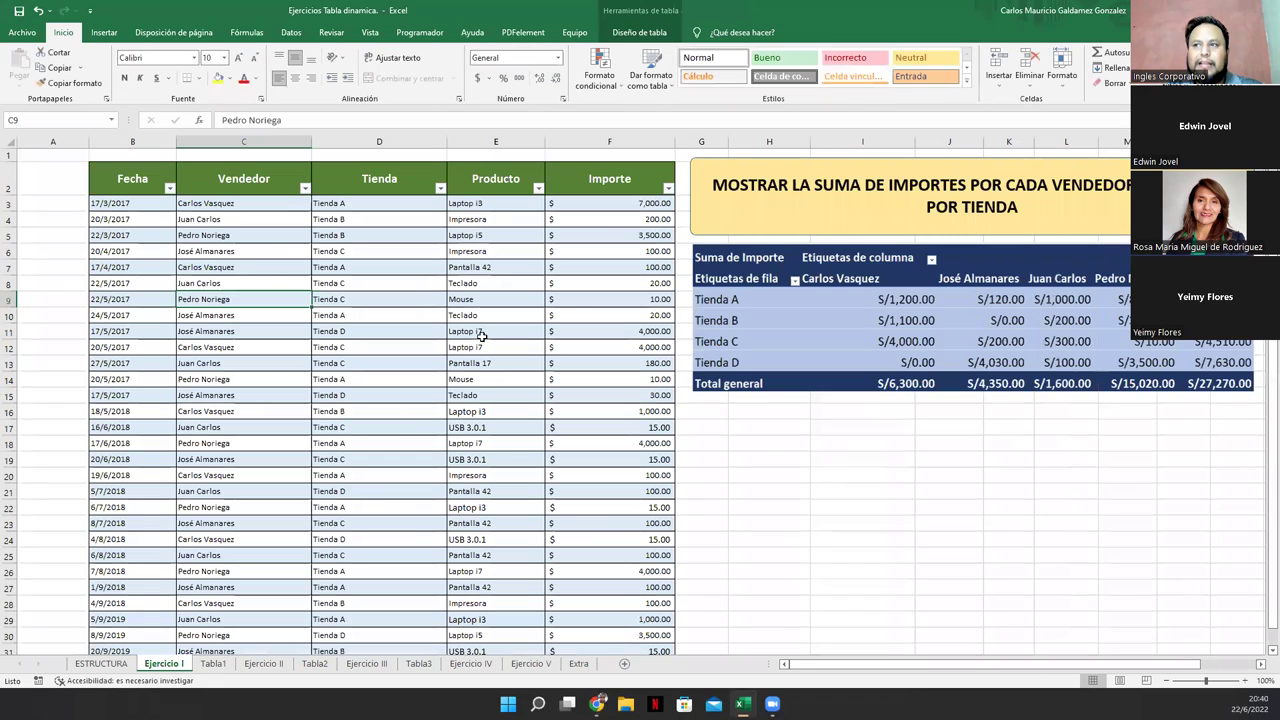
left_click(164, 663)
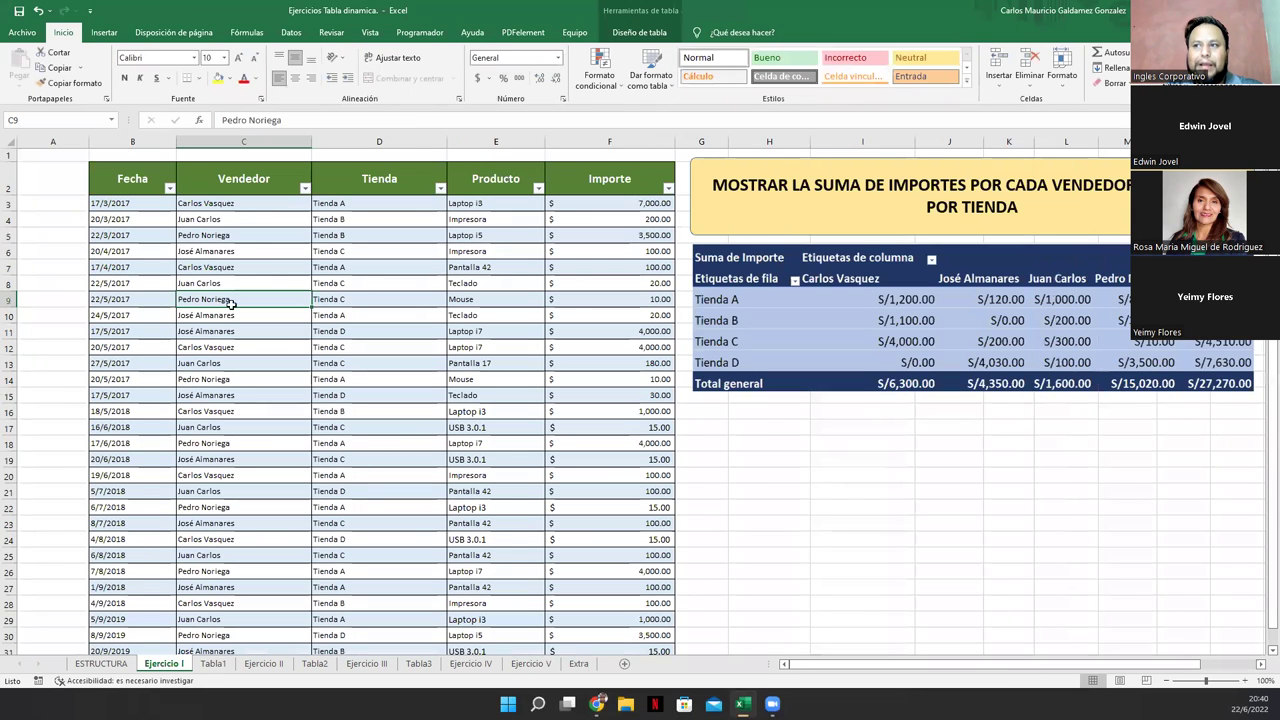
left_click(213, 664)
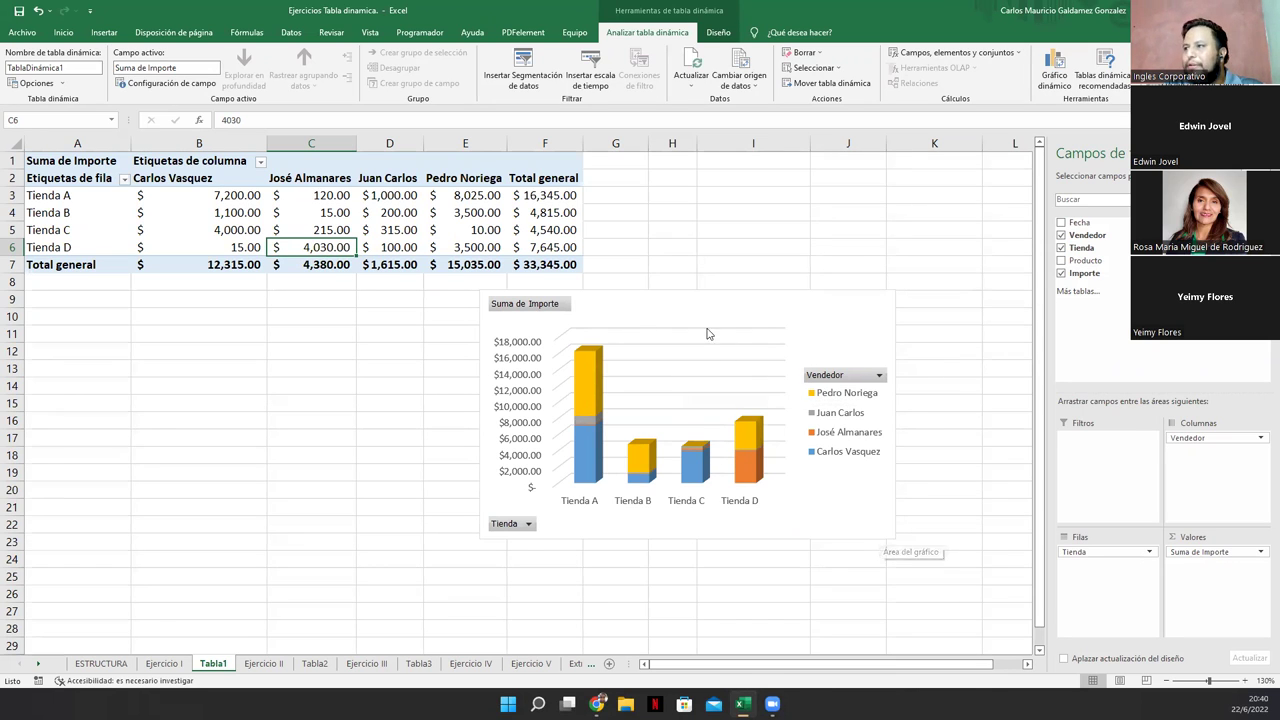
- Swap the pivot chart's fields so Vendedor is the axis category and Tienda the legend, and add Producto below Vendedor
left_click_drag(671, 305, 614, 308)
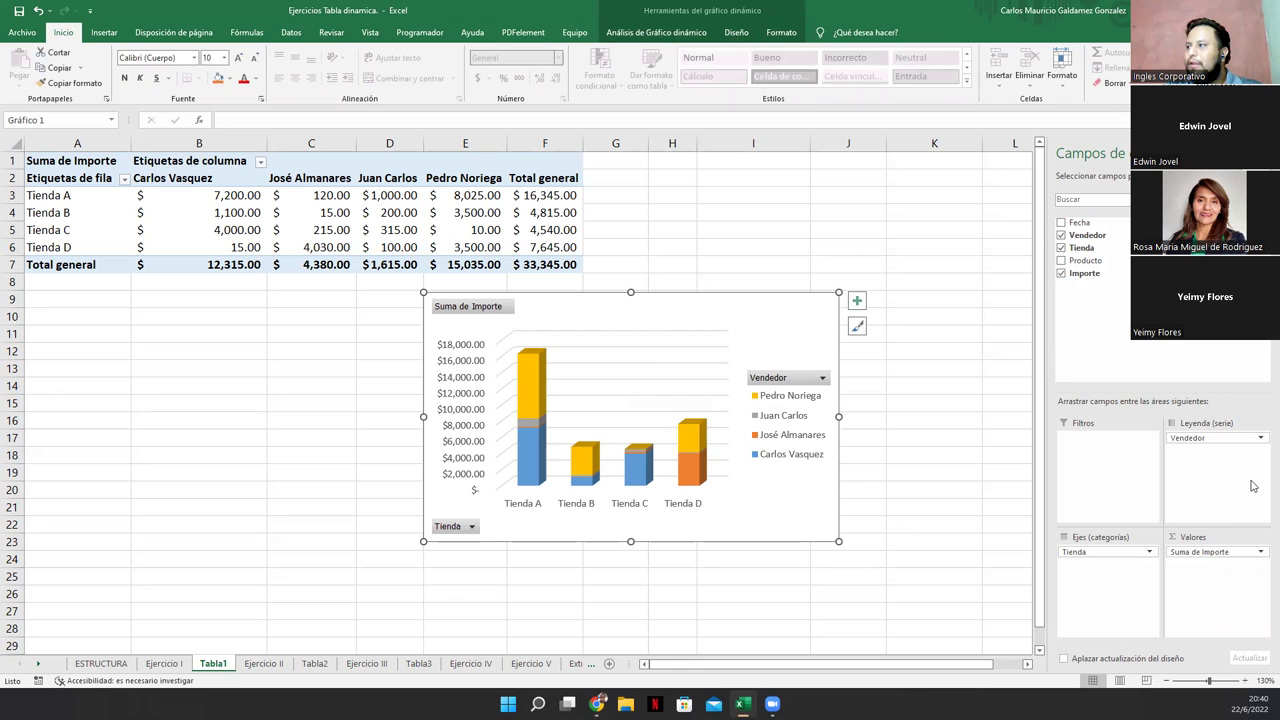
left_click_drag(1107, 603, 1202, 469)
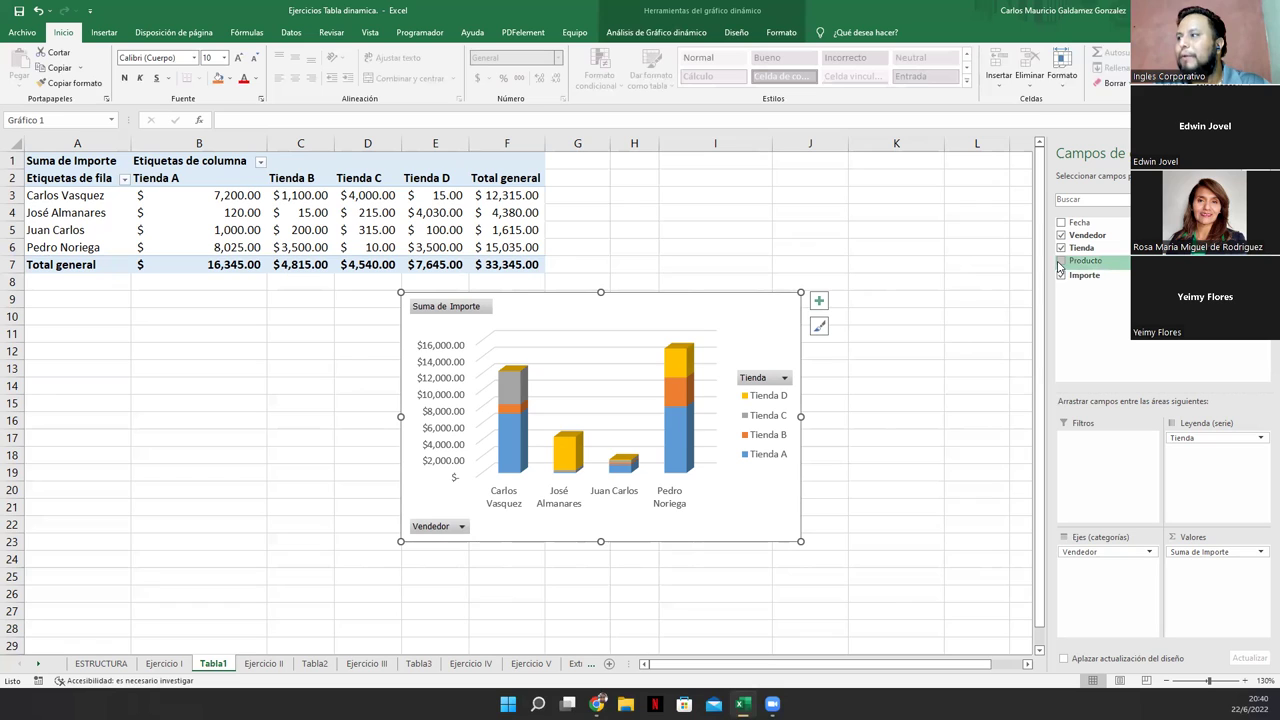
left_click_drag(1061, 263, 1080, 576)
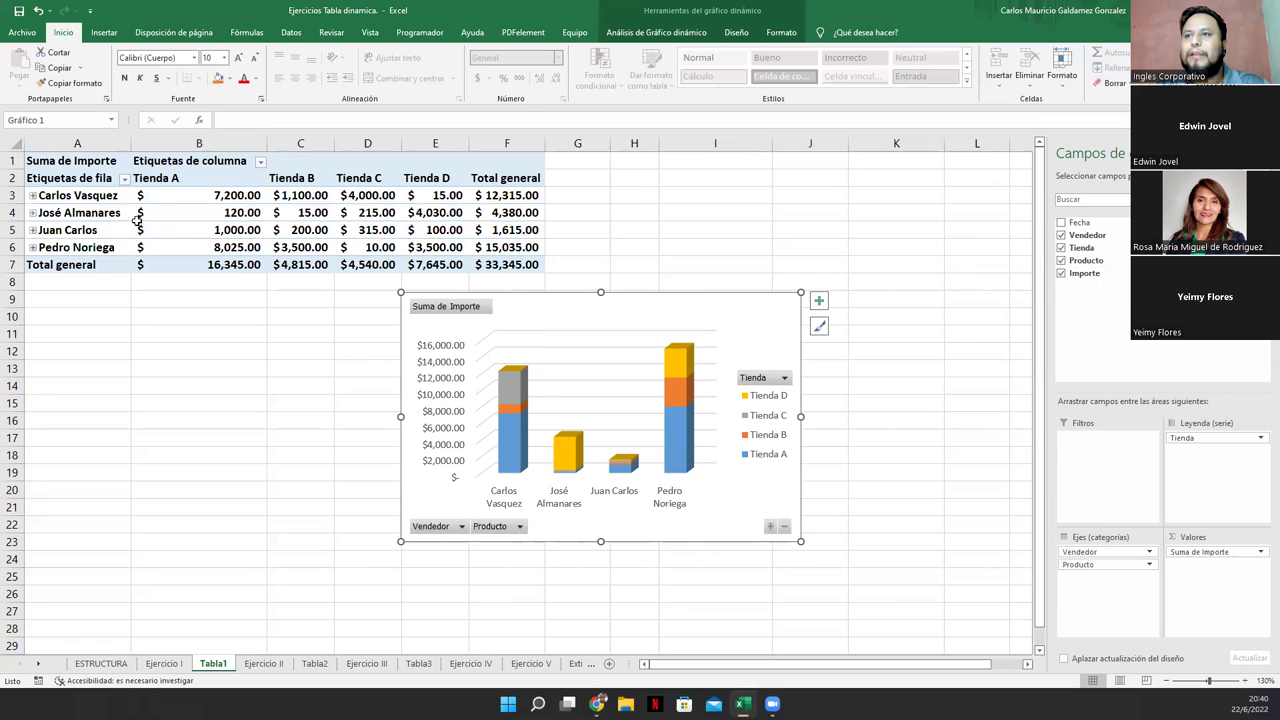
- Expand and collapse the first seller's product breakdown, moving the chart clear of the pivot table
left_click(33, 196)
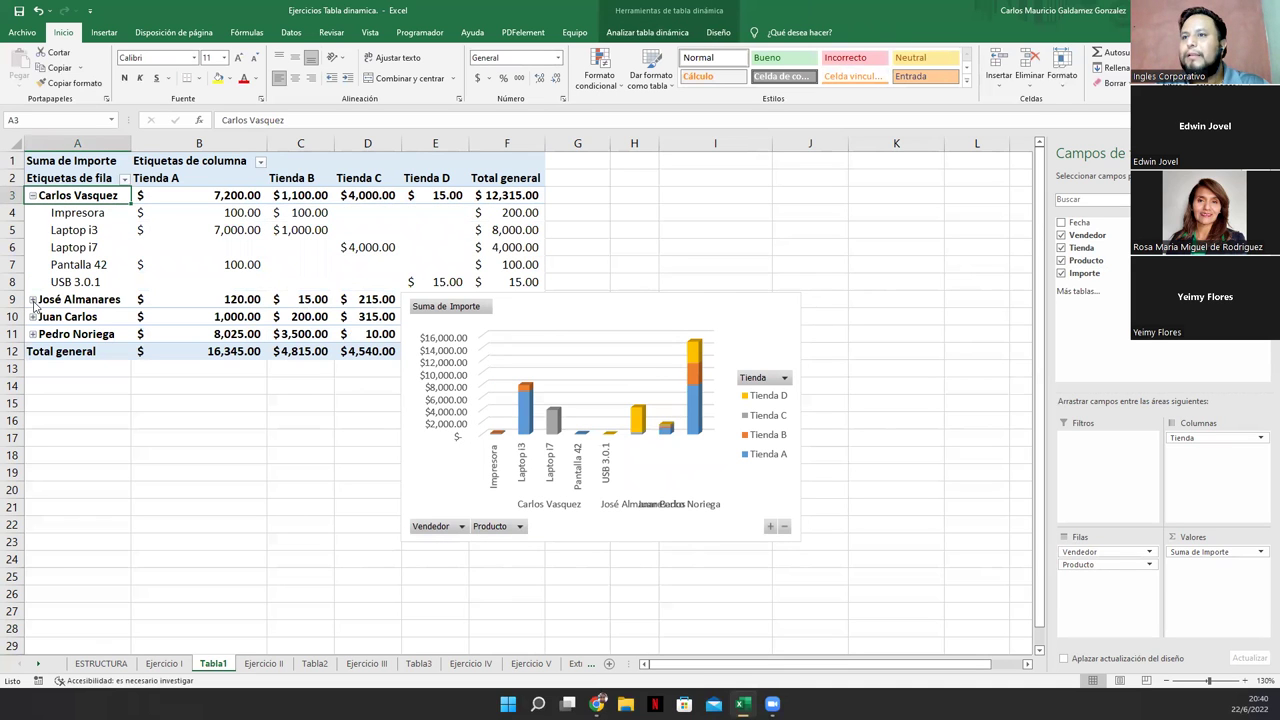
left_click_drag(631, 307, 786, 312)
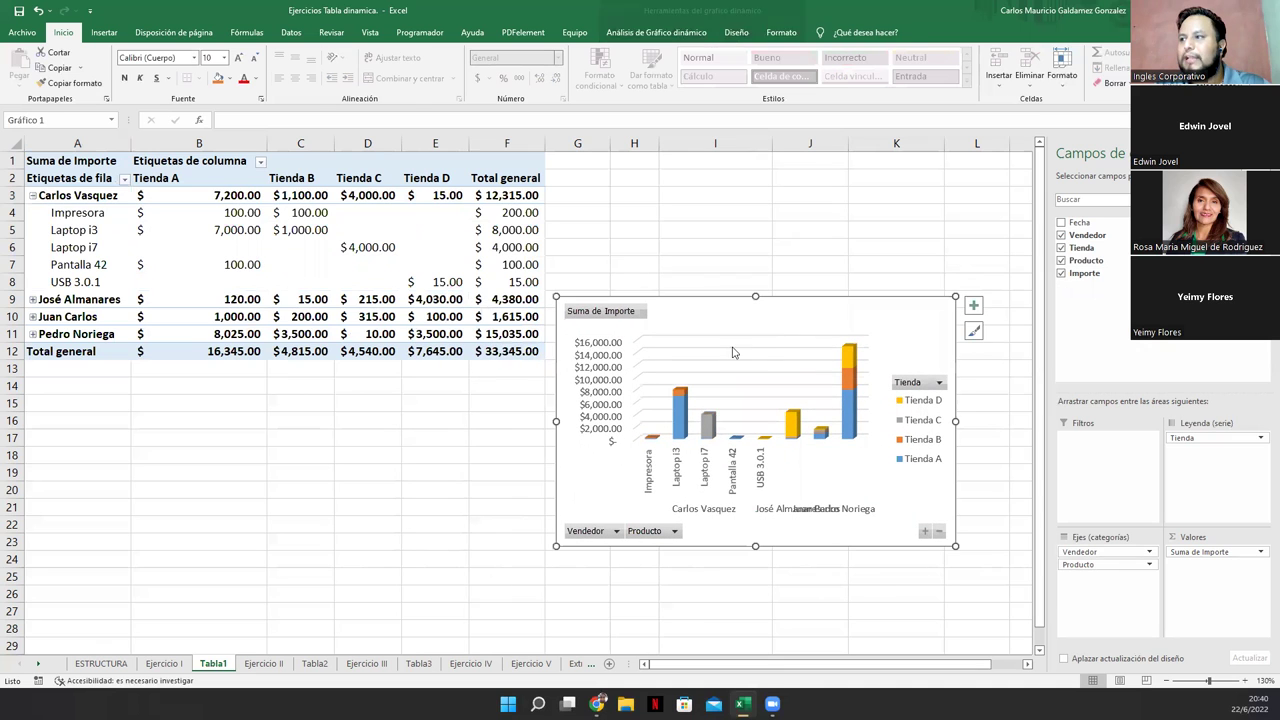
left_click(32, 196)
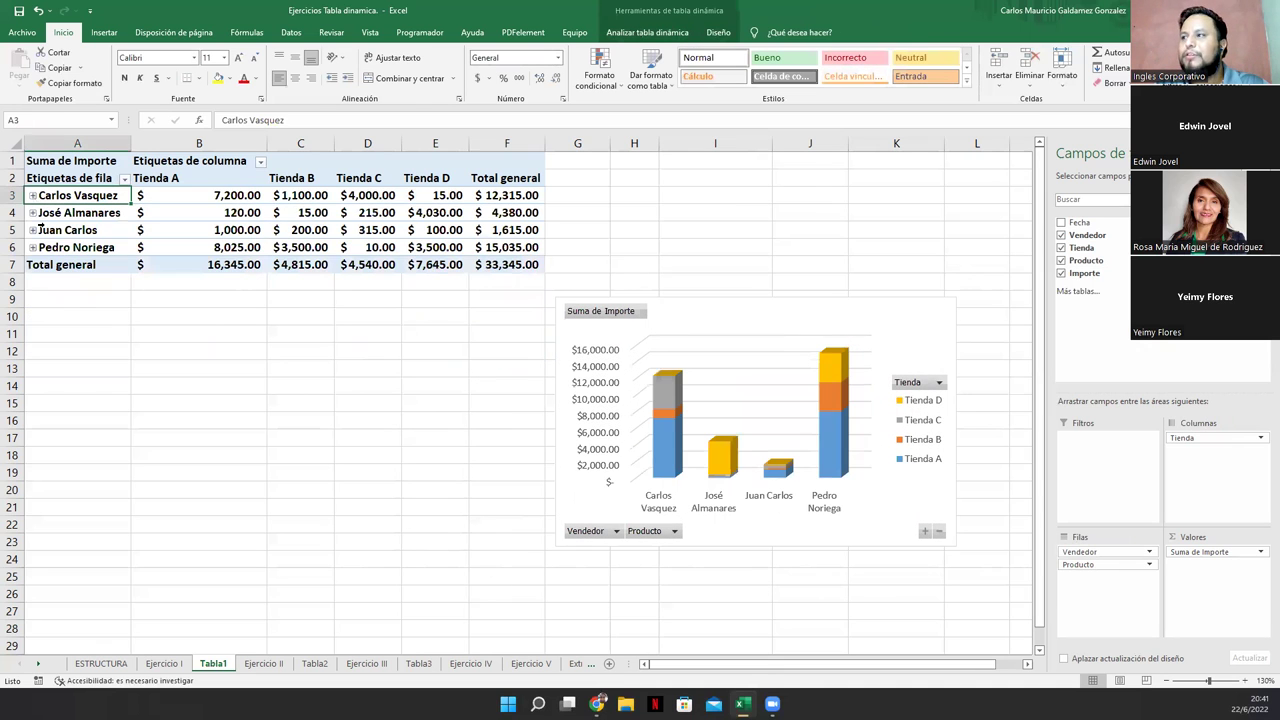
- Try to open the Producto filter on the pivot chart
left_click(658, 381)
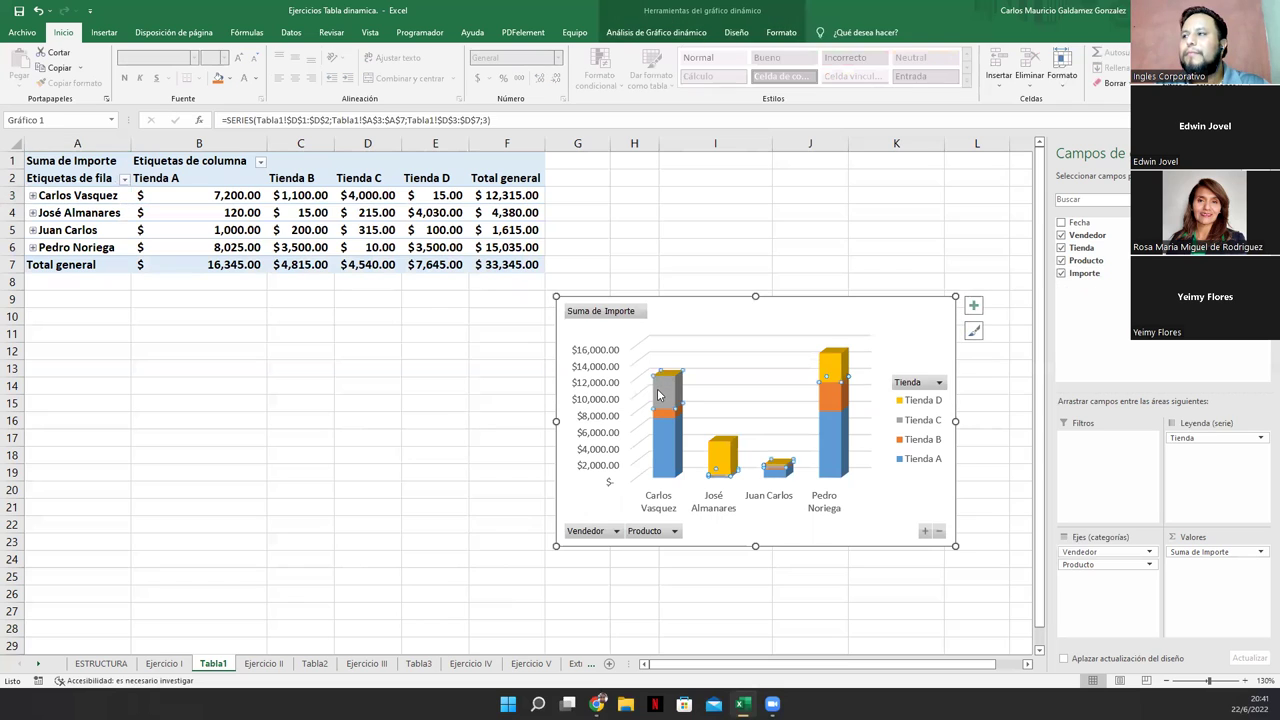
left_click(589, 505)
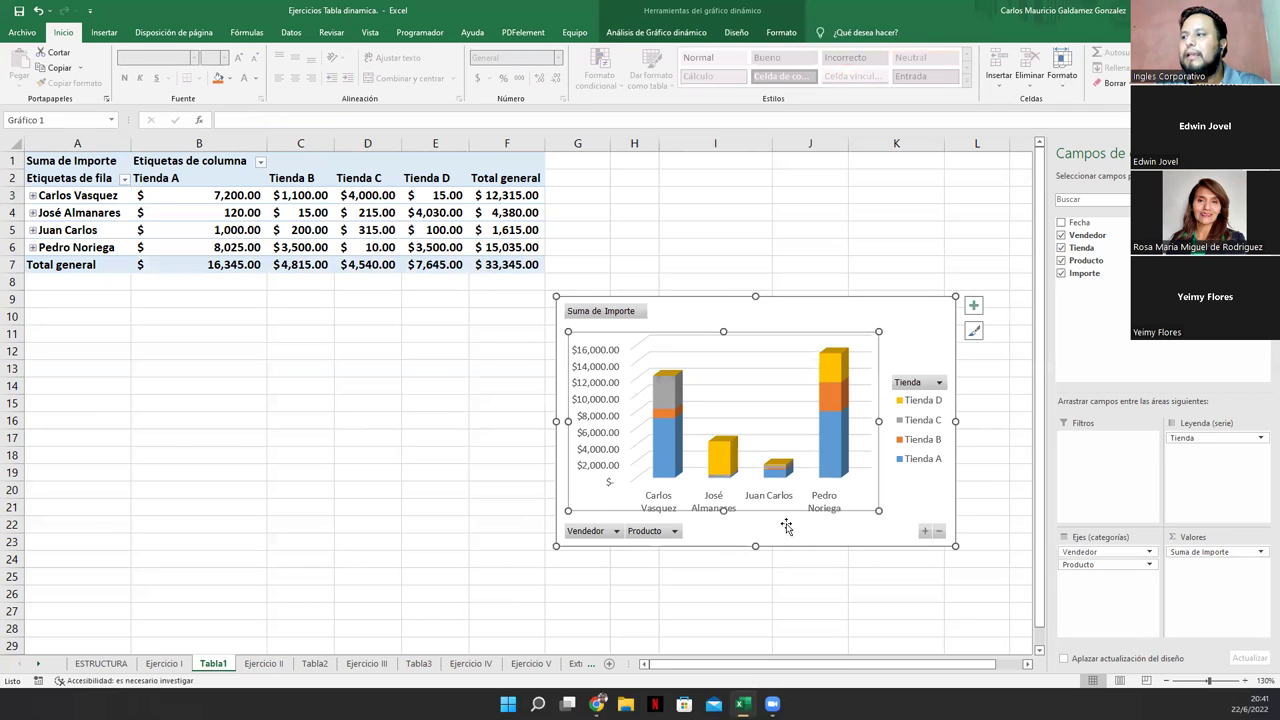
left_click(656, 532)
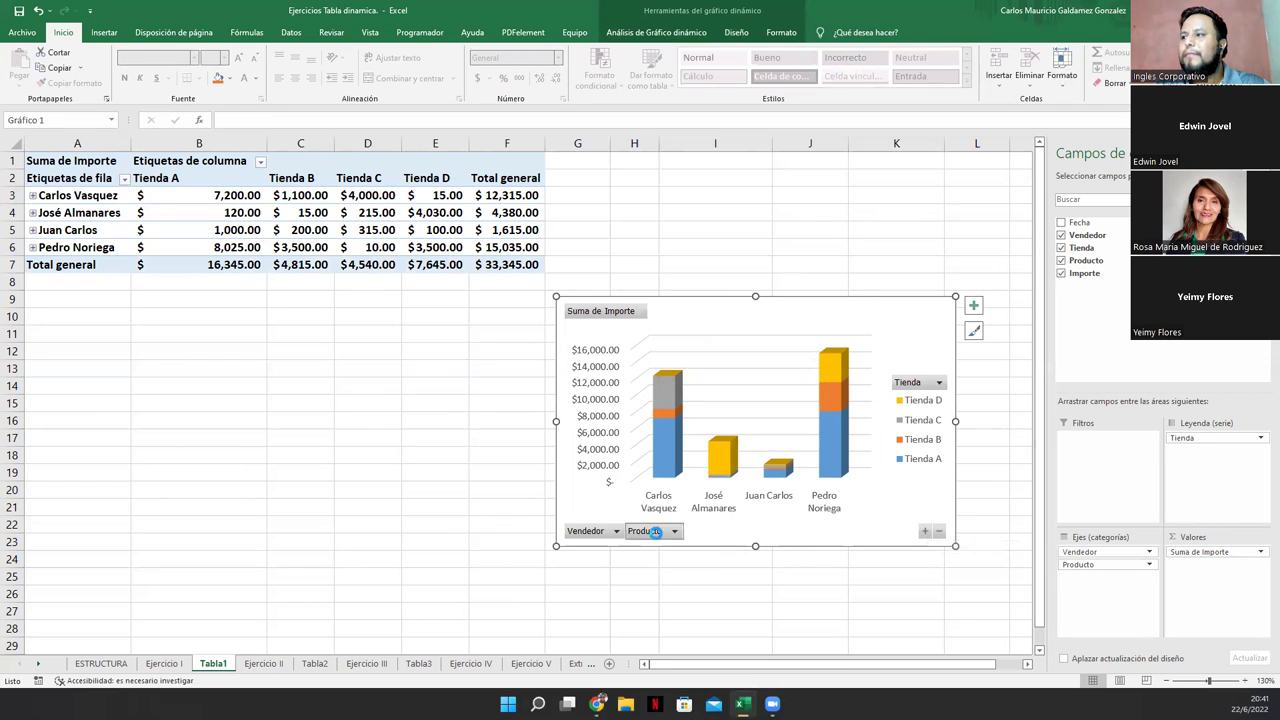
left_click(657, 536)
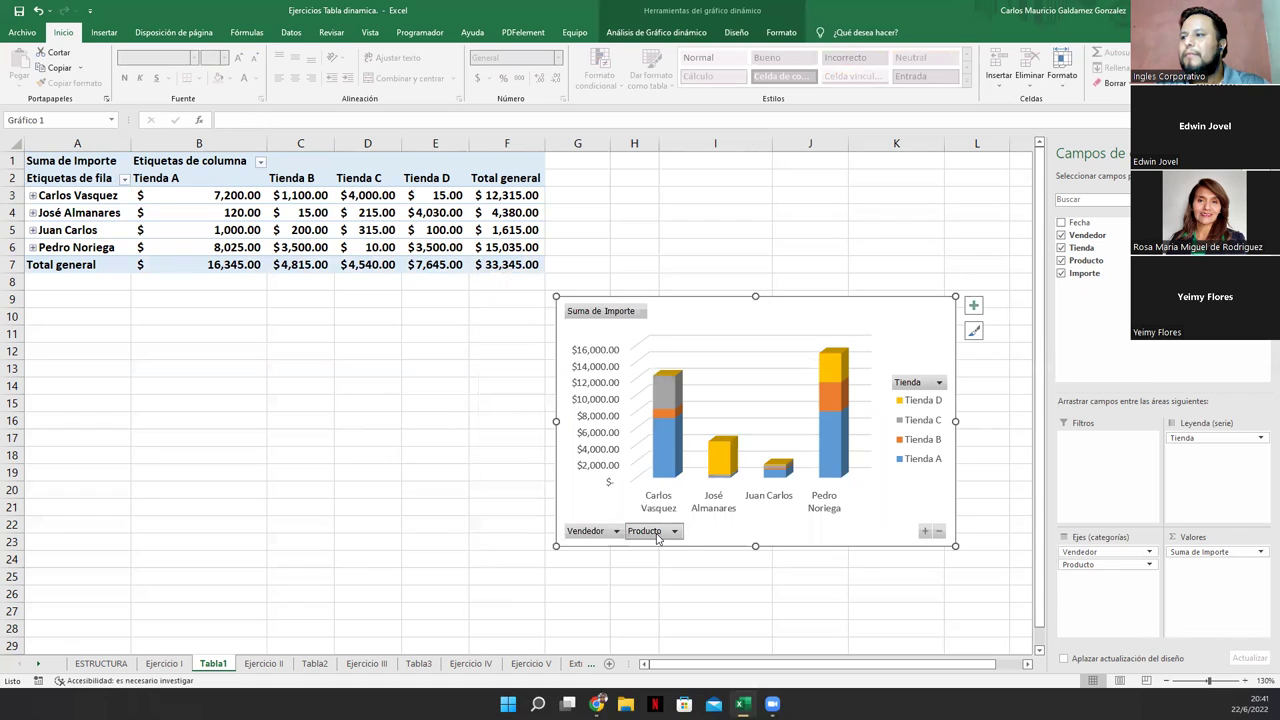
- Expand and collapse the product breakdowns of the second, third and fourth sellers in turn to view their sales
left_click(32, 214)
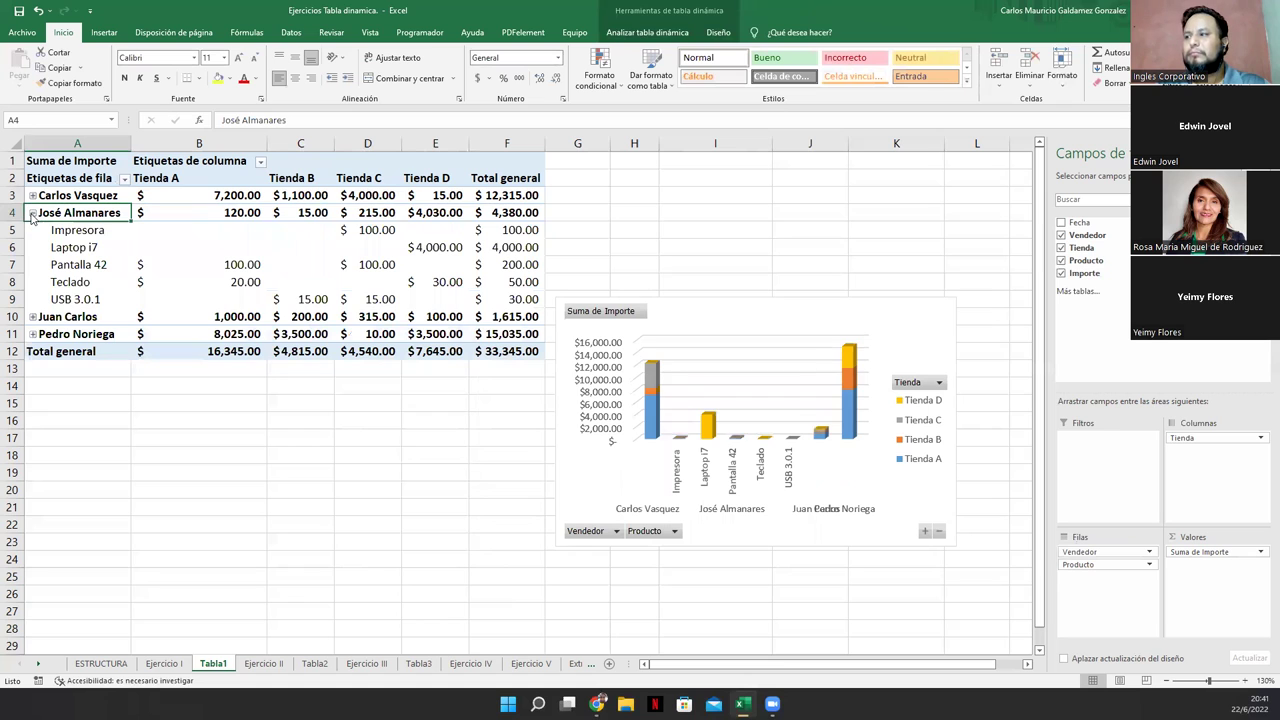
left_click(32, 214)
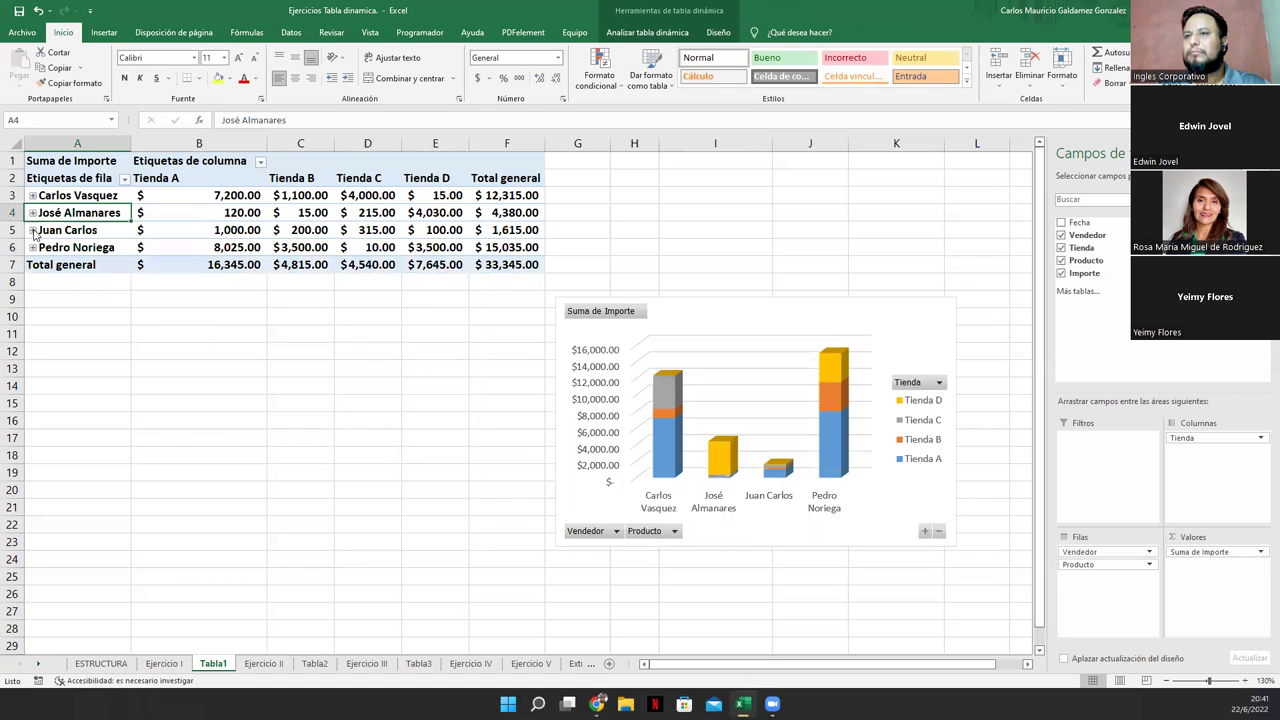
left_click(33, 231)
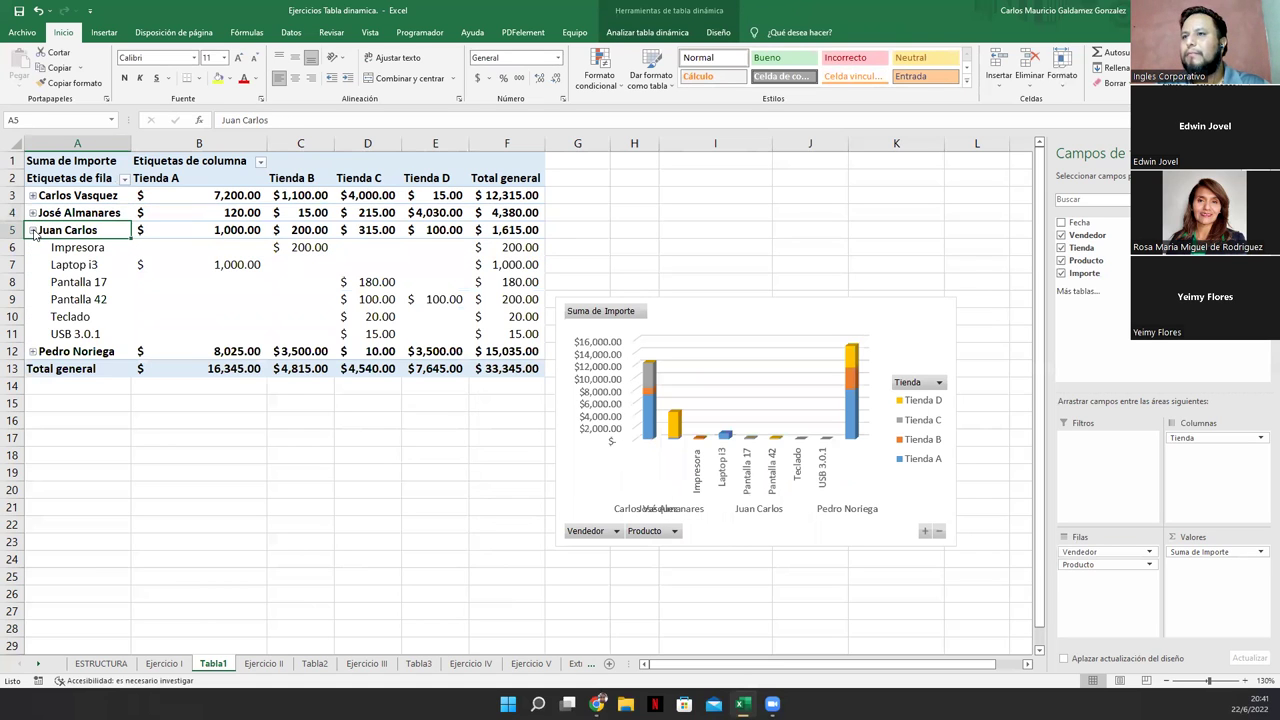
left_click(33, 231)
left_click(33, 248)
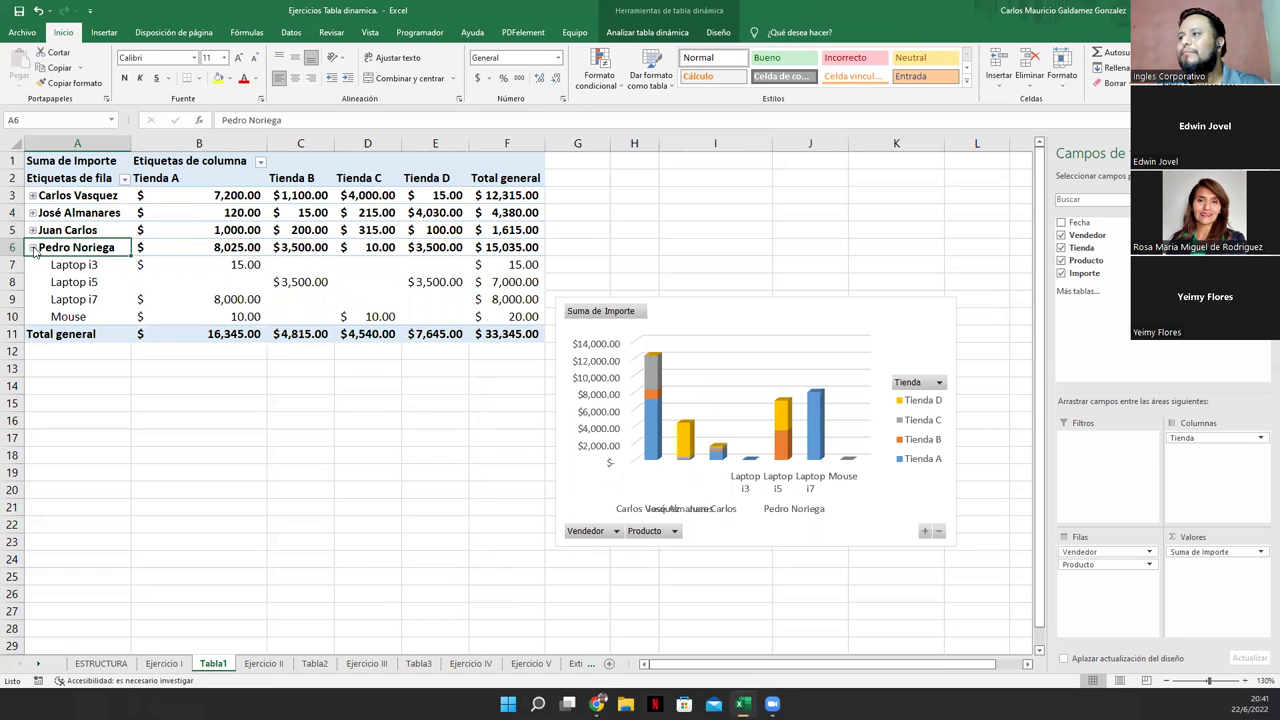
left_click(33, 248)
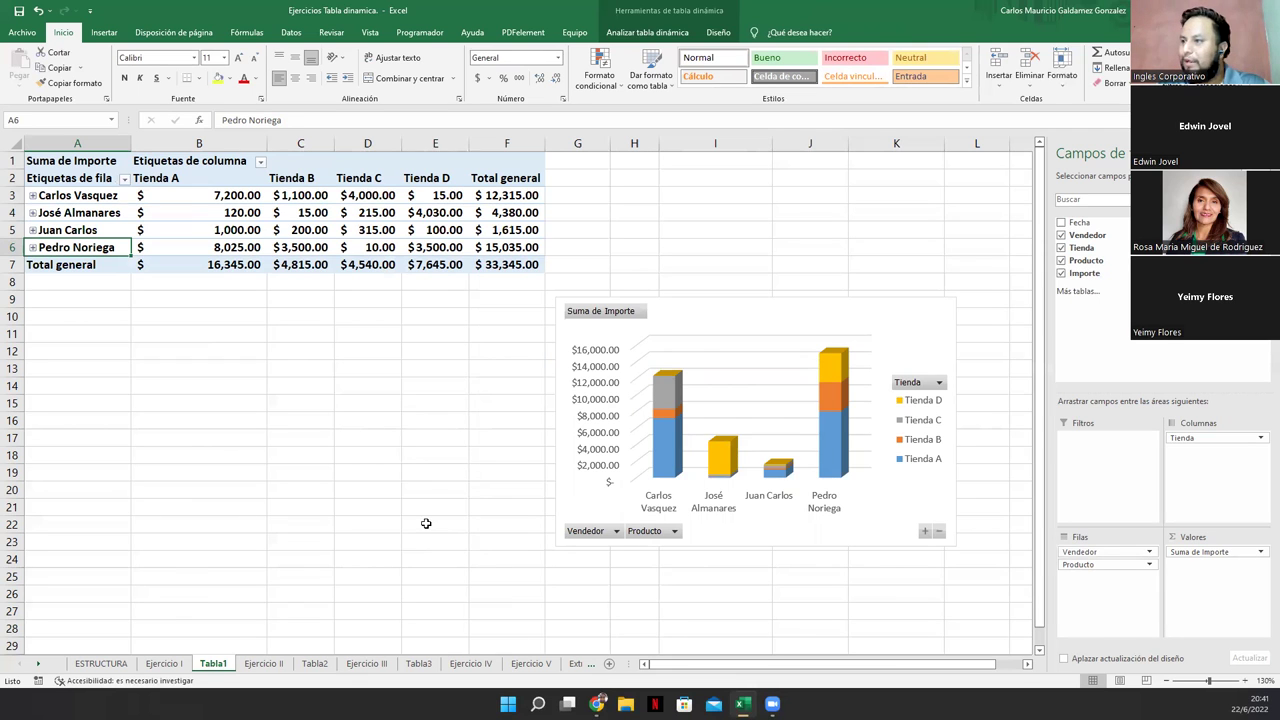
- Move the pivot chart closer to the table, over about columns F to K from row 9 down
left_click(726, 317)
mouse_move(726, 320)
left_mouse_down()
mouse_move(656, 352)
mouse_move(610, 310)
left_mouse_up()
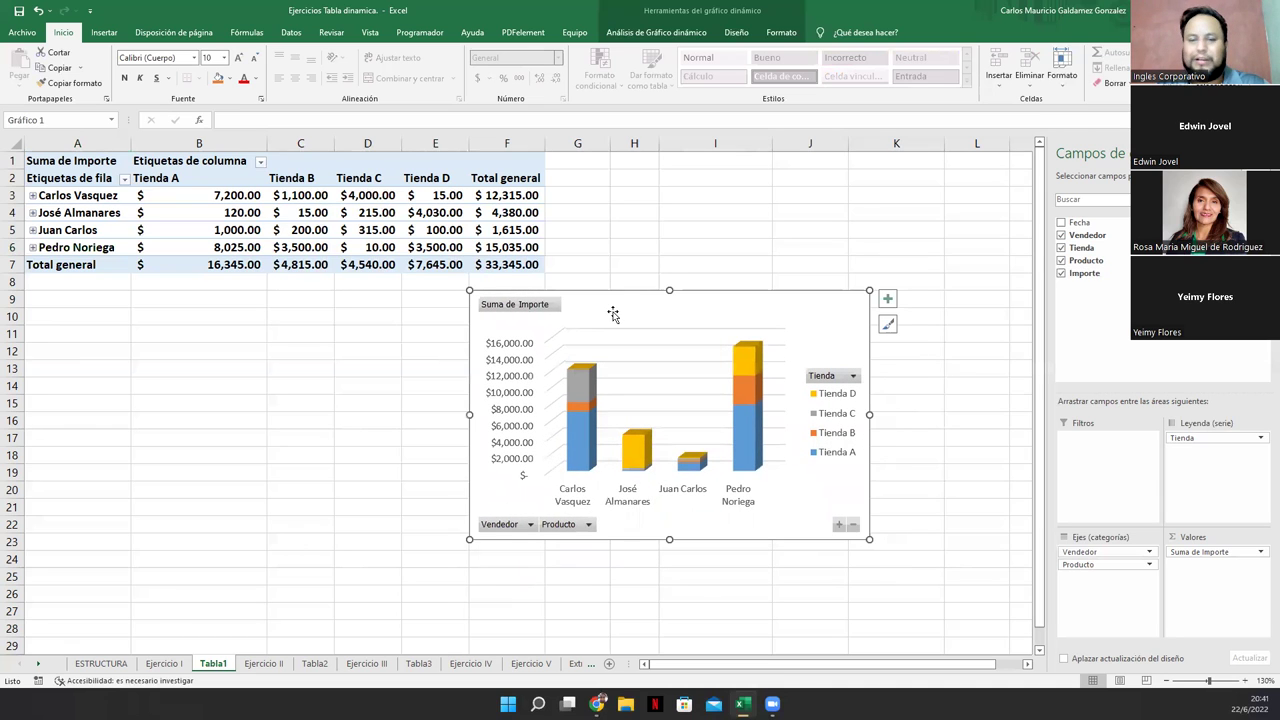
- Enlarge the pivot chart to span about columns B to K, rows 9 to 28, and toggle the first seller's product breakdown
left_click_drag(469, 540, 204, 635)
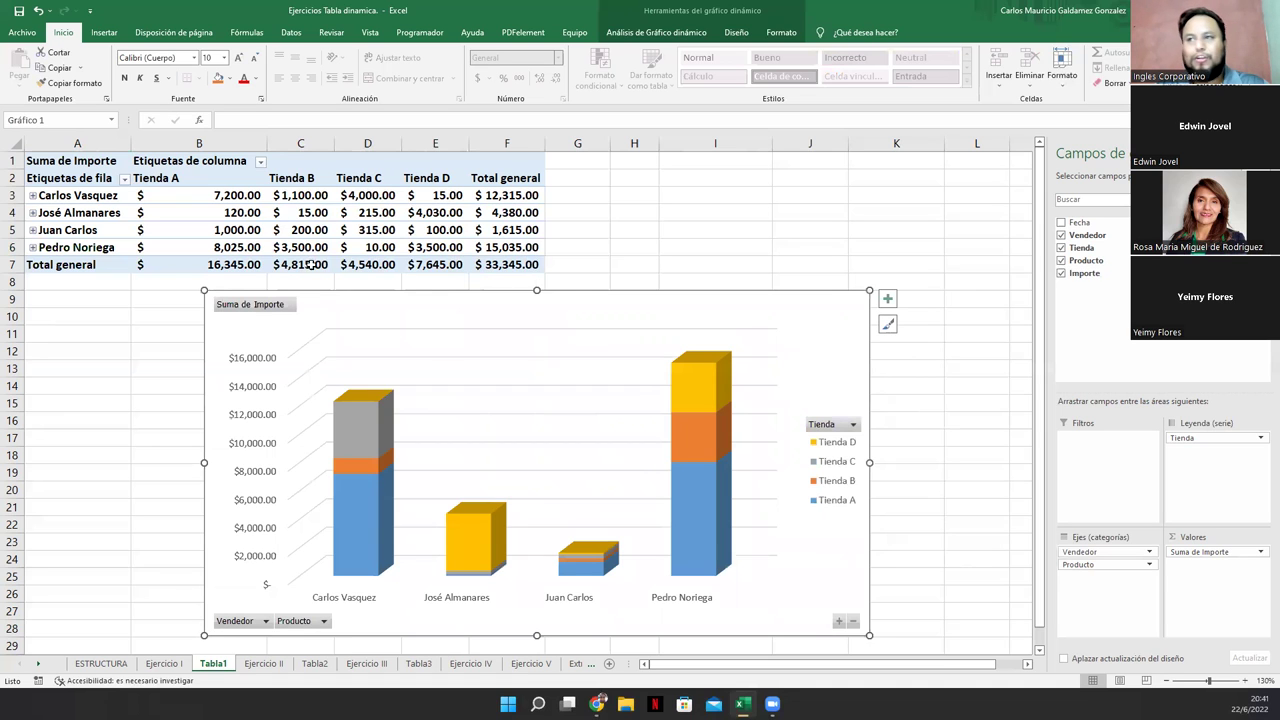
left_click(31, 196)
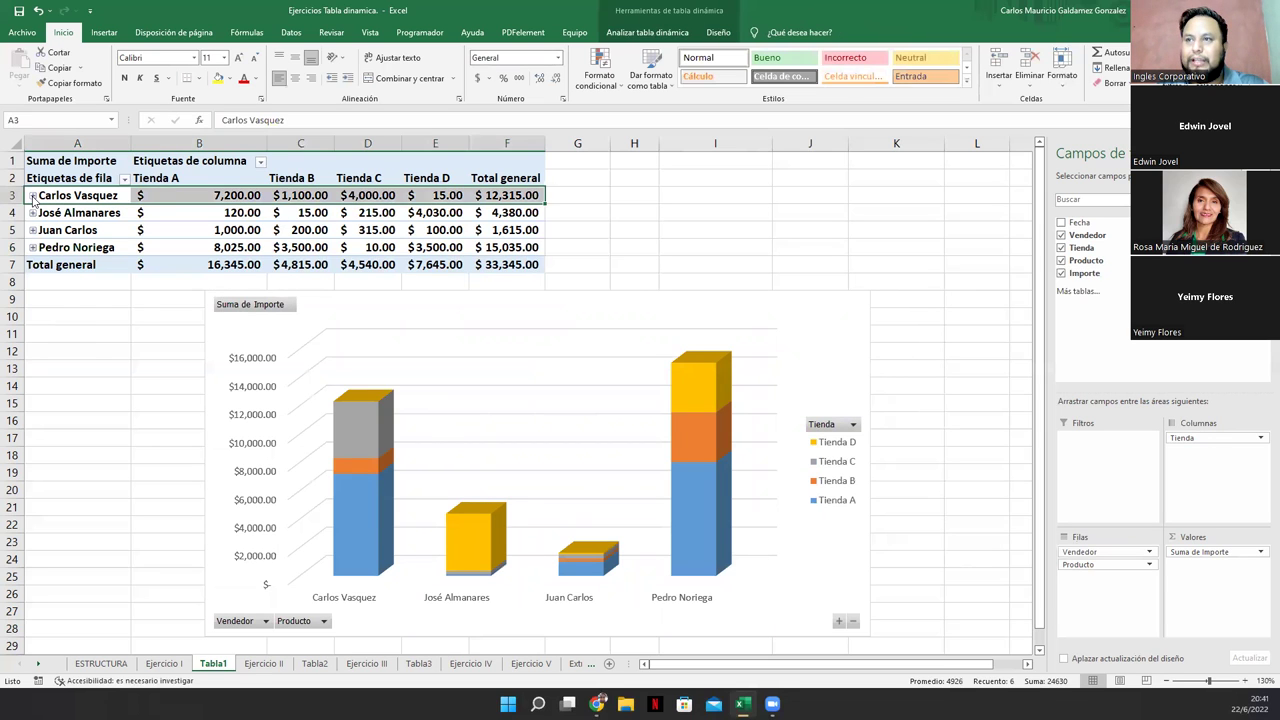
left_click(32, 196)
left_click(32, 196)
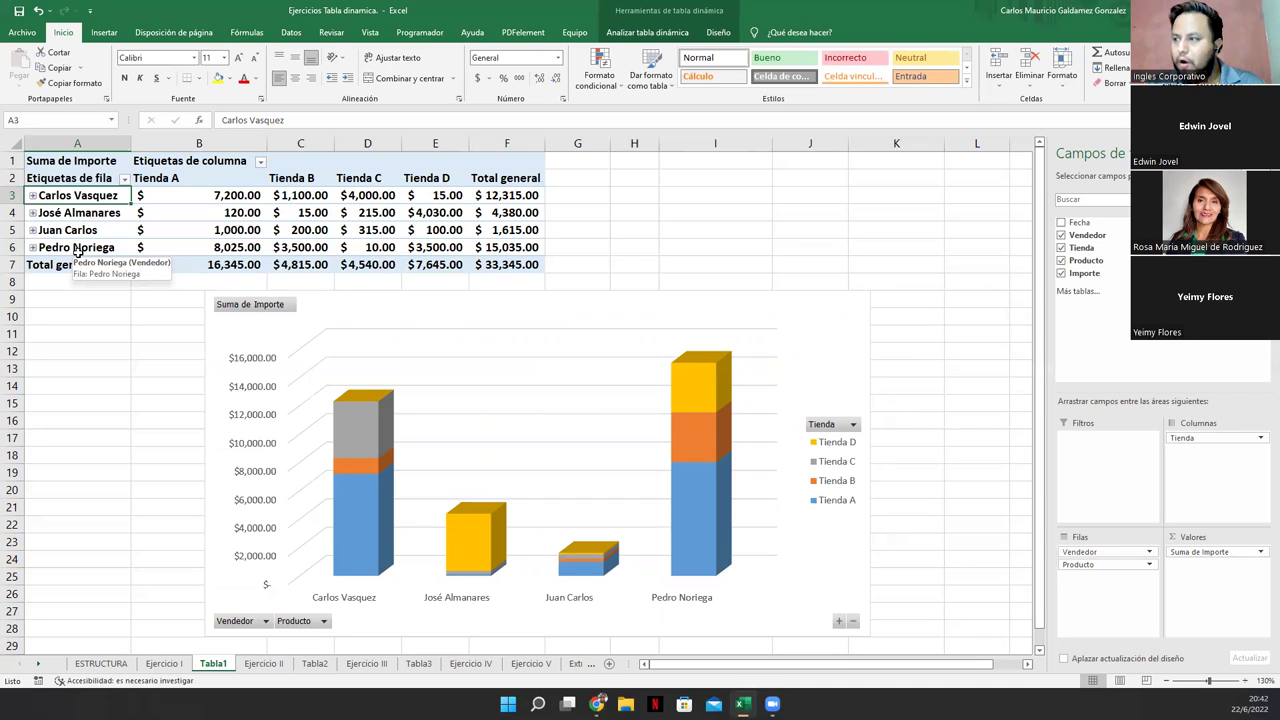
- Open the Tienda, Producto and Vendedor filter lists on the pivot chart to view their options, leaving the filters unapplied
left_click(849, 426)
left_click(323, 621)
left_click(323, 621)
left_click(241, 622)
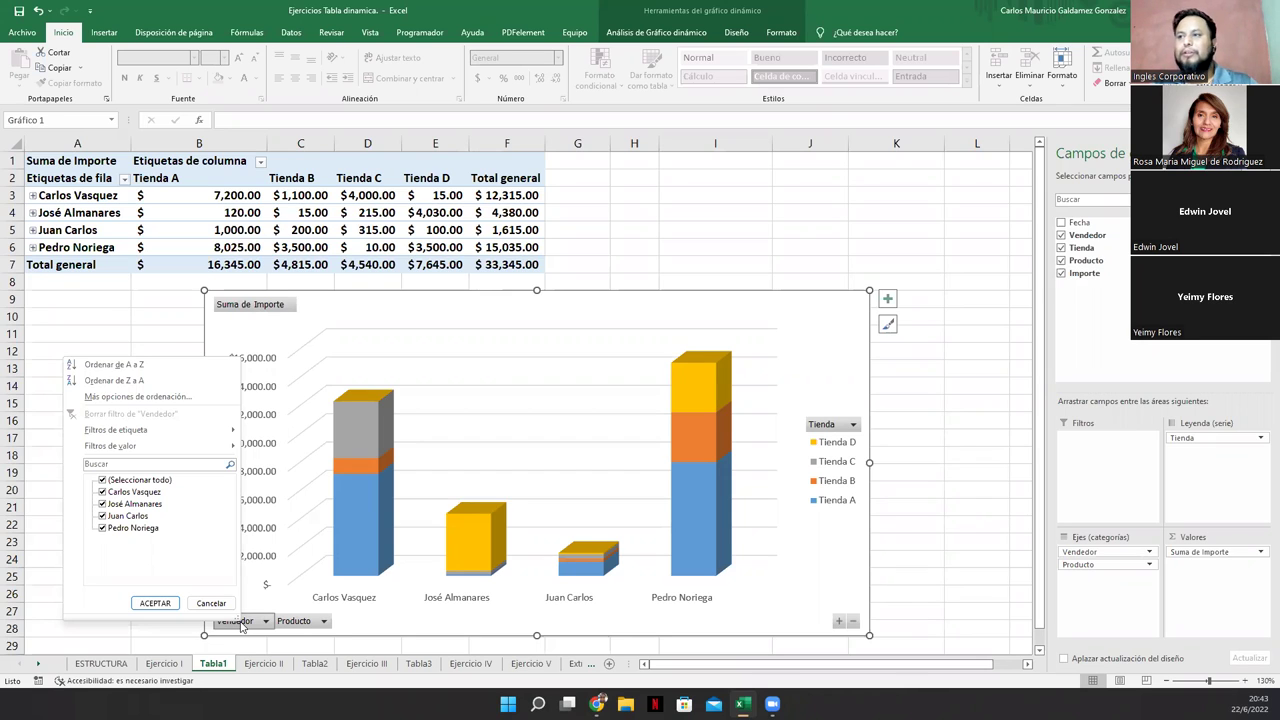
left_click(508, 316)
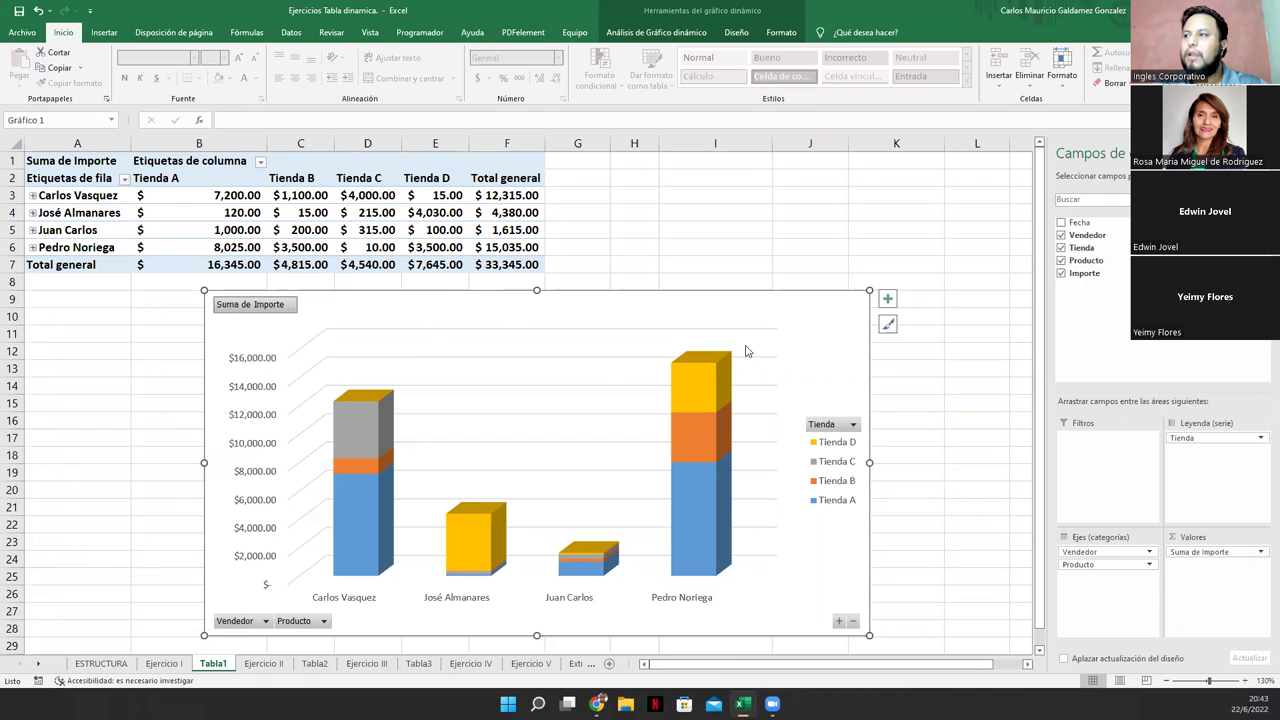
- Reposition the pivot chart below the pivot table so it starts at column B, row 9
left_click_drag(715, 313, 780, 310)
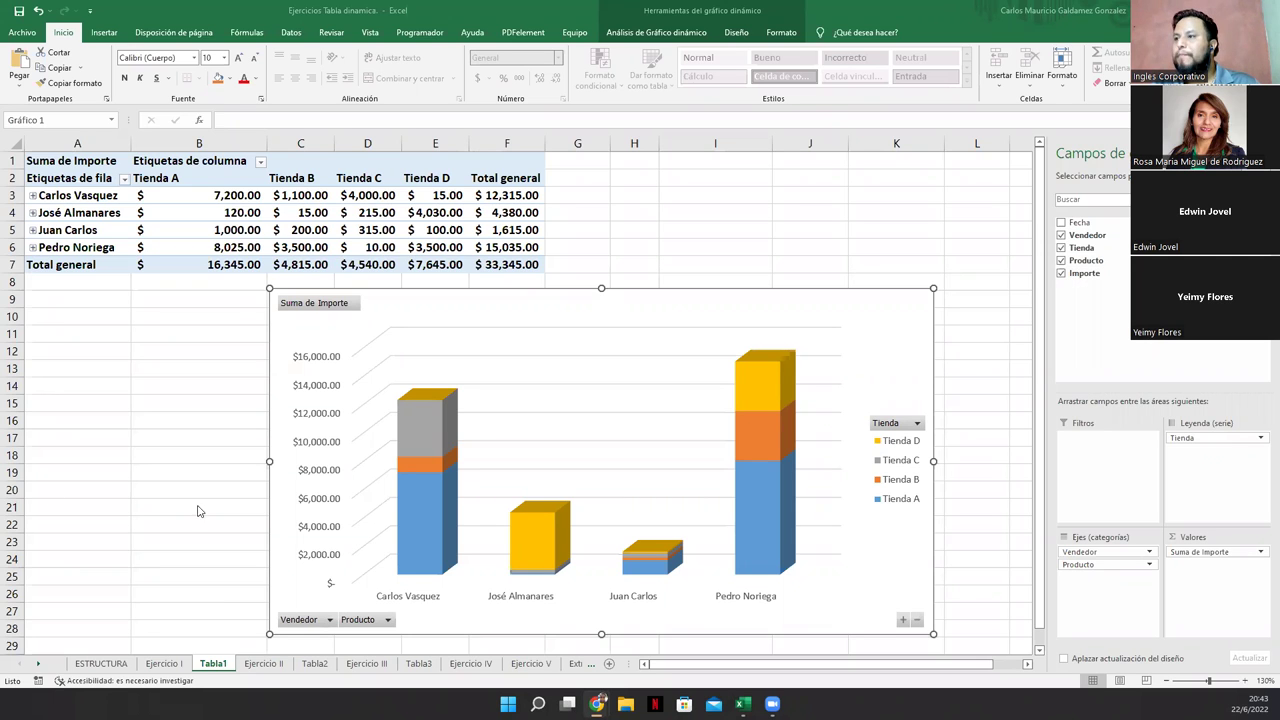
left_click(494, 314)
left_click_drag(474, 304, 337, 304)
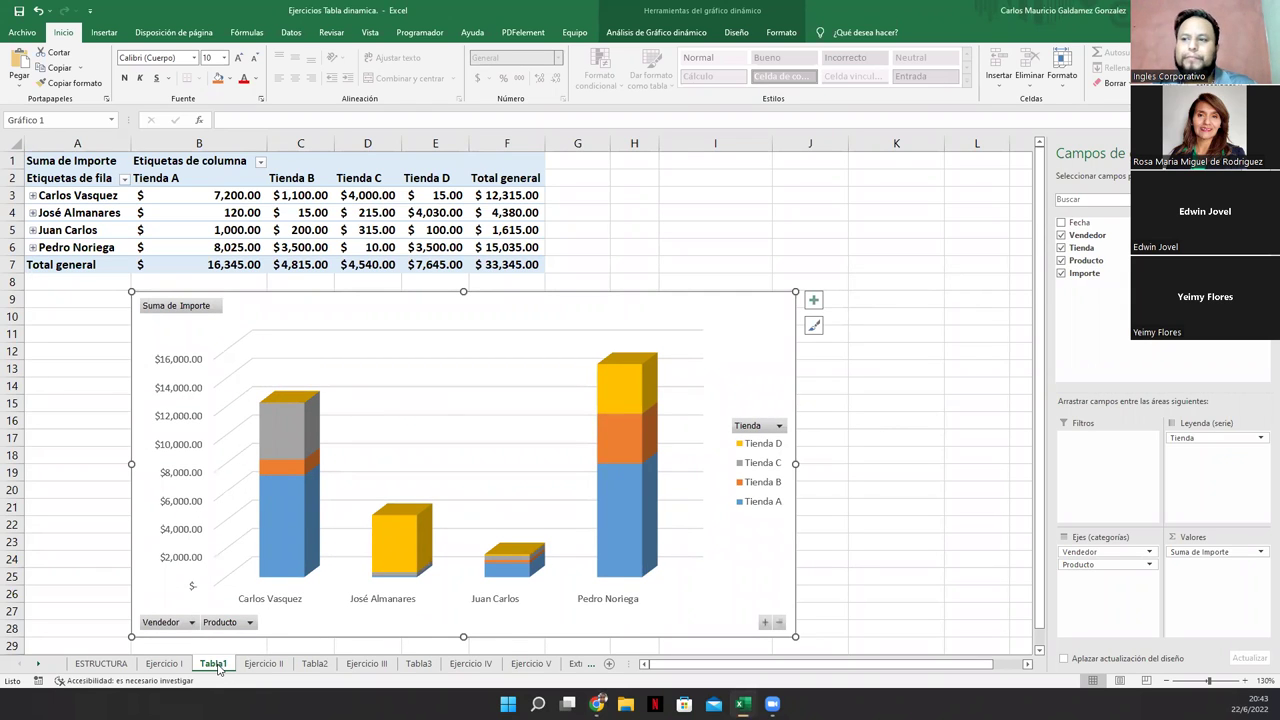
- Rename the Tabla1 sheet as TyG1 and reselect its pivot chart
double_click(216, 665)
key("Return")
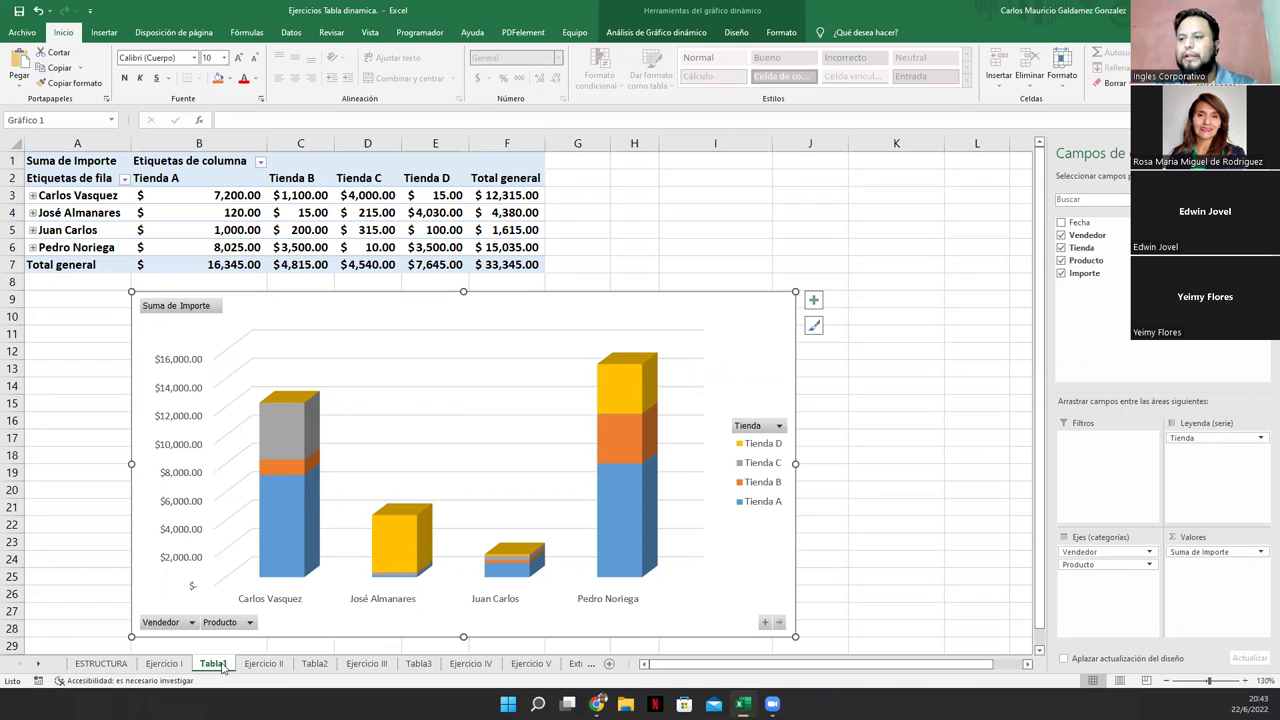
double_click(220, 665)
type("T")
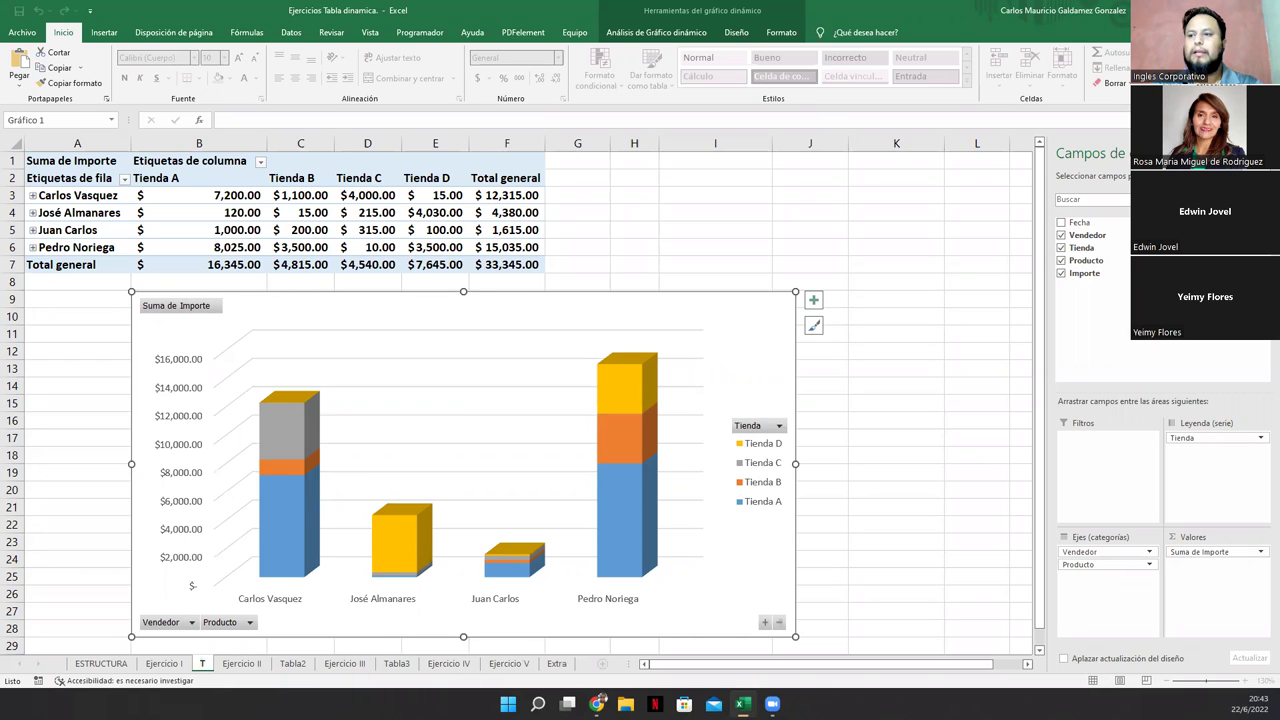
type("yG")
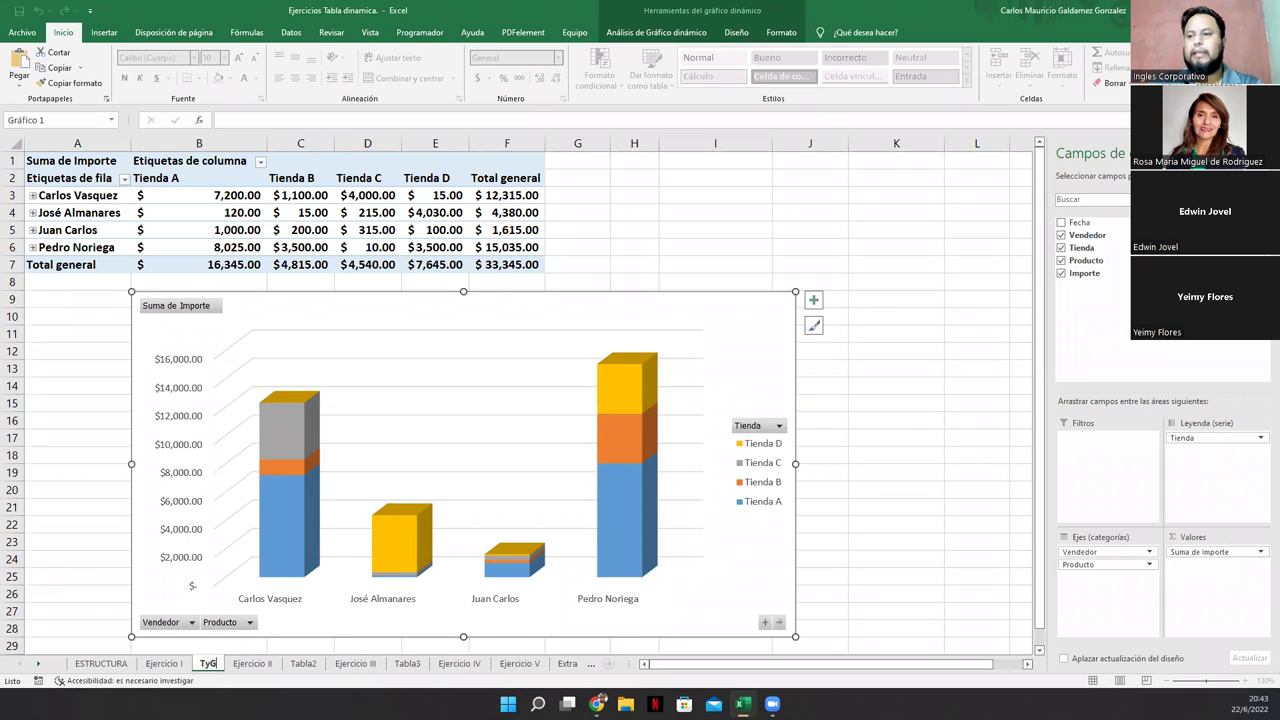
type("1")
key("Return")
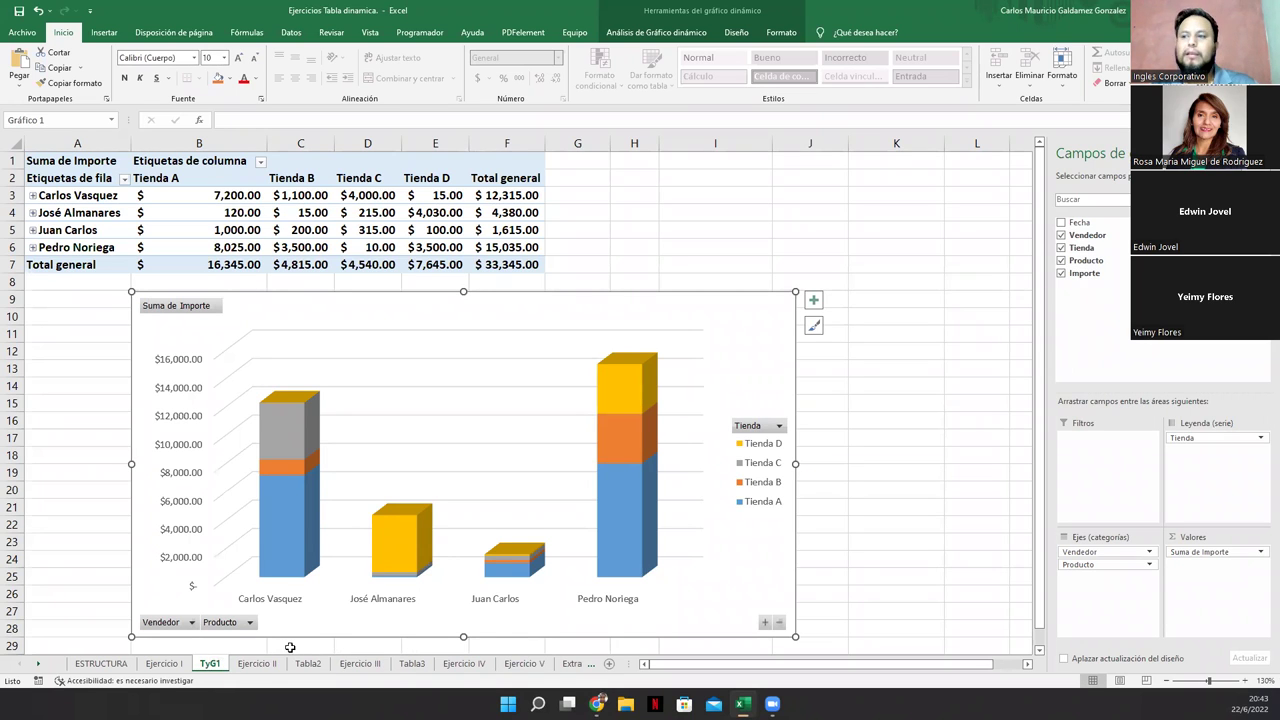
left_click(647, 230)
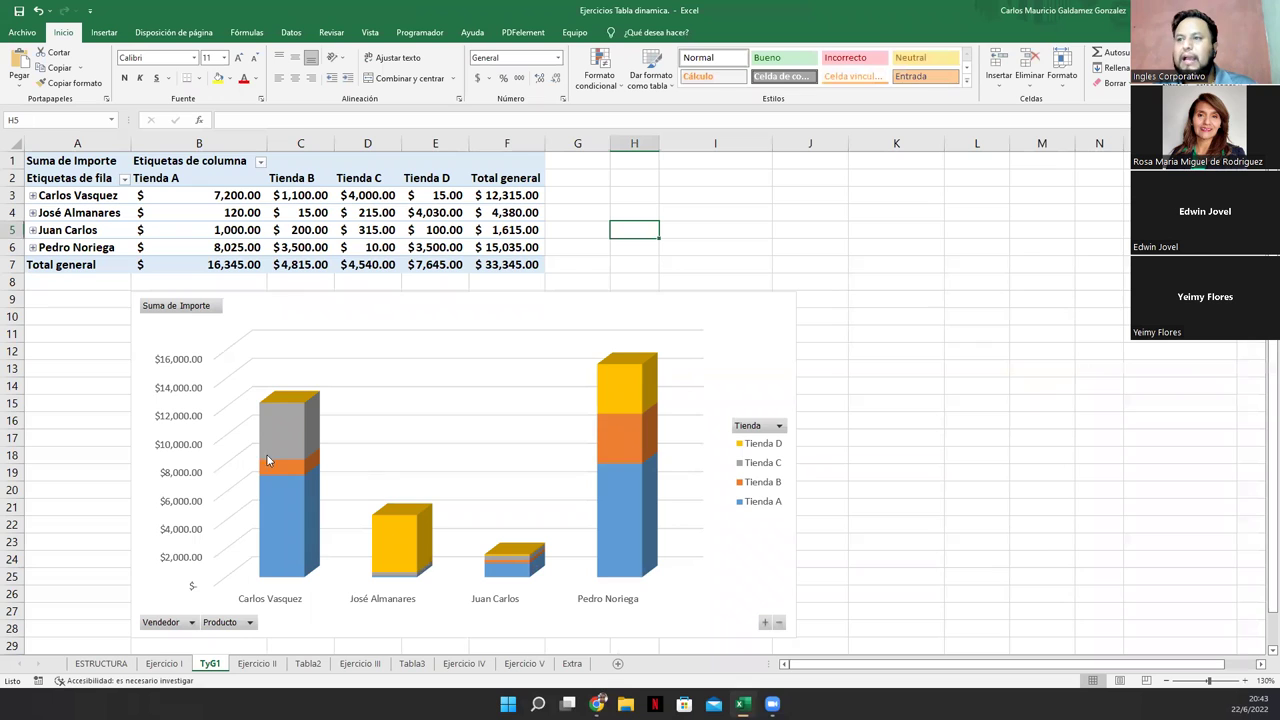
left_click(380, 425)
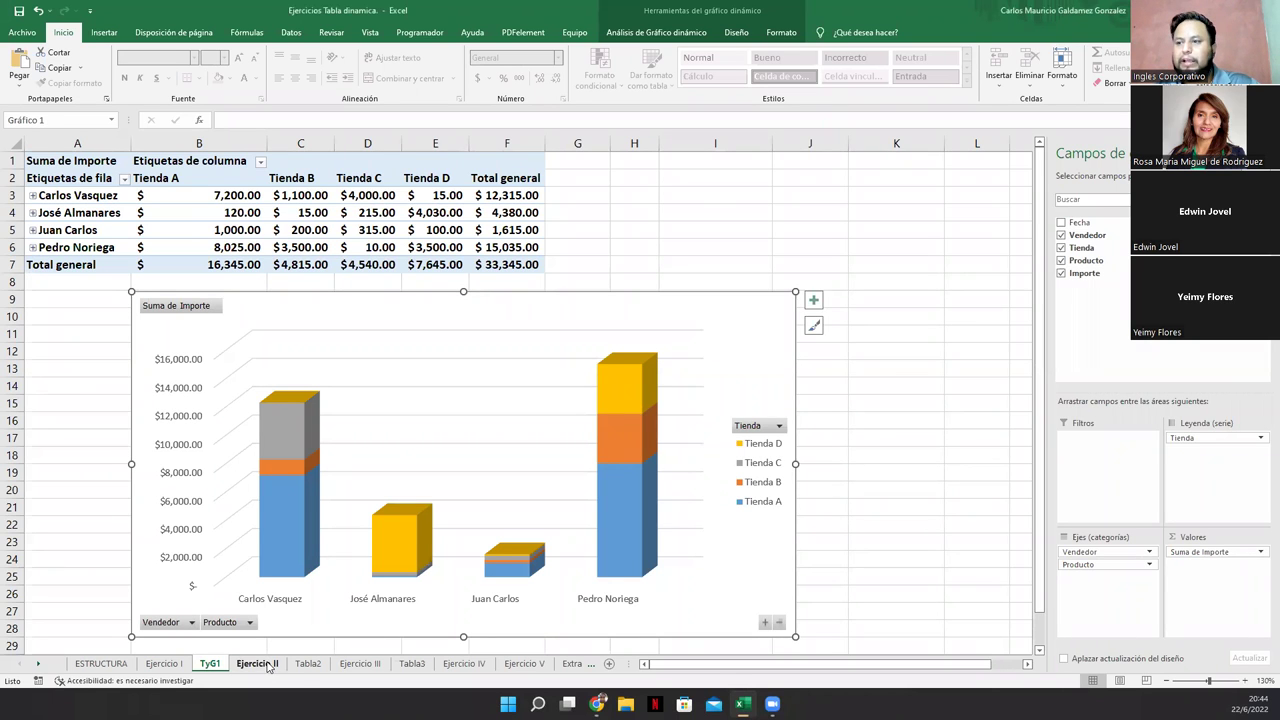
- Look over the yearly and monthly pivot table on the Tabla2 sheet and return to TyG1's chart
left_click(308, 664)
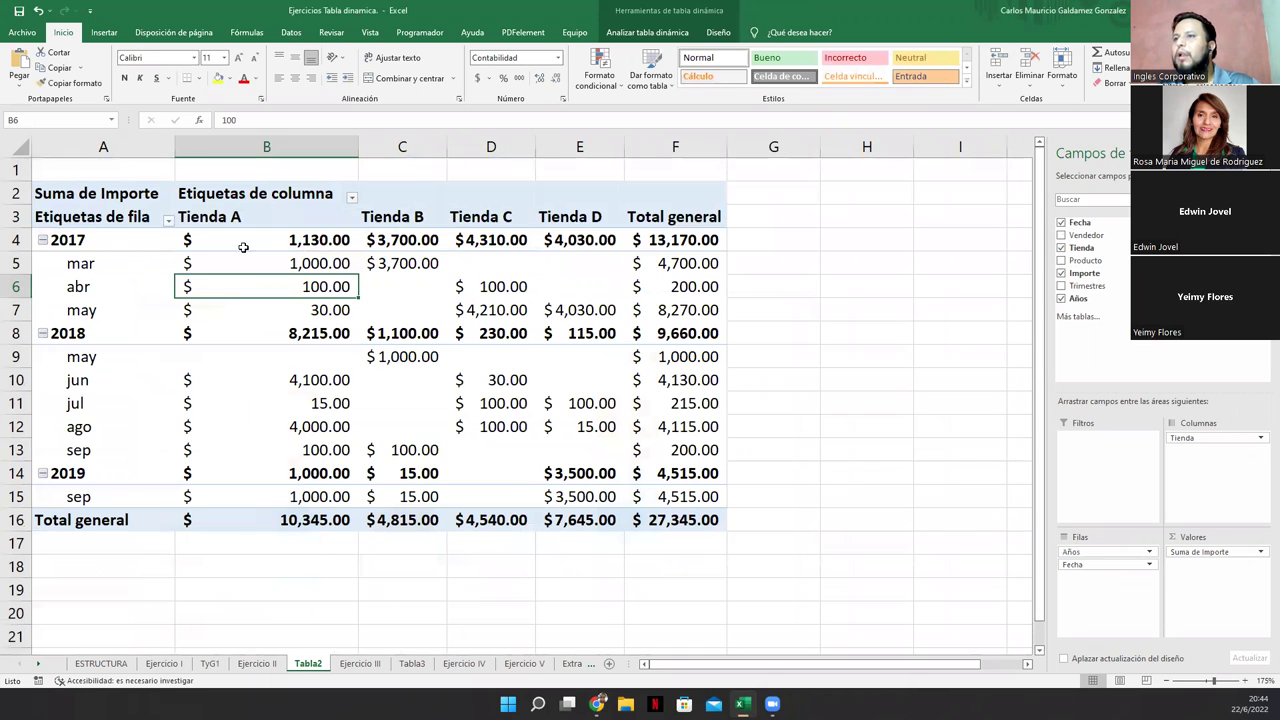
scroll(249, 321, "down", 2)
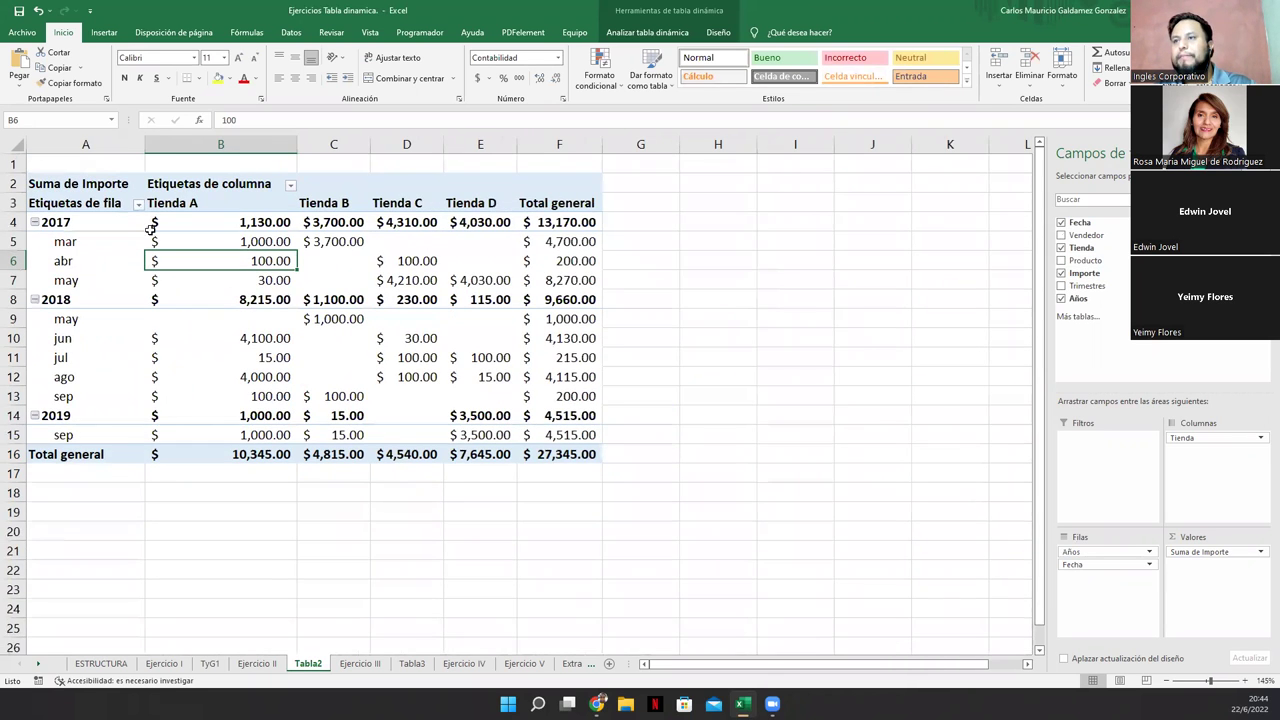
left_click(260, 293)
left_click(240, 266)
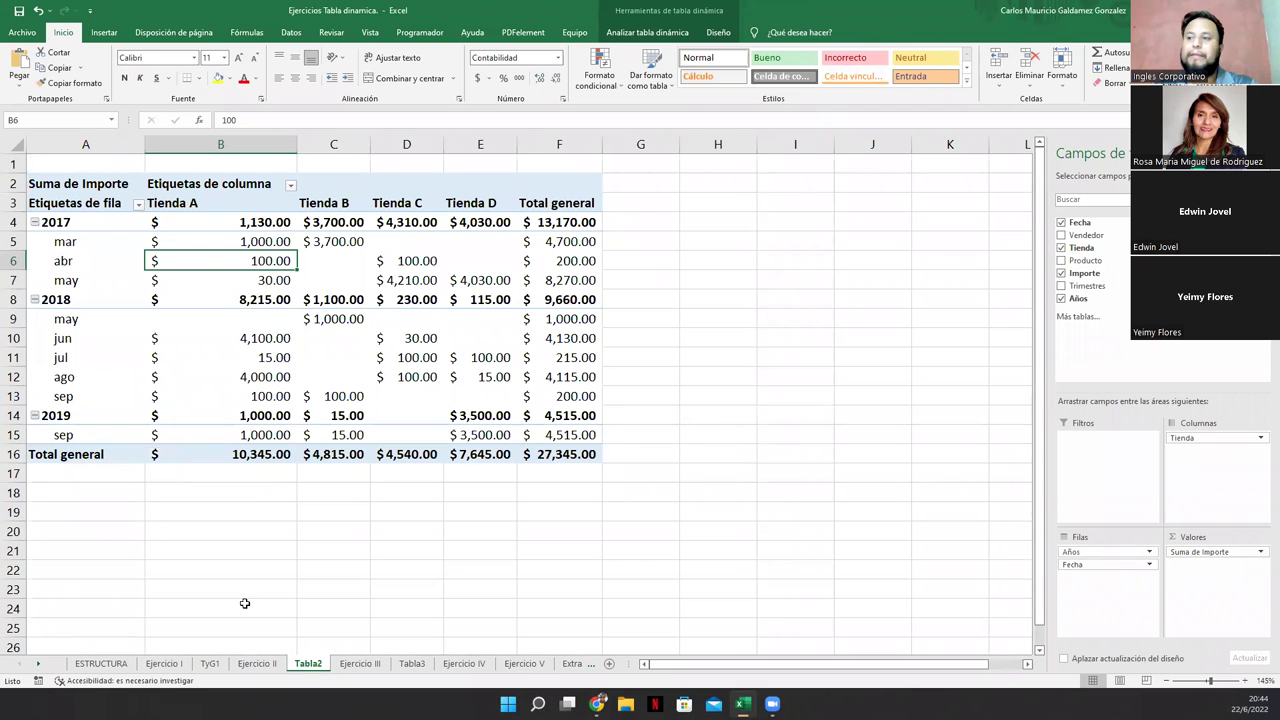
left_click(214, 668)
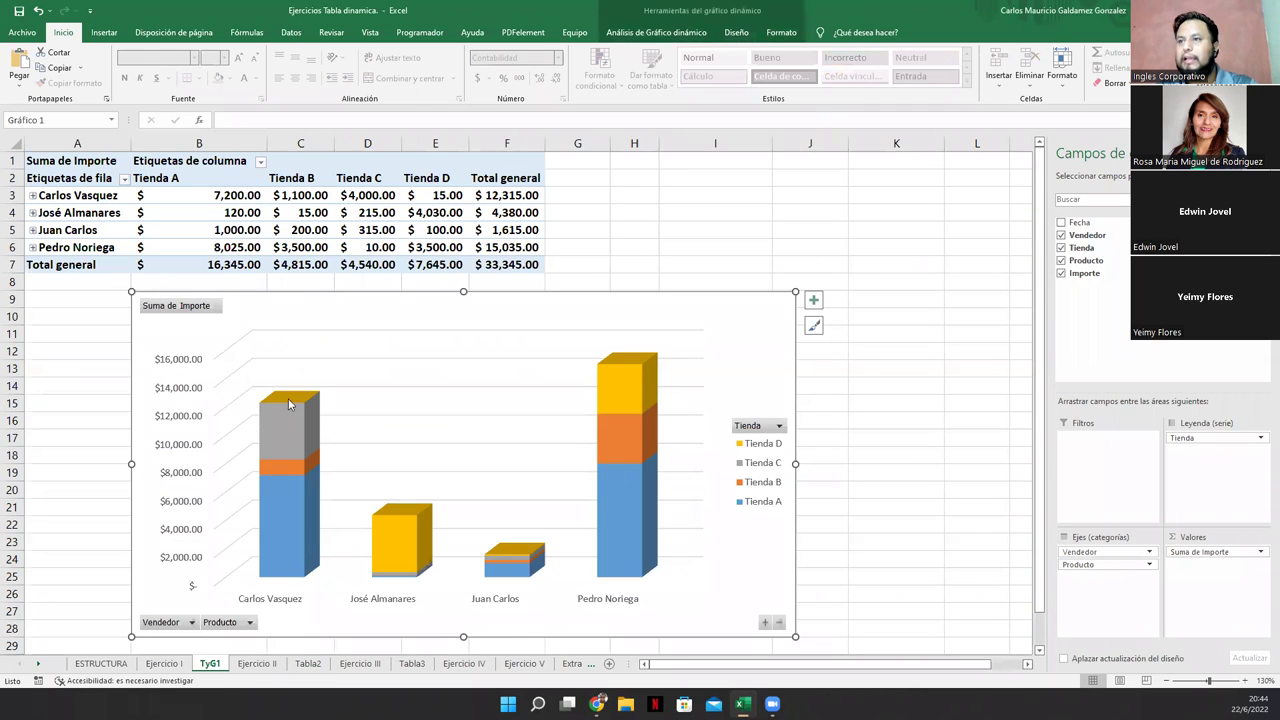
- Insert a Circular 3D pivot chart from the Tabla2 pivot table, previewing the other pie and ring subtypes before choosing
left_click(307, 664)
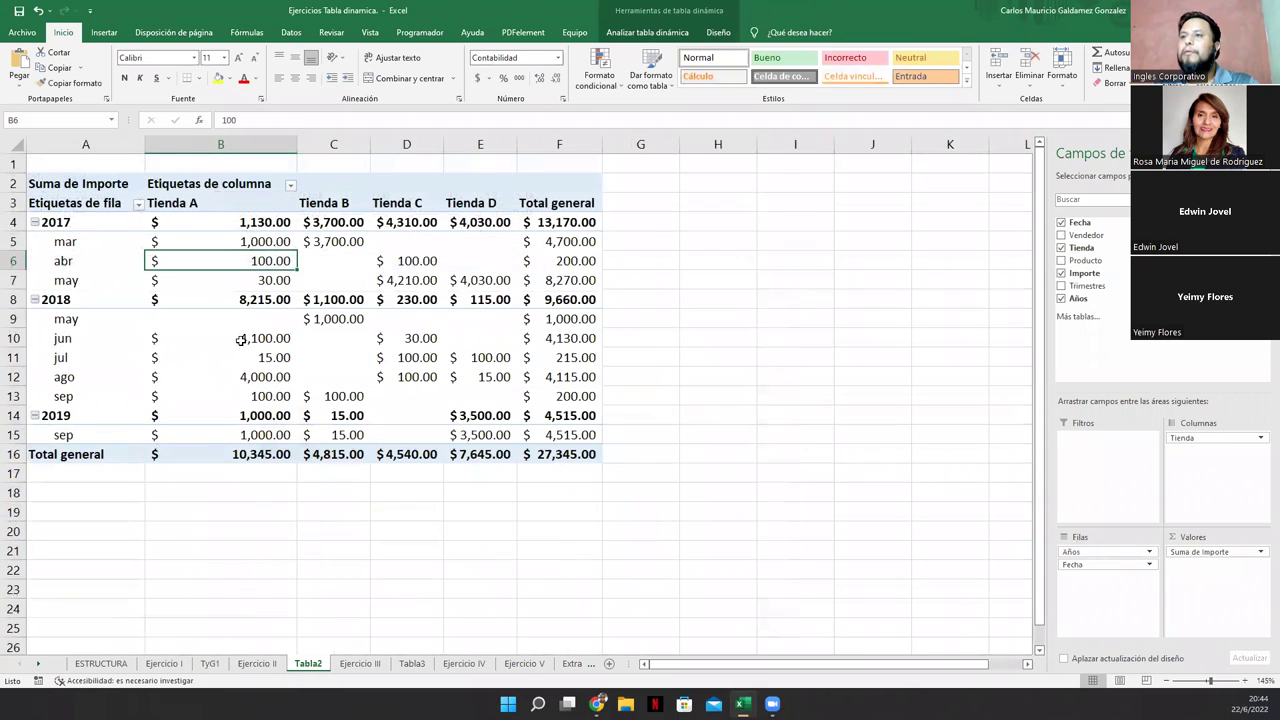
mouse_move(241, 339)
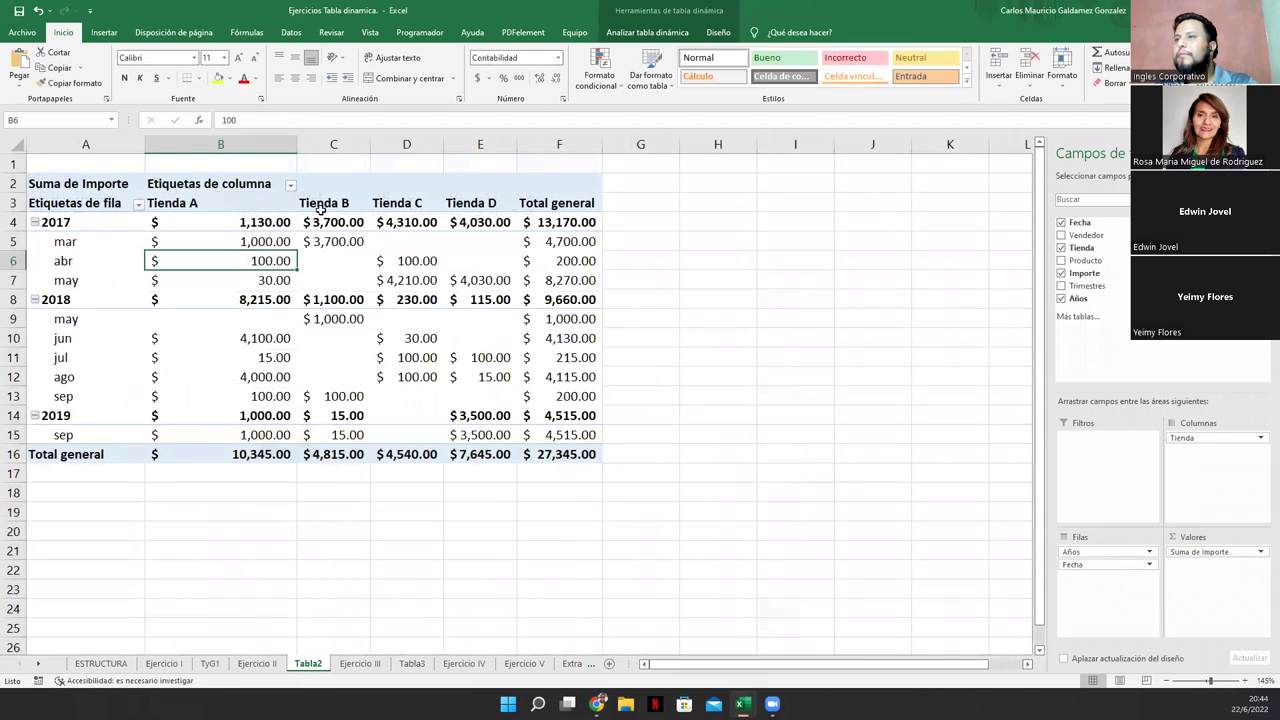
left_click(105, 35)
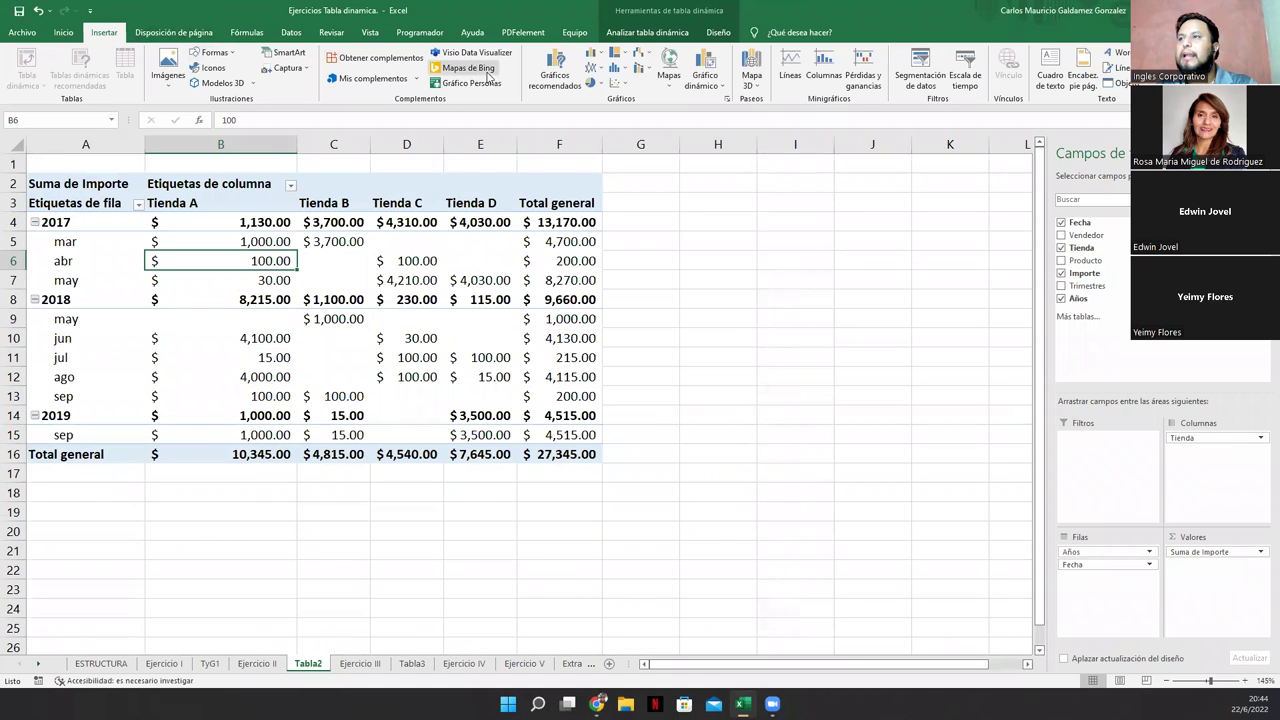
left_click(703, 68)
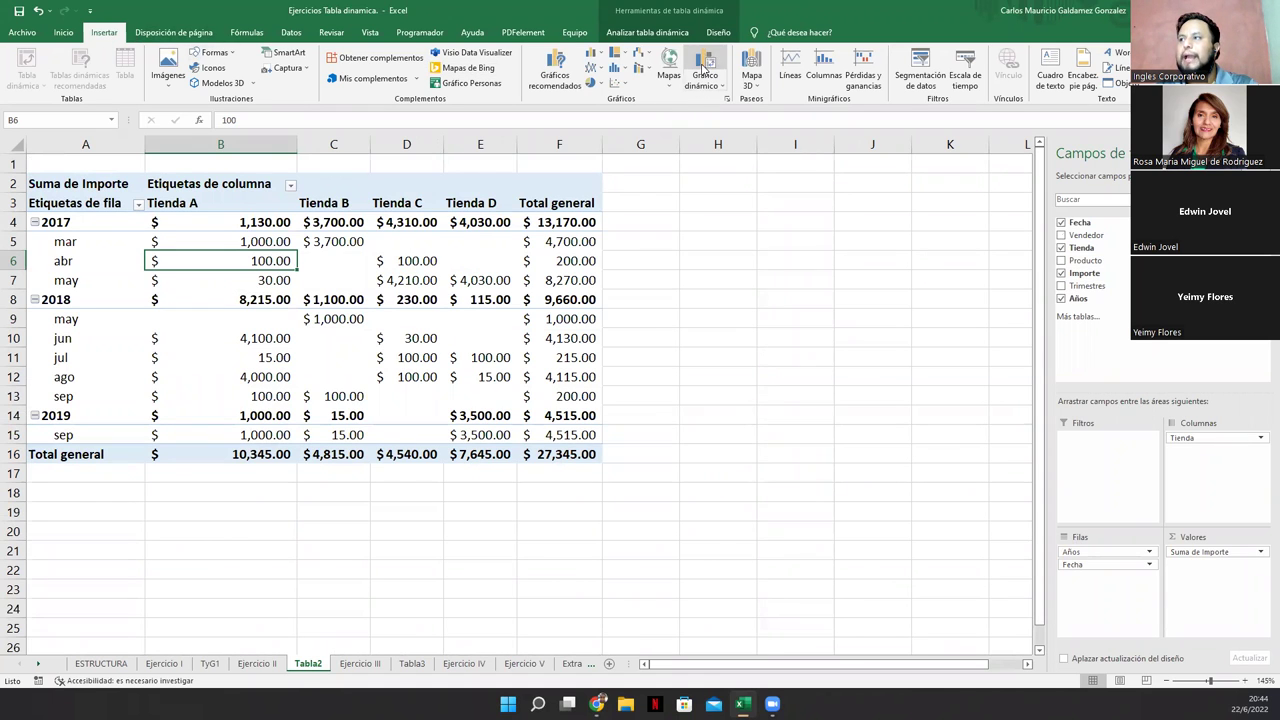
mouse_move(657, 271)
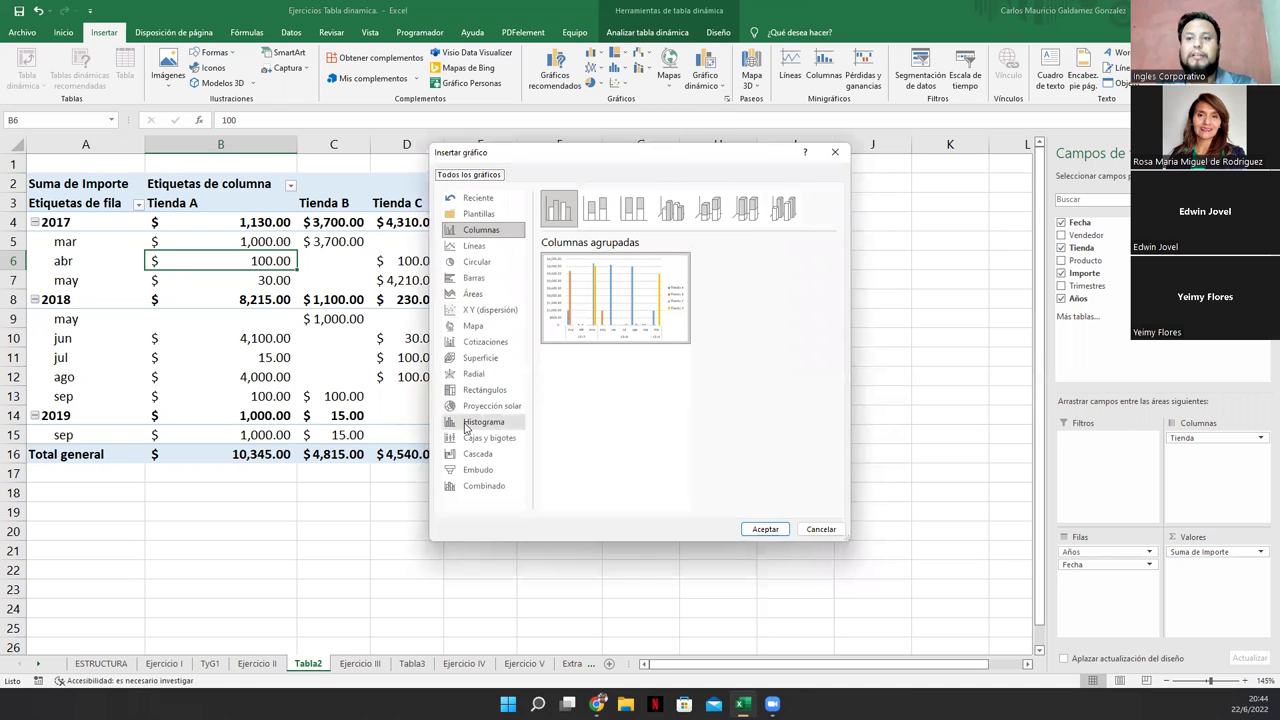
left_click(477, 264)
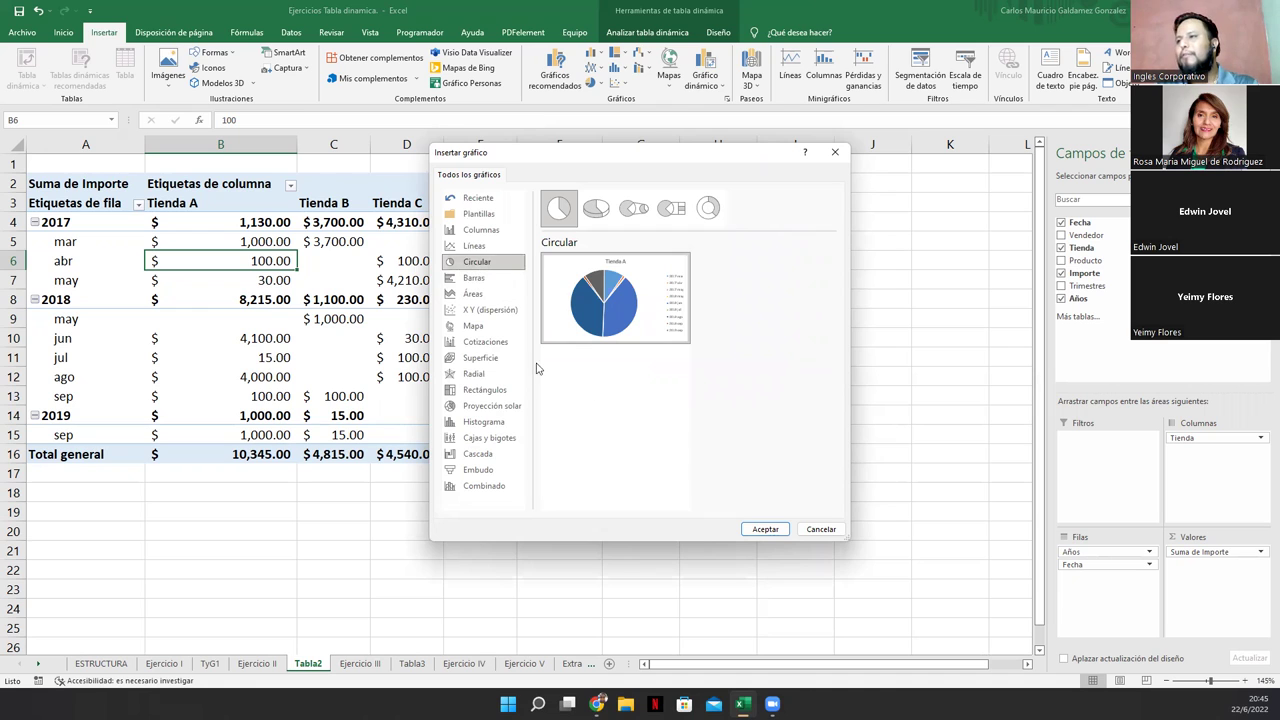
left_click(597, 212)
left_click(630, 218)
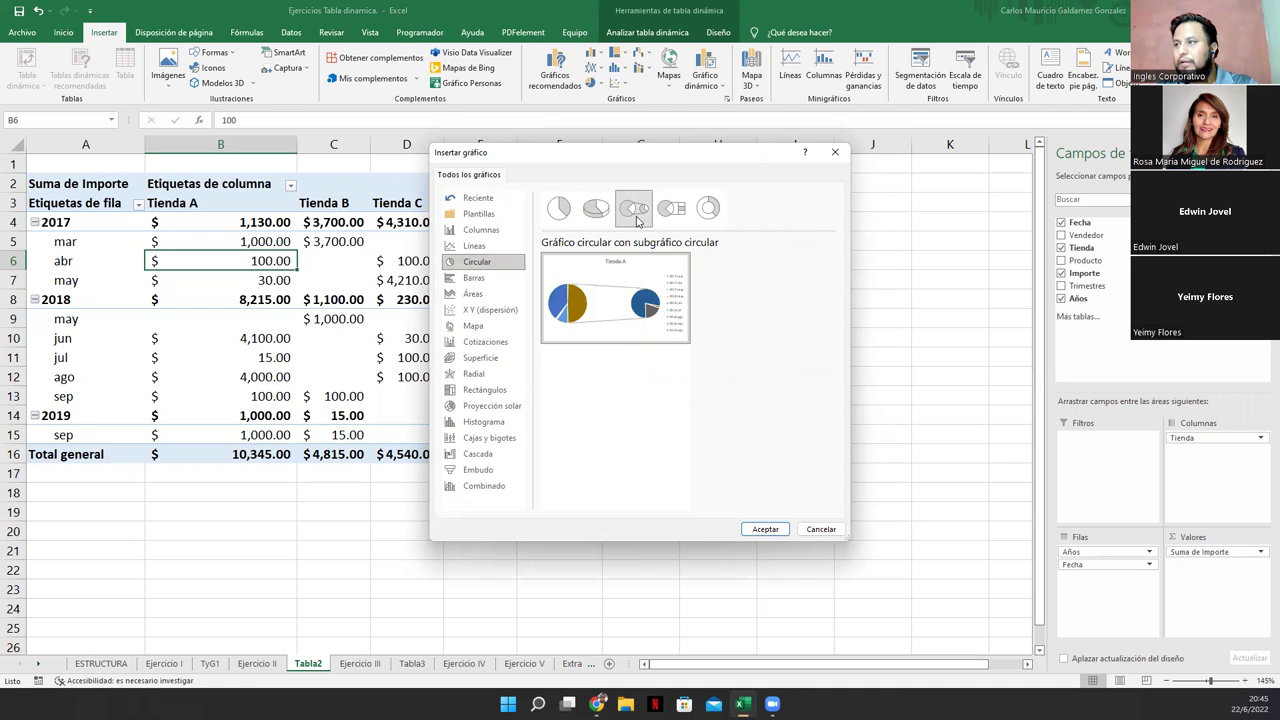
left_click(668, 212)
left_click(708, 215)
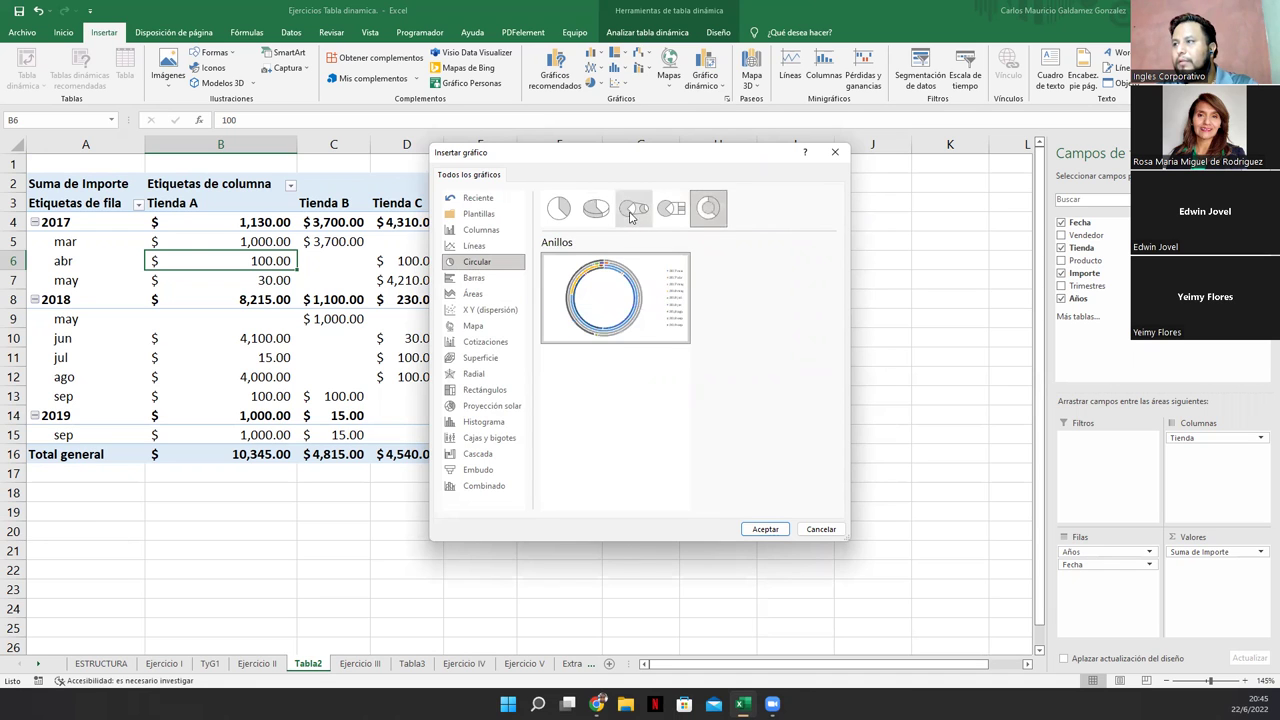
left_click(597, 212)
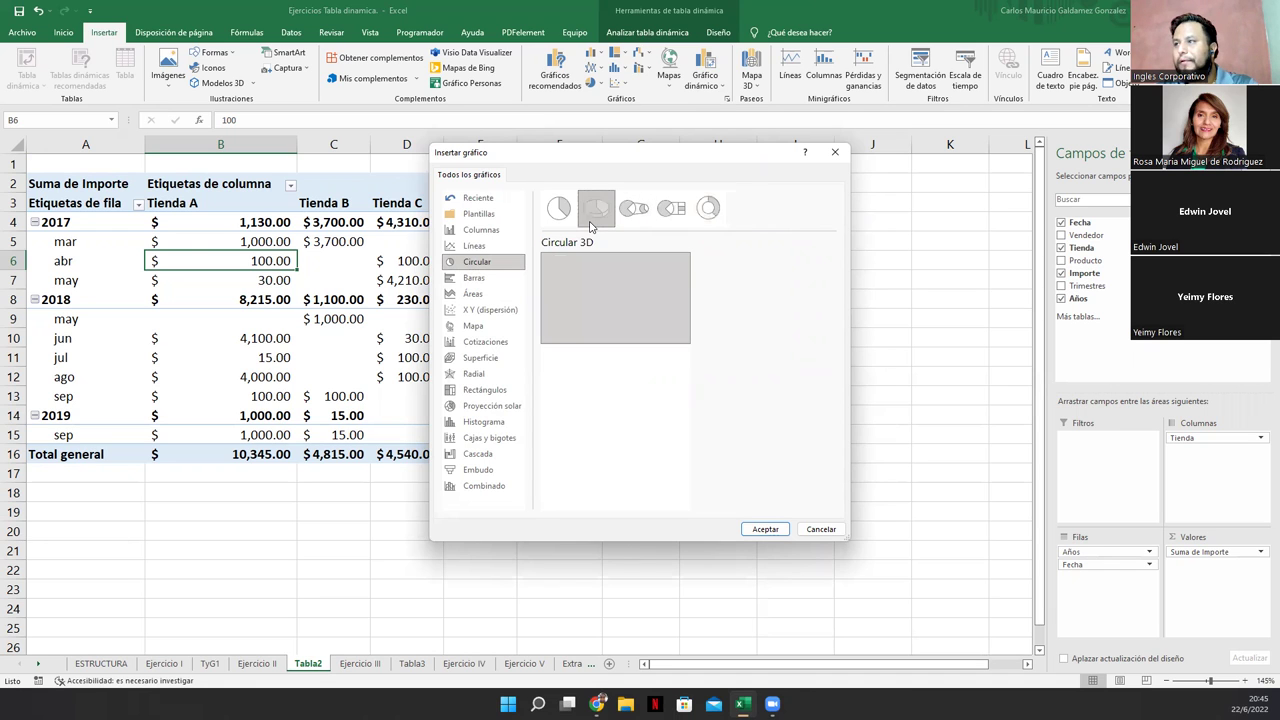
left_click(766, 529)
- Move the pie chart beside the pivot table, over about columns G to M, rows 1 to 15
left_click_drag(610, 305, 865, 346)
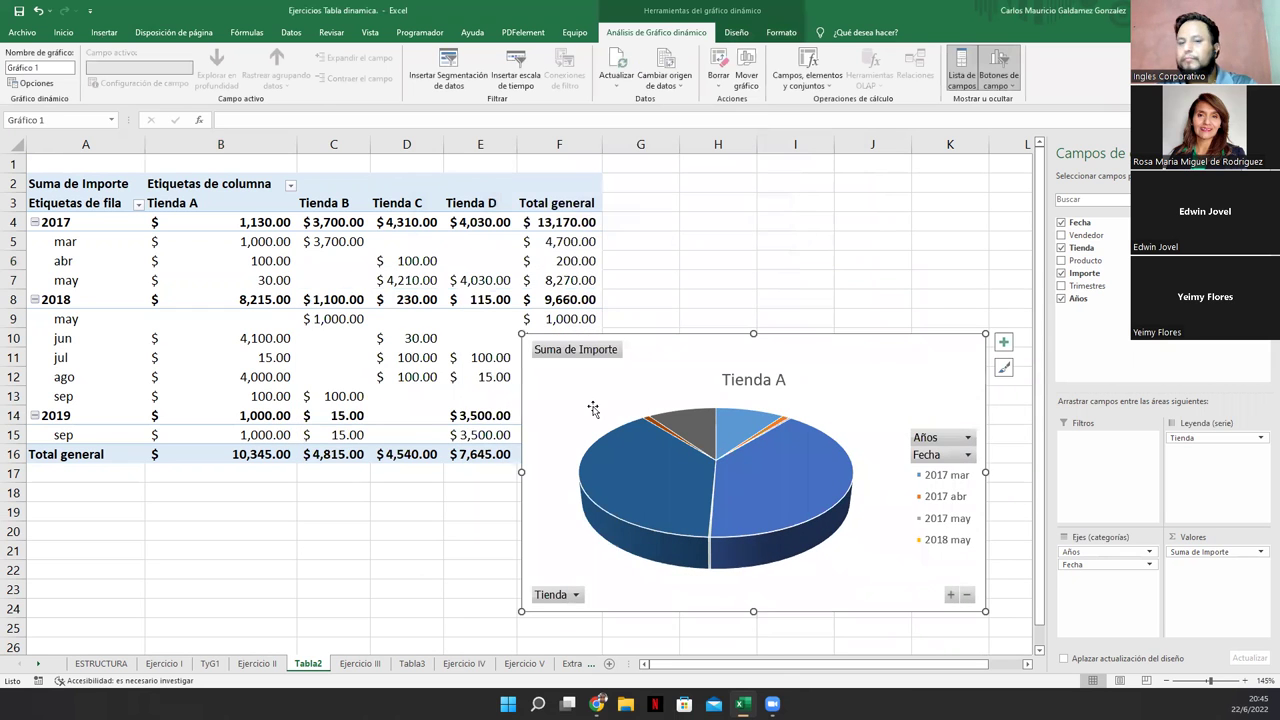
scroll(325, 341, "down", 1)
left_click_drag(671, 323, 742, 182)
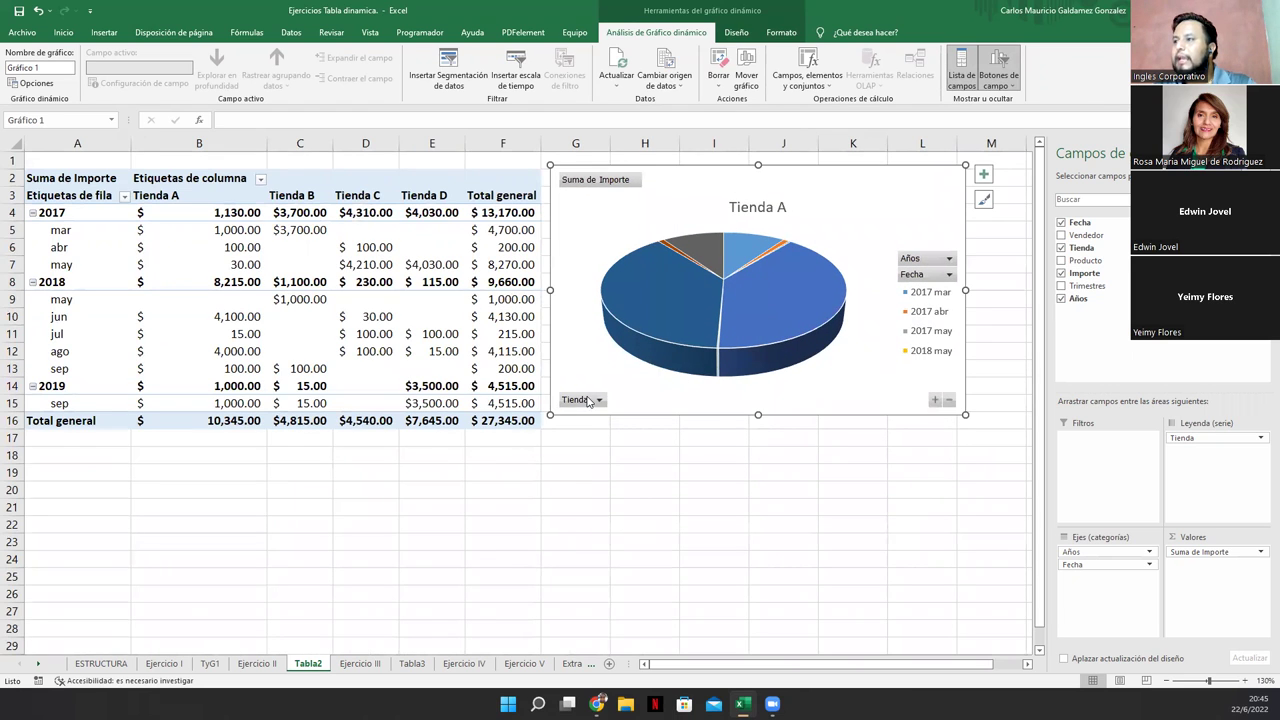
- Open and close the Años and Fecha filter lists on the pie chart to view their options
left_click(942, 256)
left_click(942, 257)
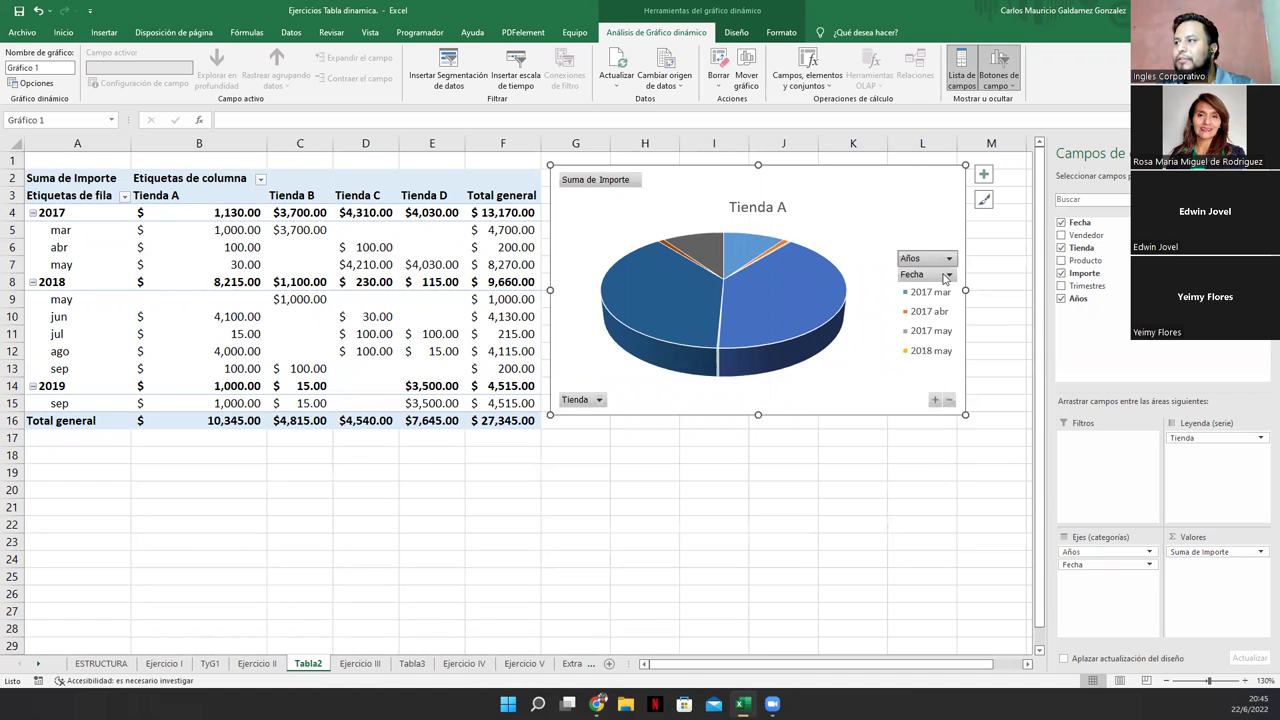
left_click(946, 276)
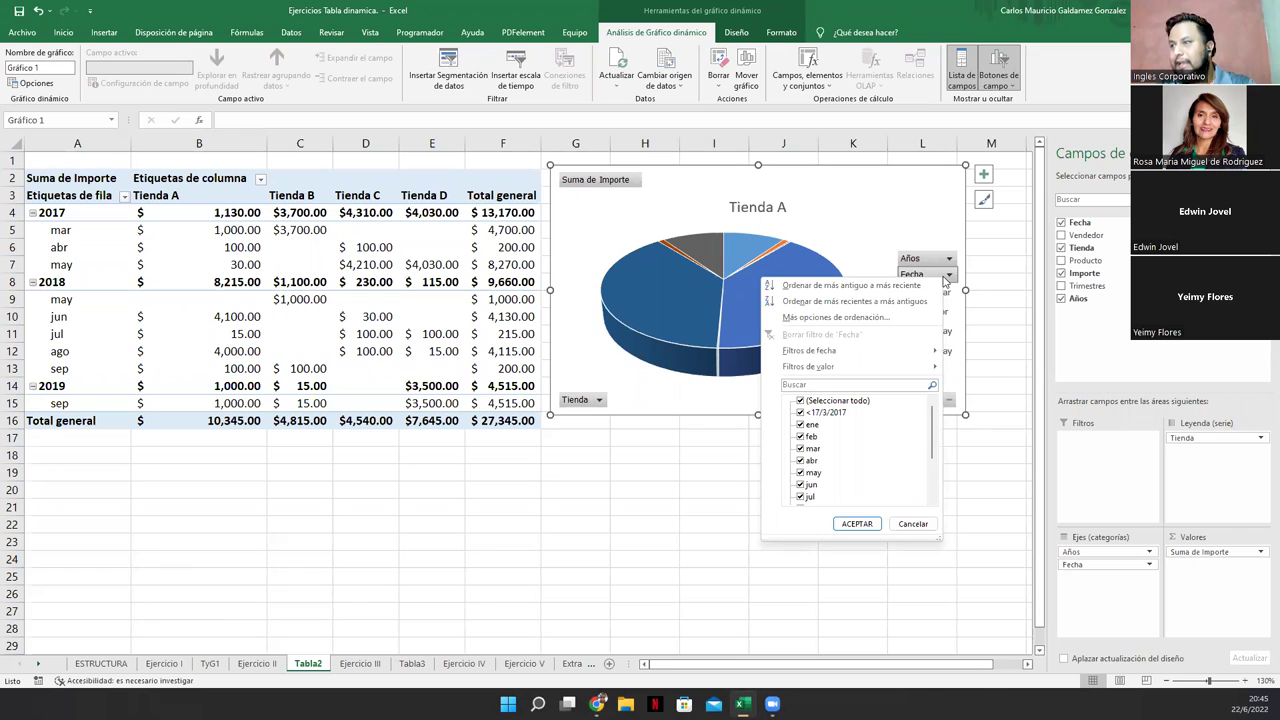
left_click(945, 278)
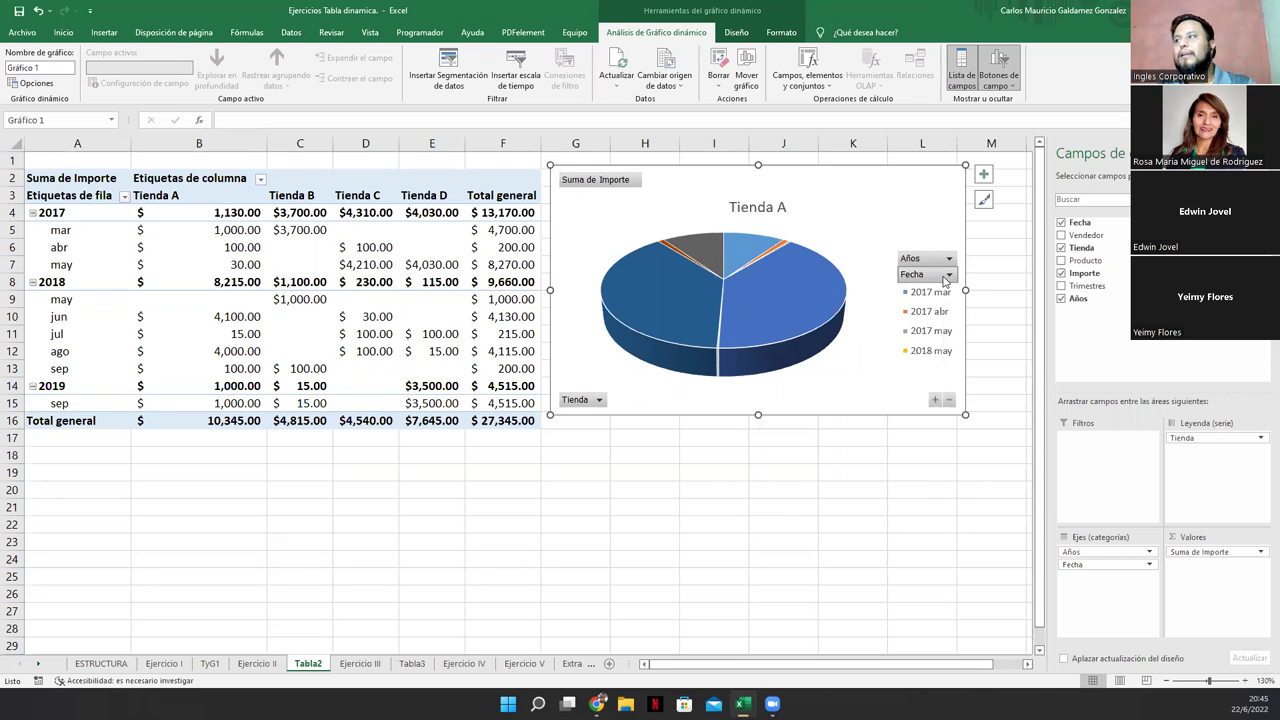
- Inspect the pie chart's legend entries and slices, opening a slice's Mostrar detalle dialog and closing it without choosing a field
left_click(907, 294)
left_click(907, 294)
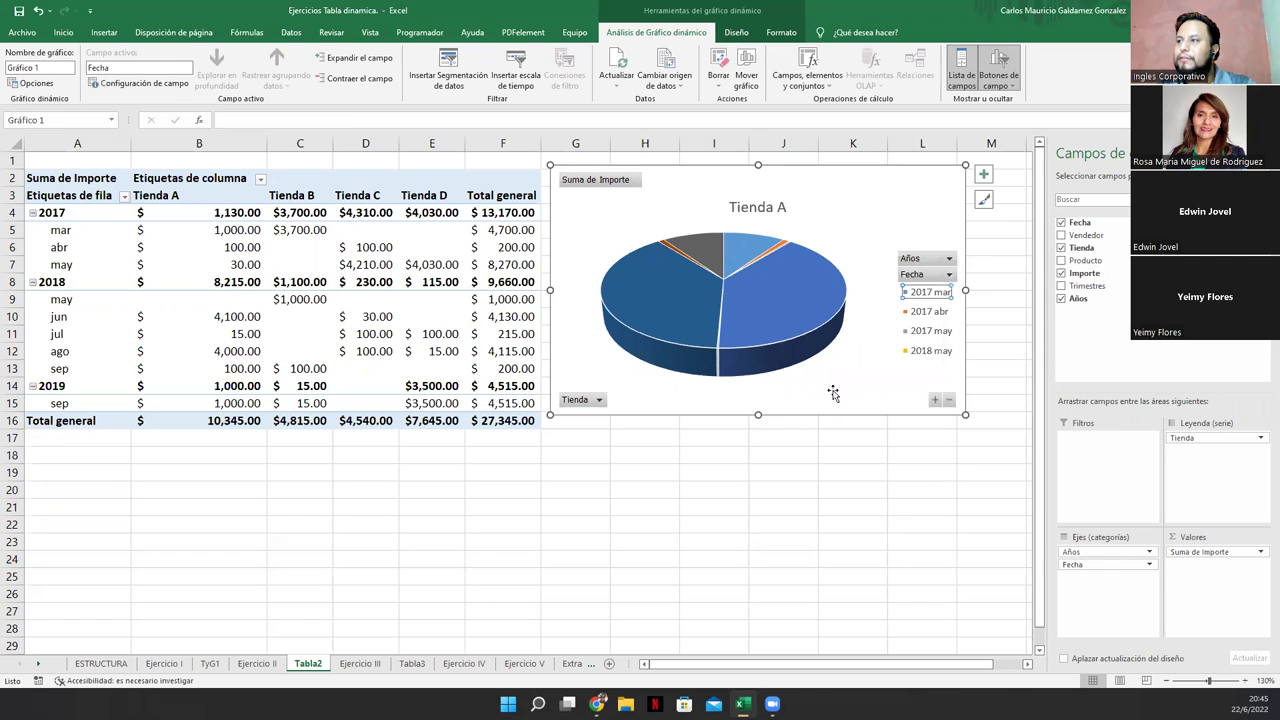
left_click(689, 294)
left_click(700, 250)
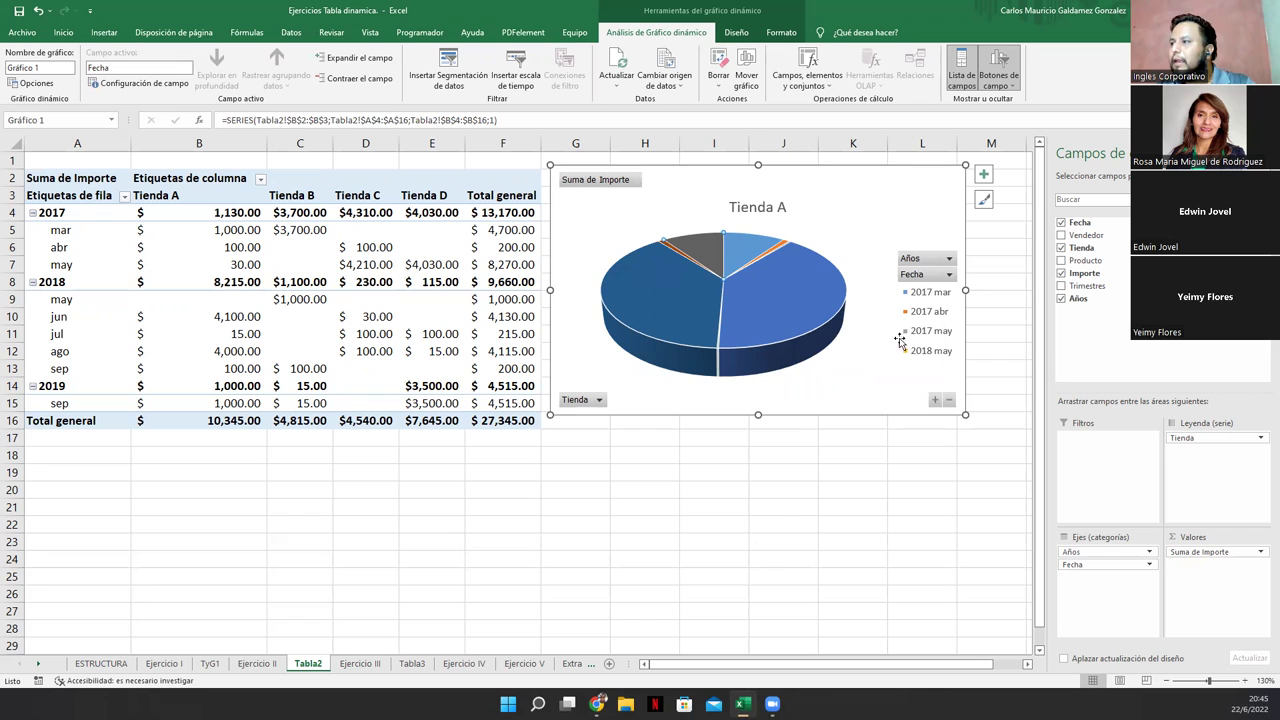
left_click(736, 253)
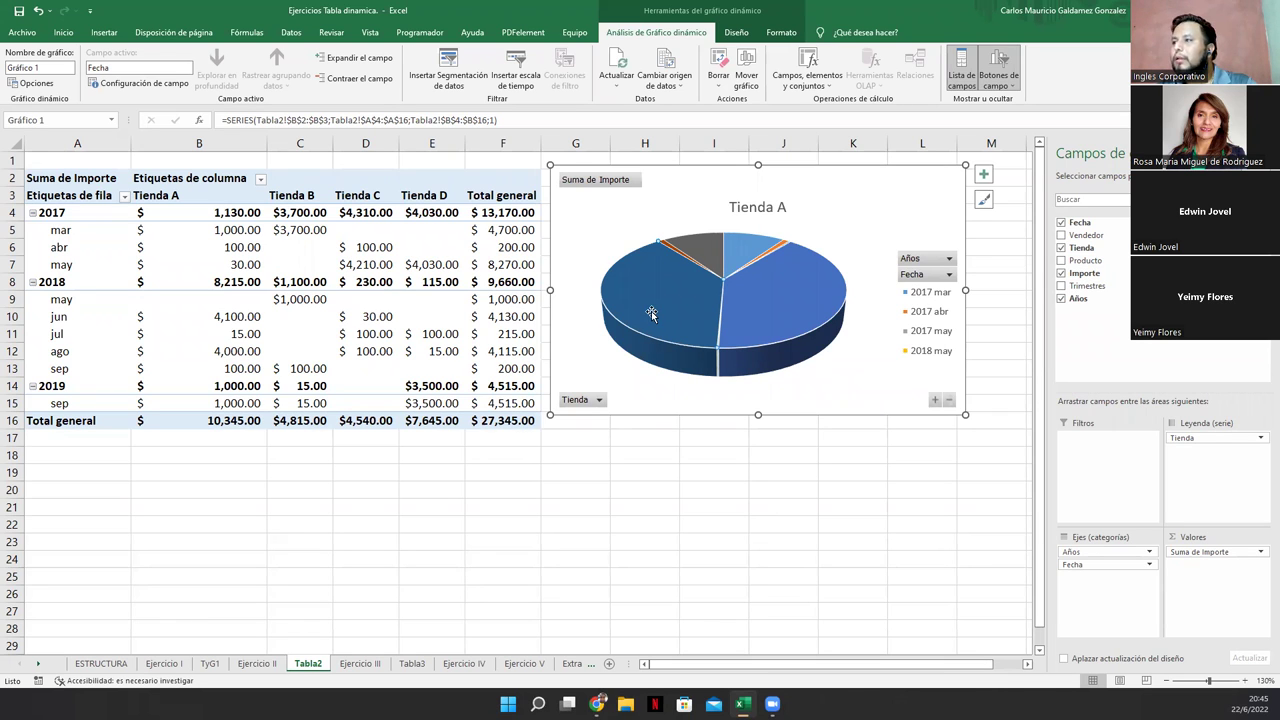
double_click(684, 330)
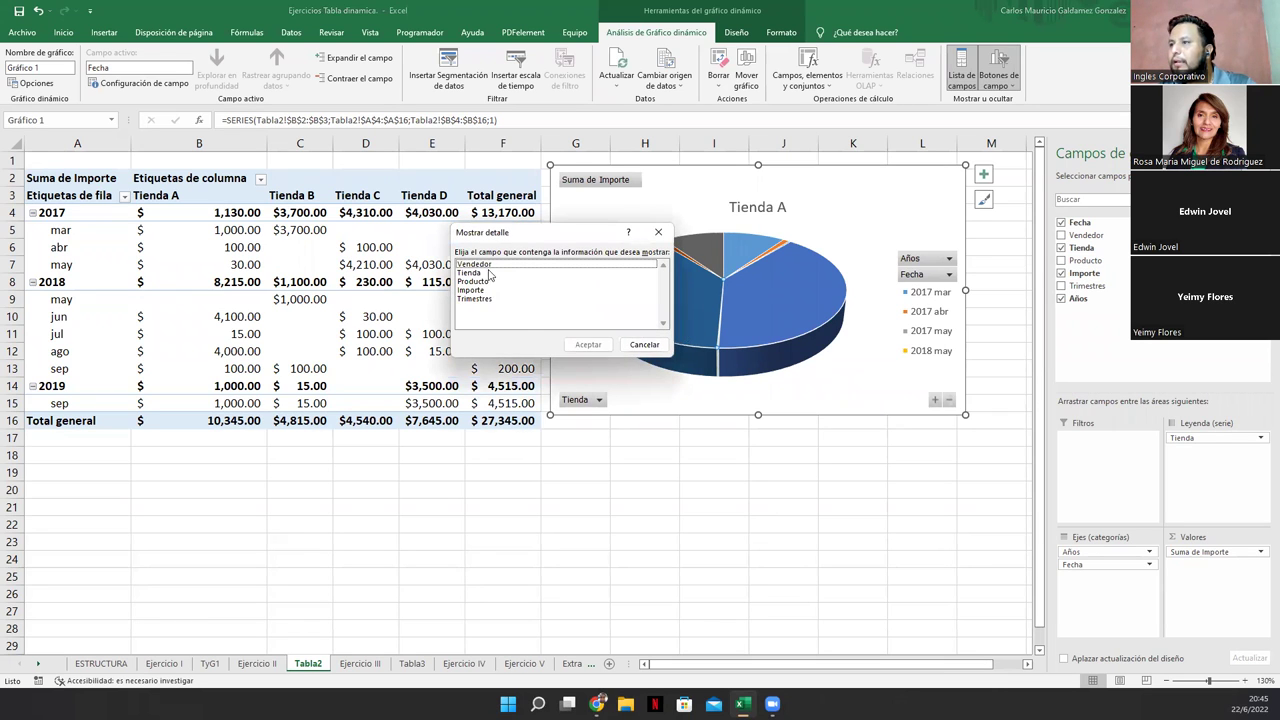
left_click(644, 344)
- Filter the chart's Tienda field to show only Tienda A and Tienda B
left_click(600, 400)
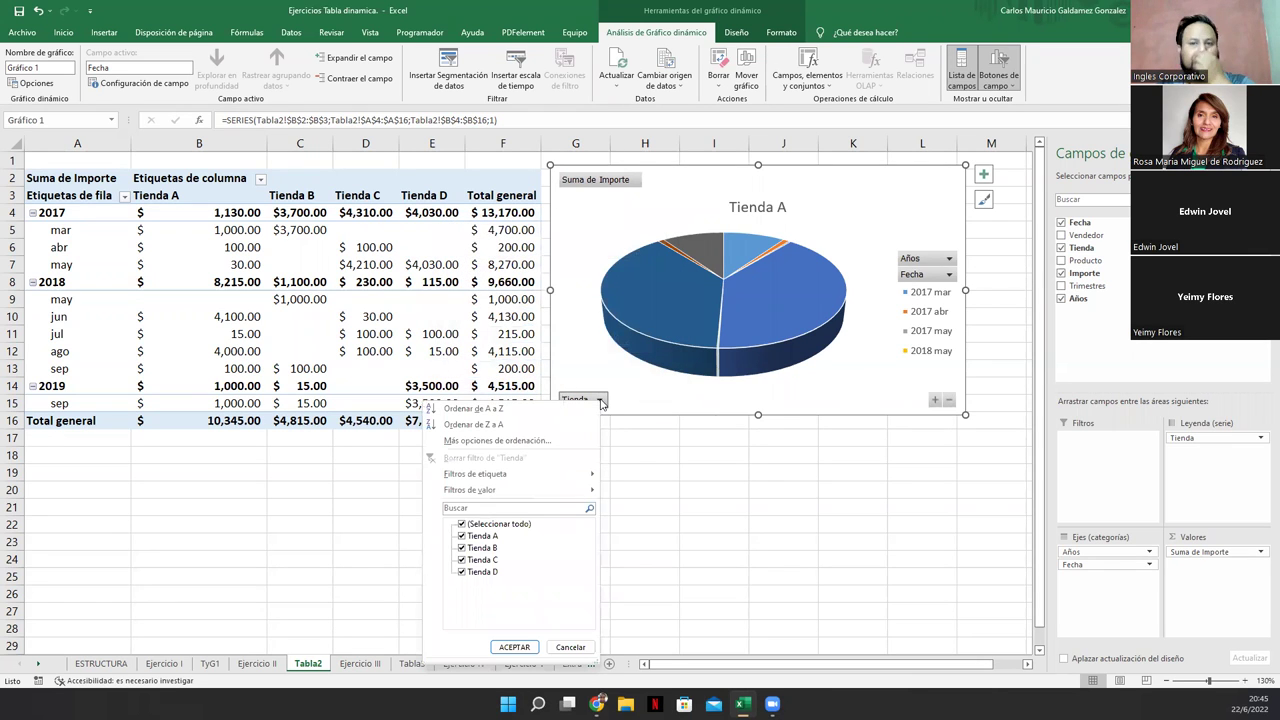
left_click(462, 560)
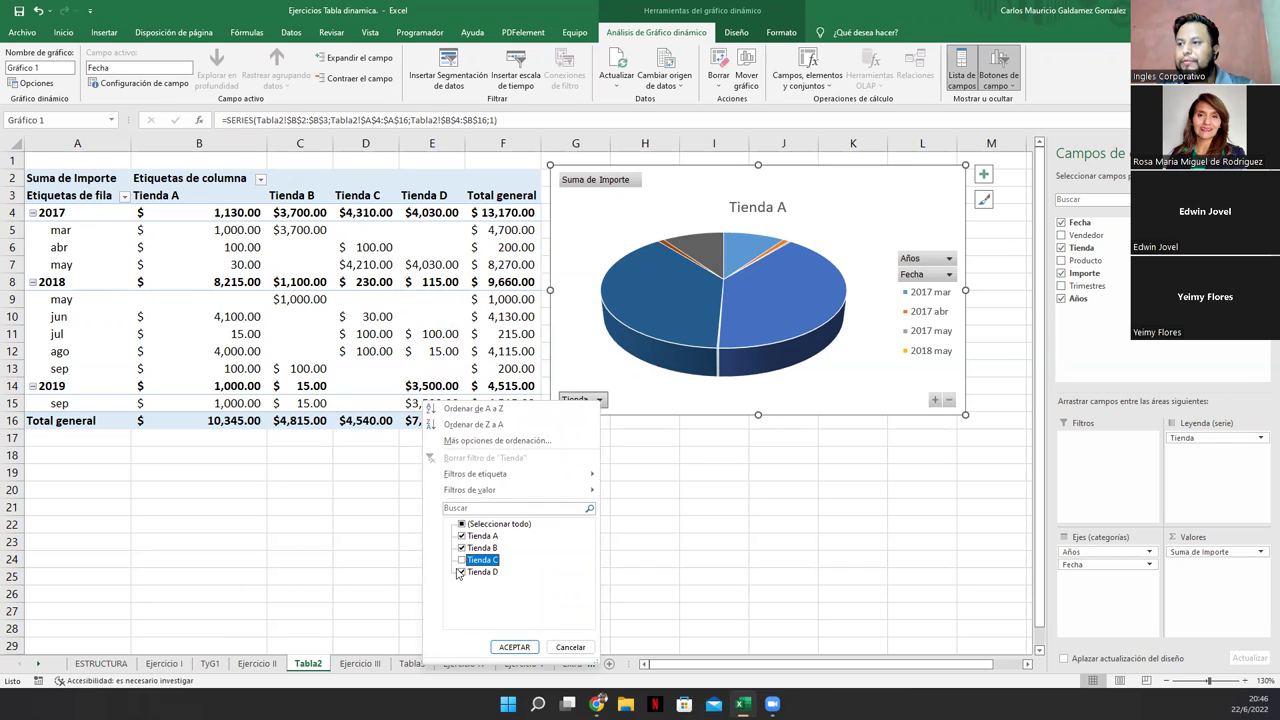
left_click(462, 572)
left_click(514, 647)
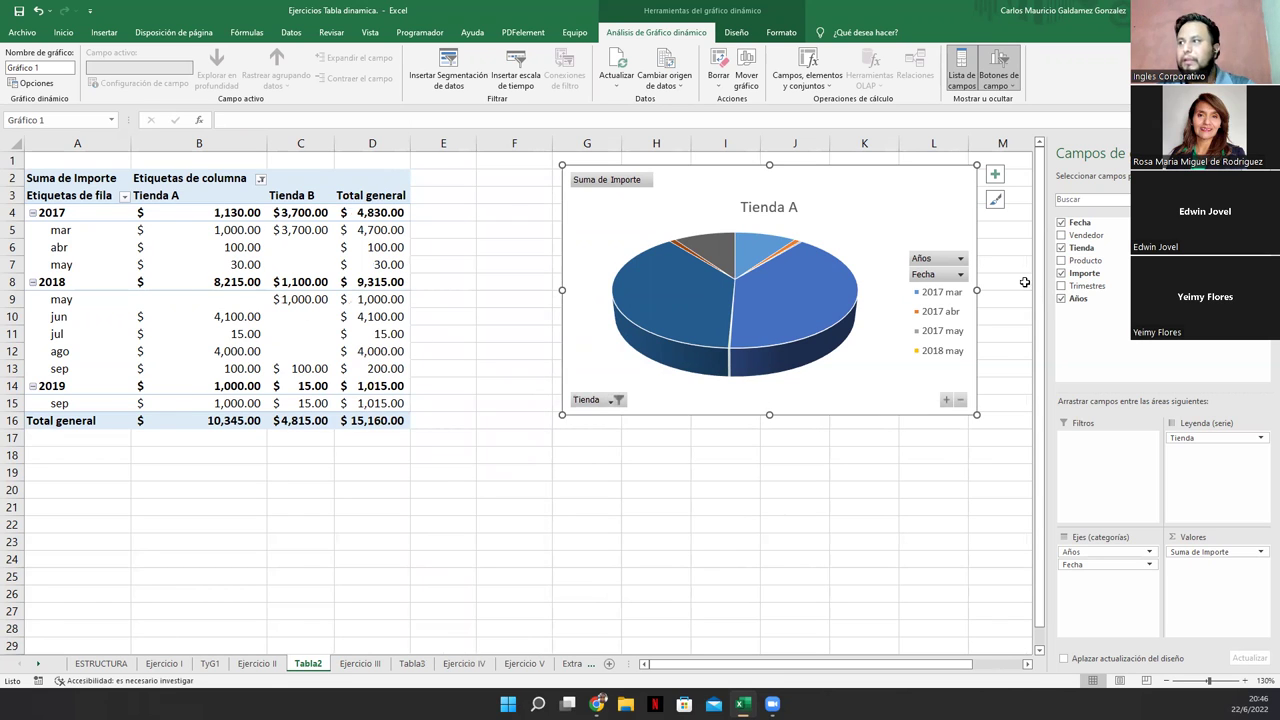
- Filter the chart's Fecha field to show only the months ene, feb, mar, abr, may and jun
left_click(941, 277)
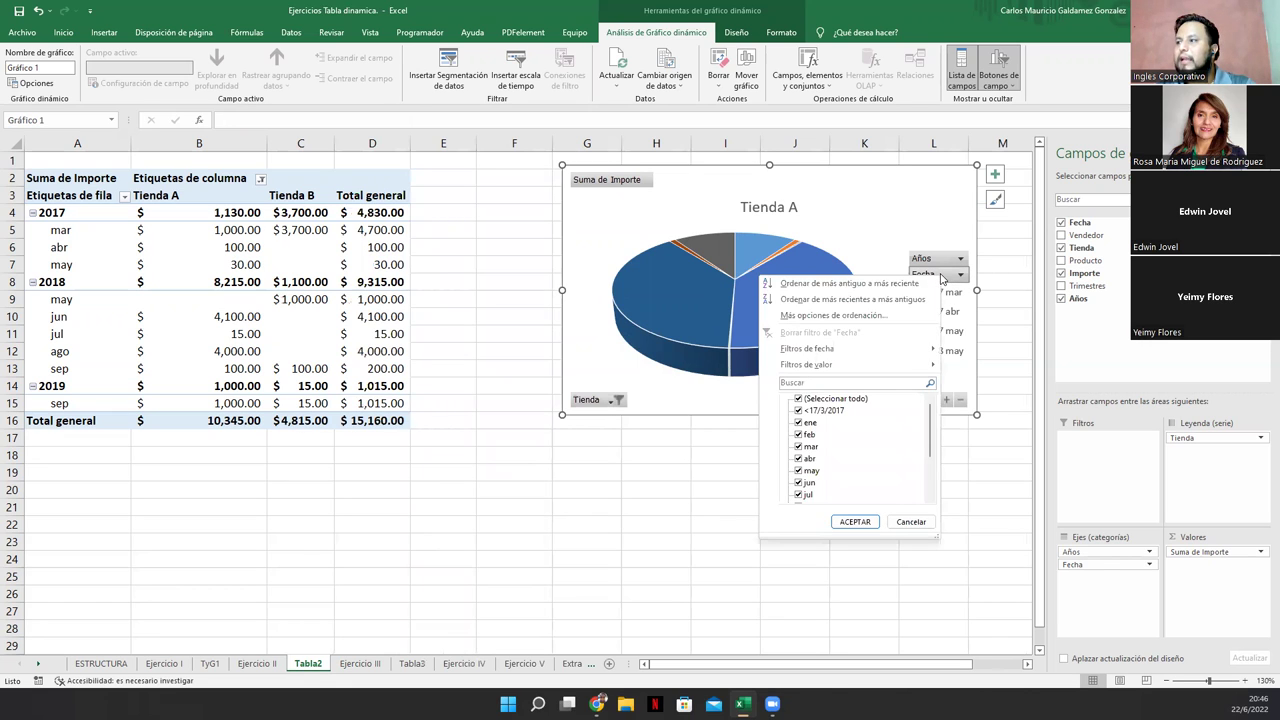
left_click(798, 399)
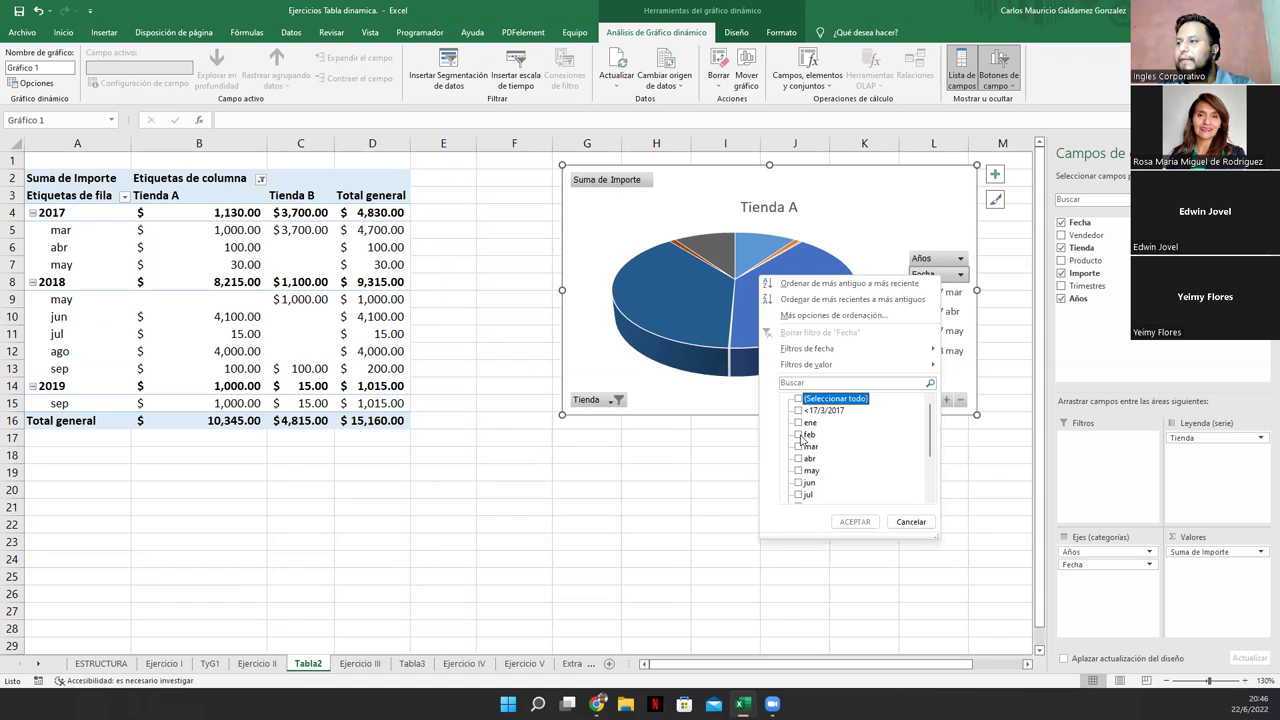
left_click(799, 423)
left_click(798, 447)
left_click(798, 458)
left_click(798, 470)
left_click(798, 482)
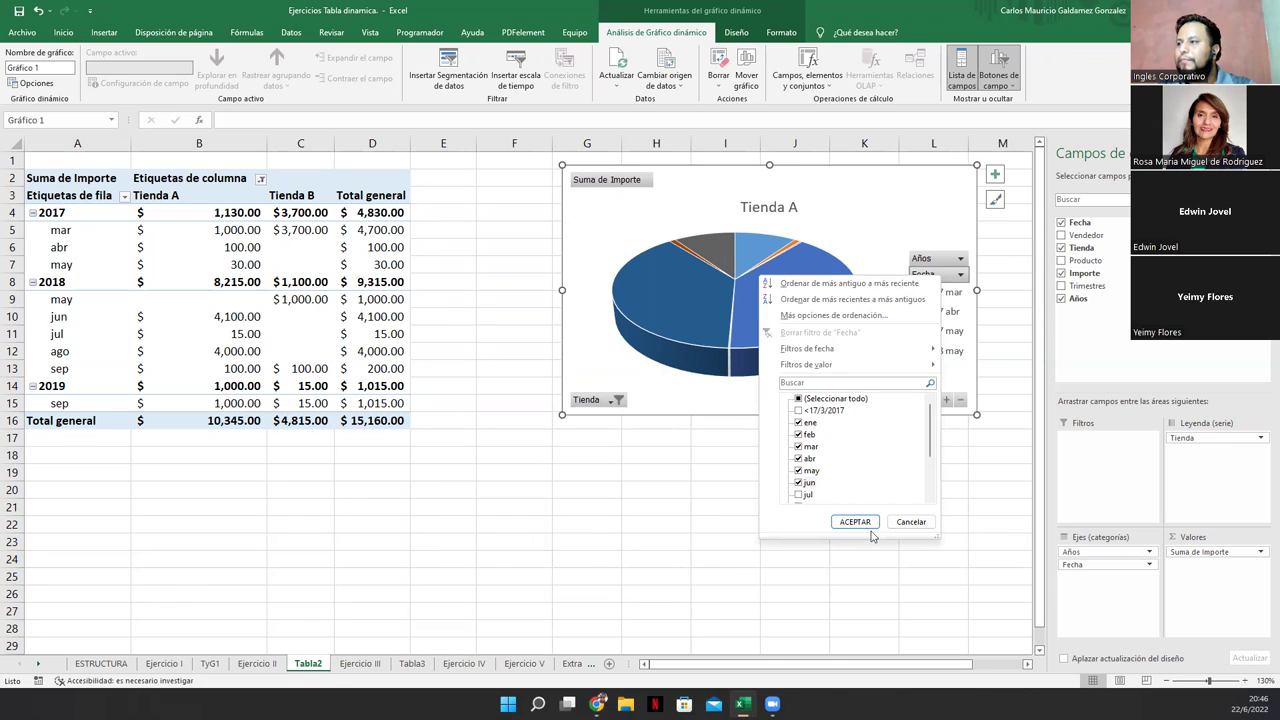
left_click(852, 521)
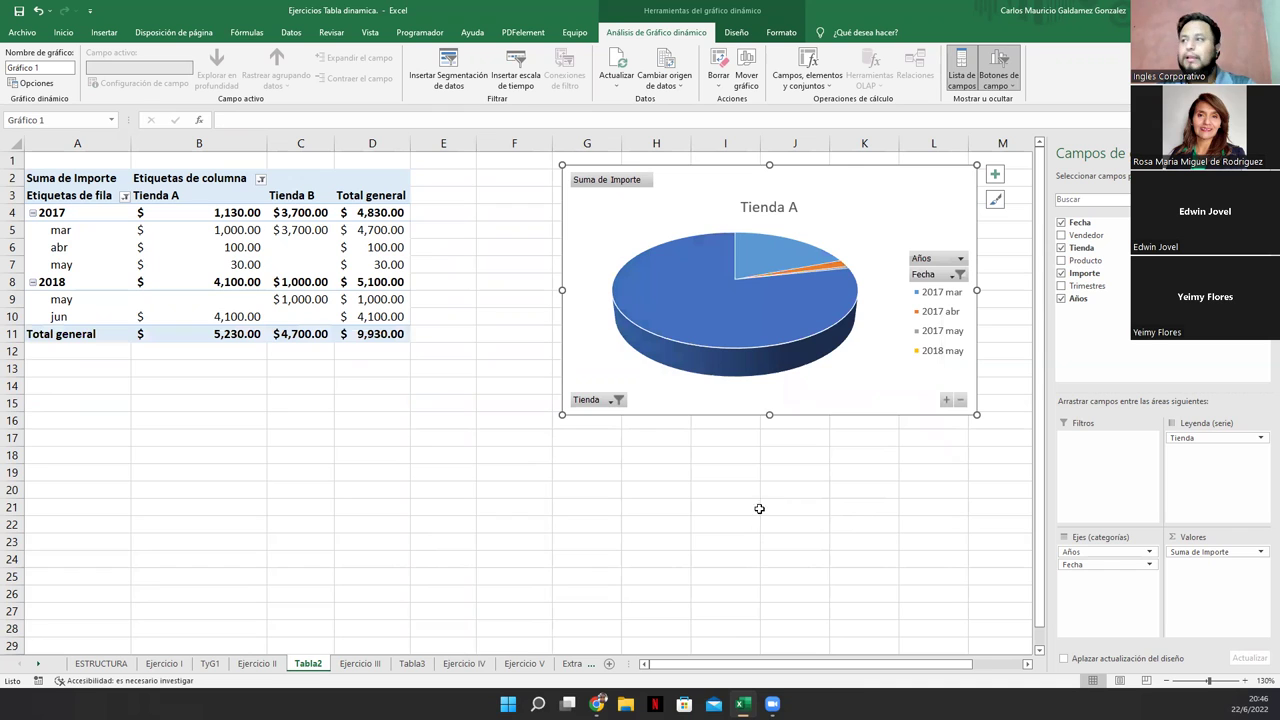
- Shift the pie chart down slightly to about rows 3 to 16, and view the Tienda filter options without changing them
left_click_drag(850, 207, 847, 230)
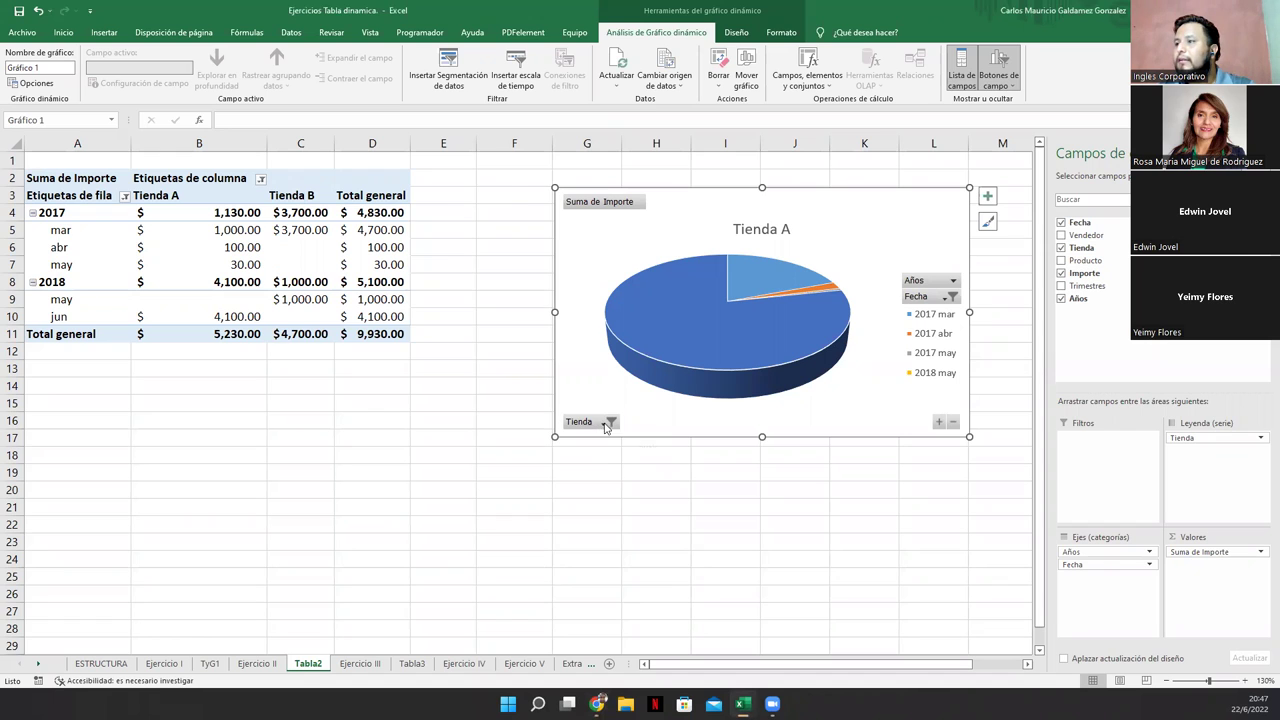
left_click(604, 423)
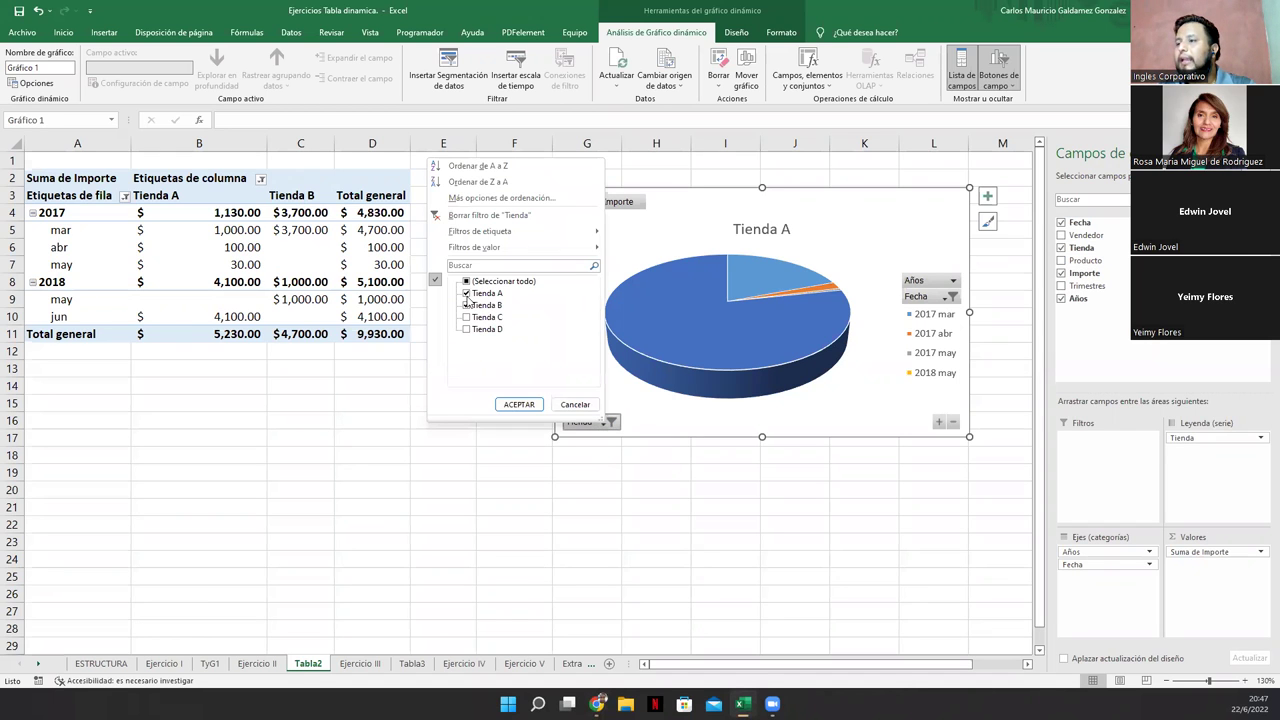
left_click(575, 404)
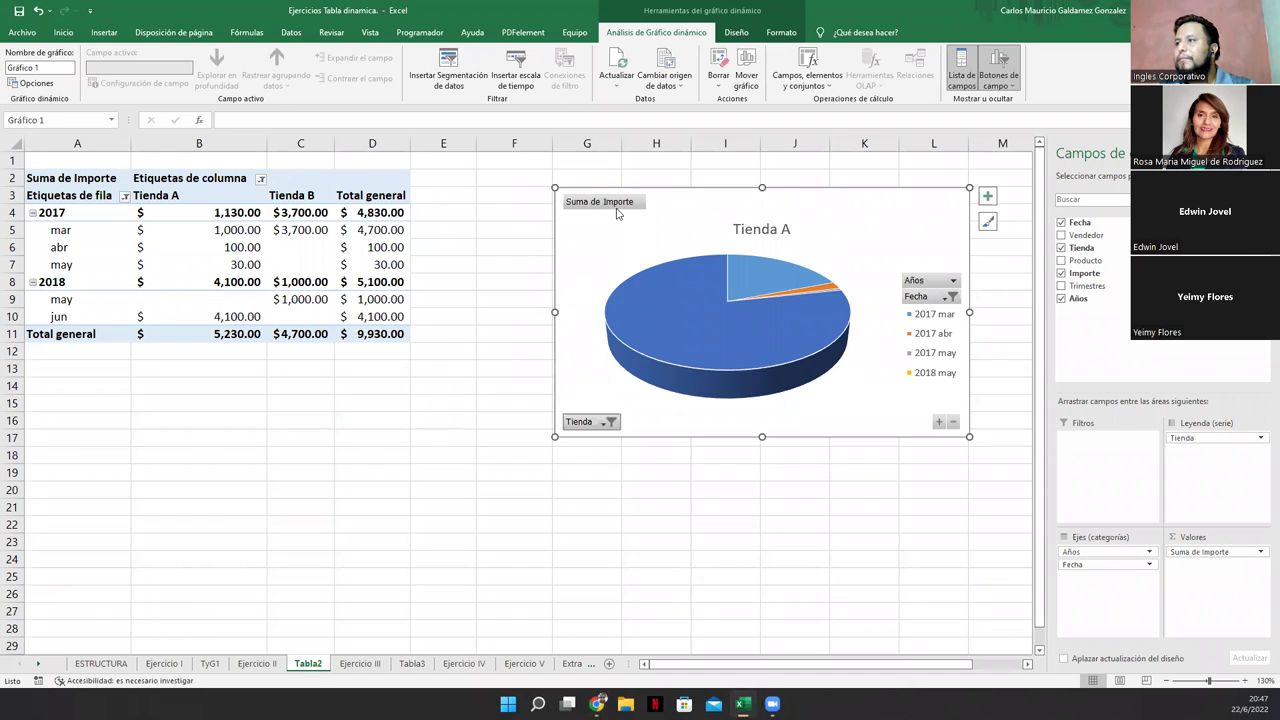
- Collapse the chart's whole category field to years and expand it back to months, repeating this twice
left_click(953, 422)
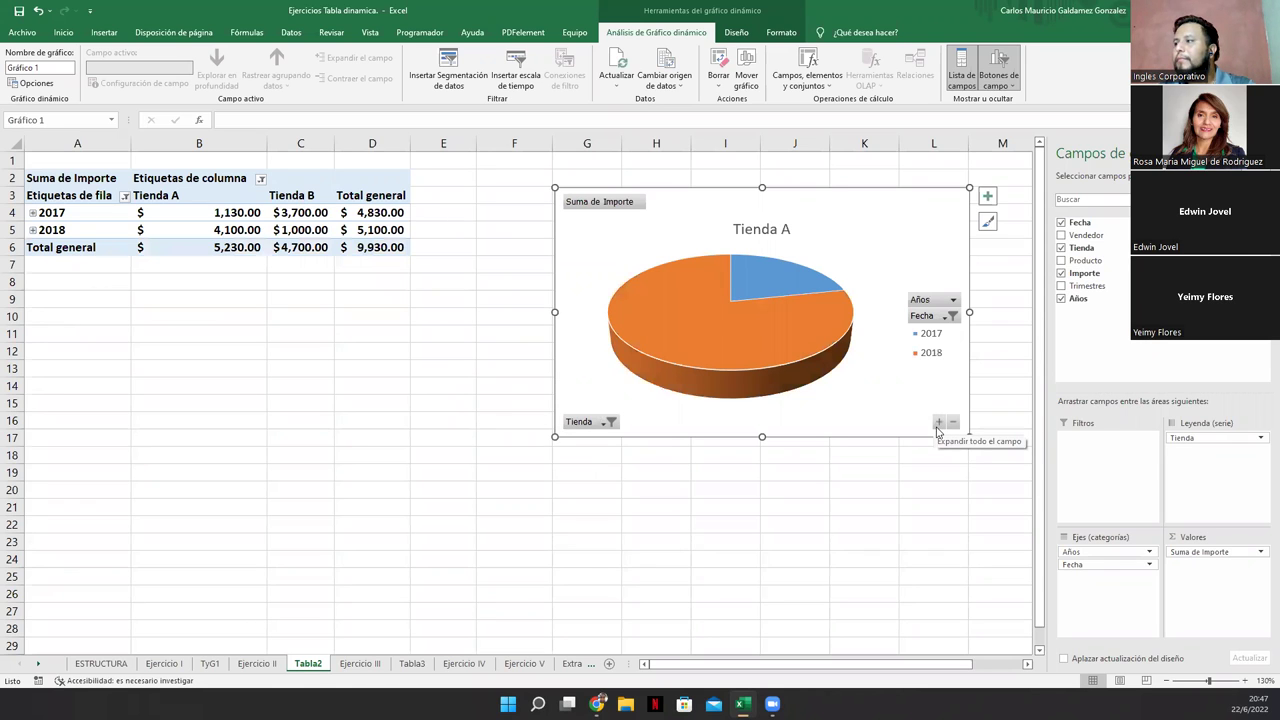
left_click(939, 424)
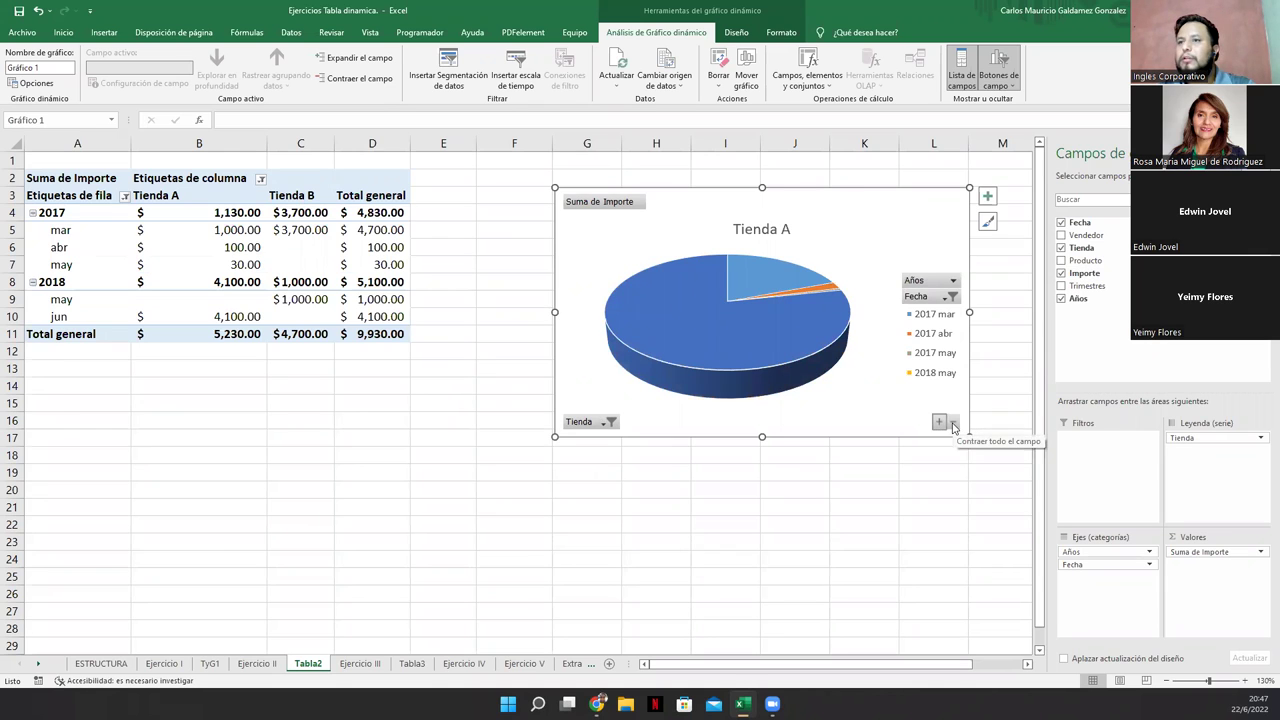
left_click(952, 423)
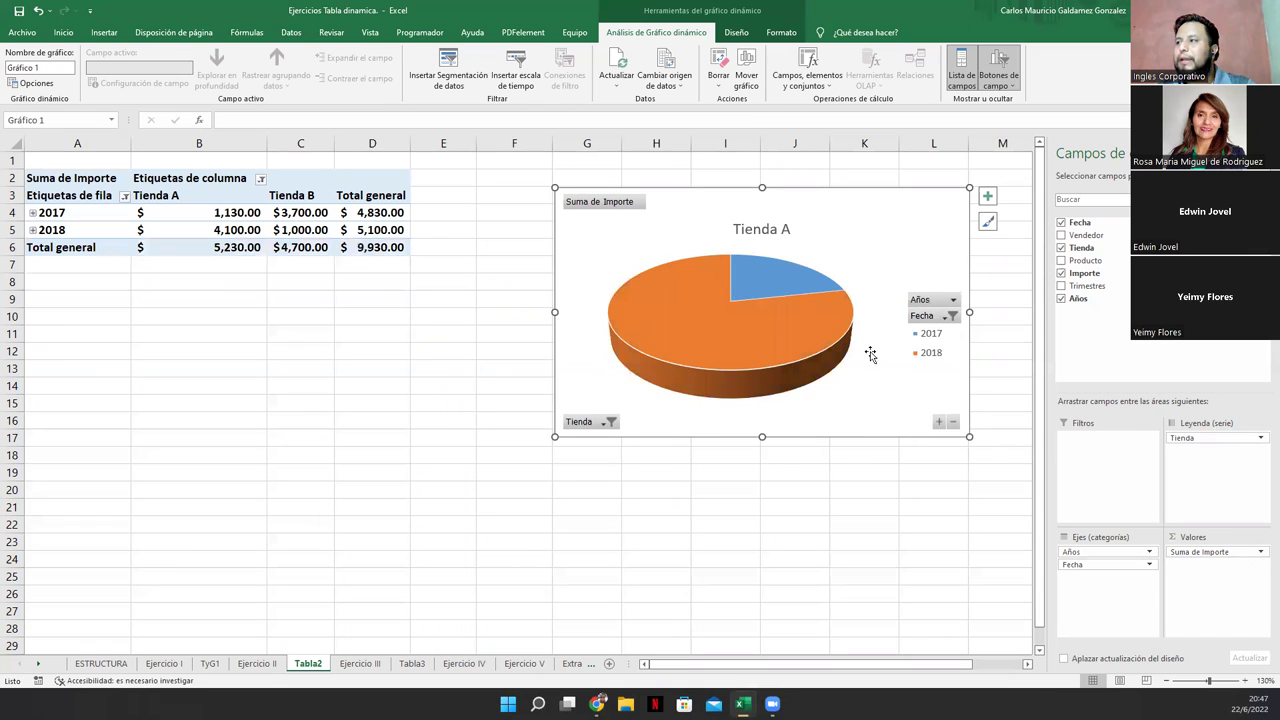
left_click(939, 423)
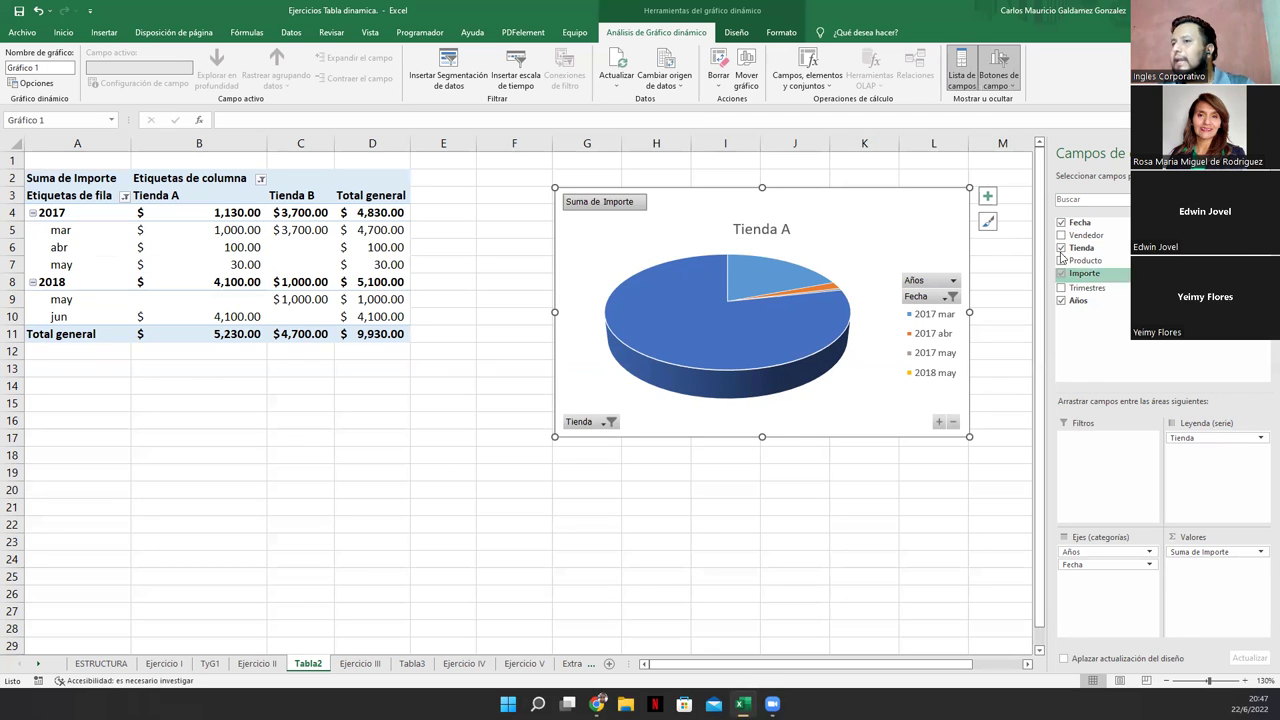
- Add Vendedor to the legend series below Tienda and move the chart beneath the pivot table, over about columns E to J
left_click_drag(1077, 240, 1192, 457)
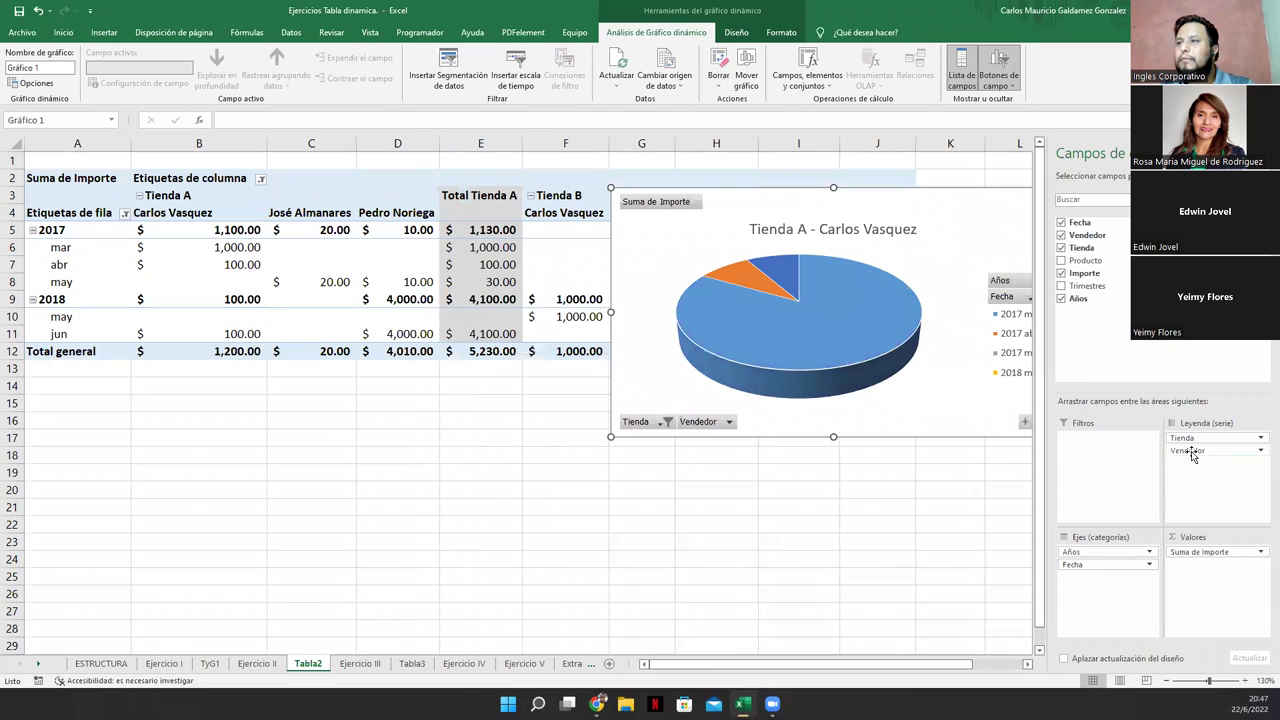
left_click_drag(872, 212, 724, 400)
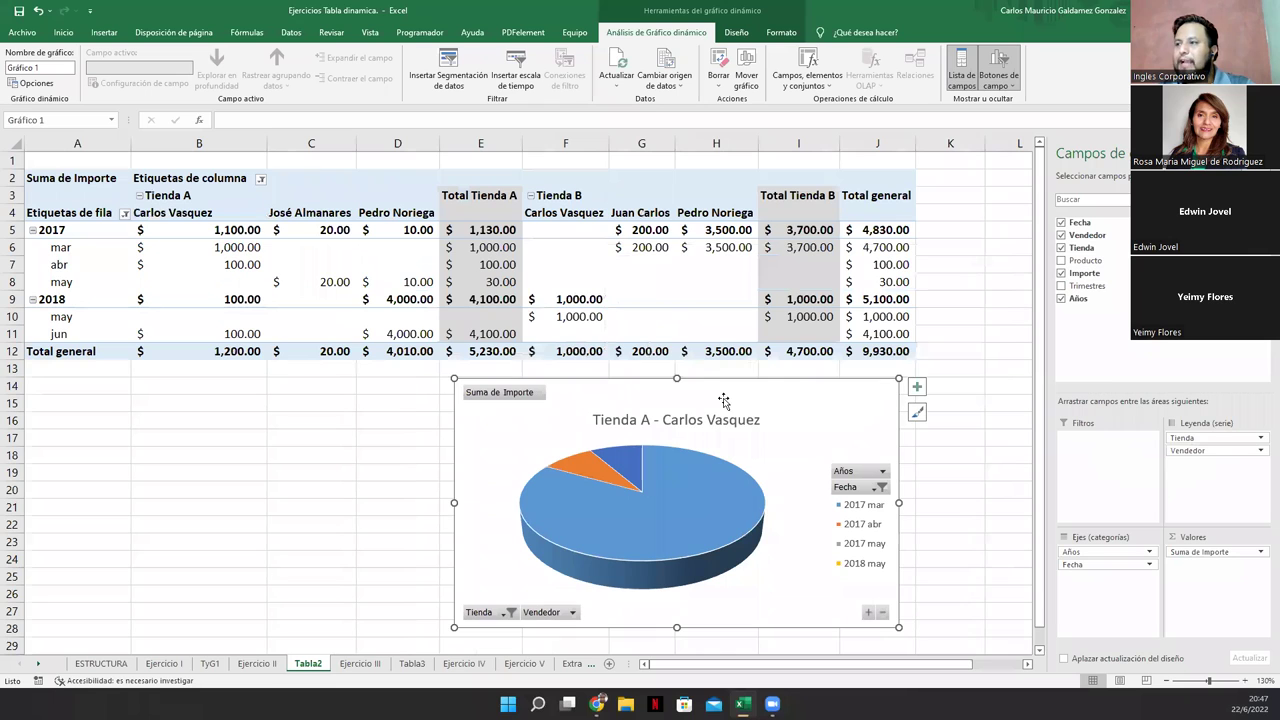
- Filter the chart's Vendedor field to exclude the first seller and keep the other three
left_click(560, 617)
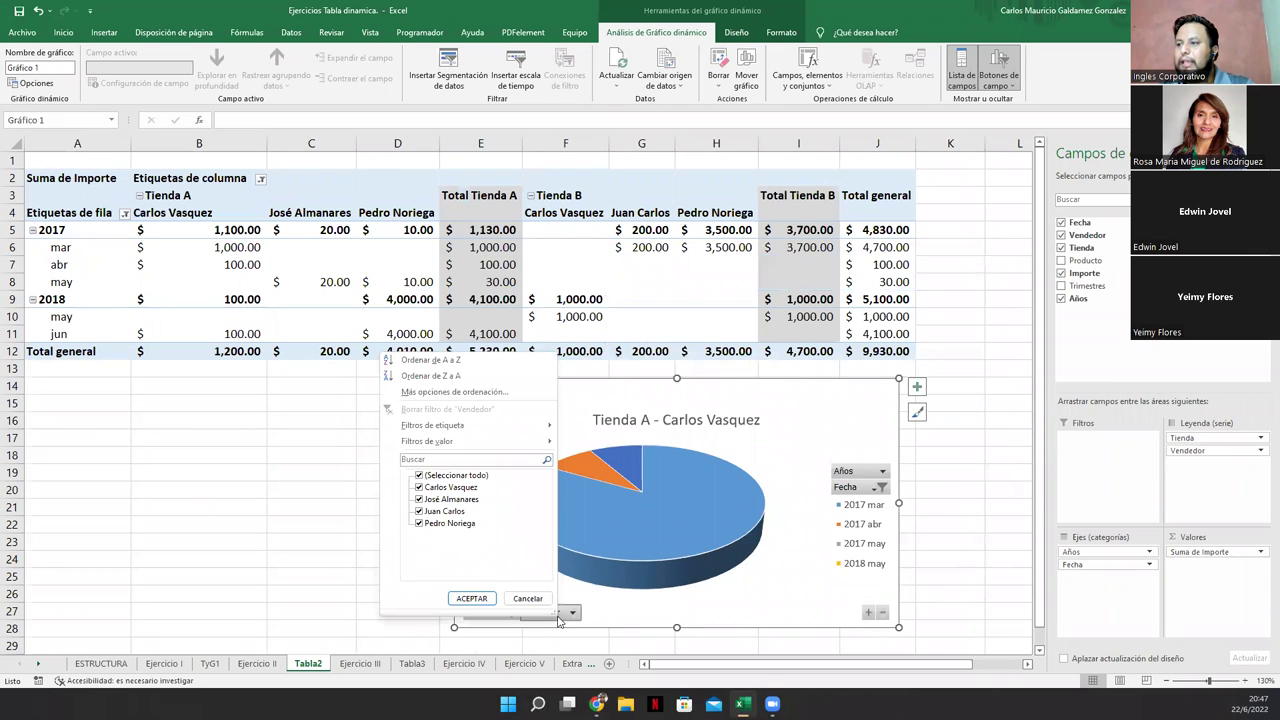
left_click(418, 475)
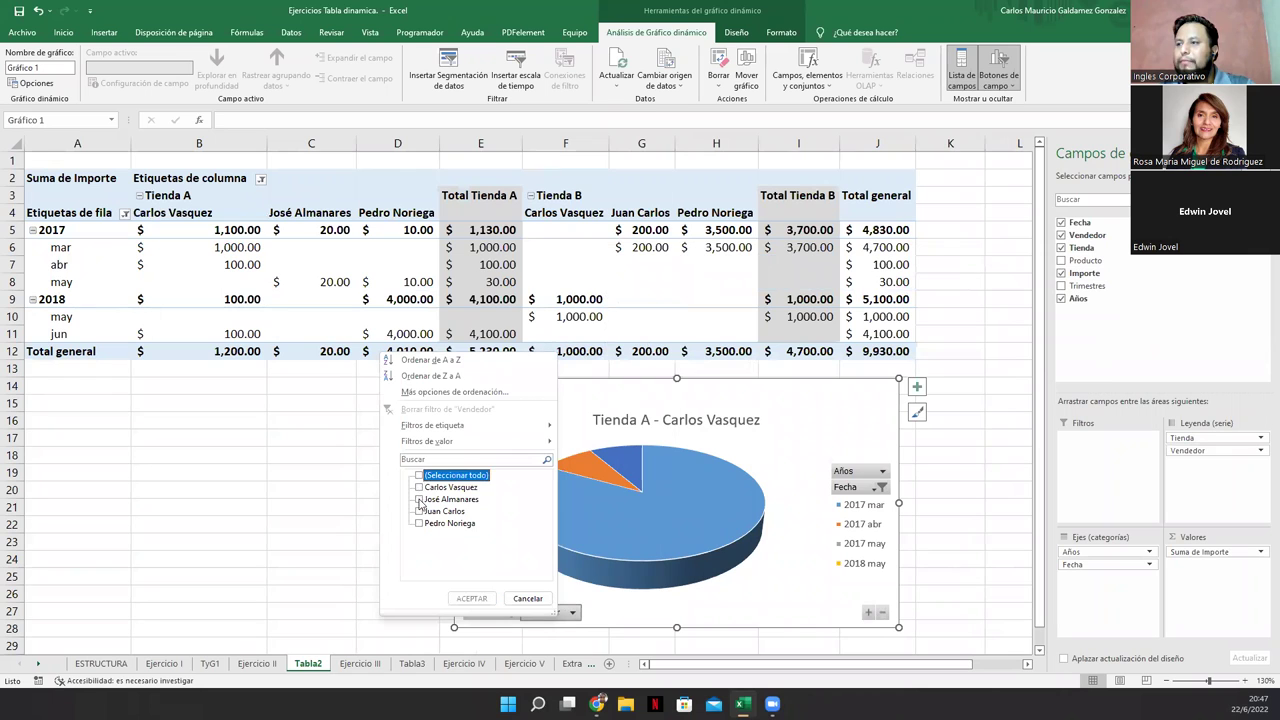
left_click(419, 499)
left_click(419, 511)
left_click(419, 523)
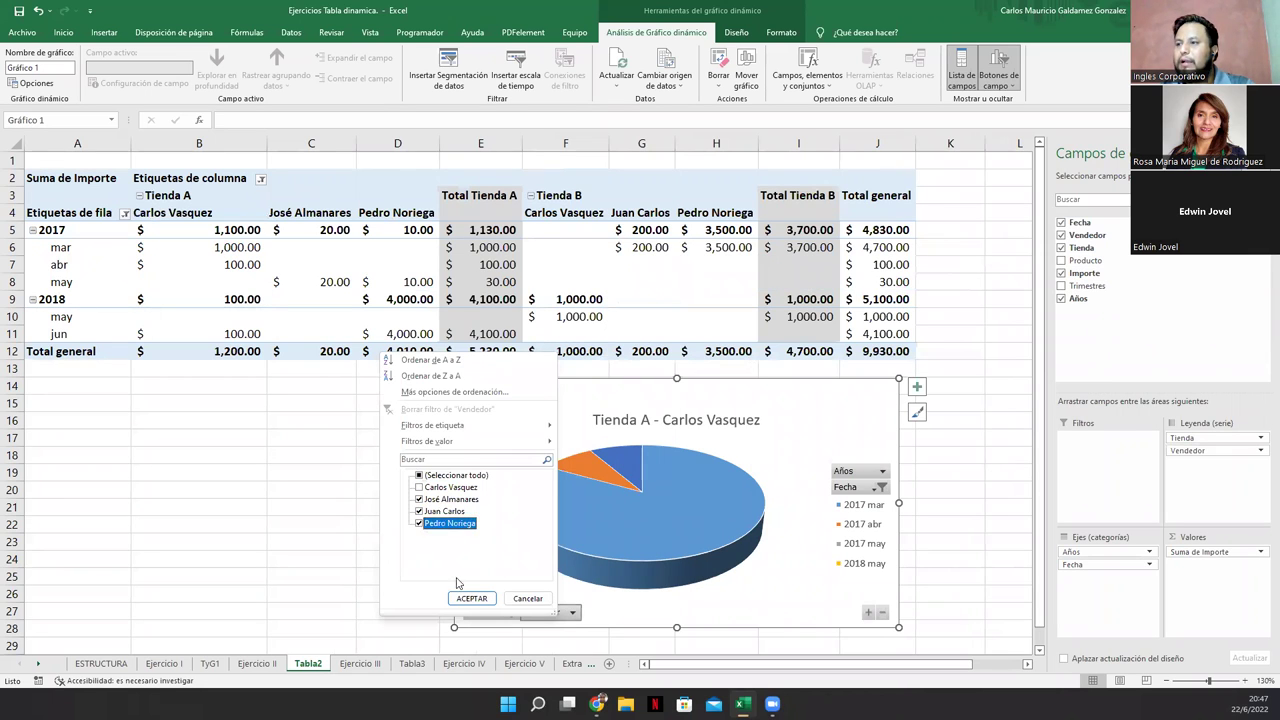
left_click(472, 598)
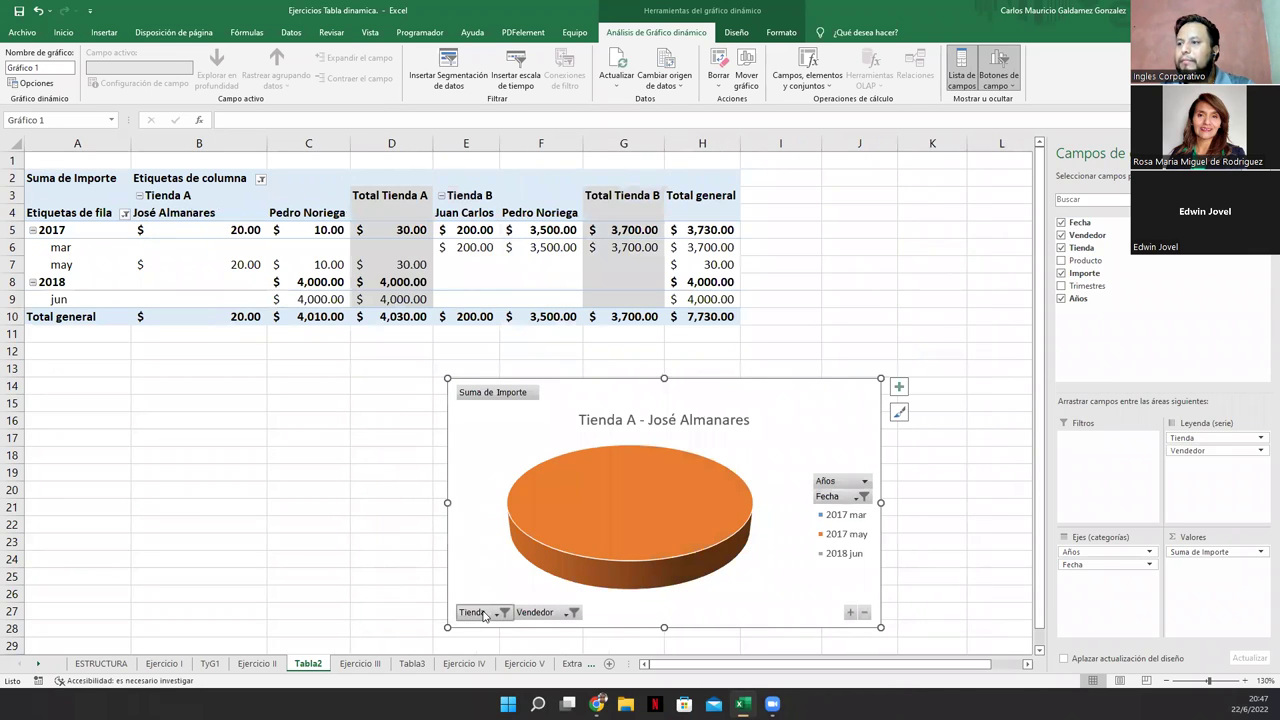
- Reset the chart's Tienda filter to include all stores, Tienda A through Tienda D
left_click(497, 612)
left_click(352, 472)
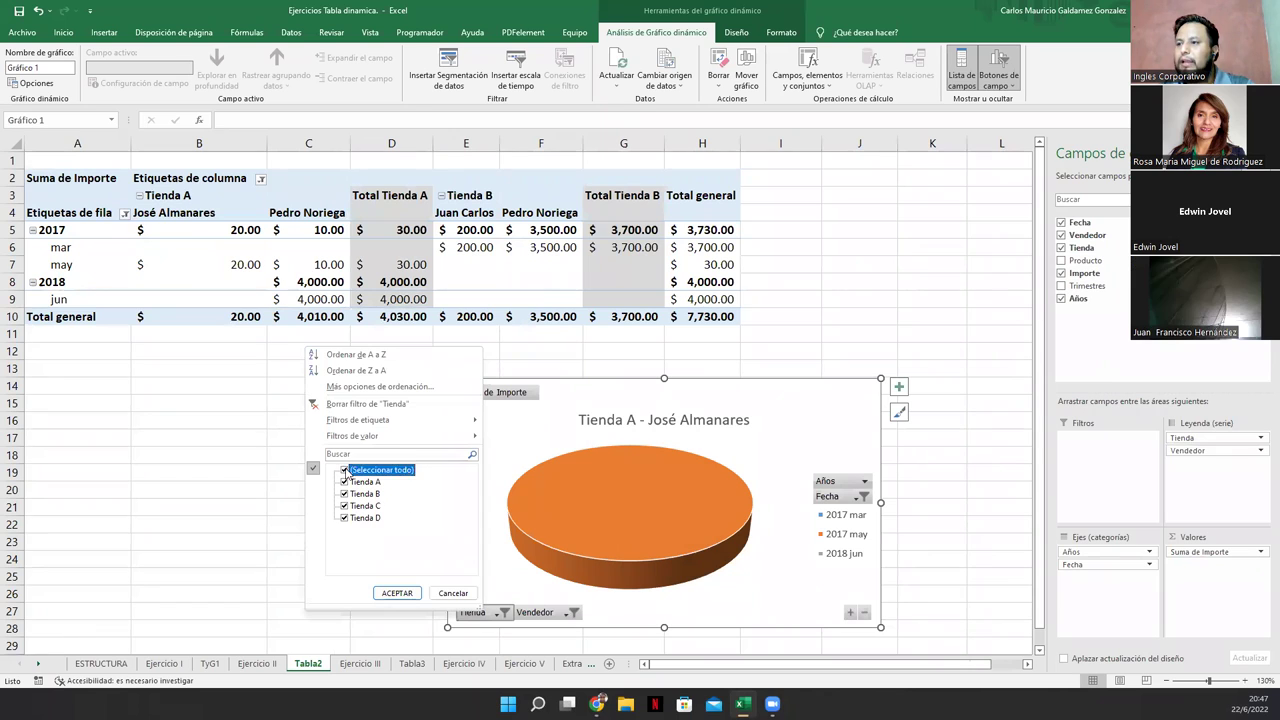
left_click(398, 592)
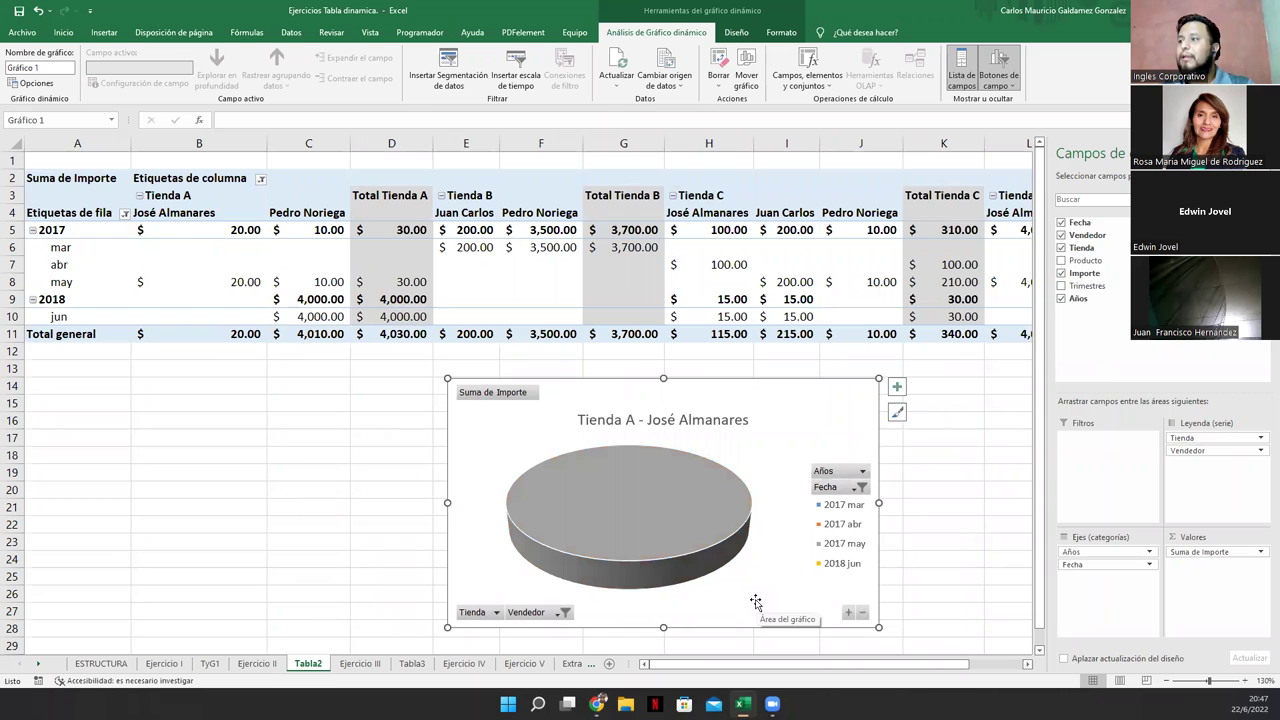
- Reset the chart's Fecha filter to include all dates, and accept the Años filter with every year selected
left_click(841, 487)
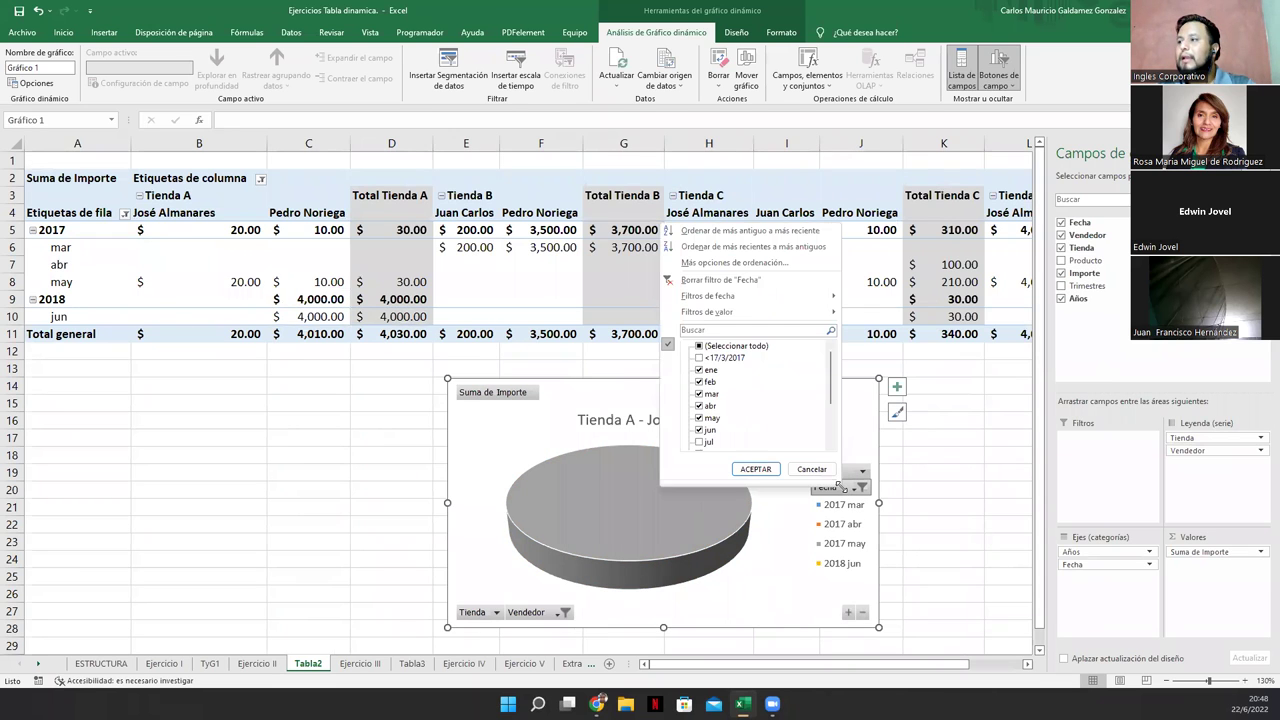
left_click(699, 346)
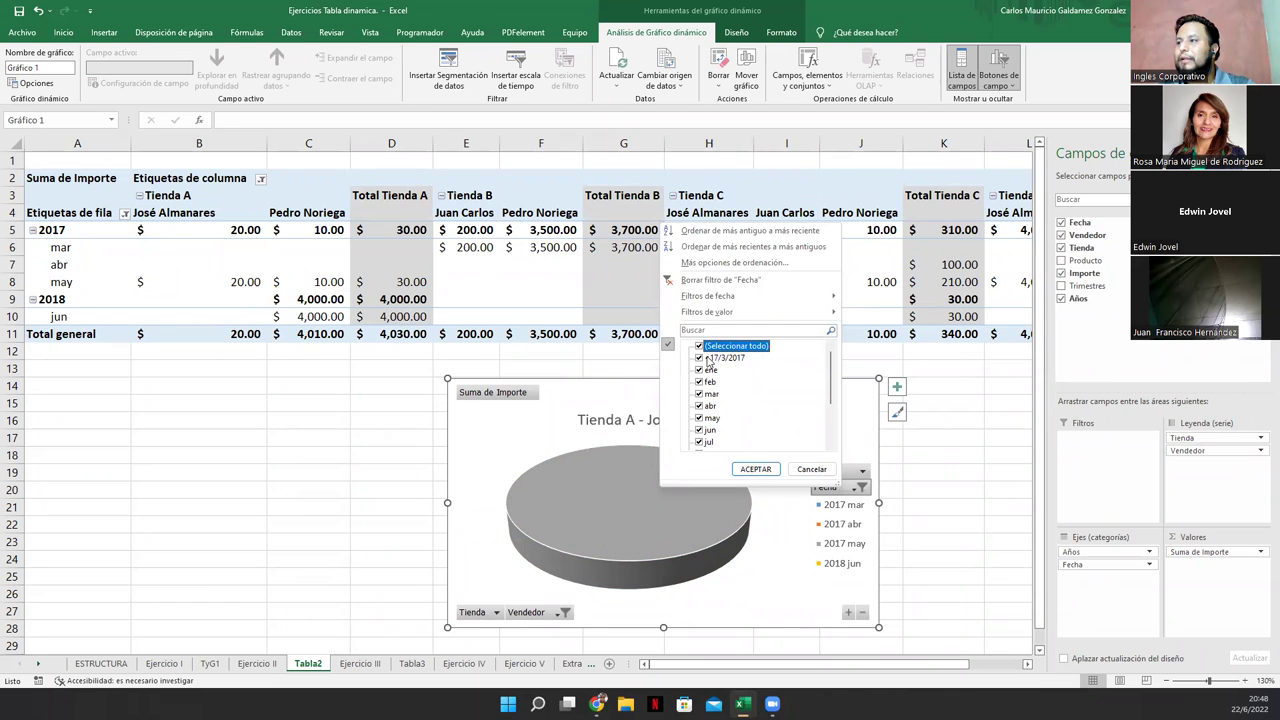
left_click(757, 470)
left_click(860, 472)
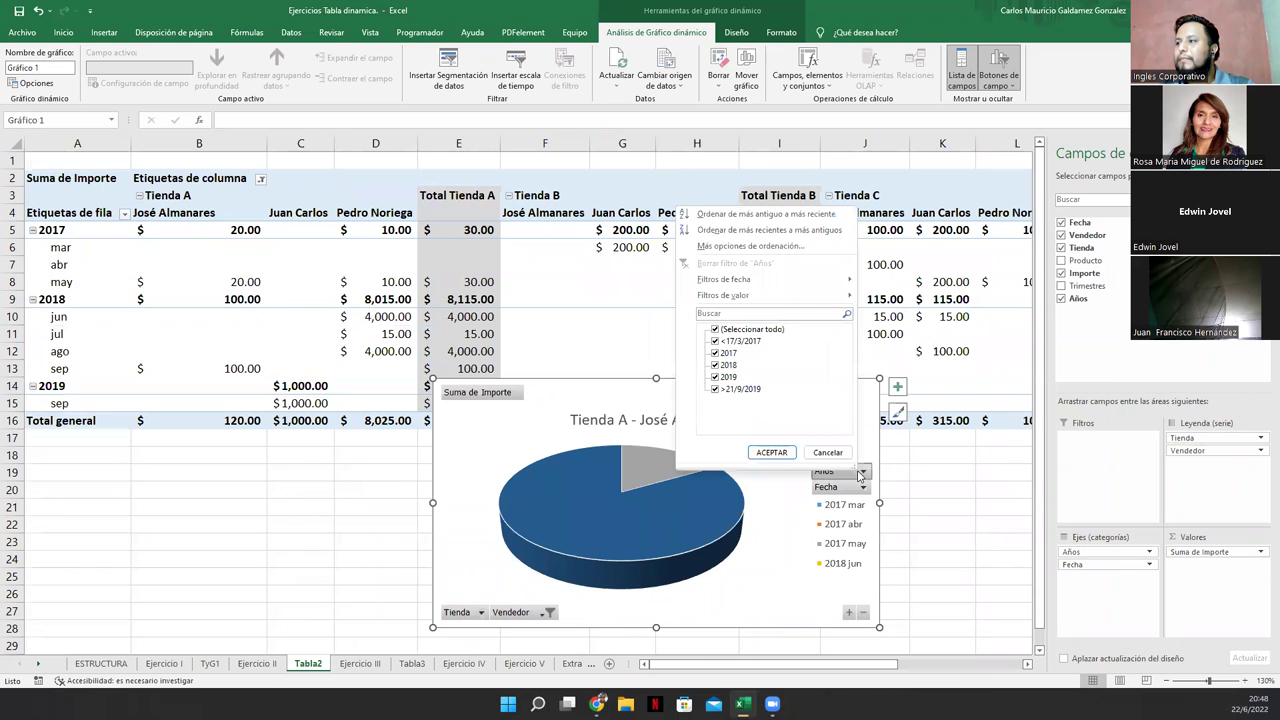
left_click(771, 452)
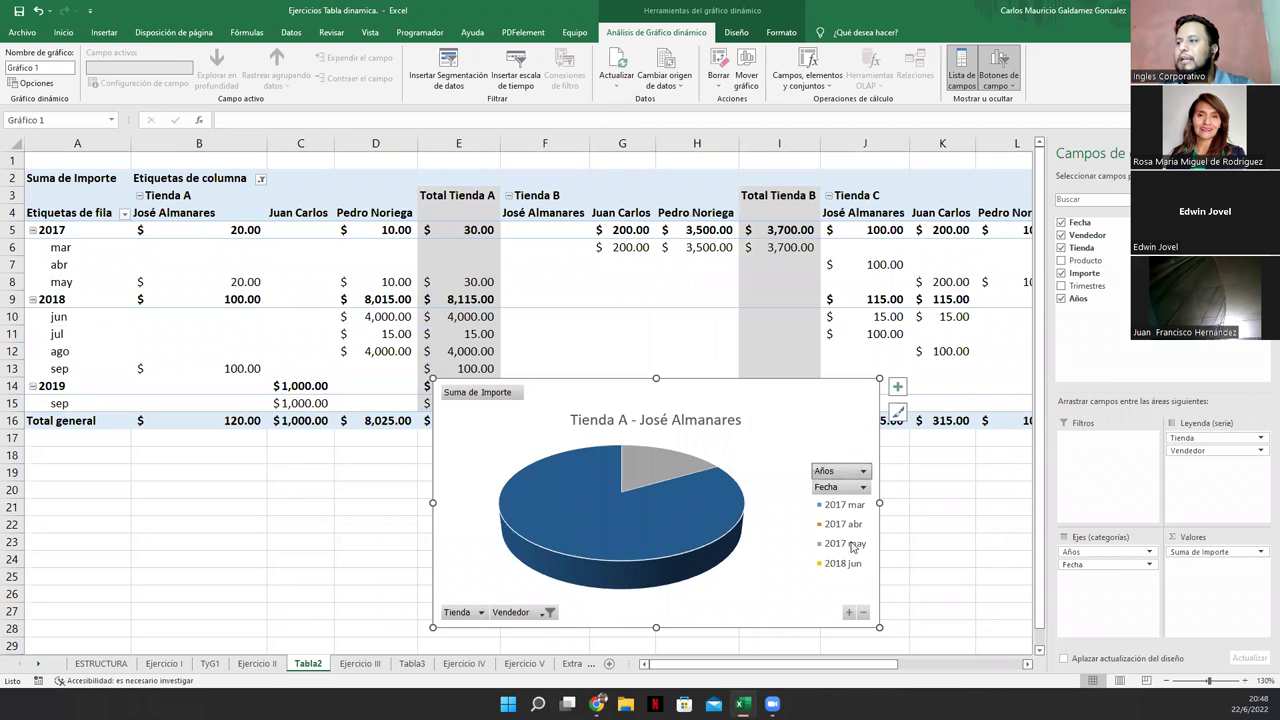
- Move the pie chart below the pivot table's total row, over about rows 18 to 31, and collapse its categories to years
scroll(645, 530, "down", 2)
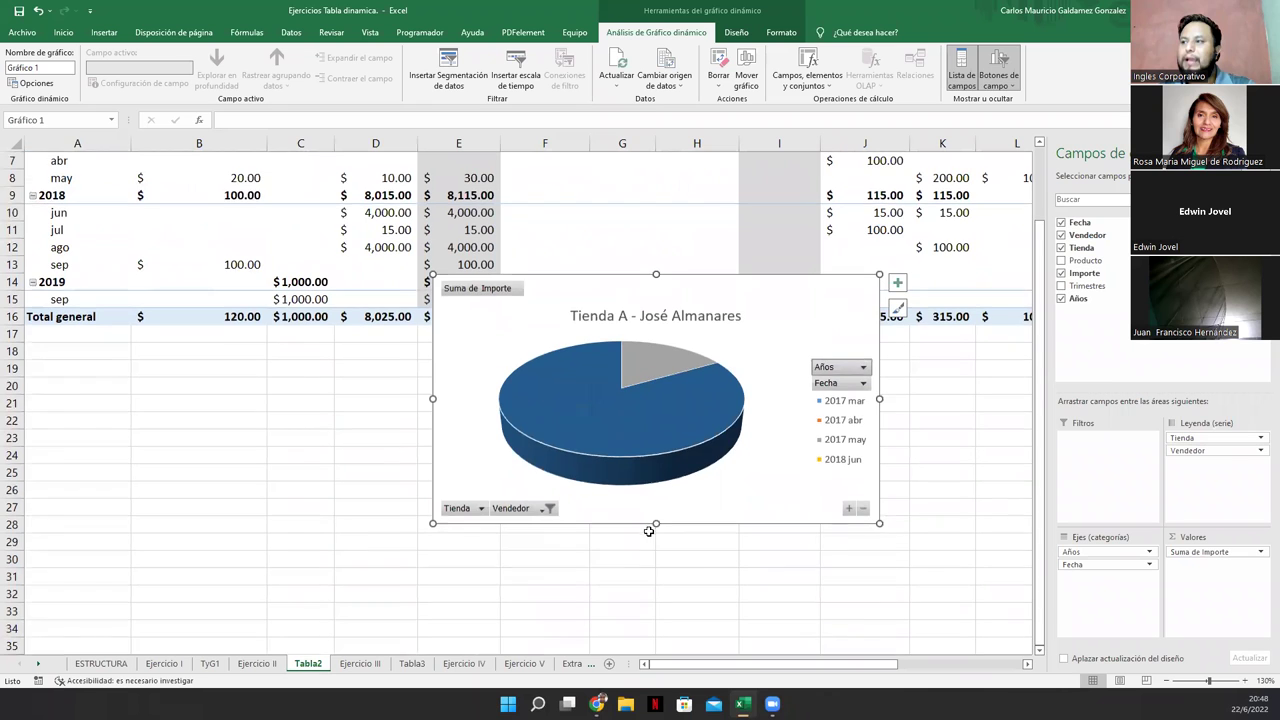
left_click_drag(765, 320, 750, 383)
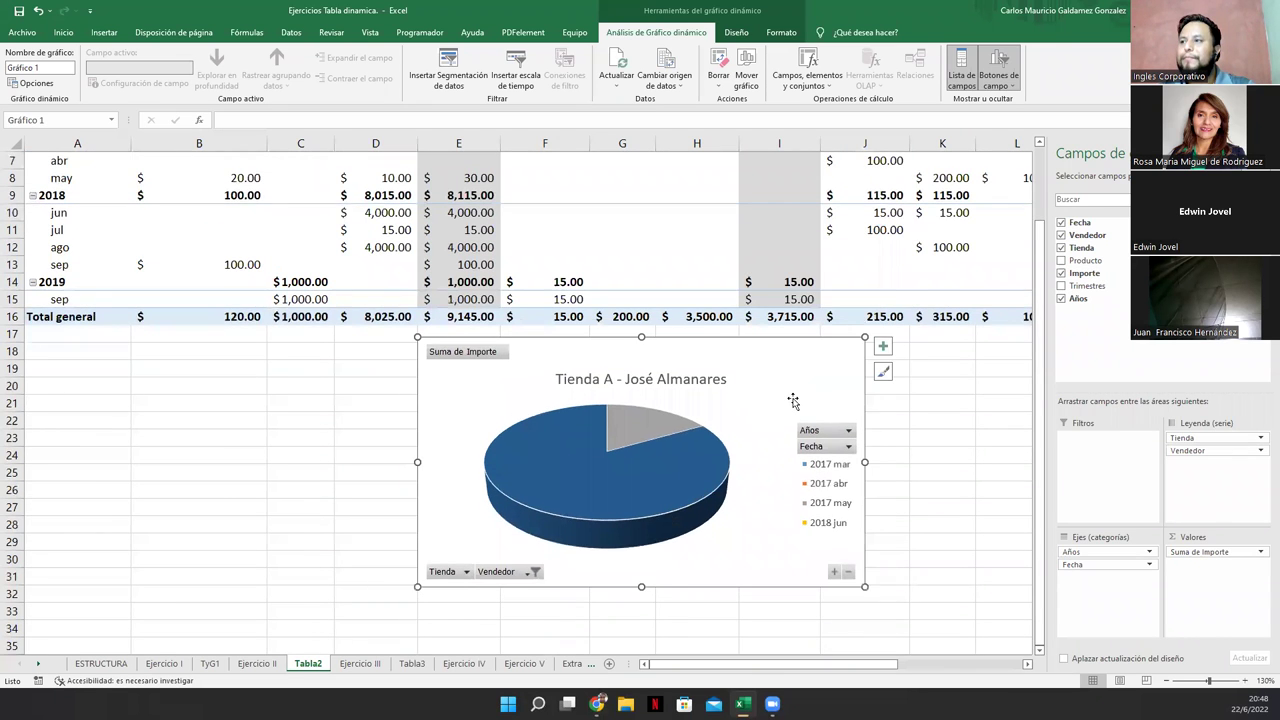
scroll(793, 400, "up", 1)
scroll(793, 400, "up", 1)
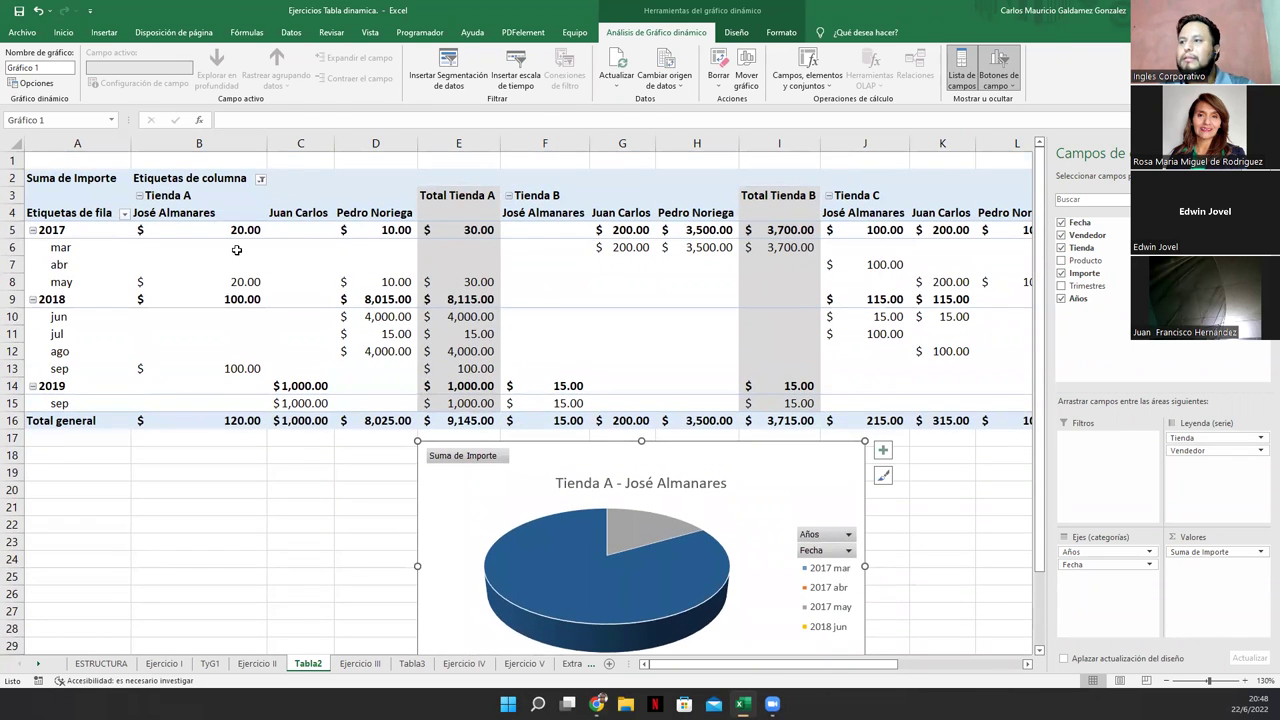
scroll(603, 492, "down", 2)
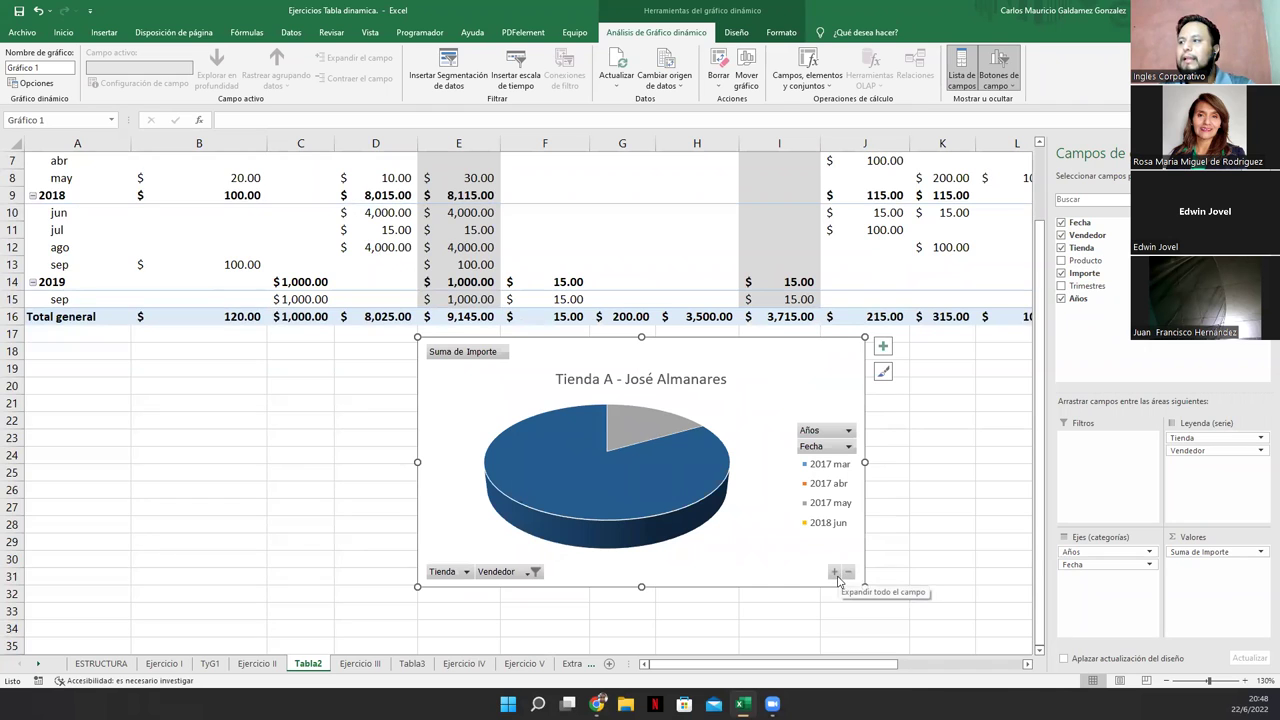
left_click(849, 573)
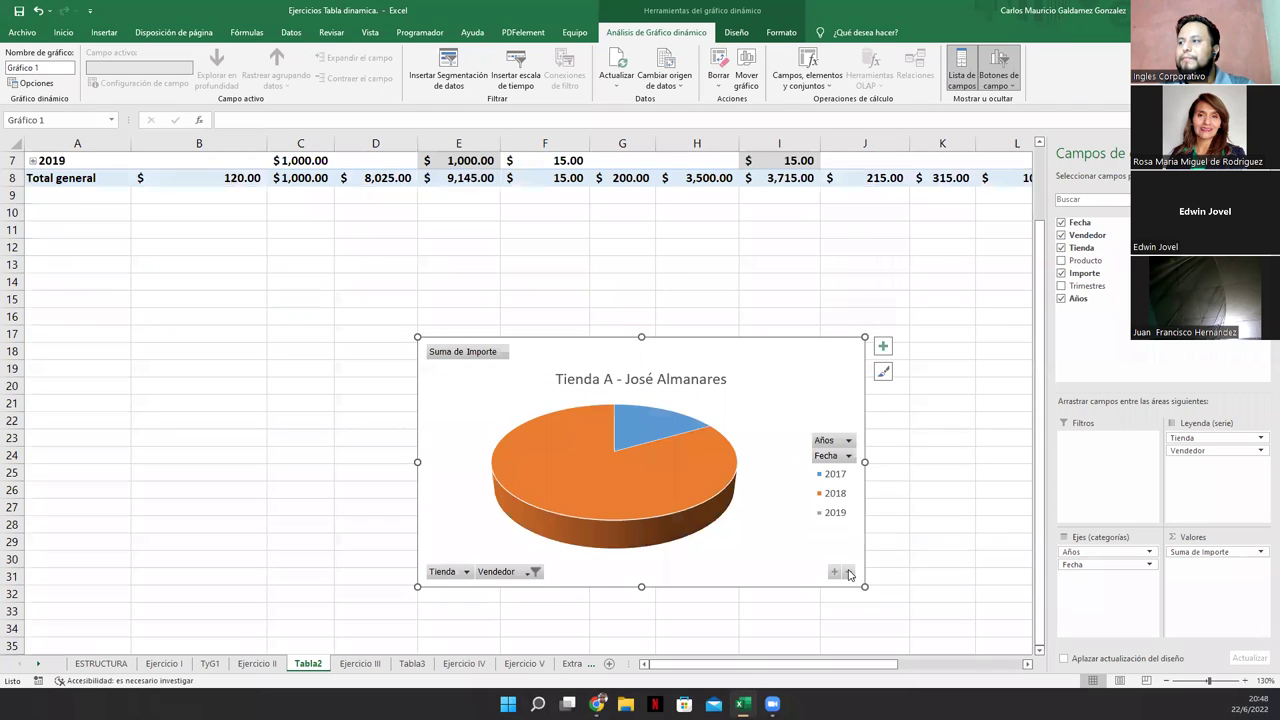
- Expand the pie chart's year categories to months
scroll(490, 468, "up", 2)
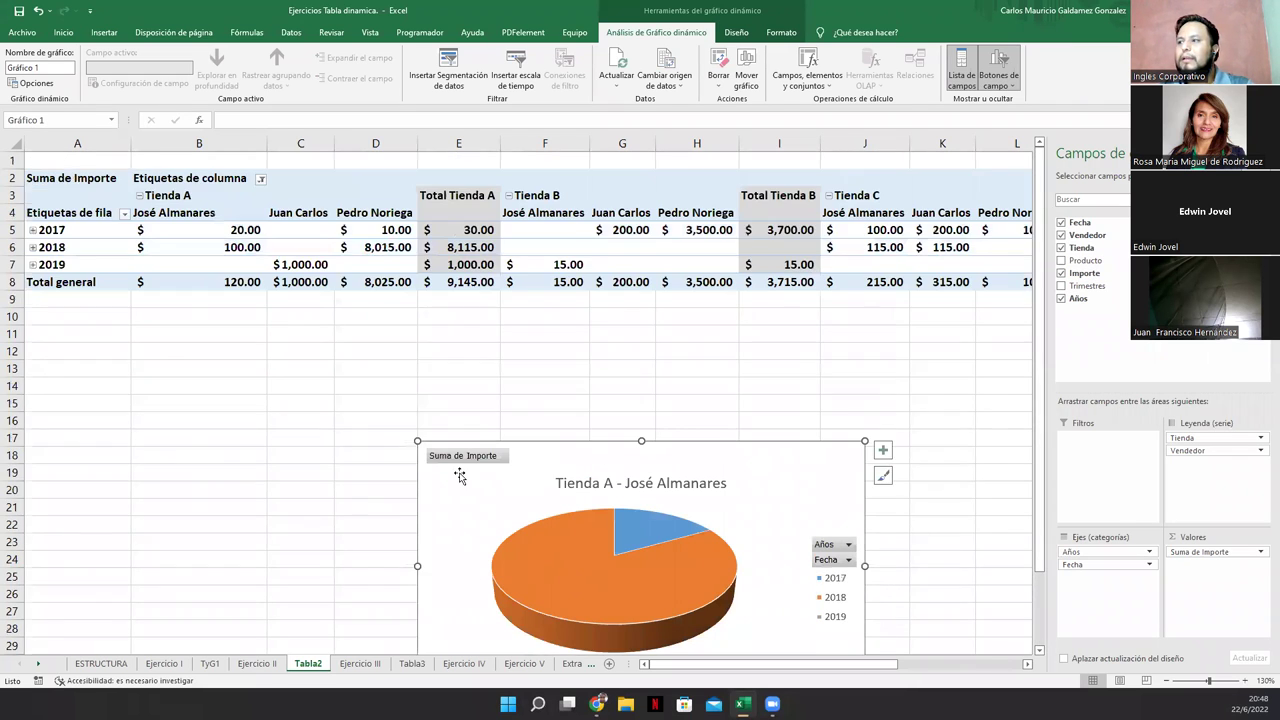
scroll(801, 496, "down", 2)
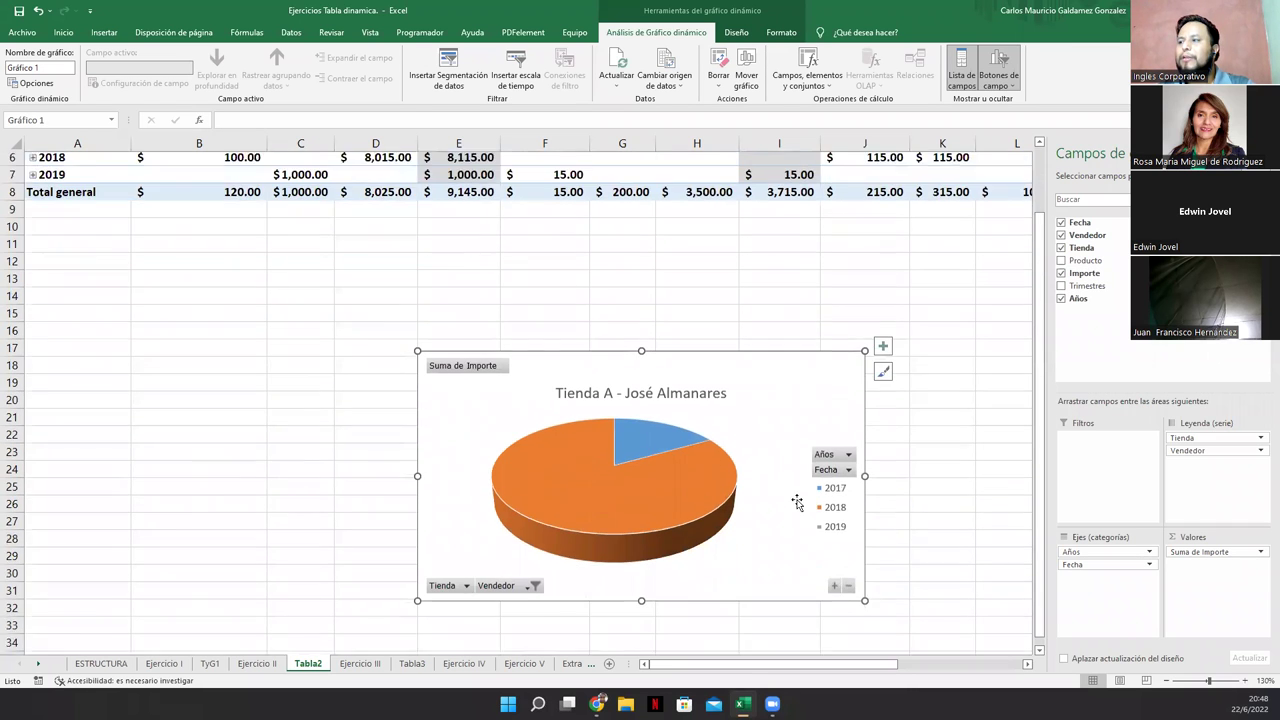
left_click(834, 573)
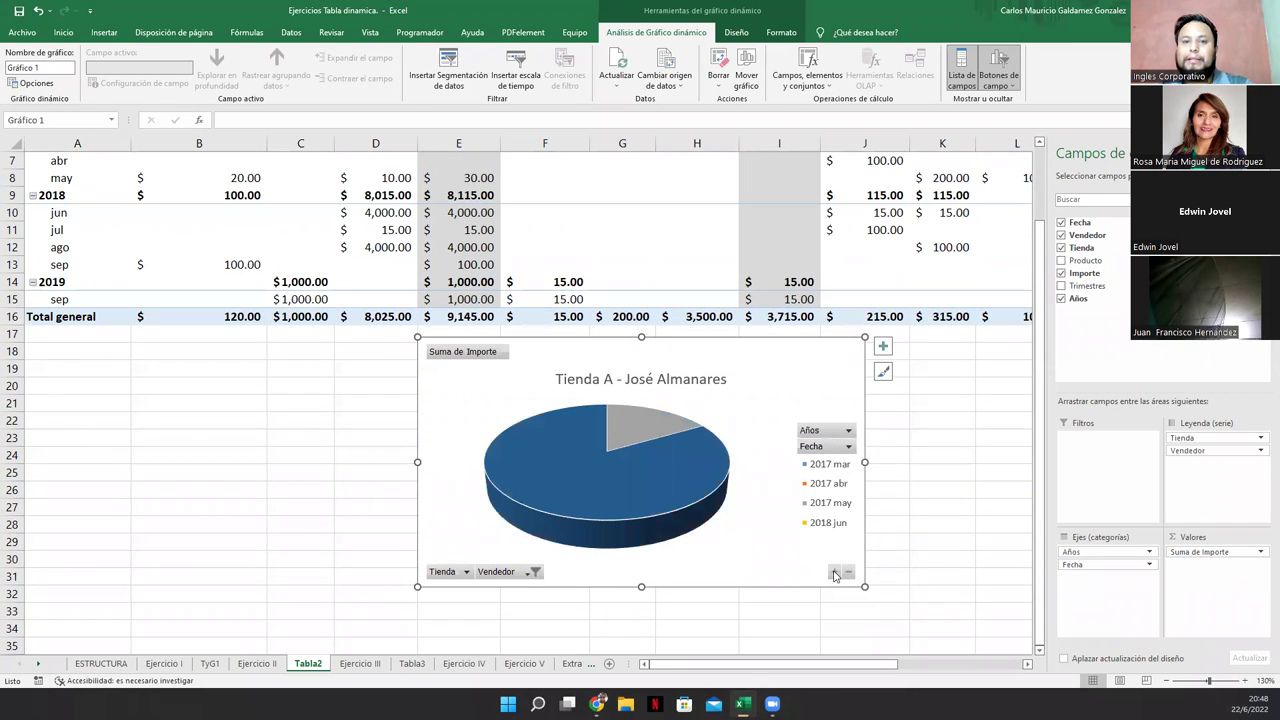
mouse_move(541, 531)
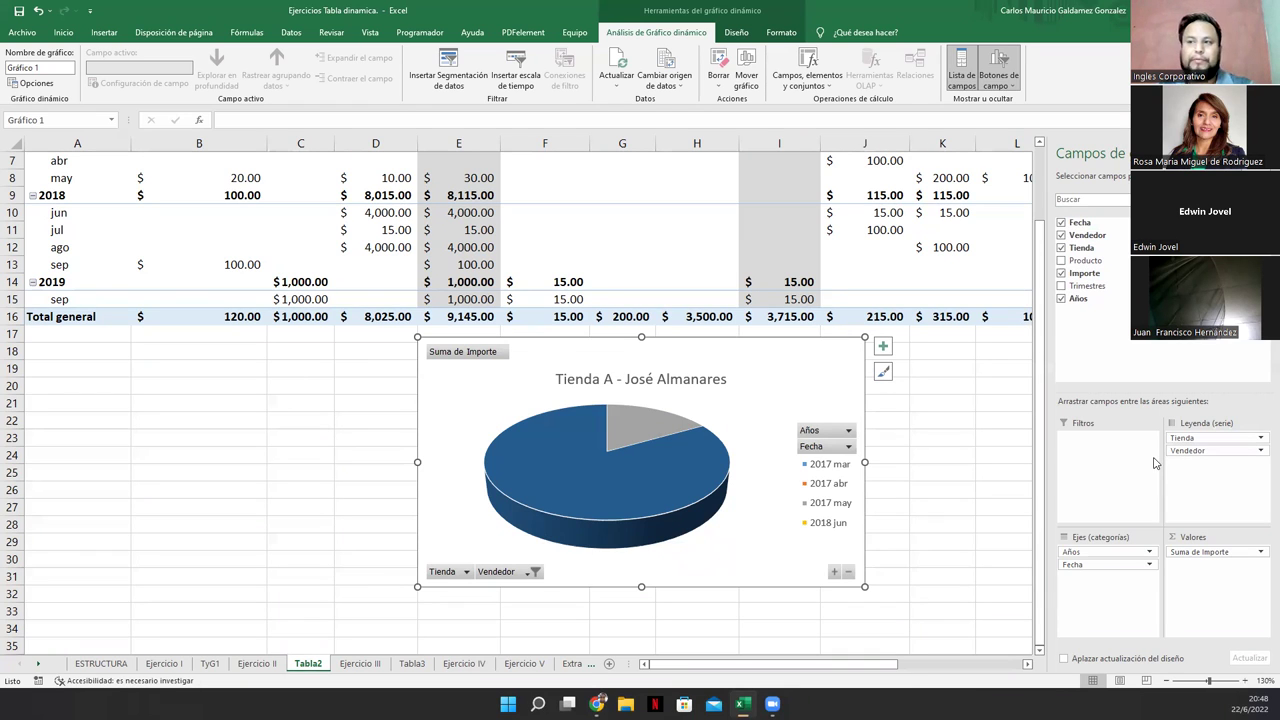
- Remove the Vendedor field from the pie chart and move the chart beside the pivot table, over about columns G to L, rows 2 to 16
scroll(466, 476, "up", 2)
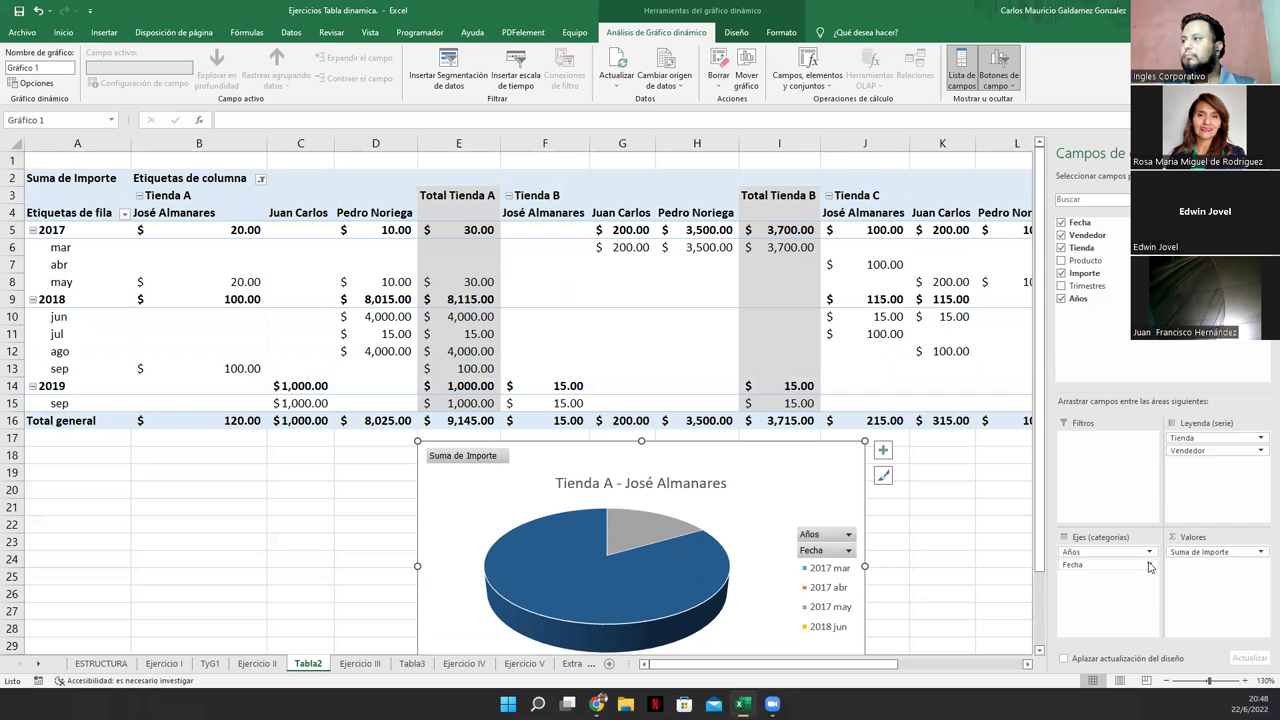
left_click(1062, 237)
left_click_drag(694, 478, 861, 208)
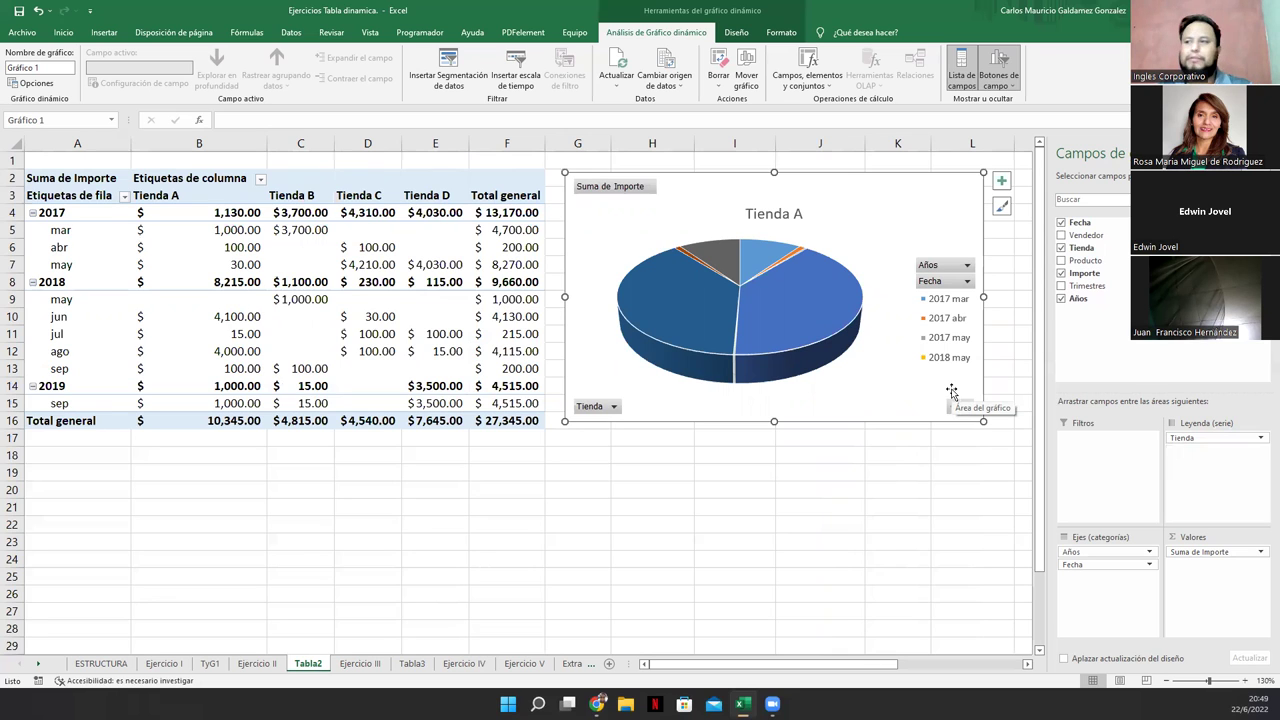
- Check the TyG1 sheet's name and rename the Tabla2 sheet as TyG2
left_click(209, 664)
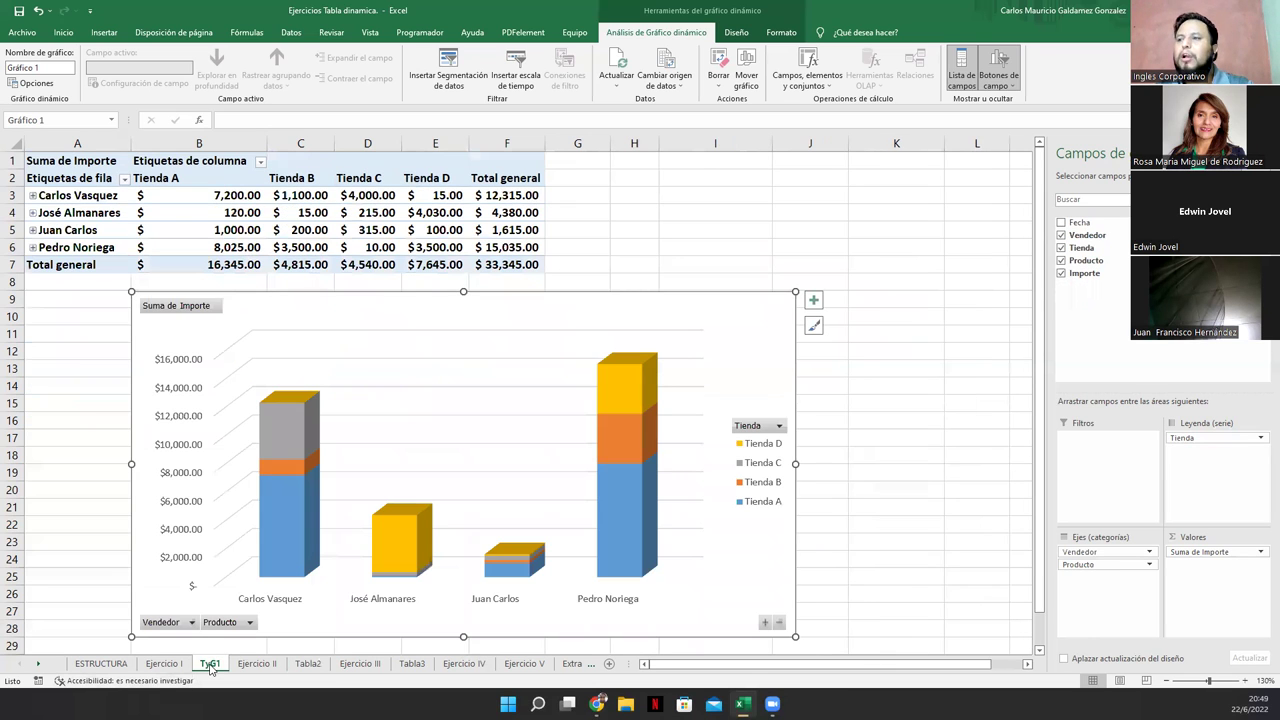
double_click(210, 664)
key("Return")
left_click(308, 664)
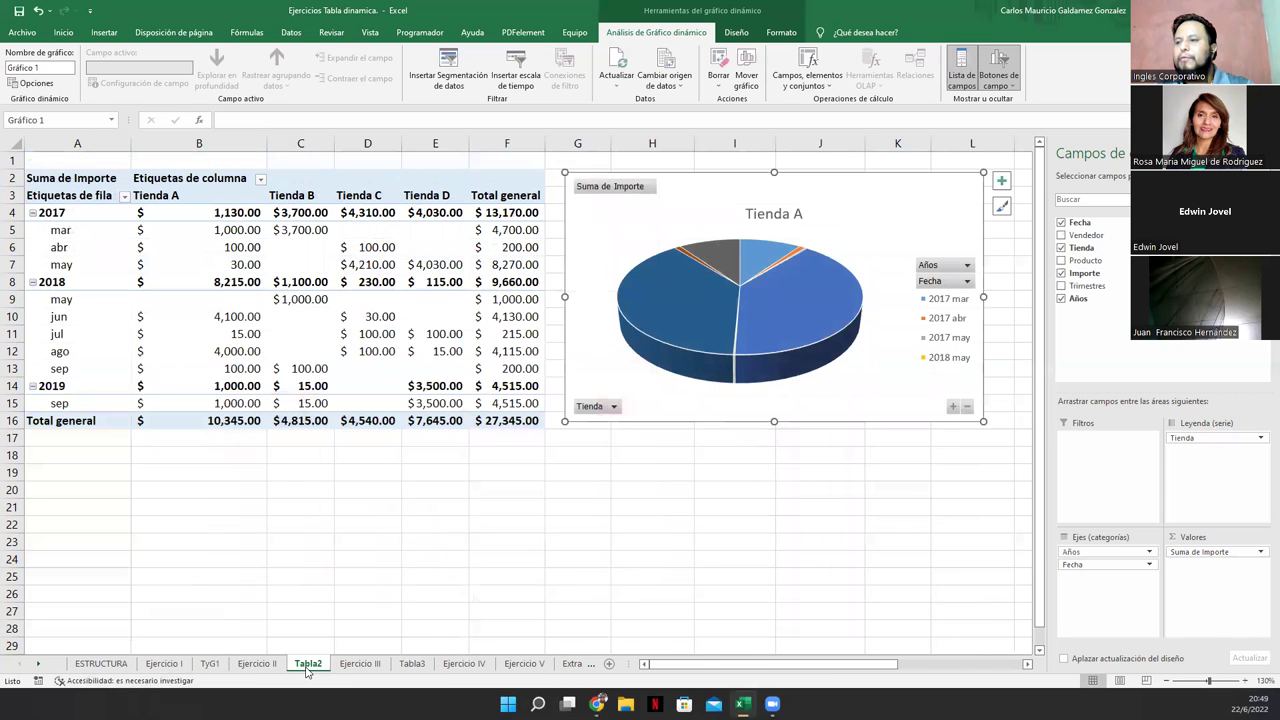
double_click(307, 665)
type("TyG2")
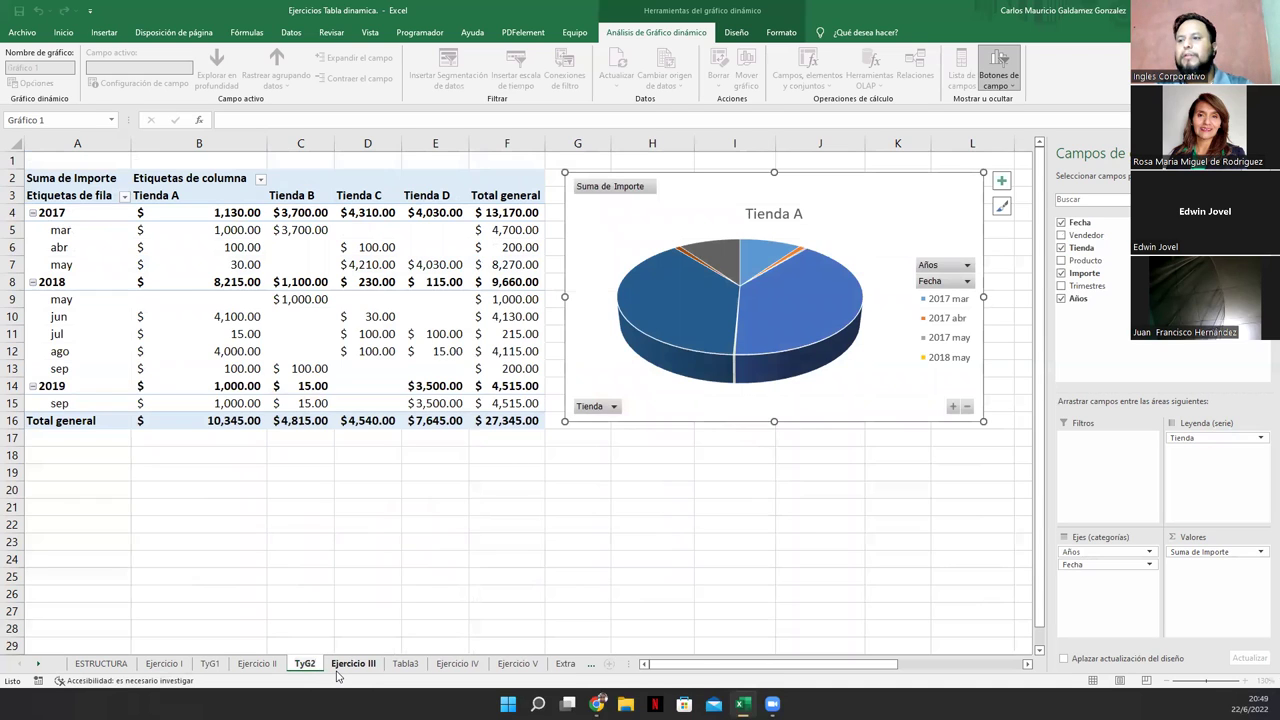
key("Return")
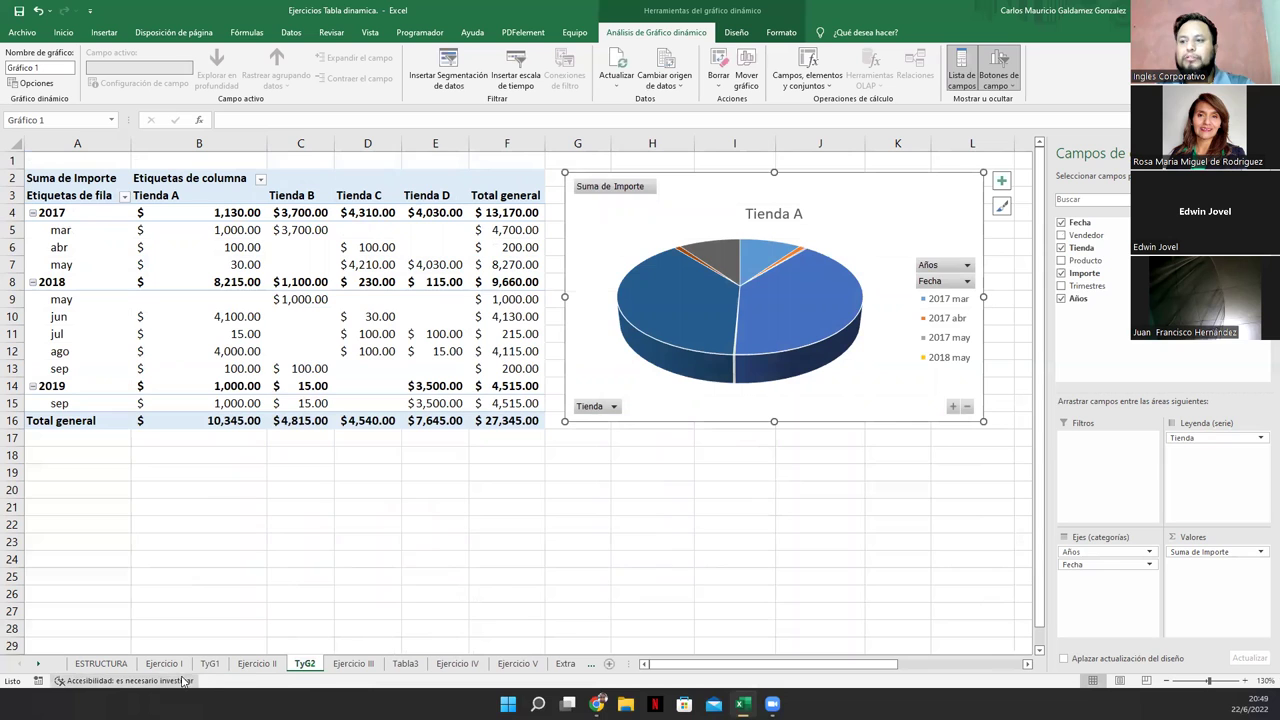
- Deselect the chart and review the source data and instructions on the Ejercicio II and Ejercicio III sheets
left_click(739, 511)
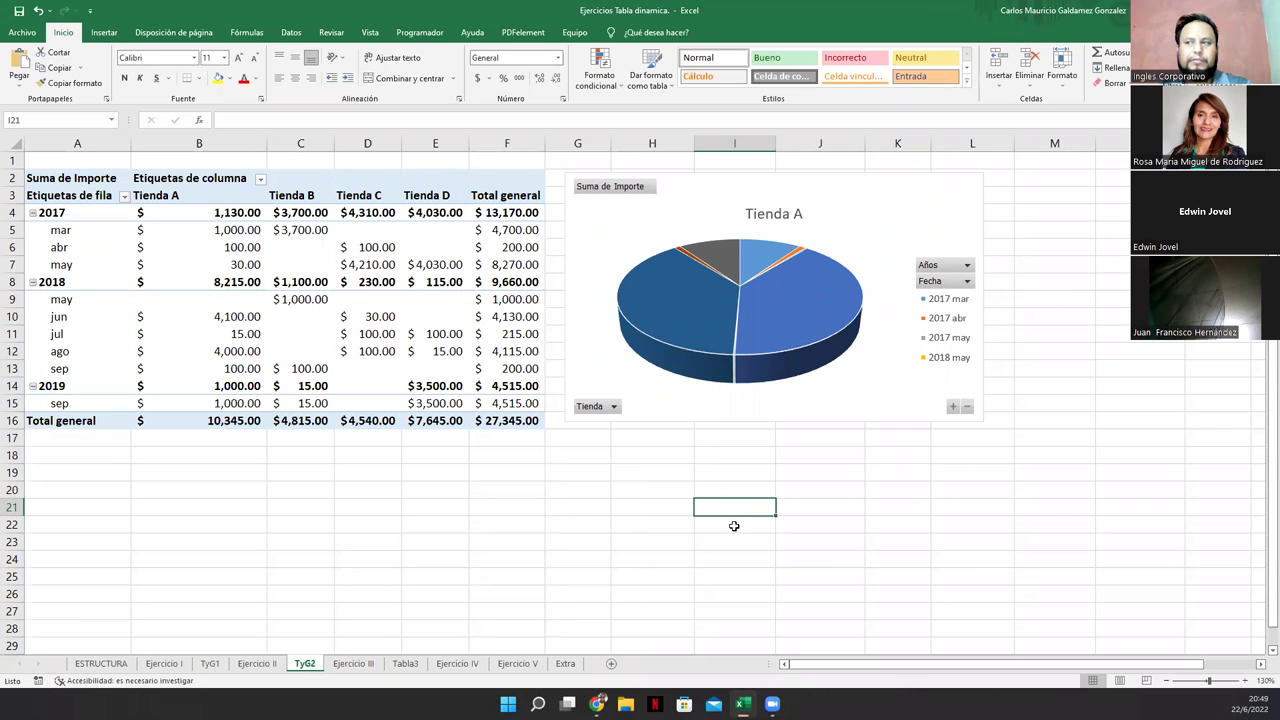
left_click(718, 468)
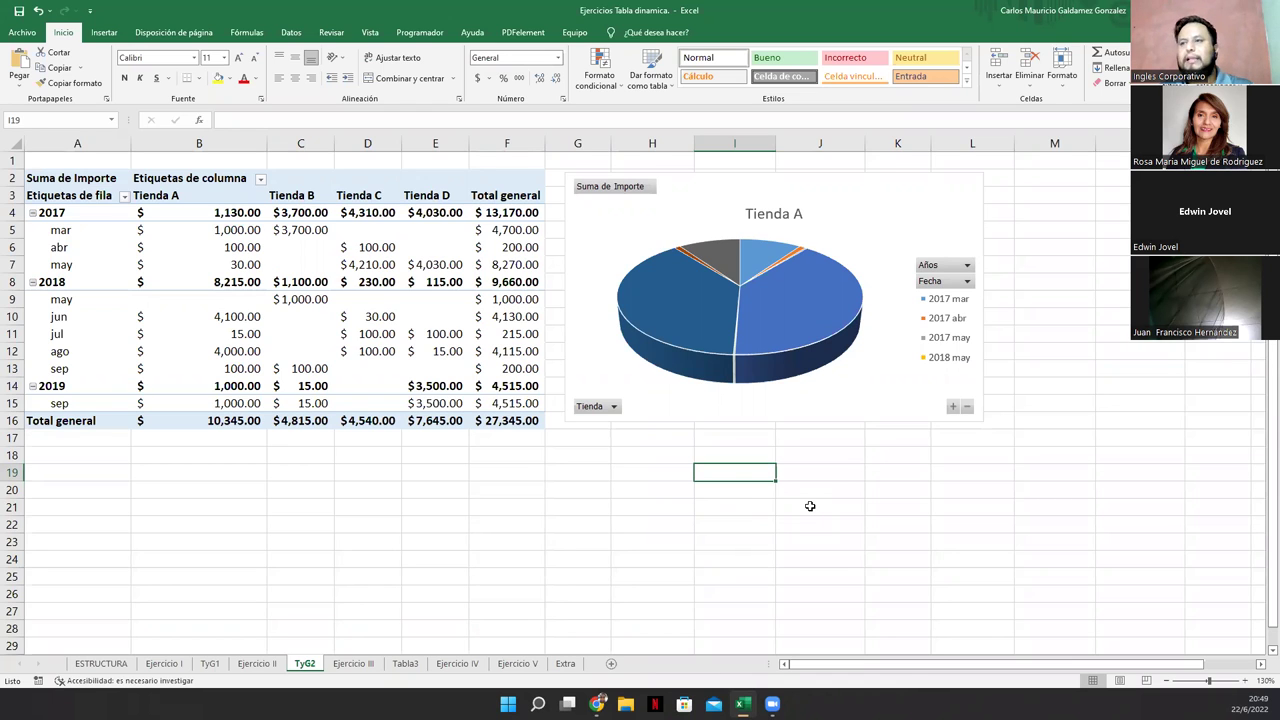
left_click(257, 664)
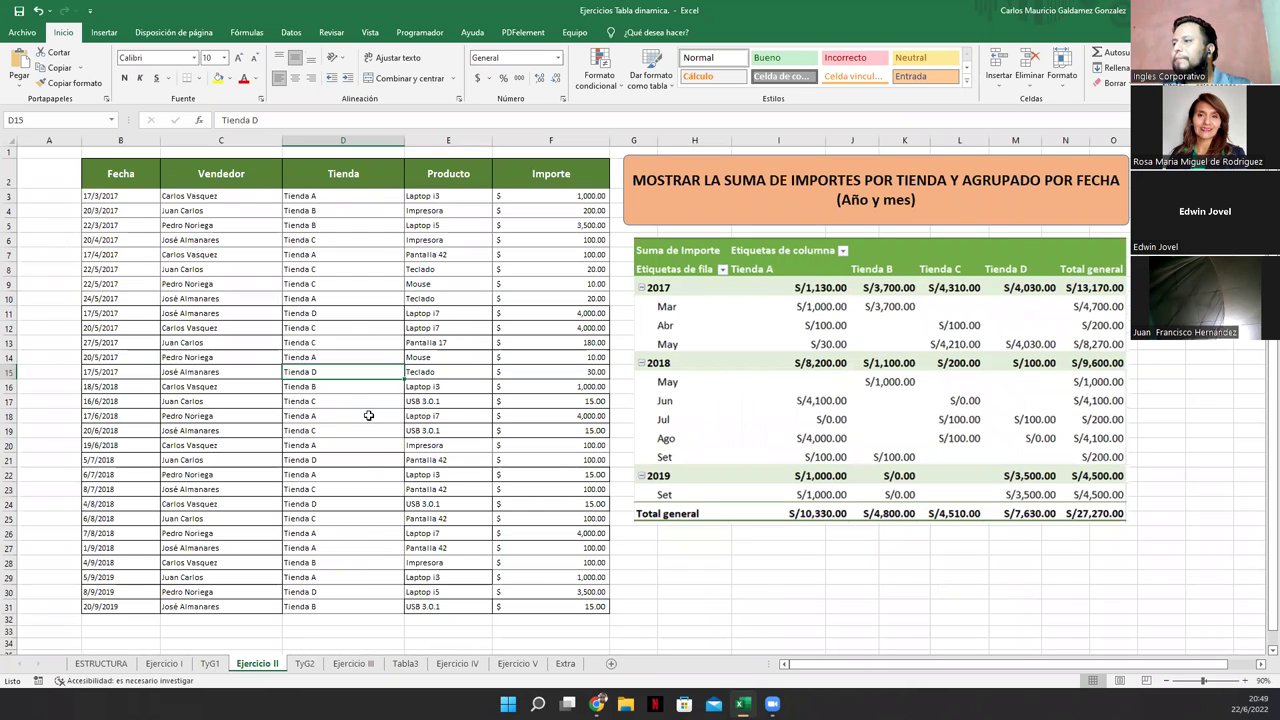
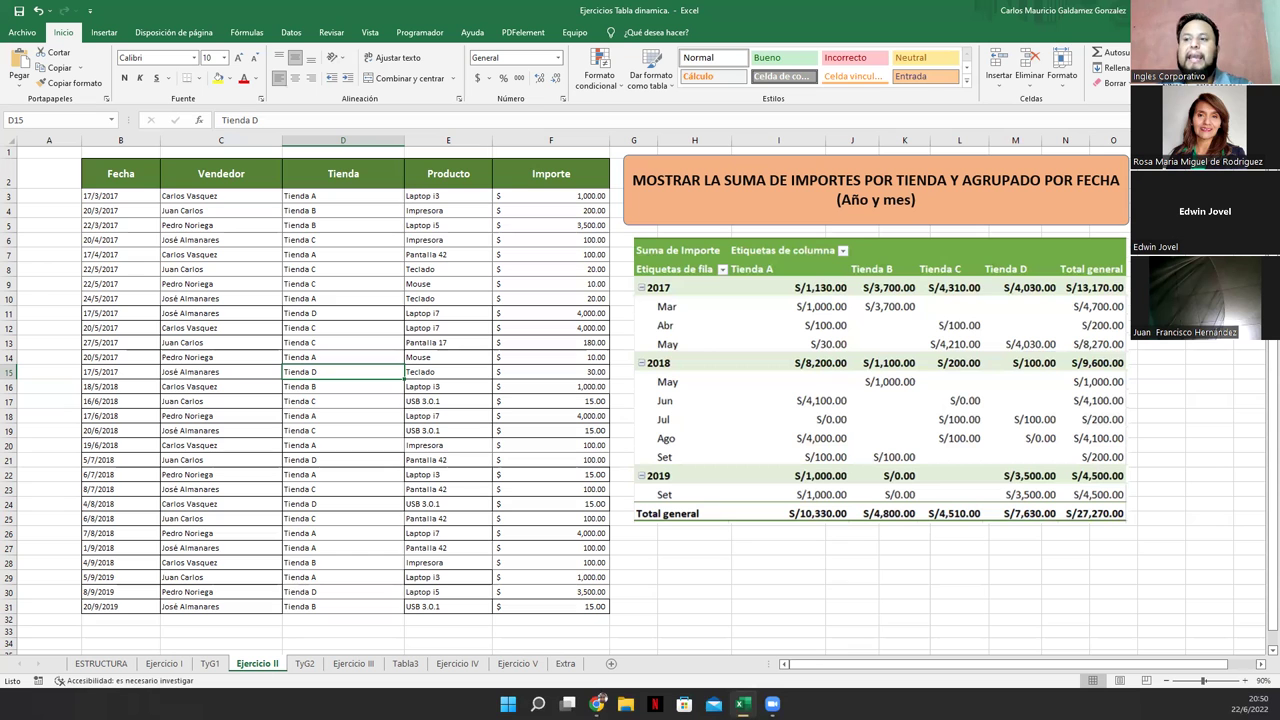
left_click(302, 665)
left_click(351, 667)
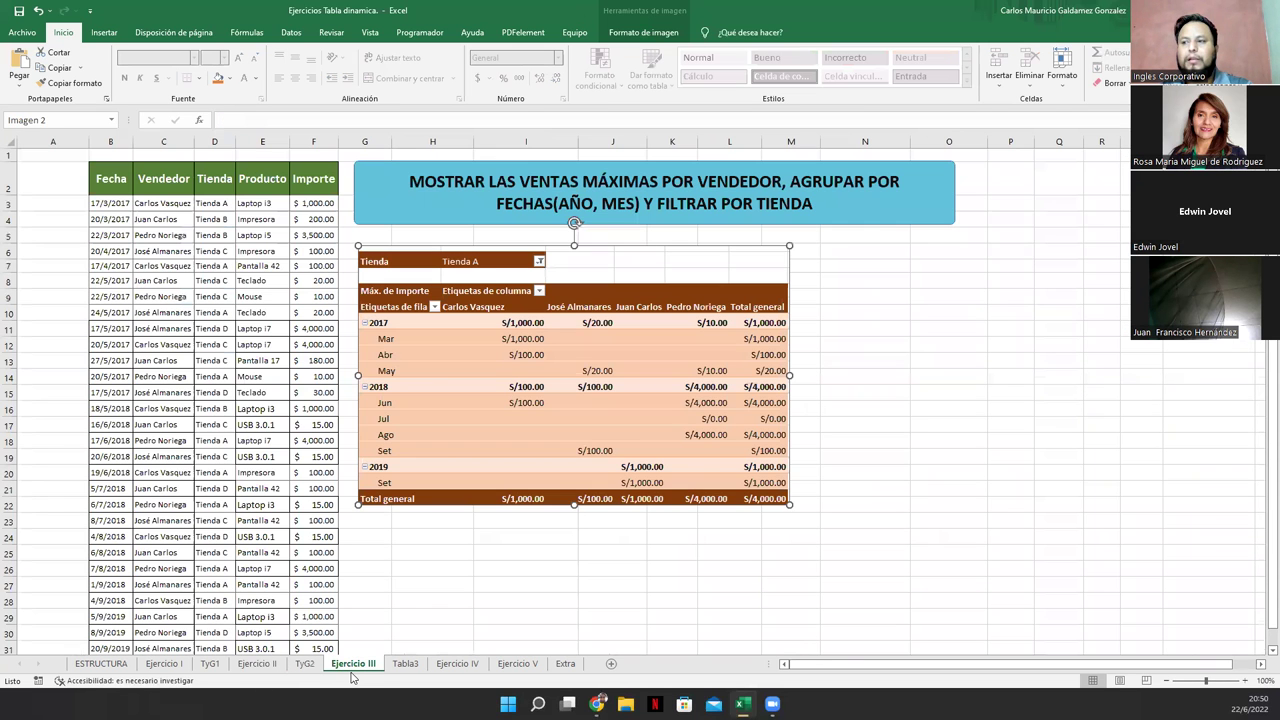
- Rename the Tabla3 sheet as TyG3
left_click(404, 668)
double_click(404, 676)
type("TyG3")
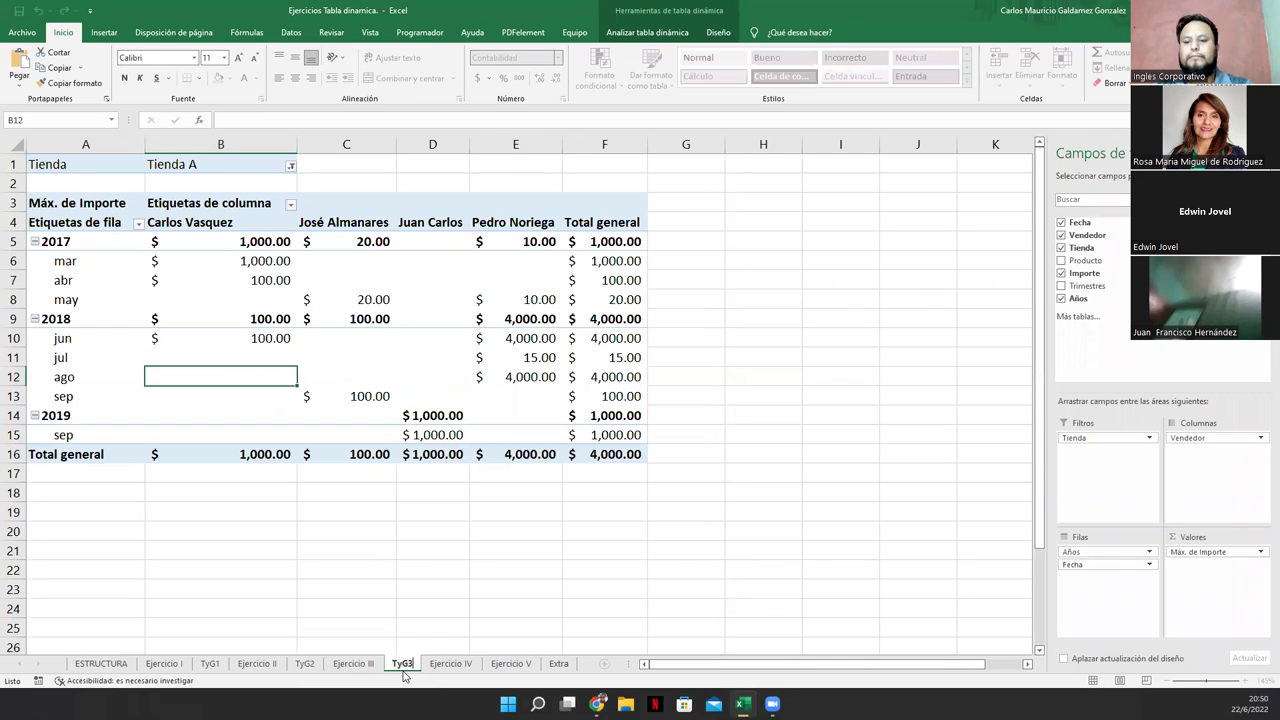
key("Return")
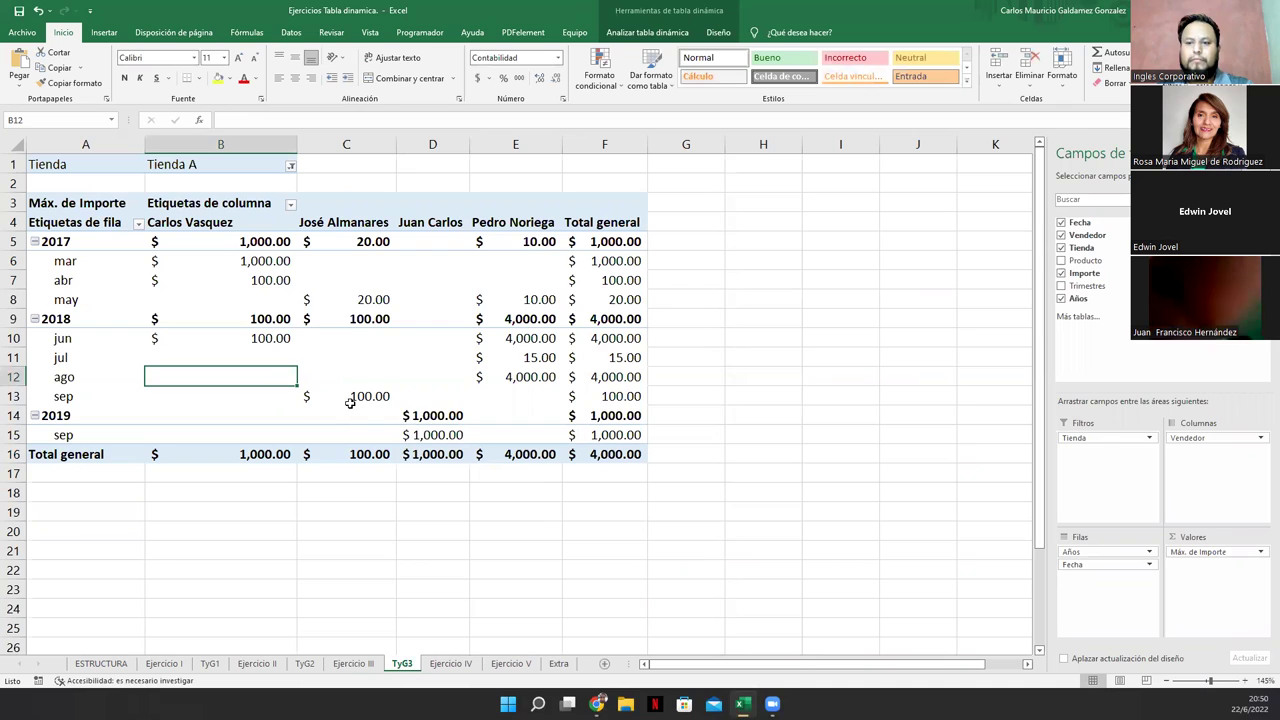
- Compare the surface chart subtypes for the TyG3 pivot table and insert a Trama de superficie 3D pivot chart
left_click(290, 282)
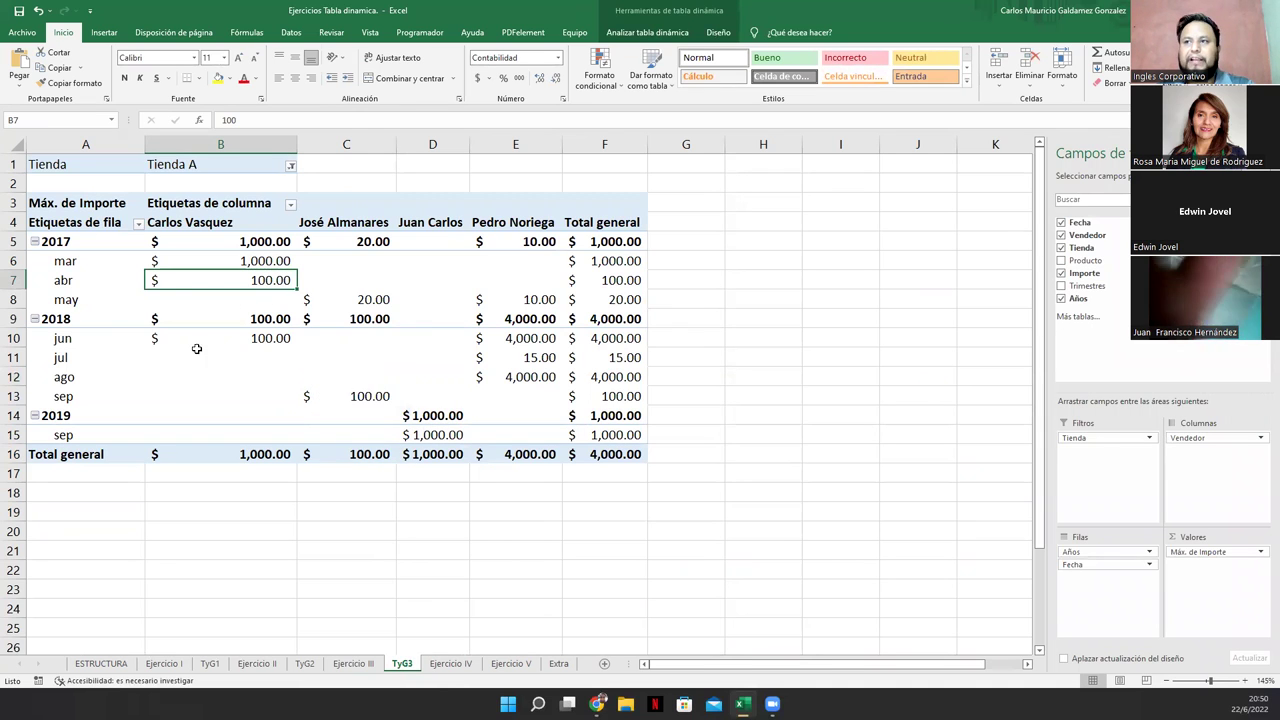
left_click(180, 243)
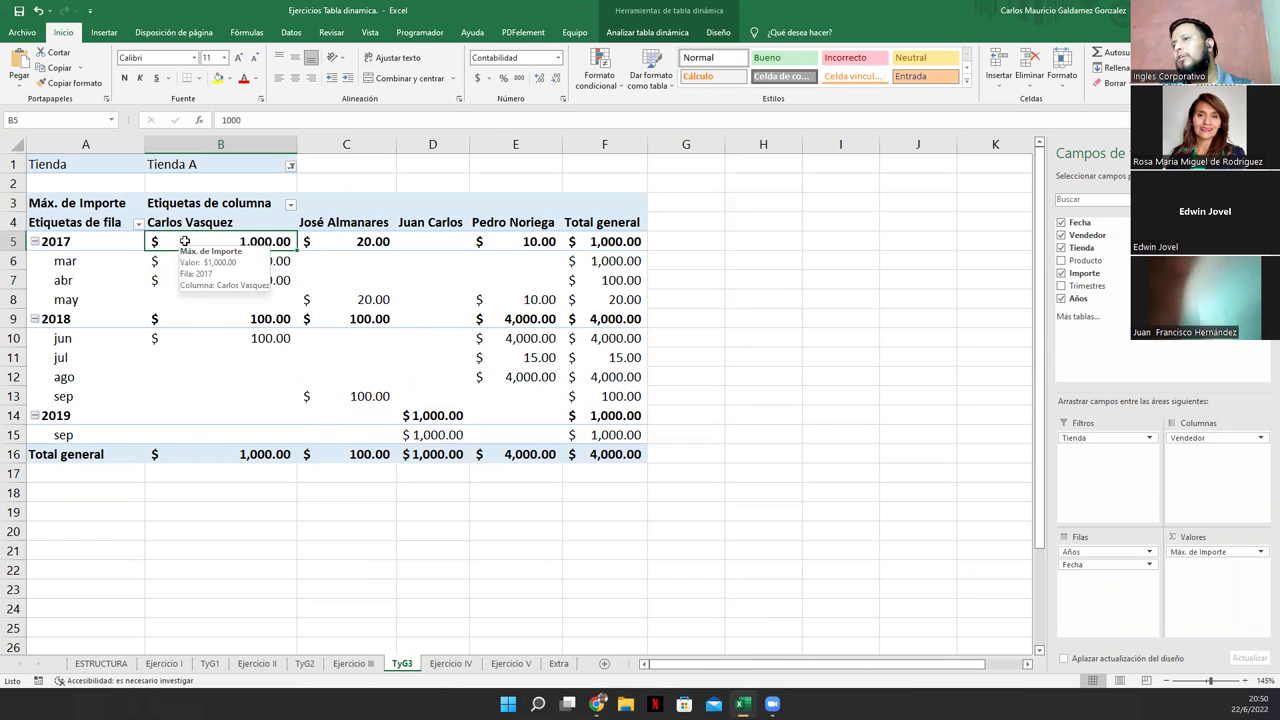
left_click(104, 32)
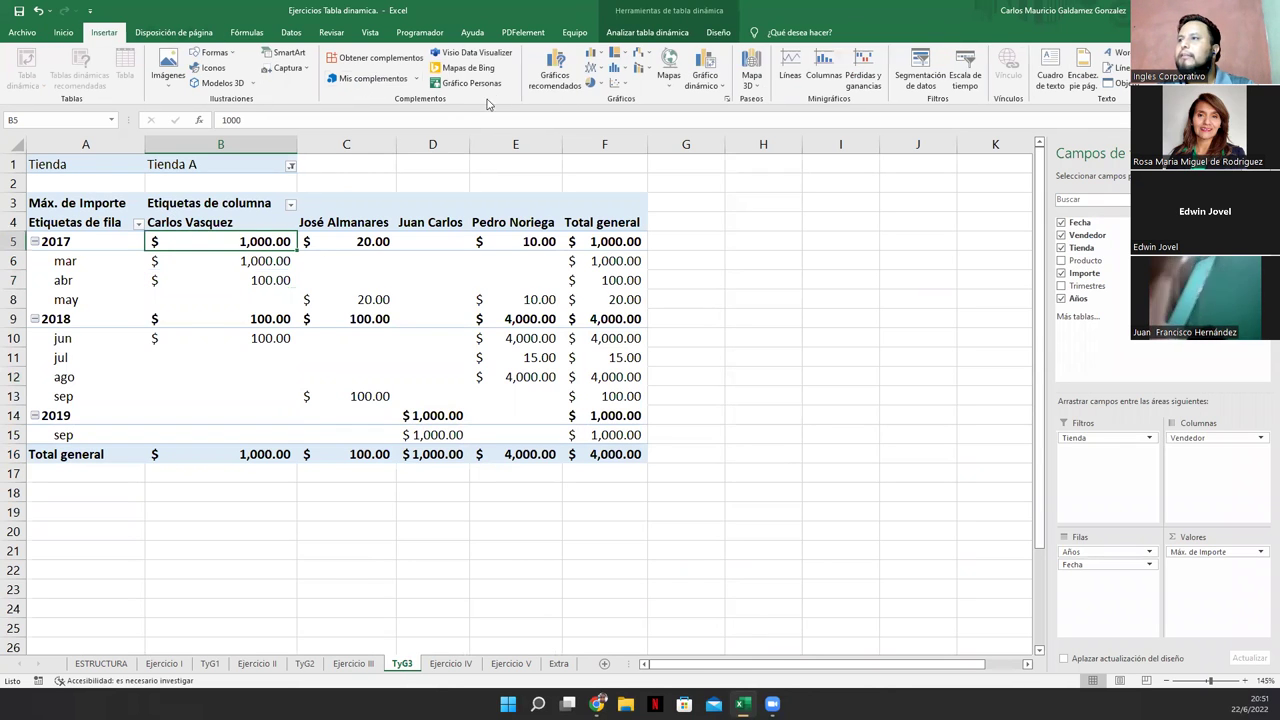
left_click(706, 61)
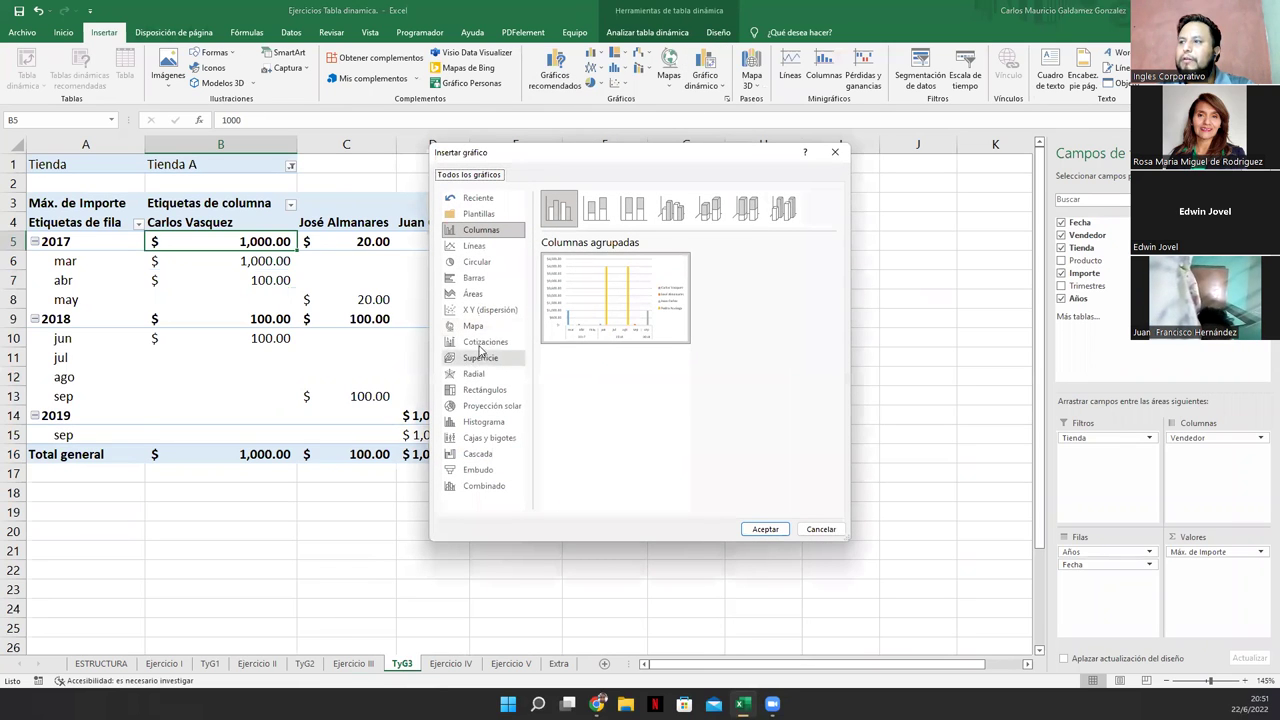
left_click(478, 341)
left_click(478, 358)
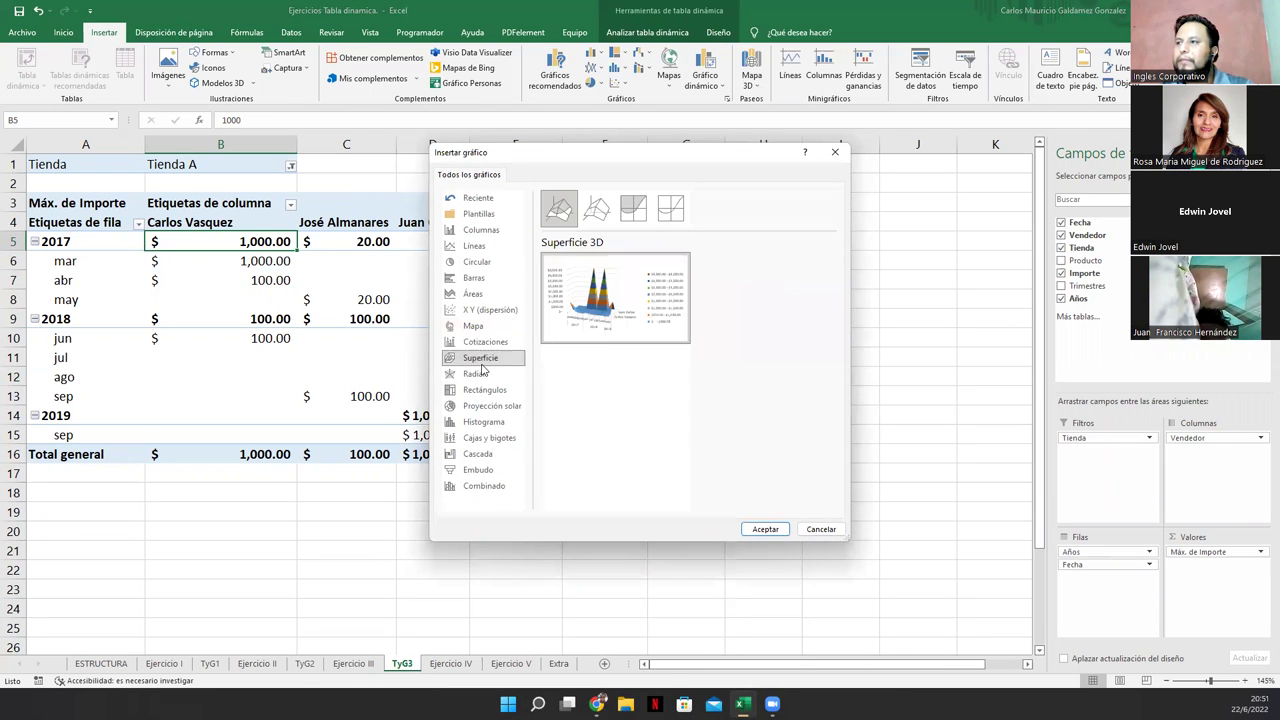
left_click(601, 211)
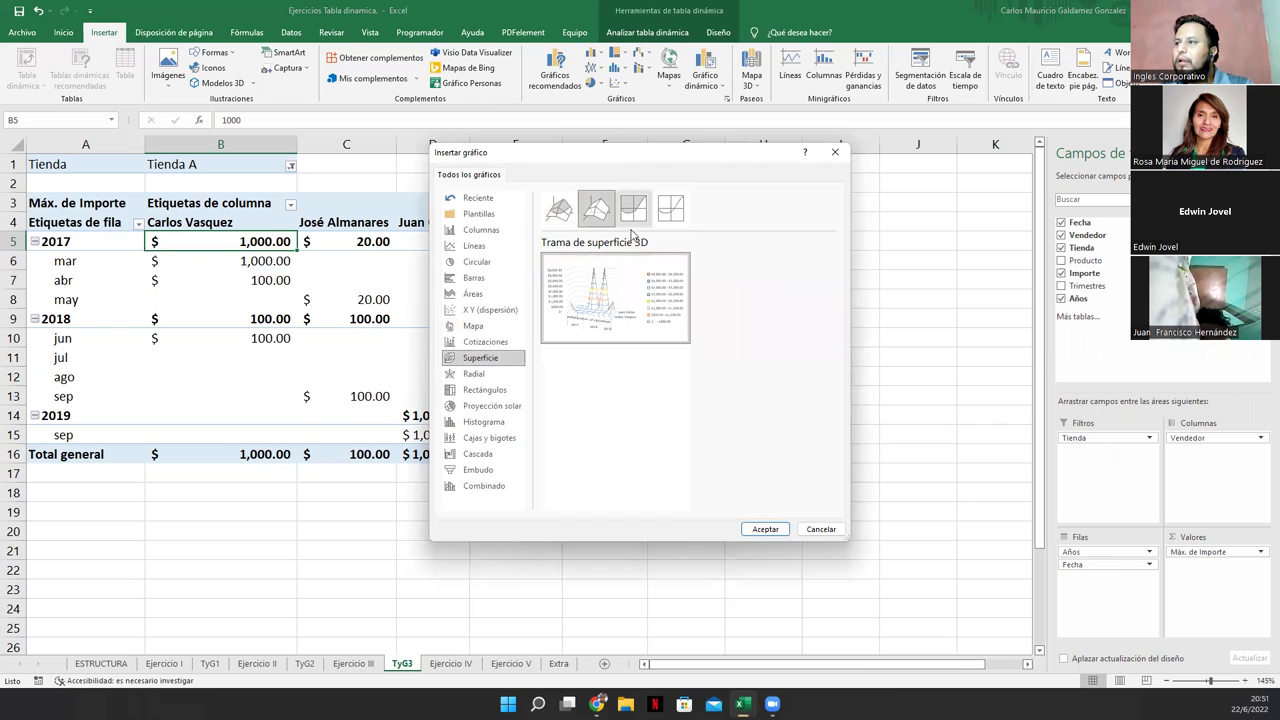
left_click(633, 208)
mouse_move(640, 262)
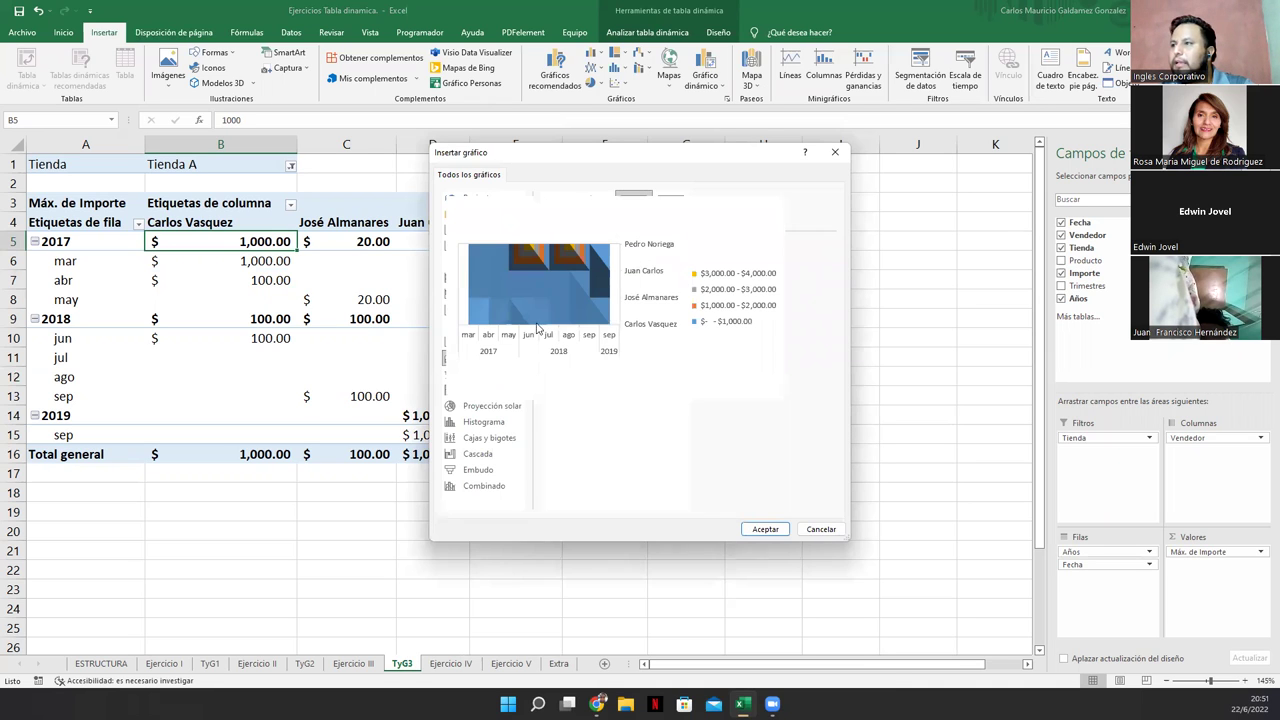
left_click(668, 211)
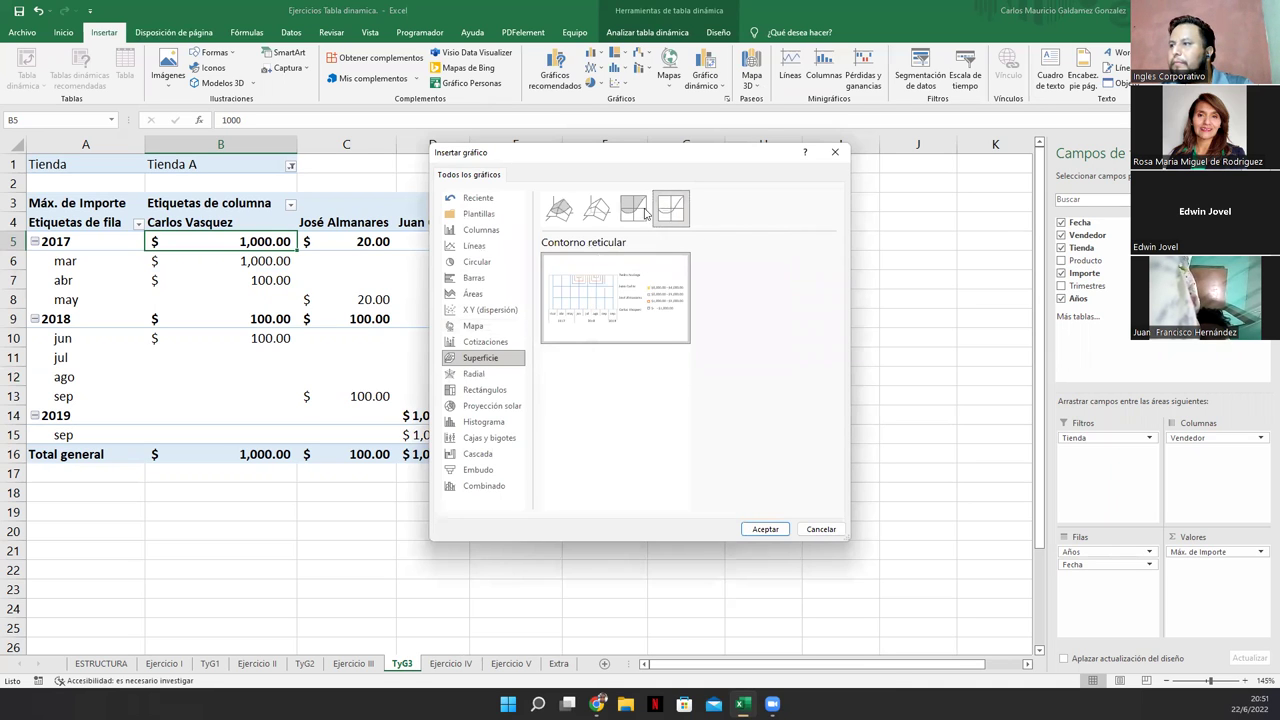
left_click(598, 211)
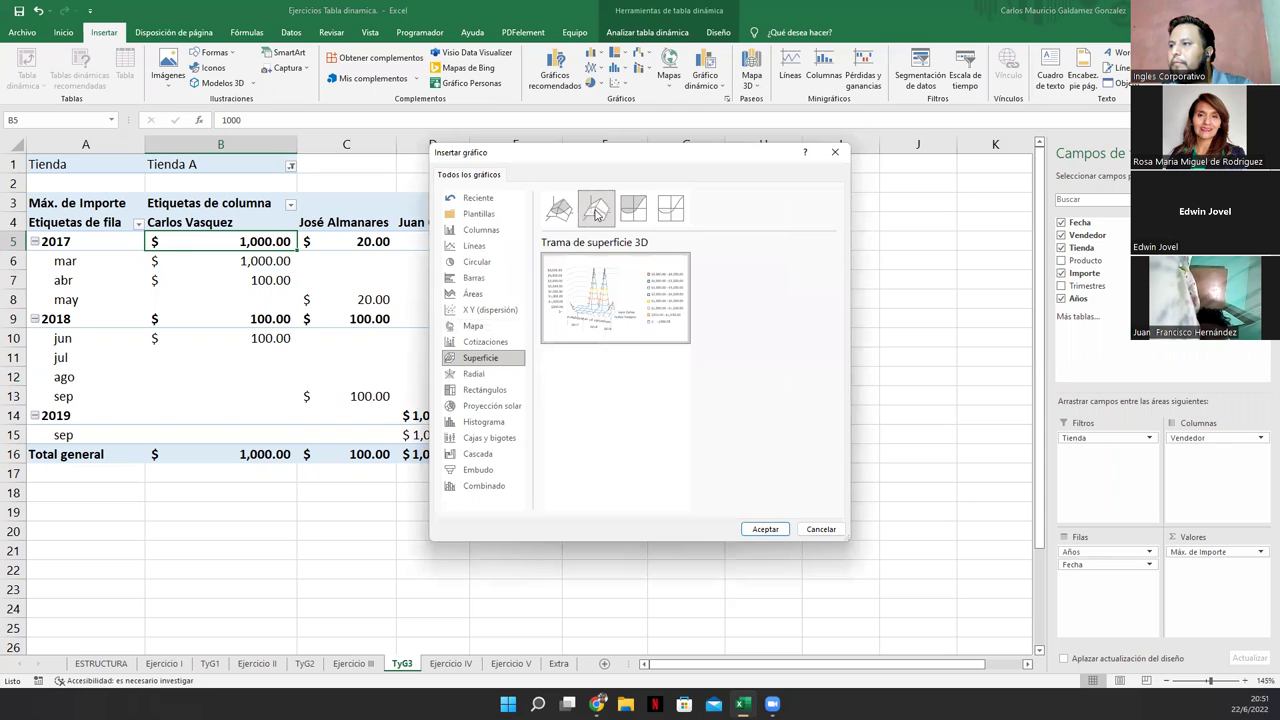
left_click(763, 530)
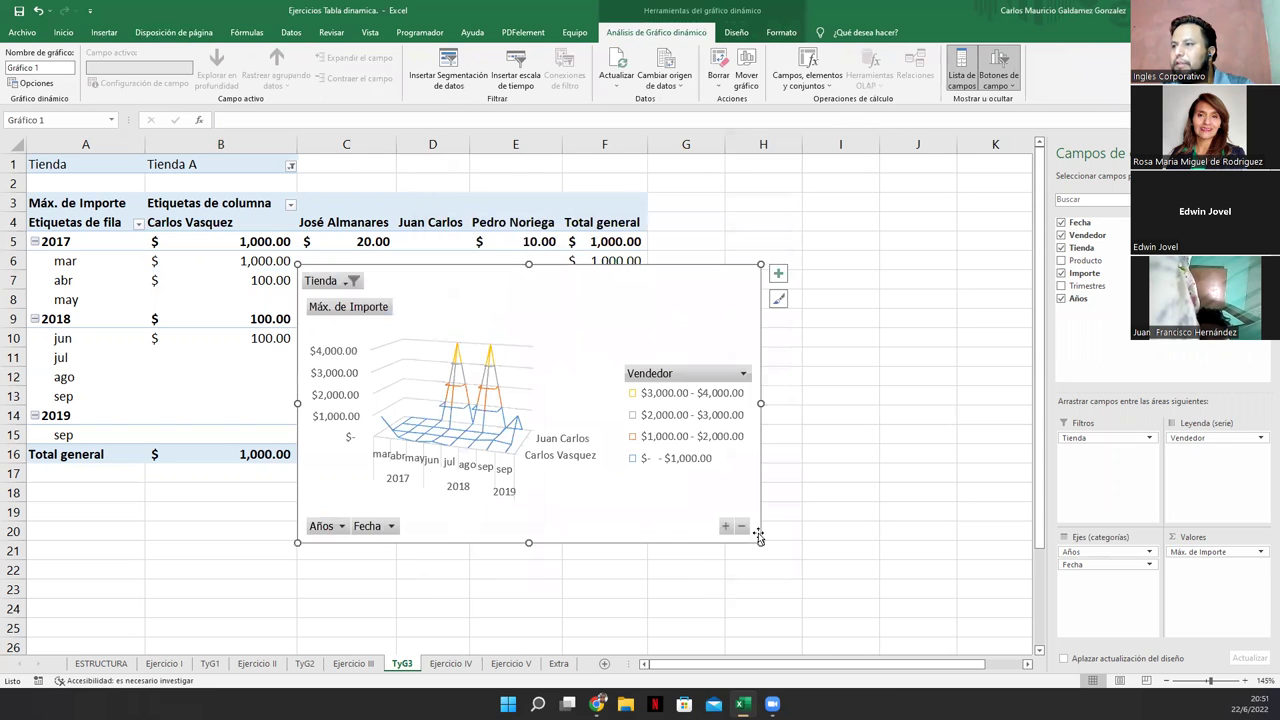
- Move the surface chart clear of the pivot table, starting in column G at about row 12
left_click_drag(739, 354, 834, 403)
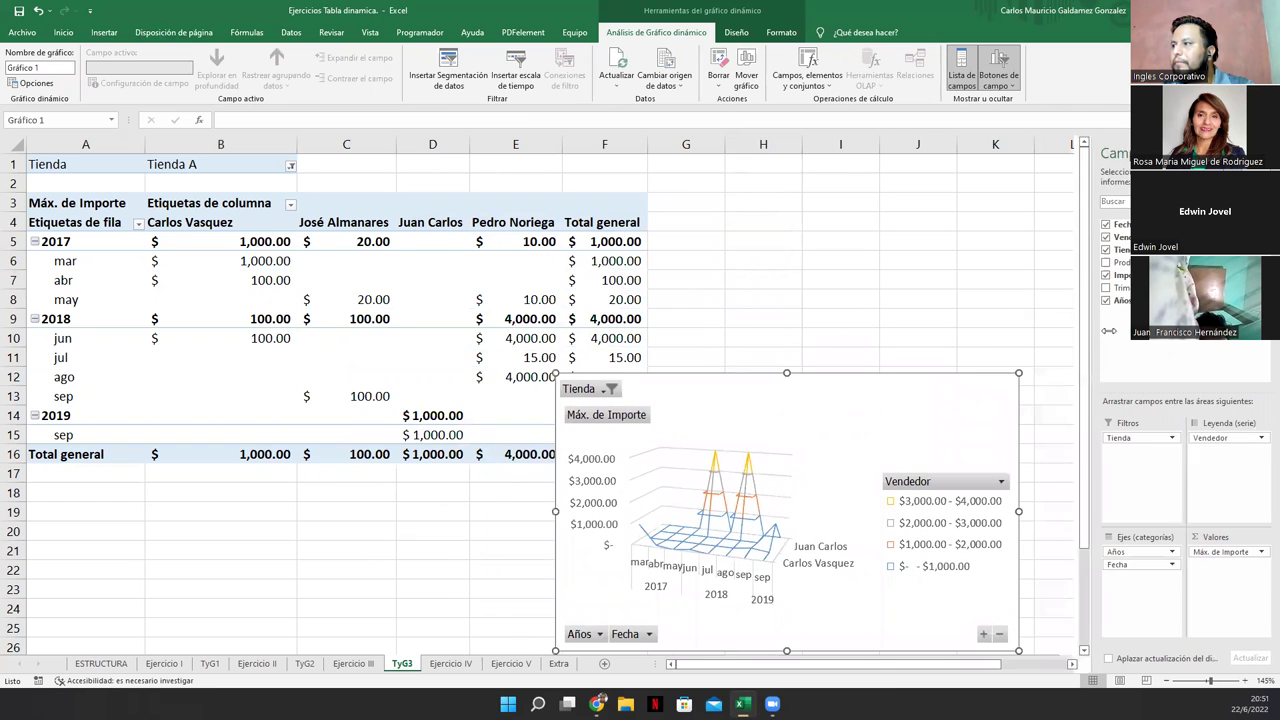
left_click_drag(908, 400, 983, 400)
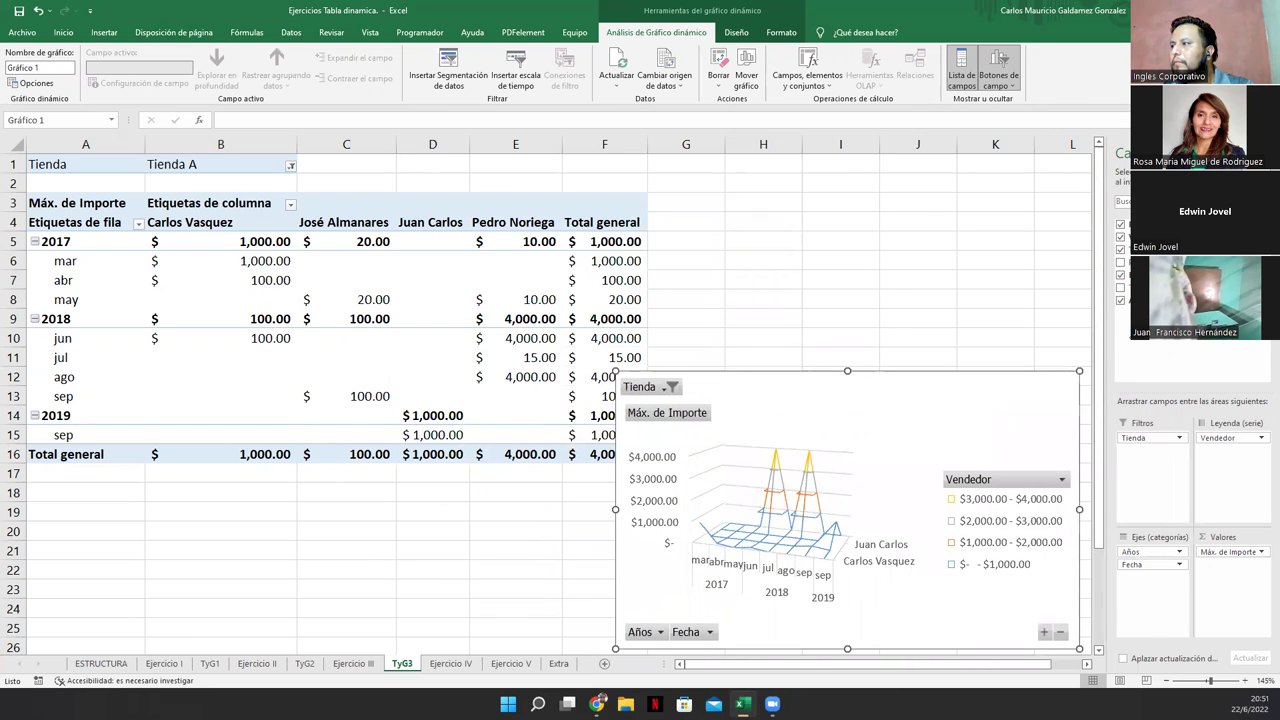
left_click_drag(975, 405, 1006, 383)
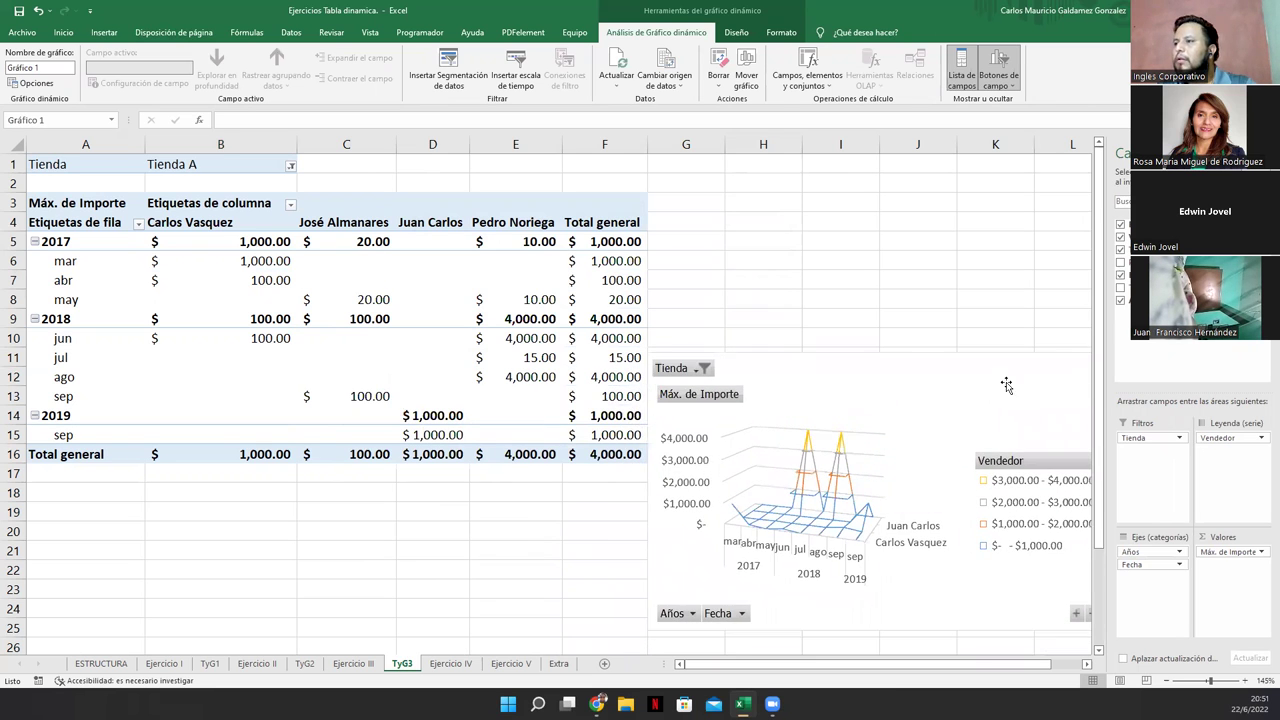
- Set the pivot table's Tienda report filter to Tienda B
scroll(522, 316, "down", 1, "ctrl")
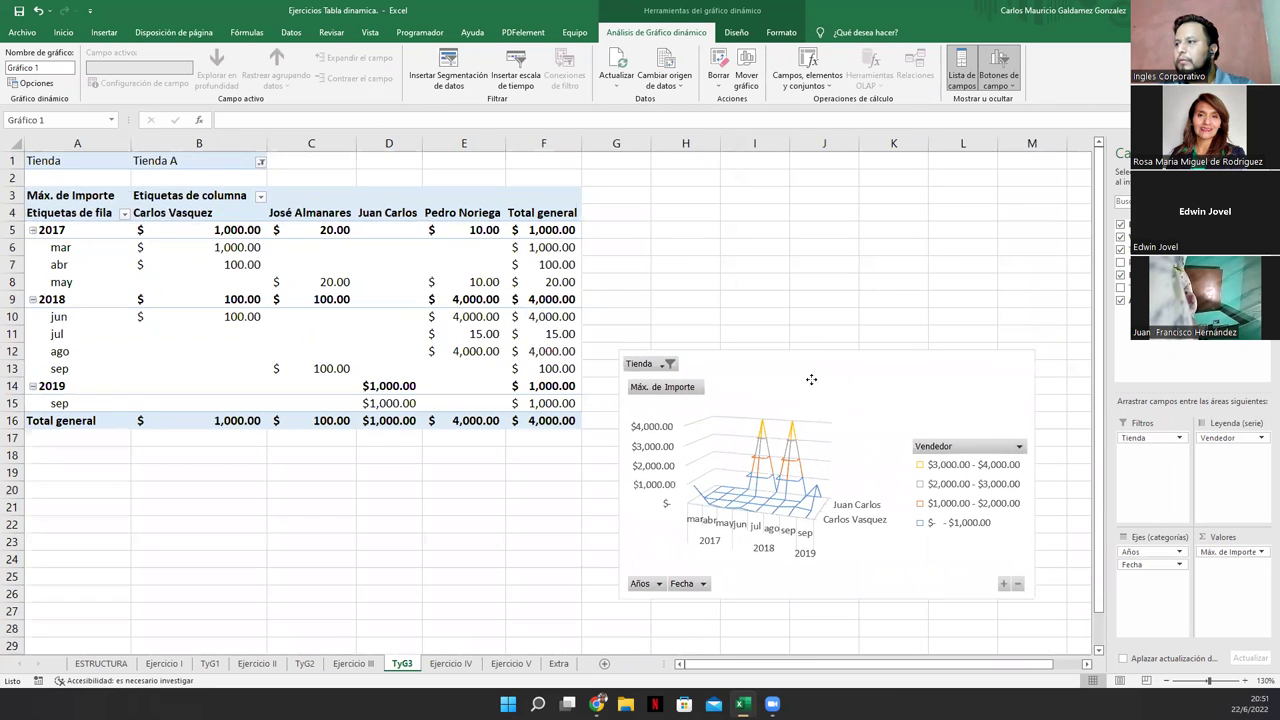
left_click(259, 166)
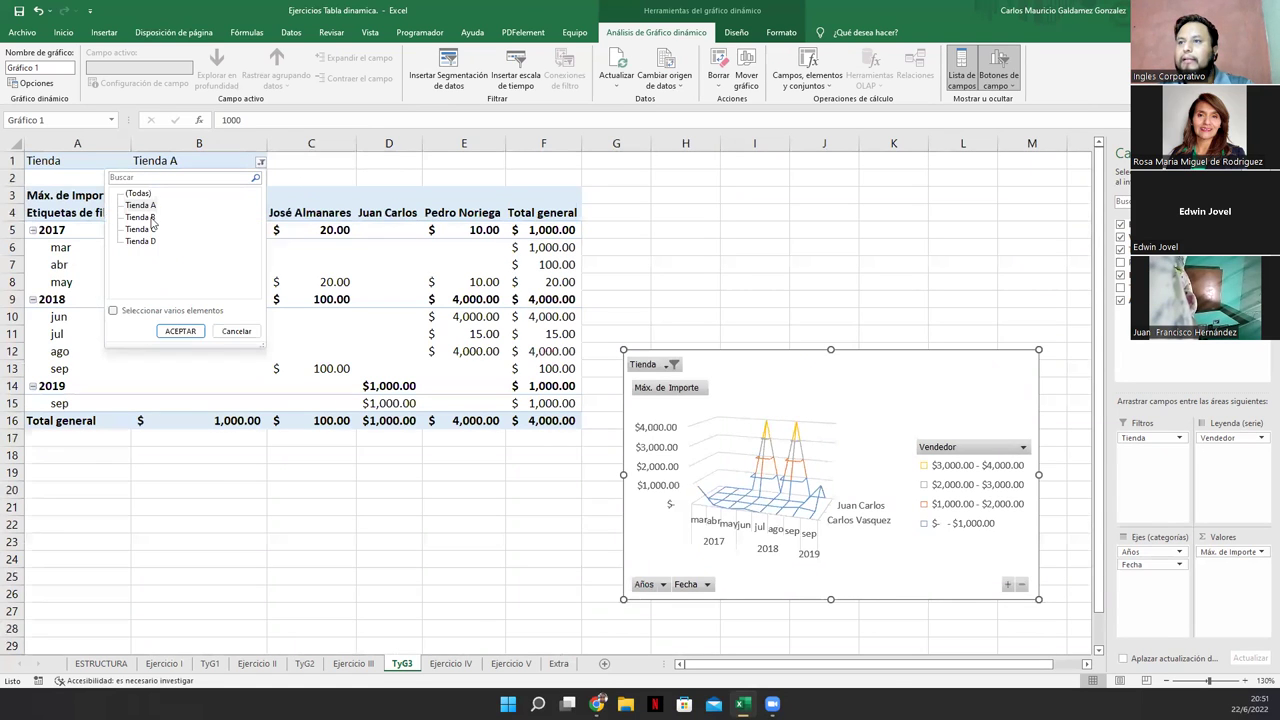
left_click(181, 333)
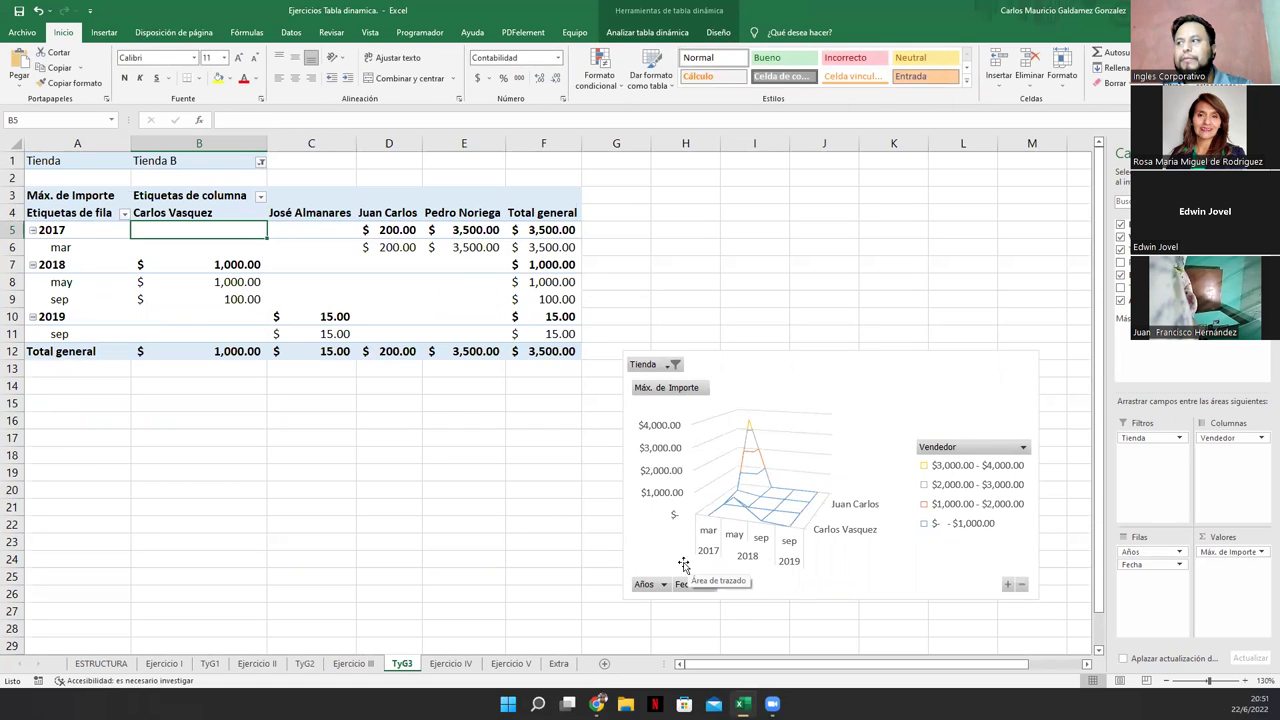
- Filter the surface chart's Vendedor field to leave out the first two sellers in the list
left_click(1022, 447)
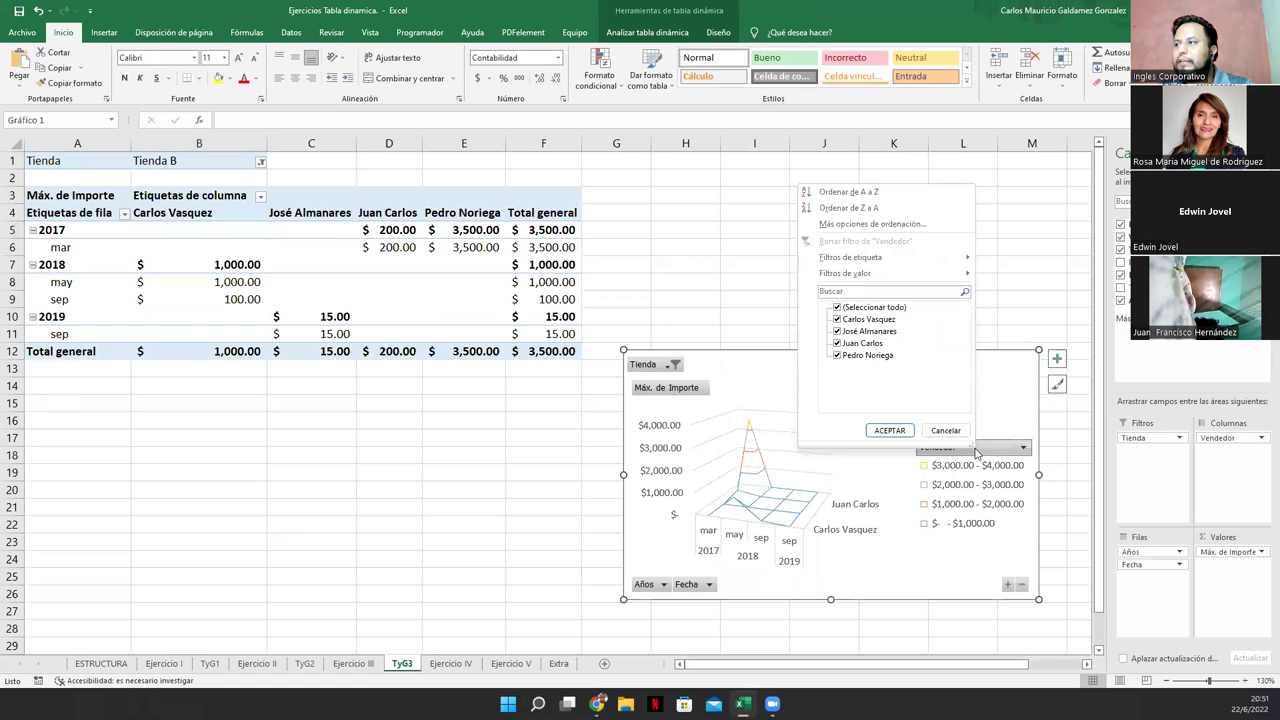
left_click(838, 319)
left_click(838, 331)
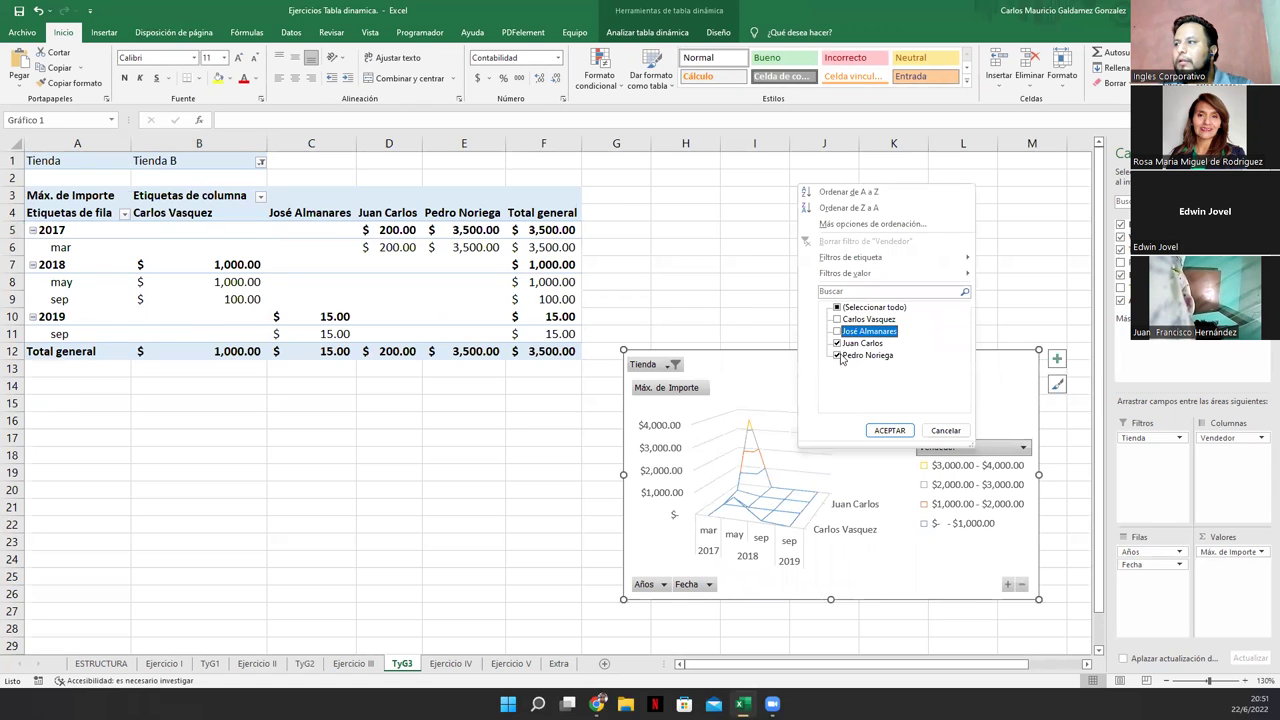
left_click(889, 430)
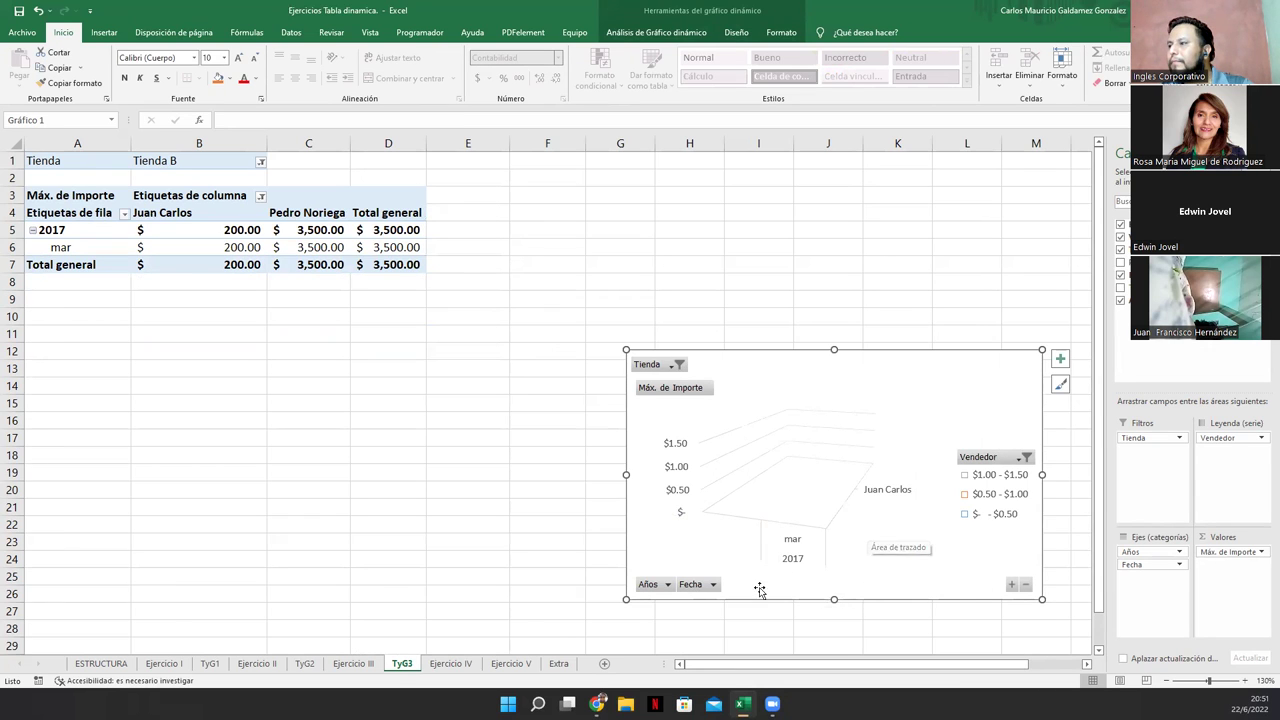
left_click(688, 584)
left_click(659, 598)
left_click(644, 590)
left_click(644, 590)
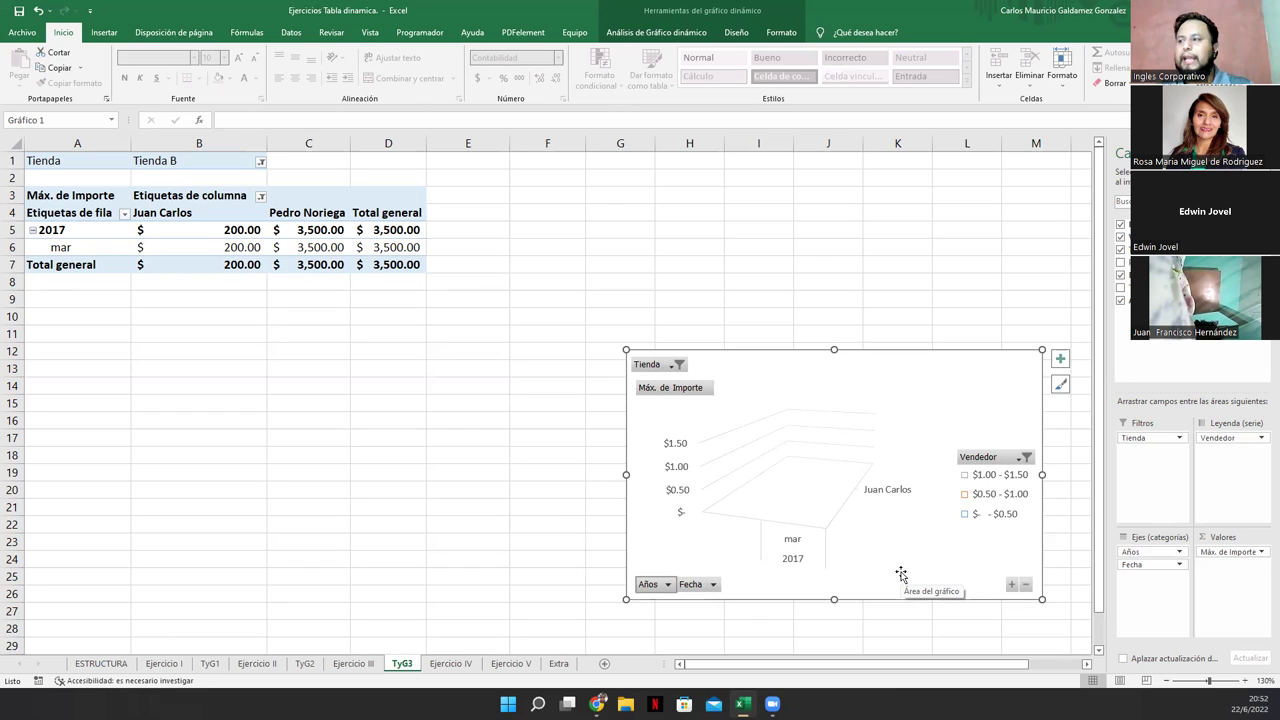
- Set the pivot table's Tienda report filter to Tienda C, view the chart, and switch the filter to Tienda D
left_click(260, 162)
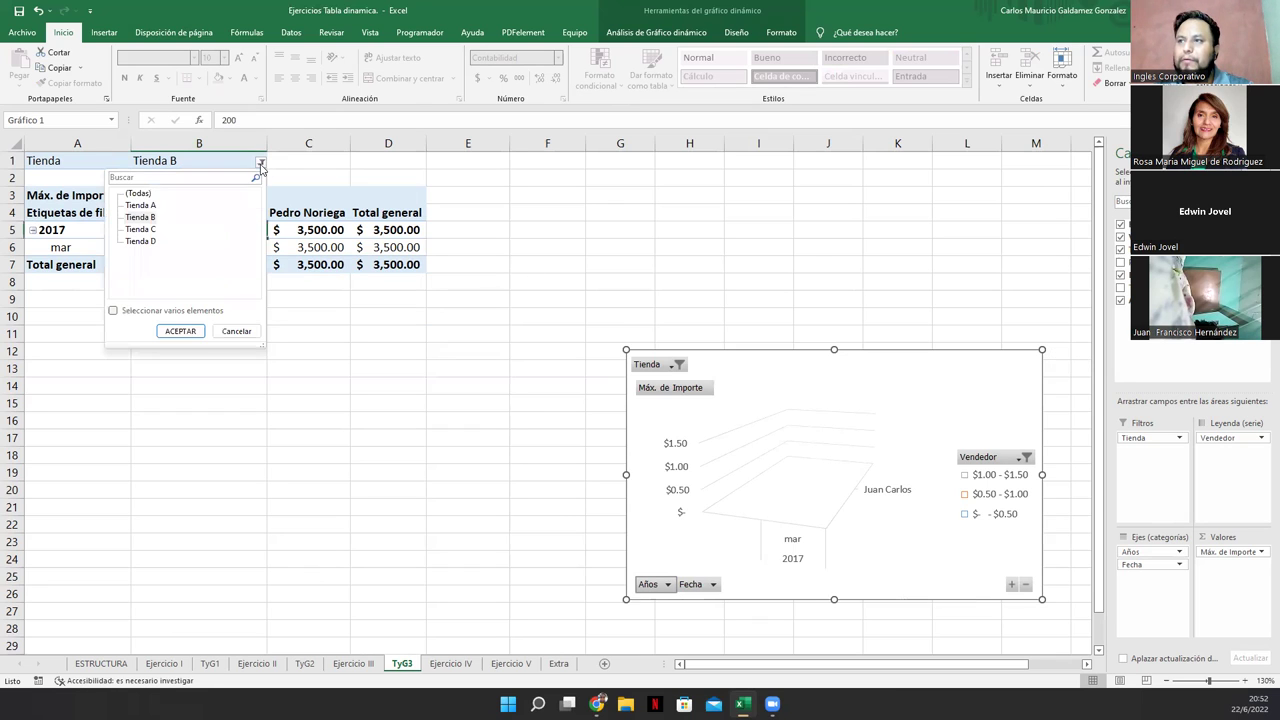
left_click(143, 231)
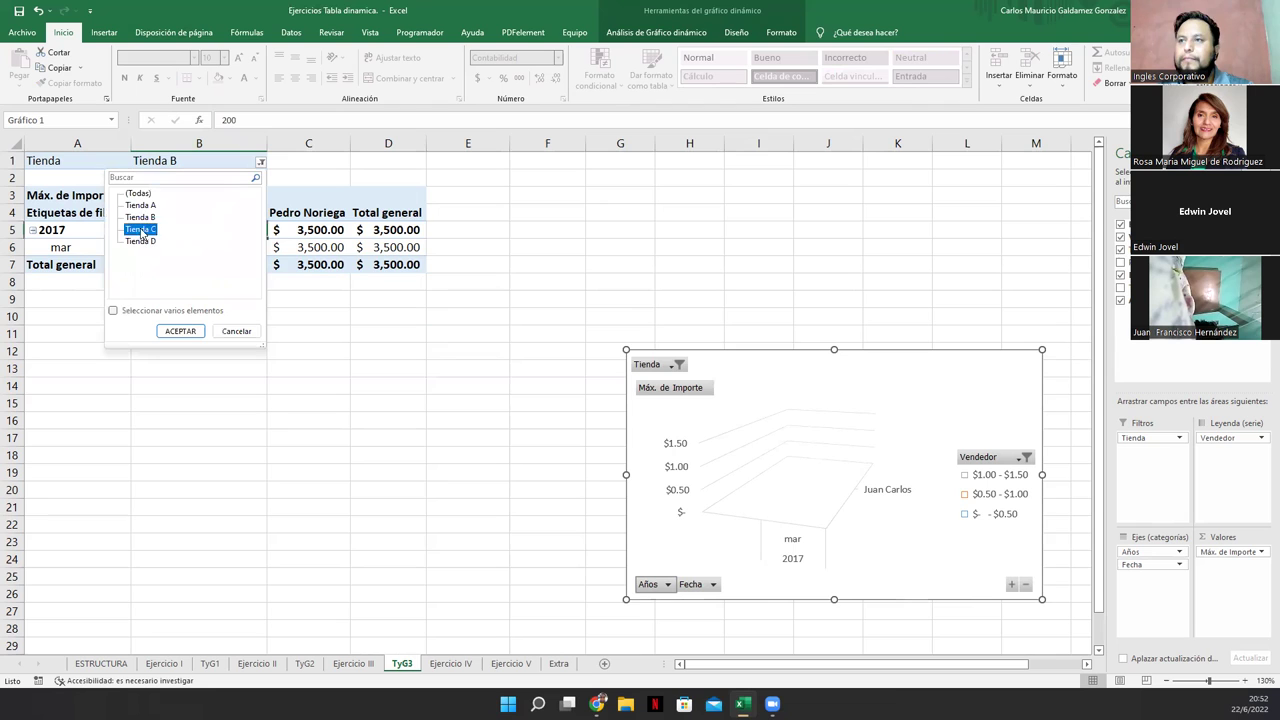
left_click(180, 331)
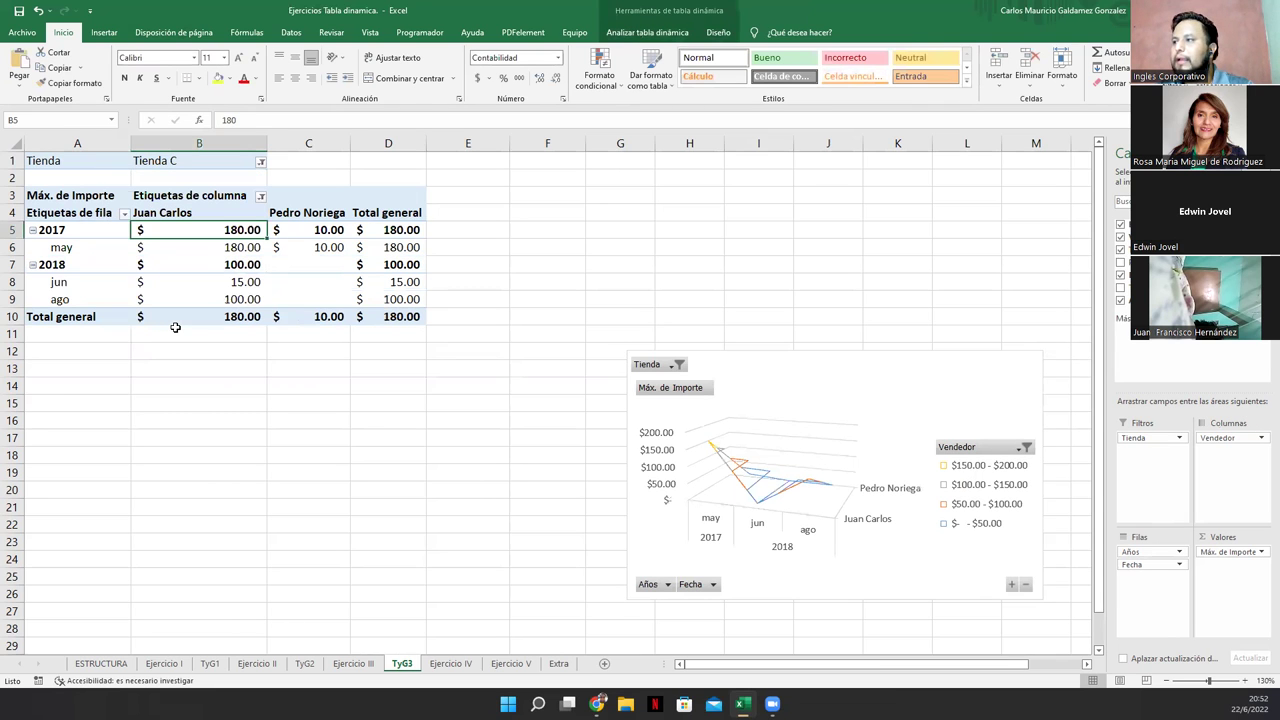
left_click(260, 162)
left_click(140, 241)
left_click(172, 331)
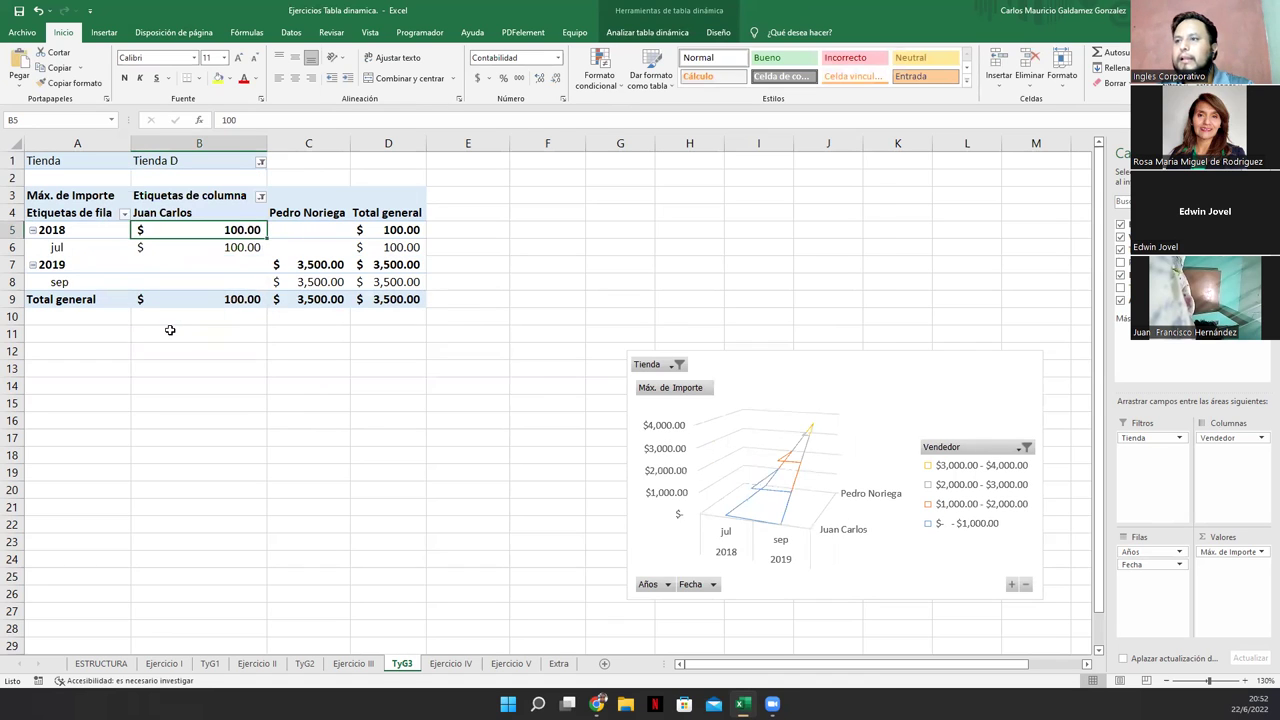
- Reset the pivot table's Tienda report filter to (Todas)
left_click(260, 162)
left_click(136, 194)
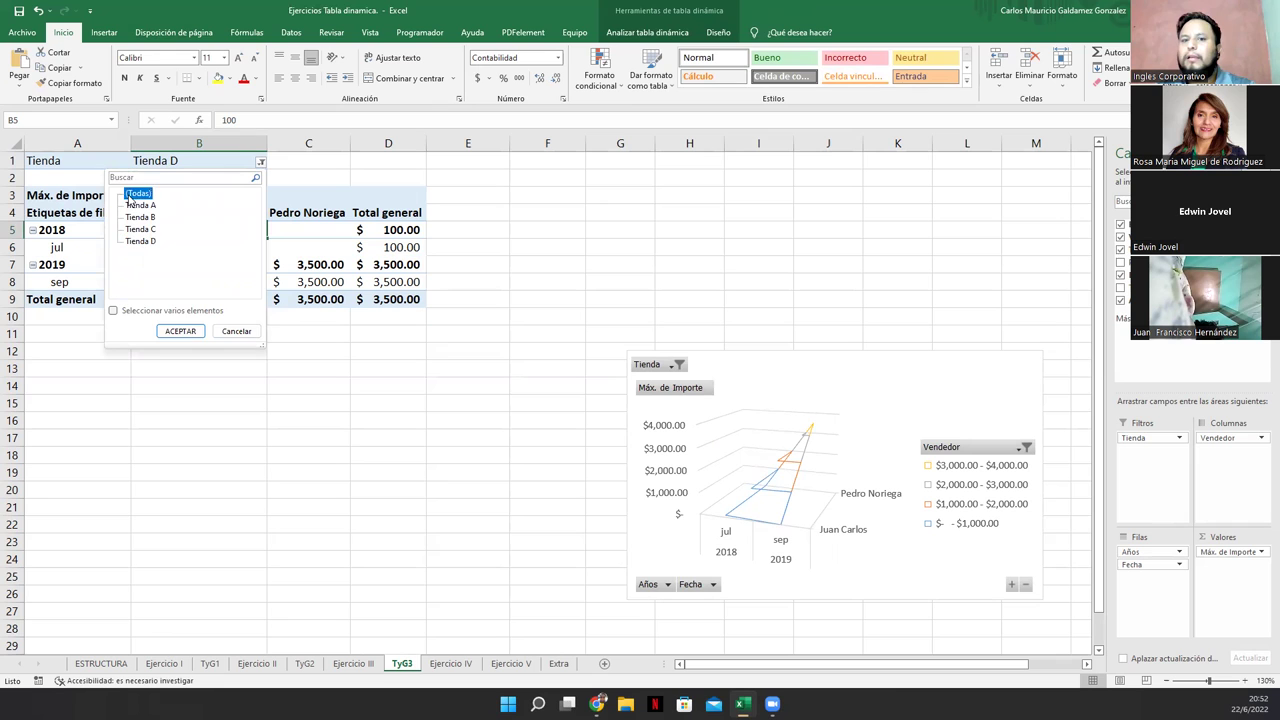
left_click(187, 333)
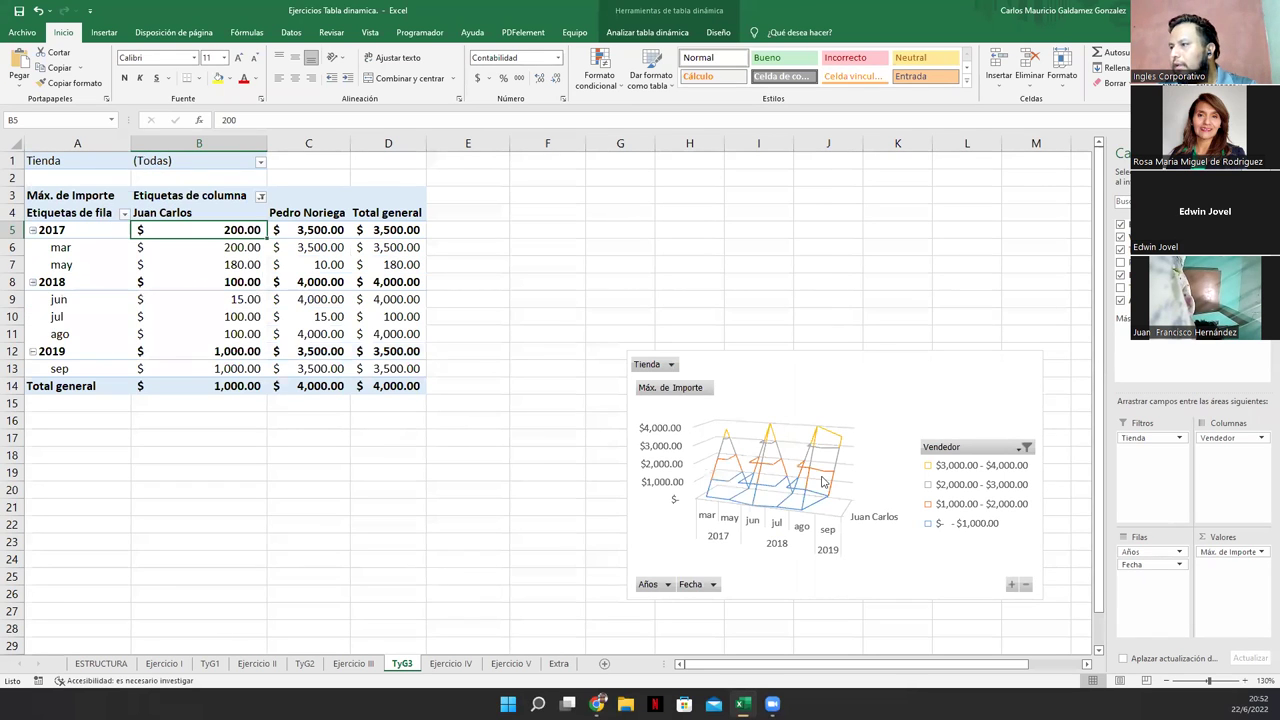
- Move the surface chart beside the pivot table in column E at about row 3 and enlarge it to about column M, row 24
left_click_drag(777, 370, 600, 203)
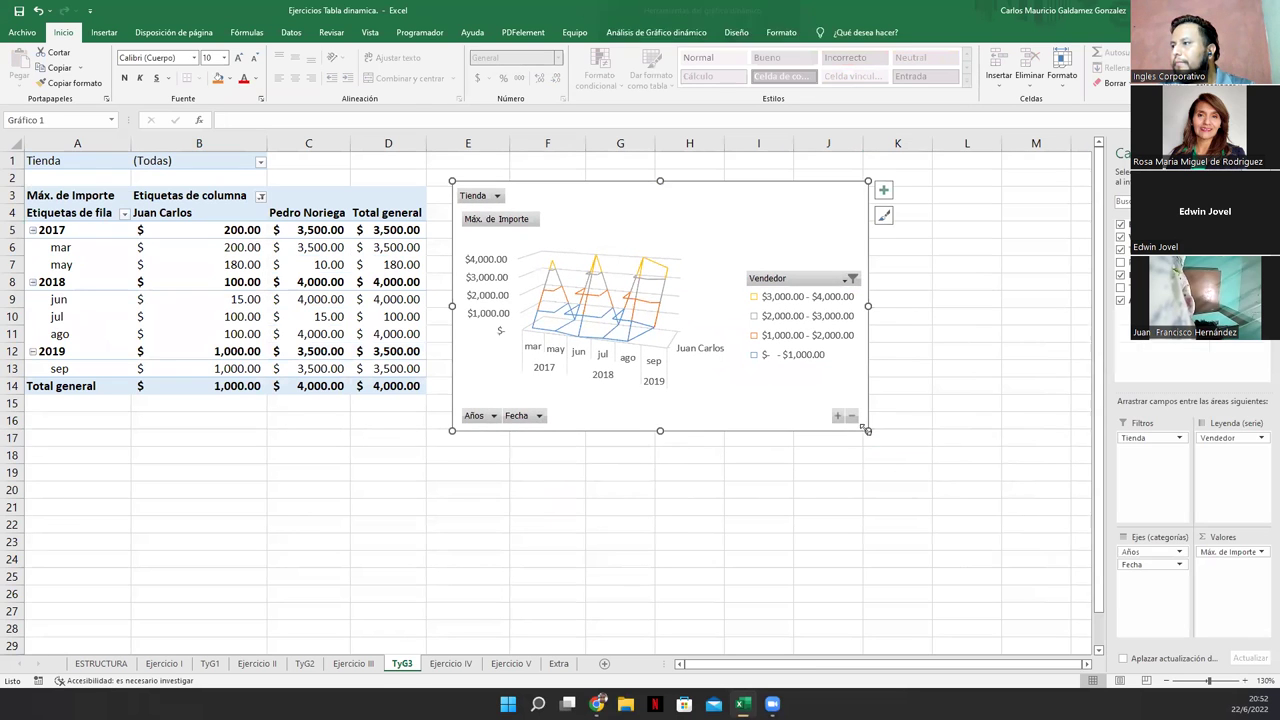
left_click_drag(869, 431, 1059, 559)
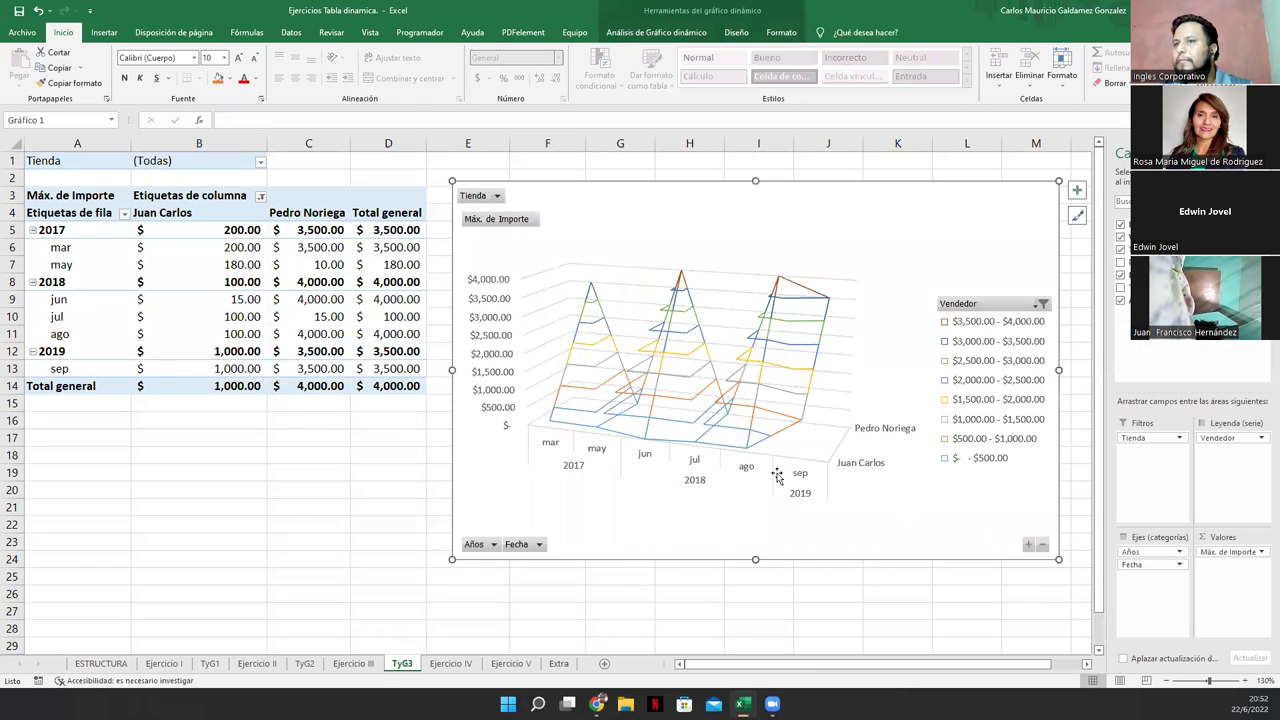
- Filter the surface chart to Tienda A with the chart's own Tienda field
left_click(499, 198)
left_click(374, 235)
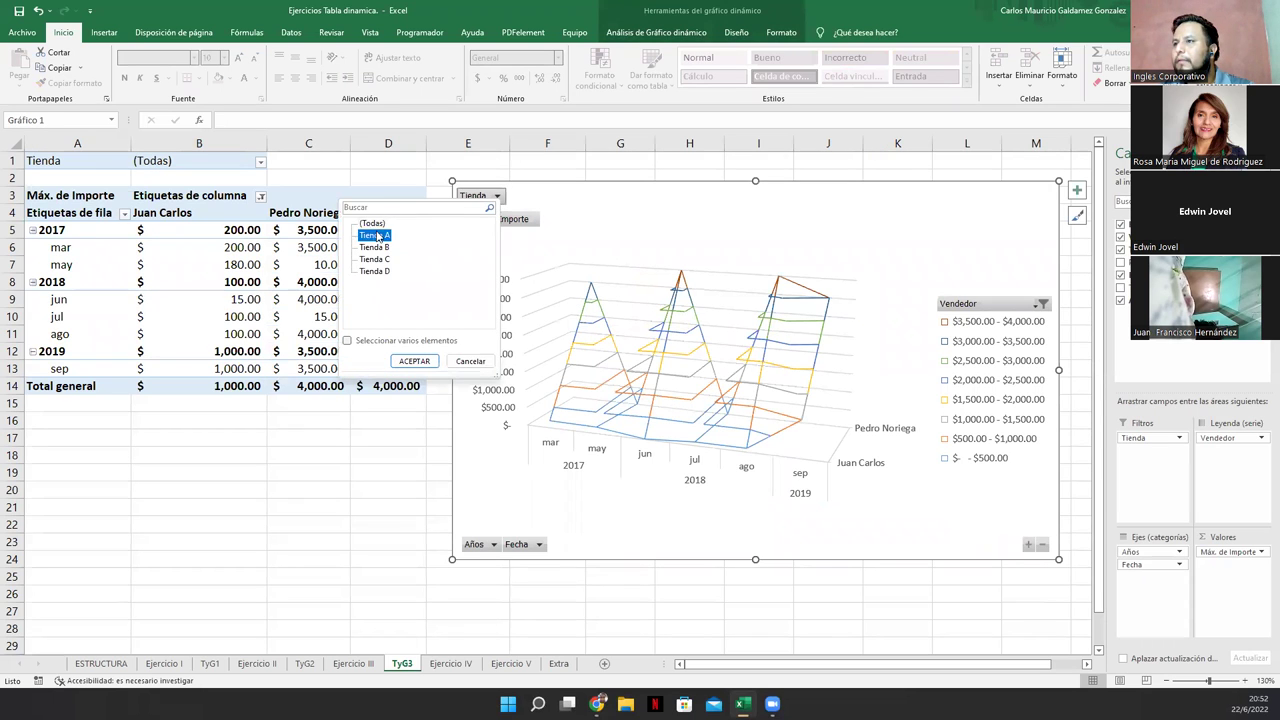
left_click(414, 361)
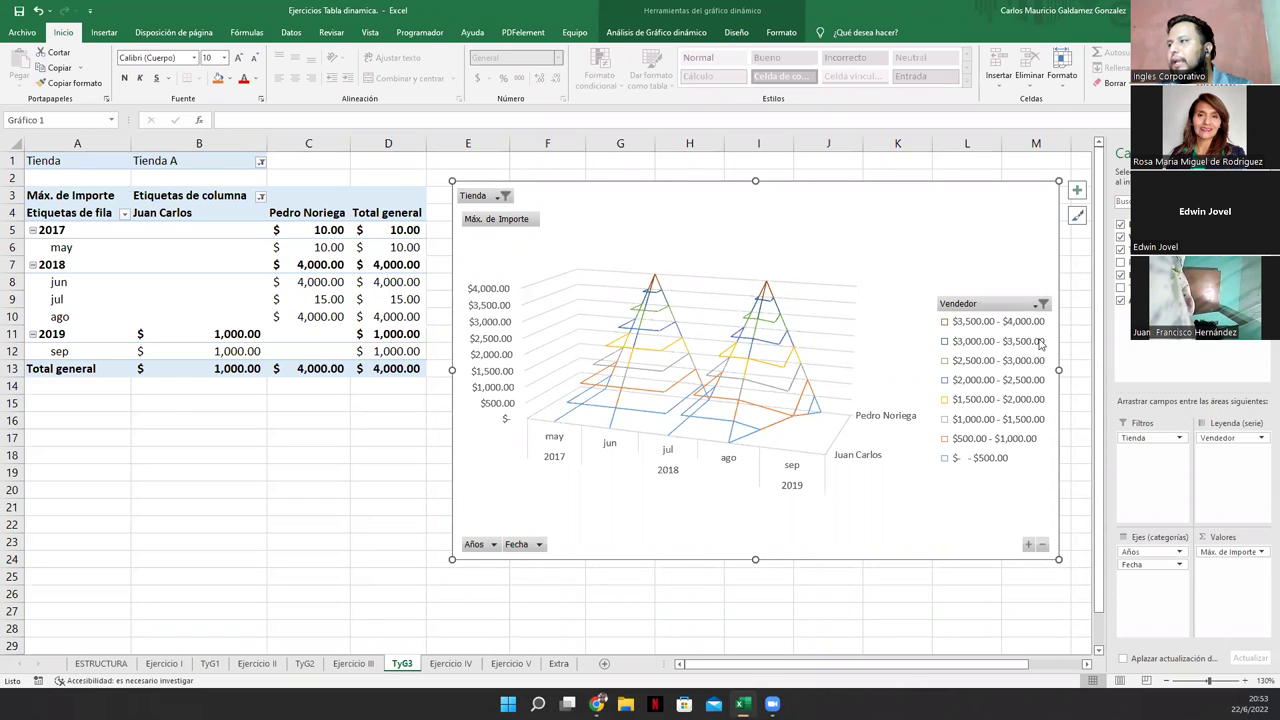
- Restore all sellers in the surface chart's Vendedor filter
left_click(1036, 306)
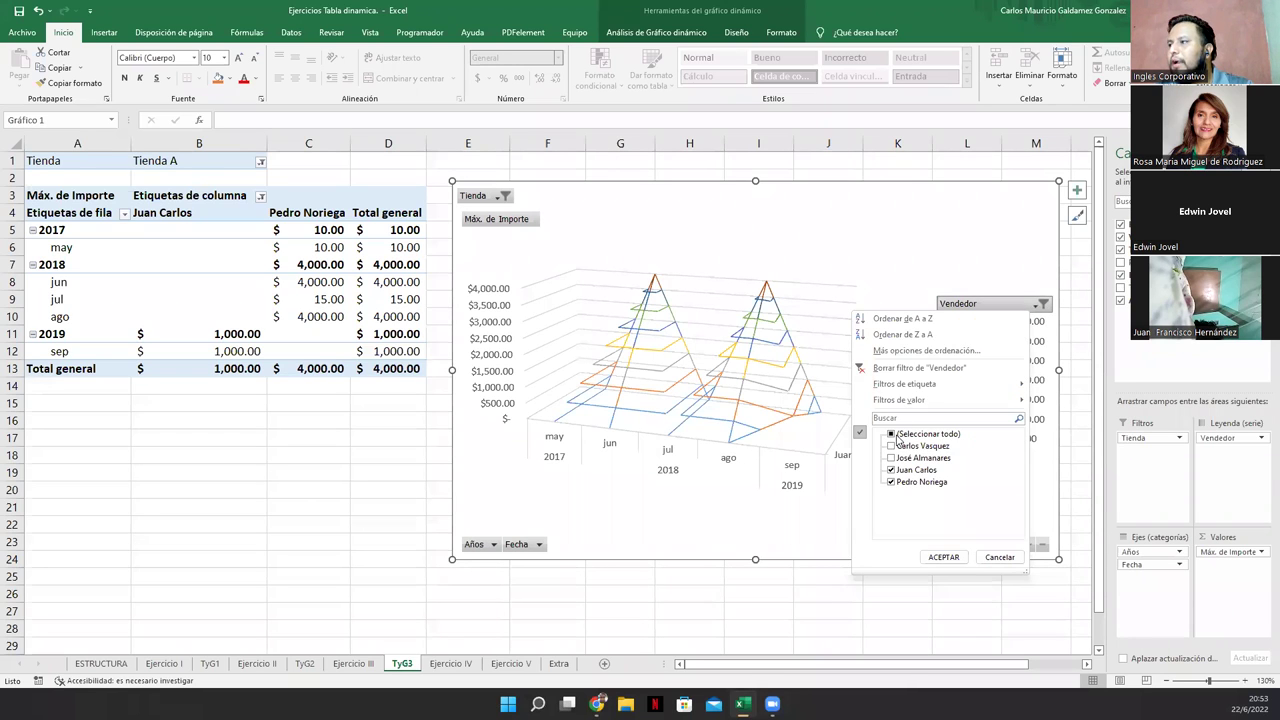
left_click(892, 434)
left_click(930, 559)
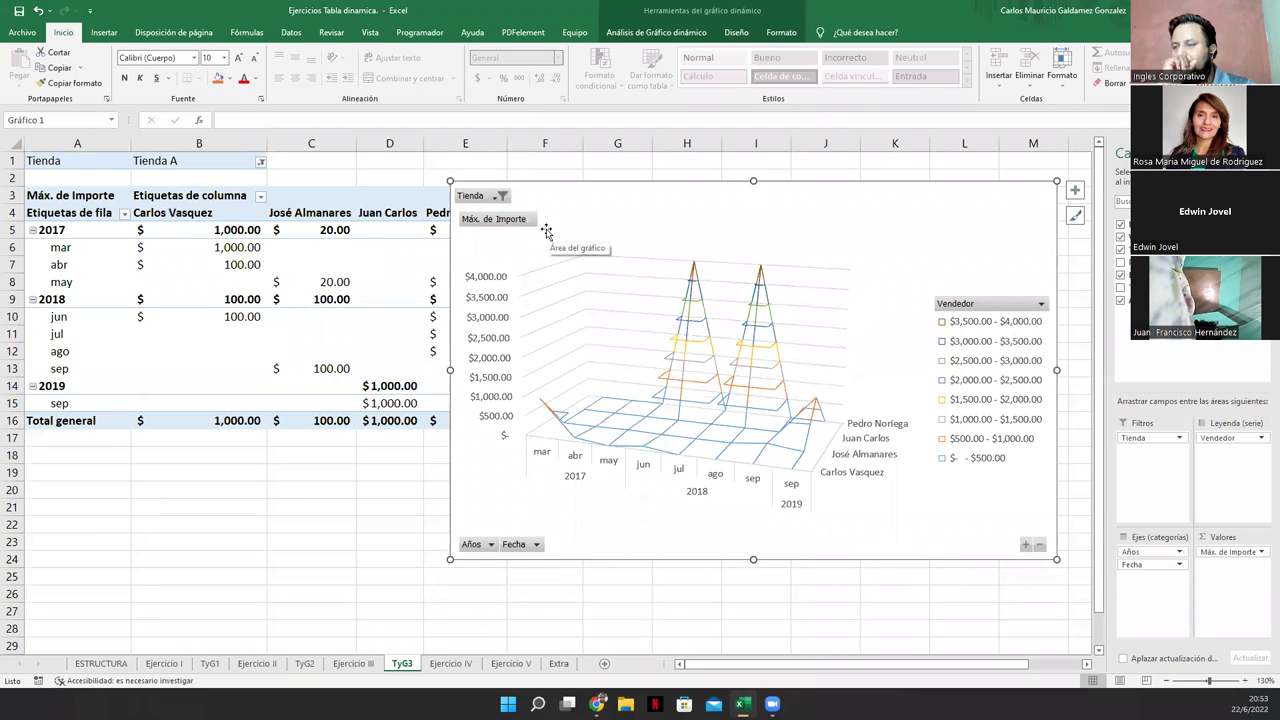
- Shrink the surface chart from its upper-left corner so it starts near the end of column F at about row 6
mouse_move(649, 226)
left_mouse_down()
mouse_move(644, 311)
mouse_move(646, 227)
left_mouse_up()
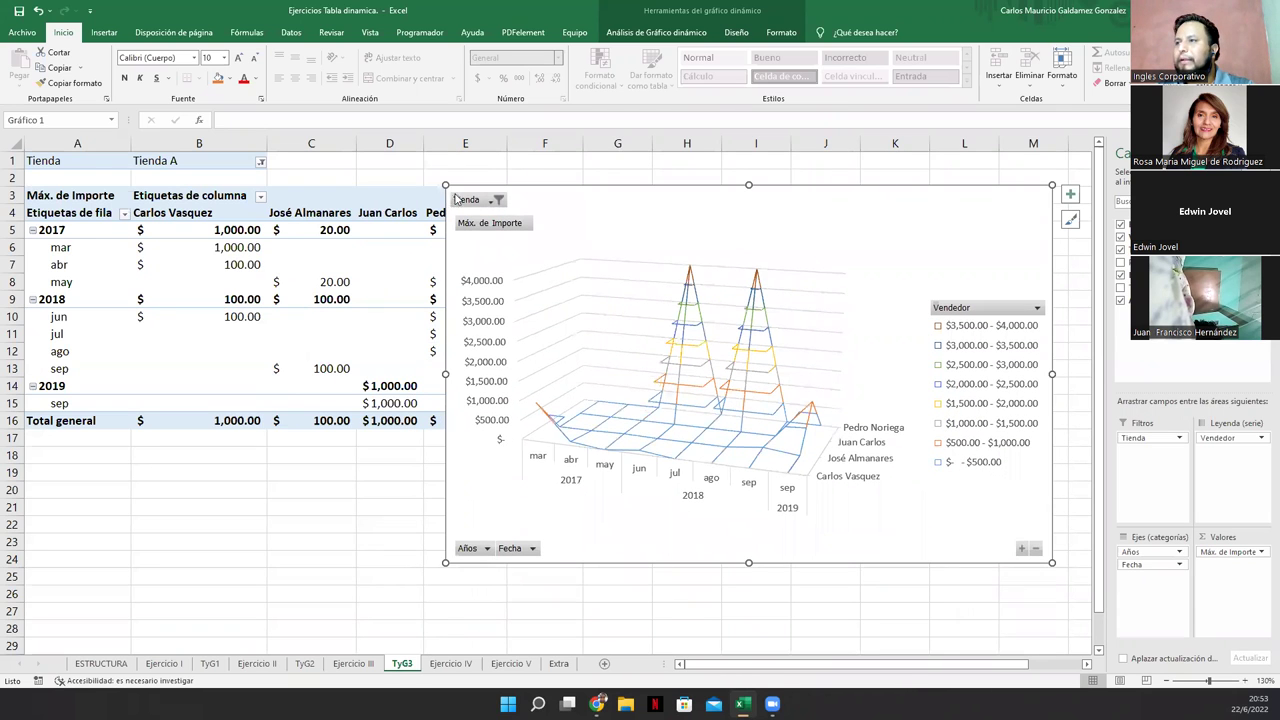
left_click_drag(445, 185, 570, 236)
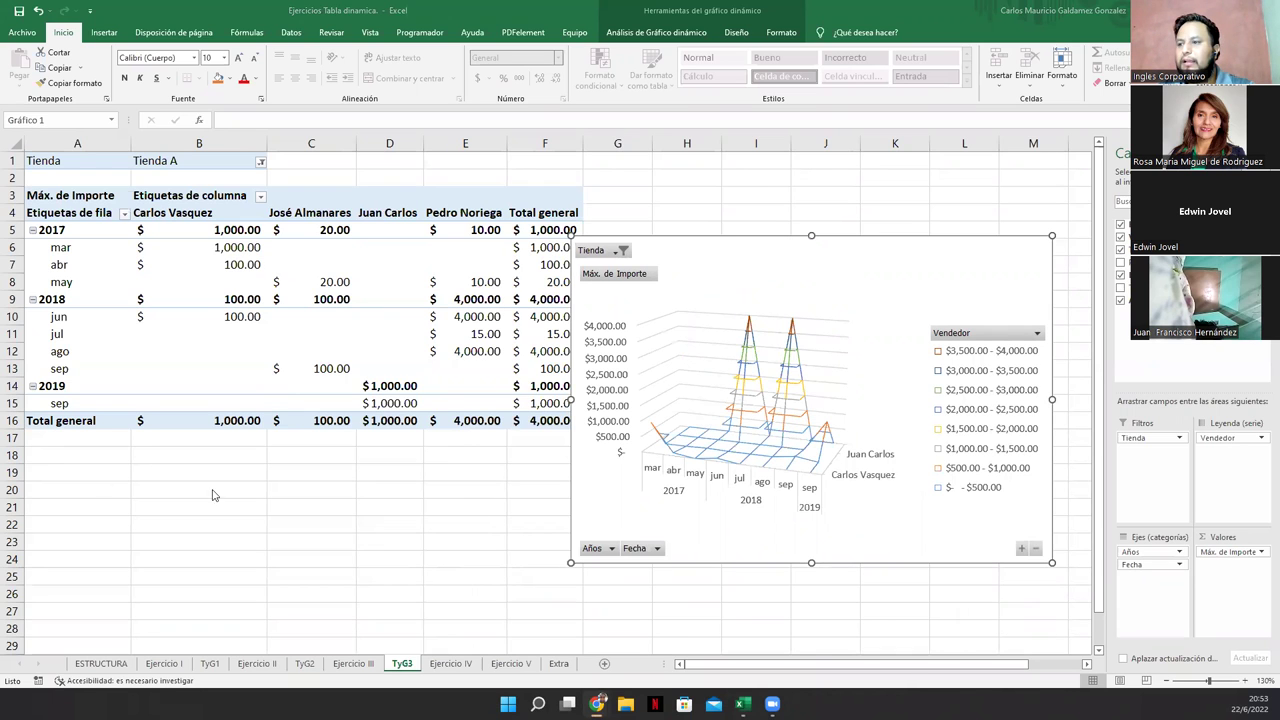
- Look at the pie chart on TyG2 and move the TyG3 surface chart clear of the pivot table, starting in column G
left_click(305, 664)
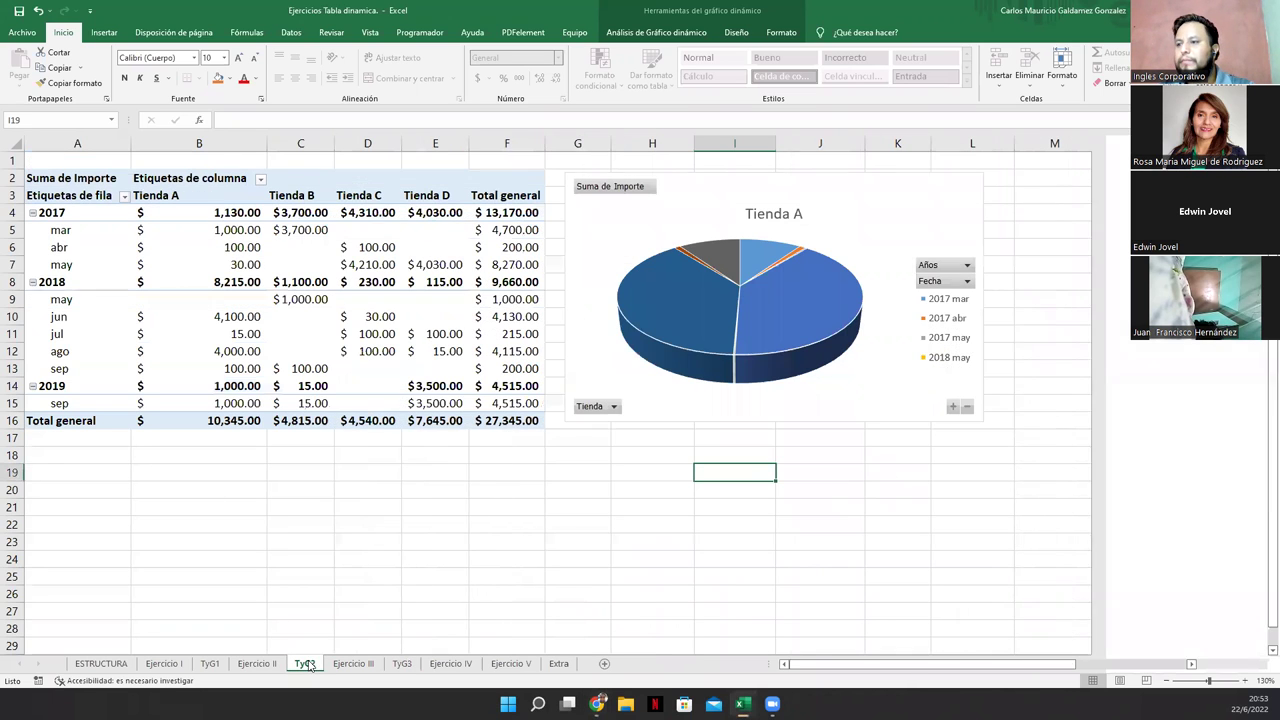
left_click(876, 372)
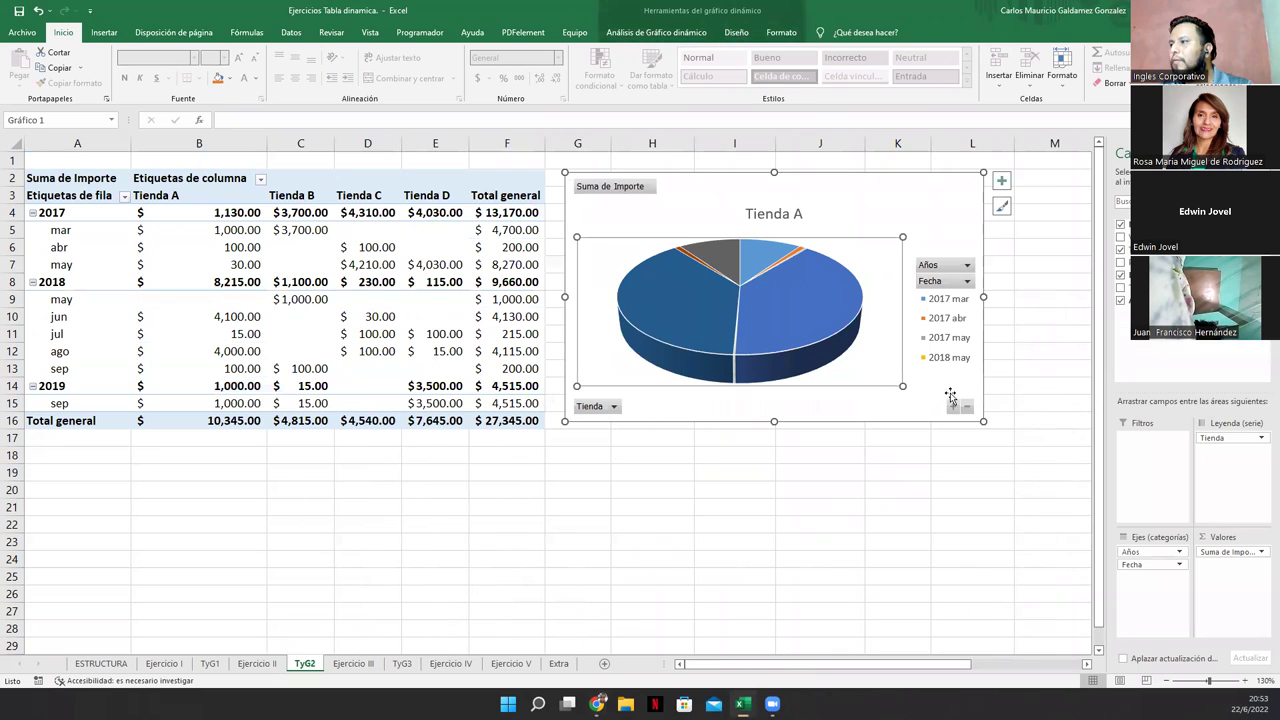
left_click(902, 404)
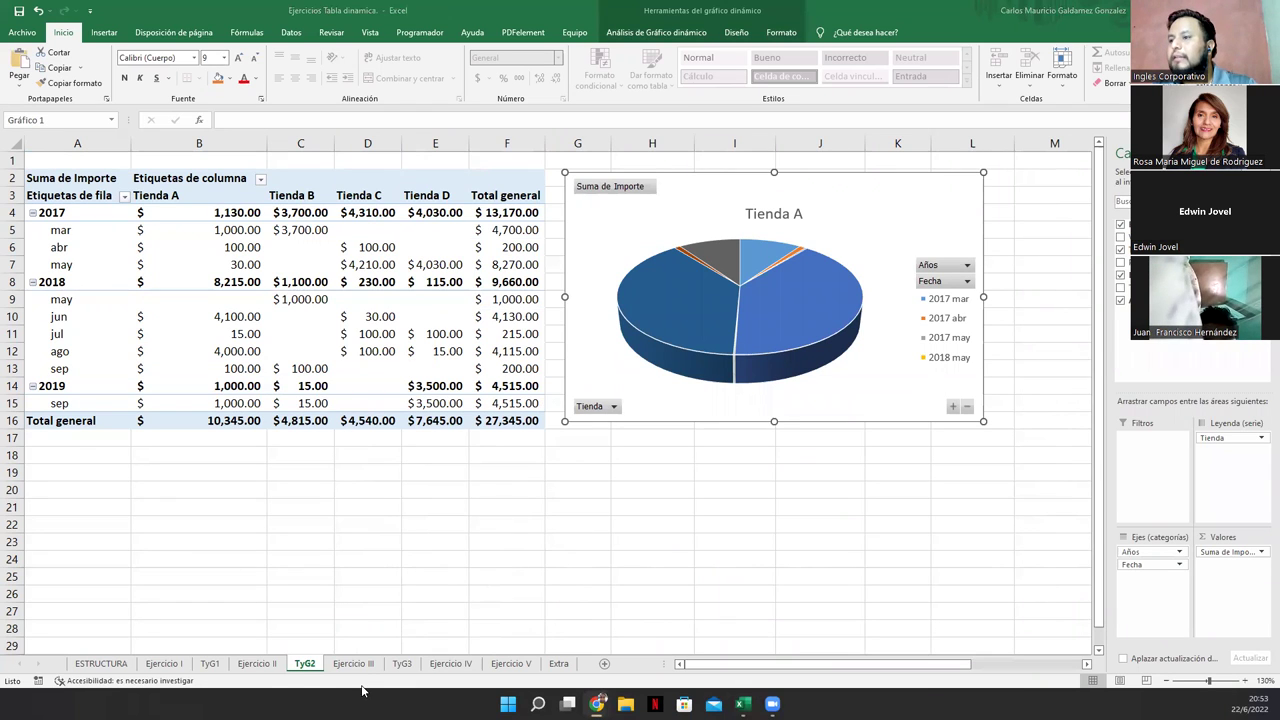
left_click(401, 664)
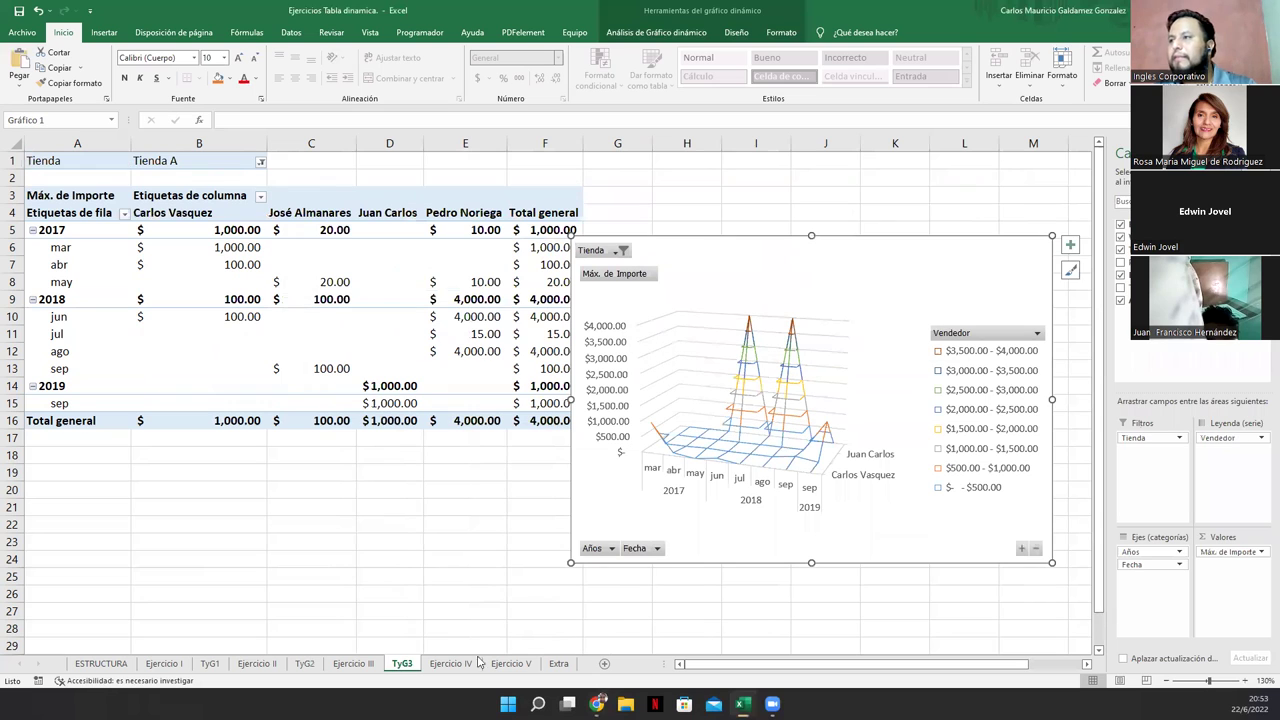
left_click(762, 278)
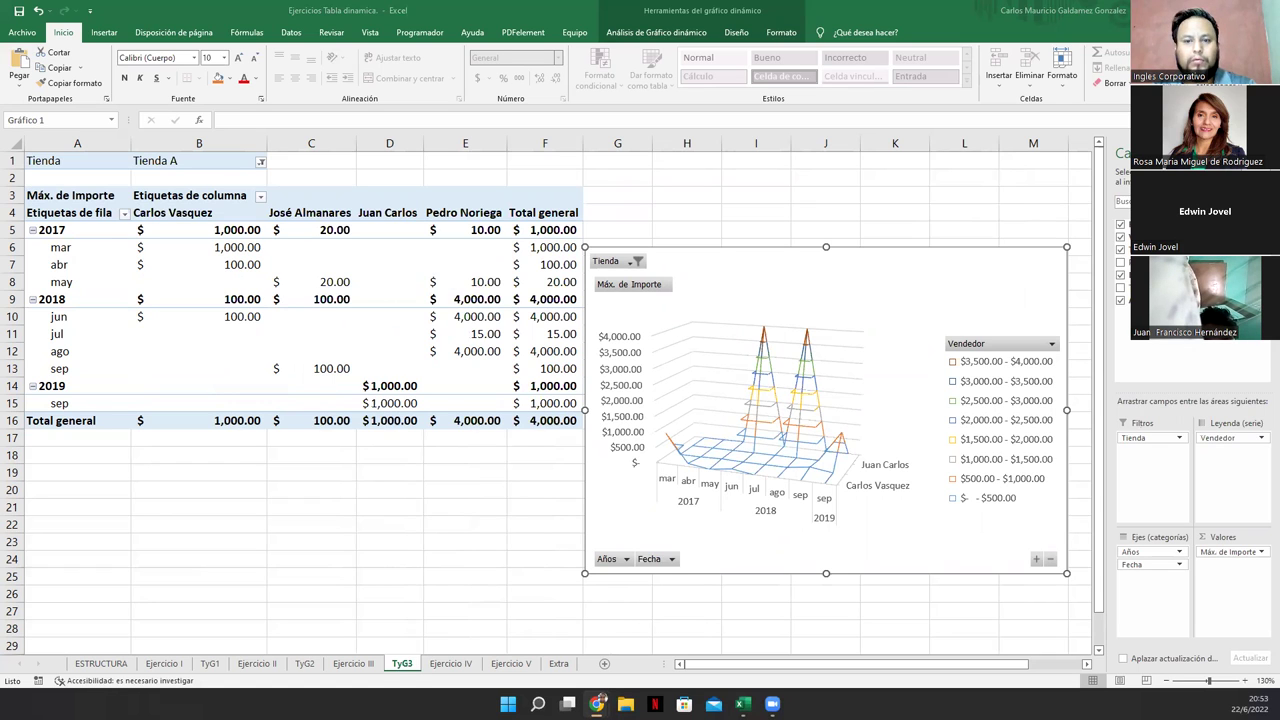
- Revisit the pie chart on TyG2, return to TyG3 and move the surface chart up to start at about row 3
left_click(305, 664)
left_click(593, 360)
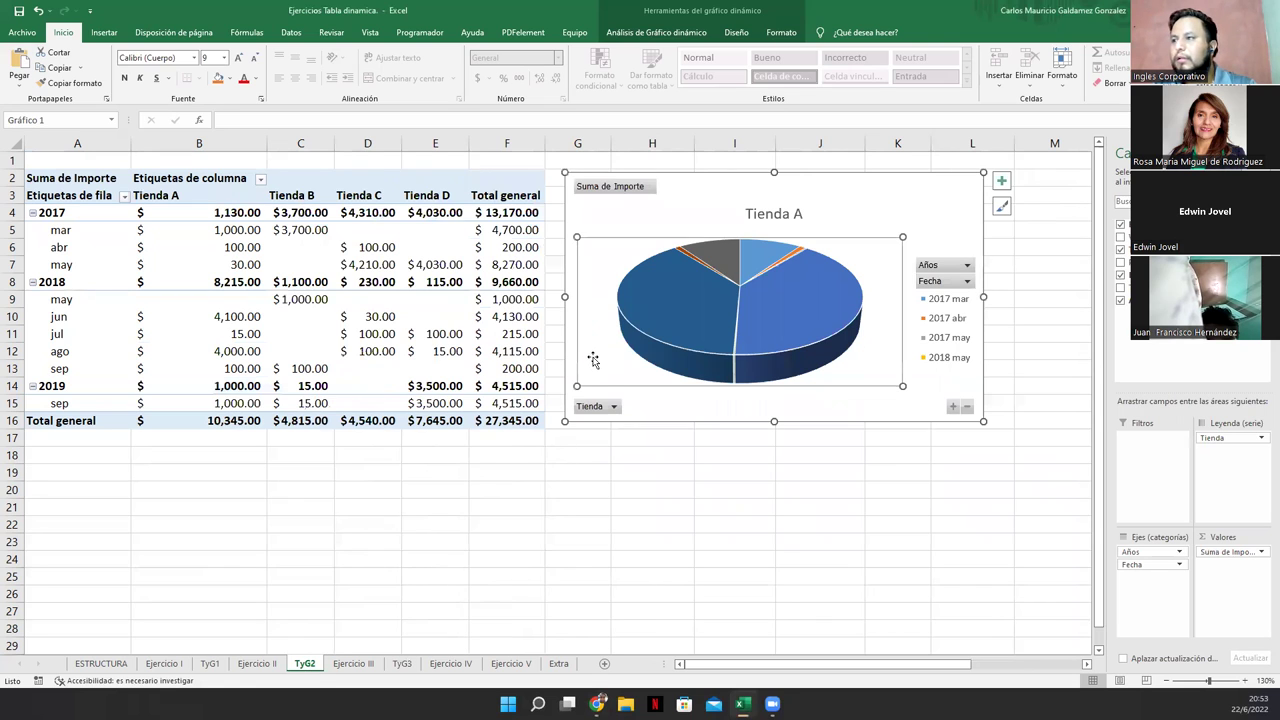
key("alt")
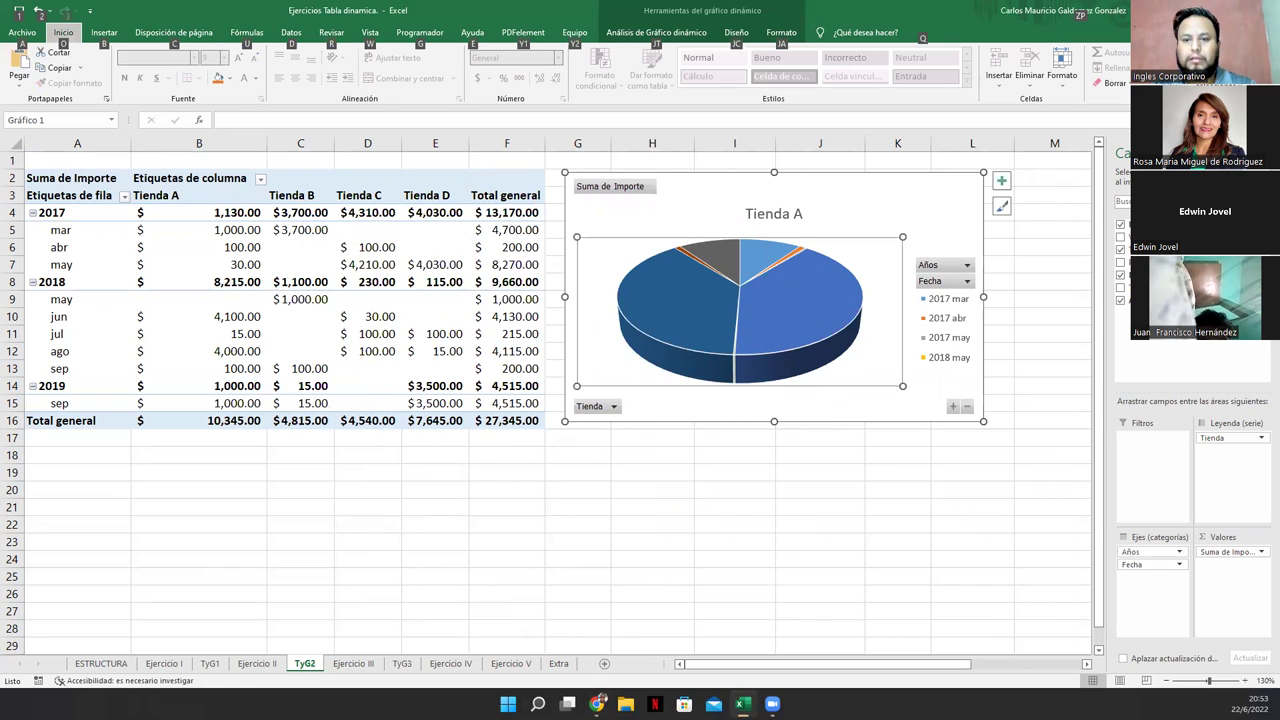
key("Escape")
key("Escape")
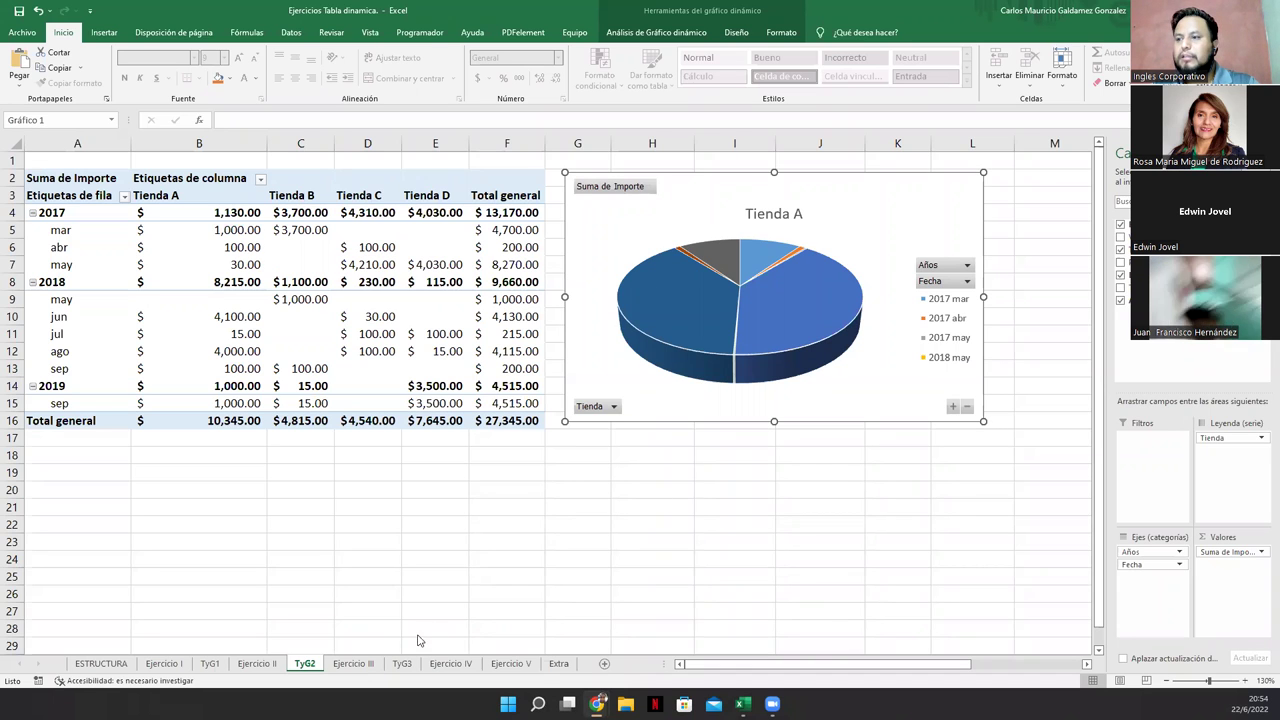
left_click(412, 665)
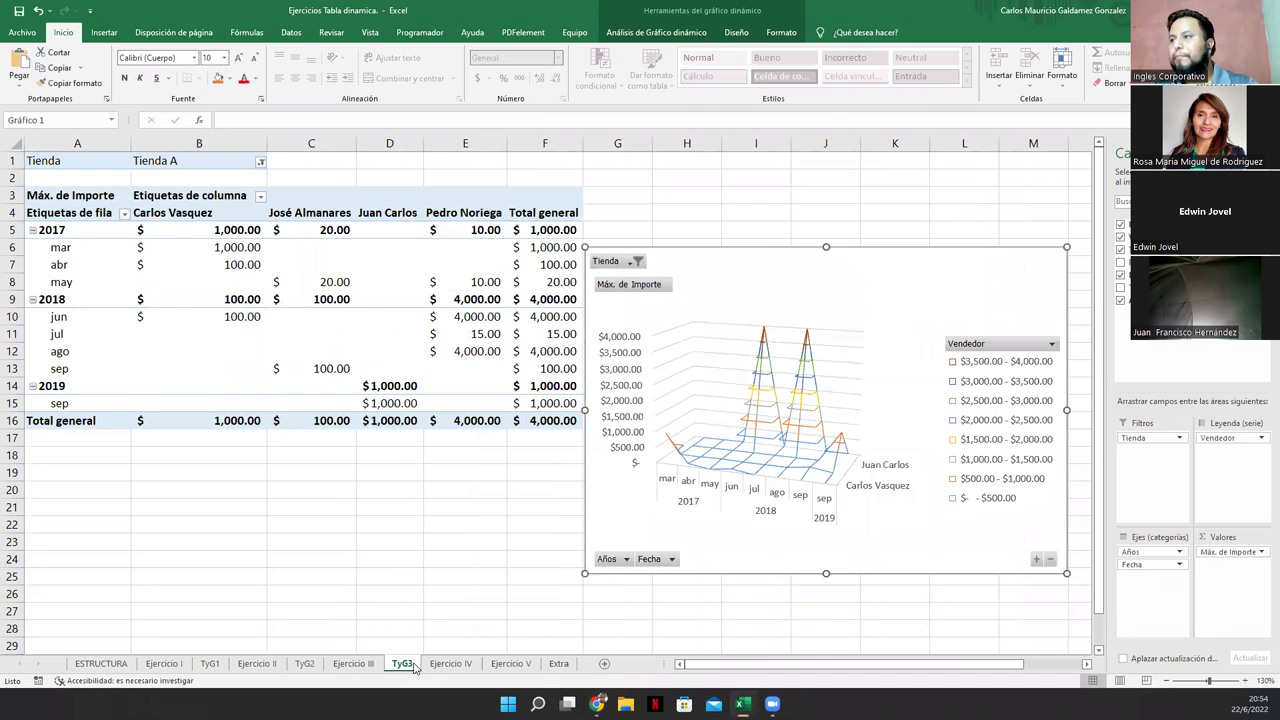
left_click_drag(766, 263, 766, 206)
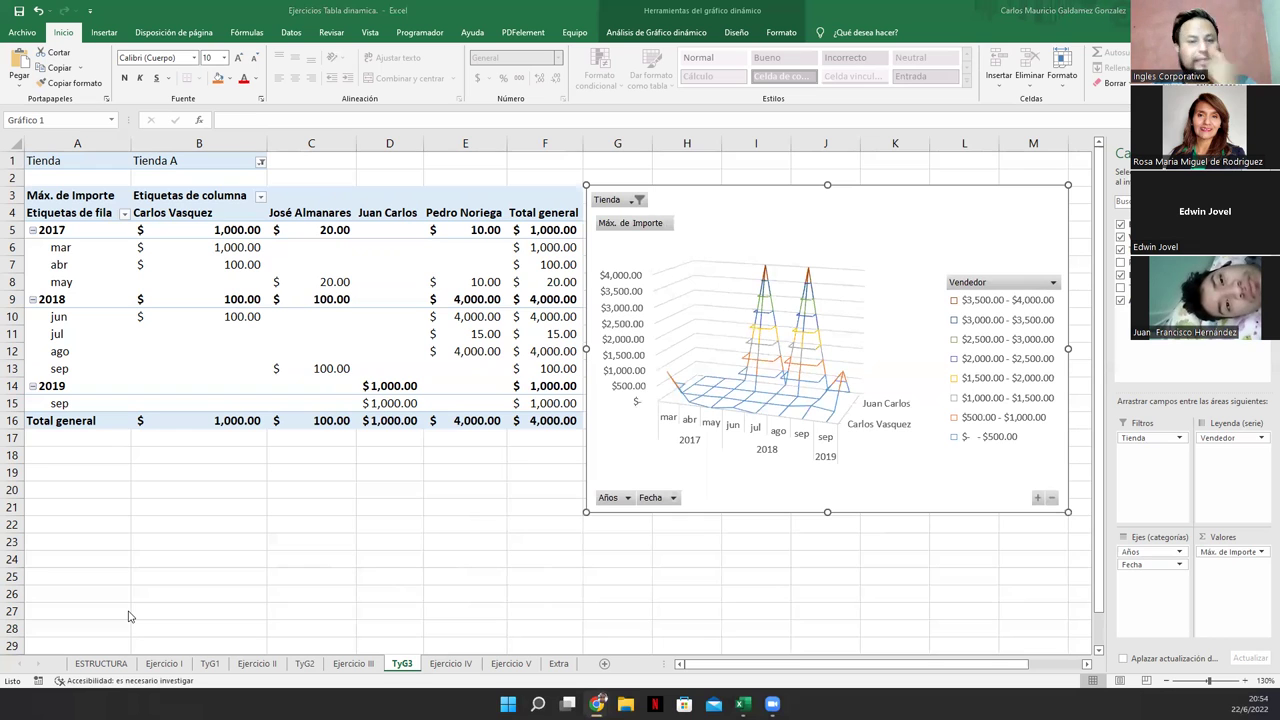
- Examine the task instructions, source data and sample pivot tables on the Ejercicio IV and Ejercicio V sheets
left_click(448, 664)
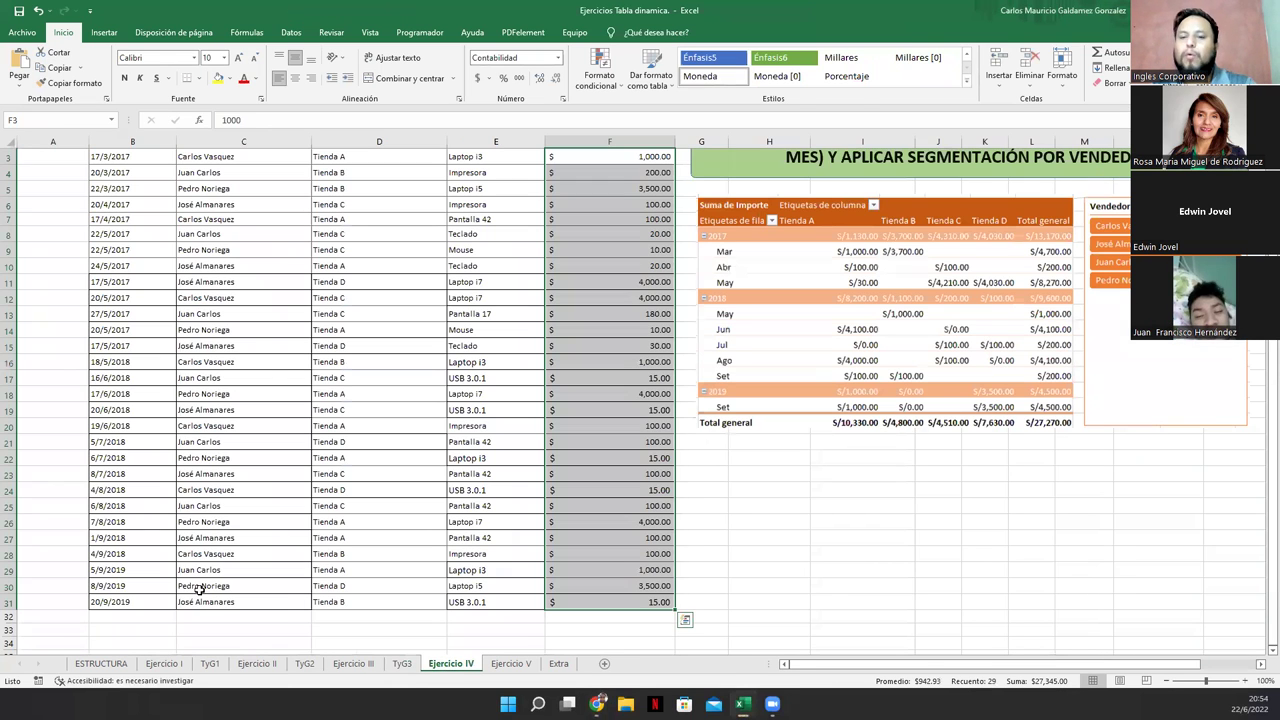
left_click(766, 347)
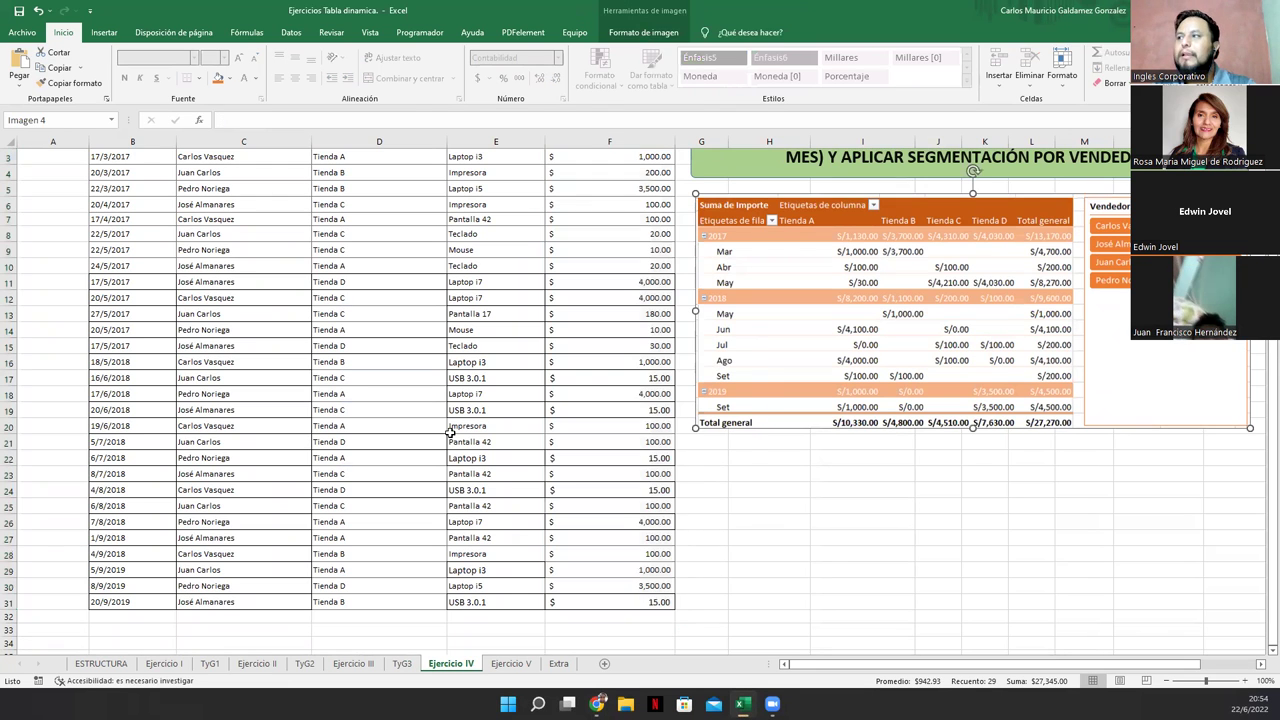
scroll(448, 484, "up", 1)
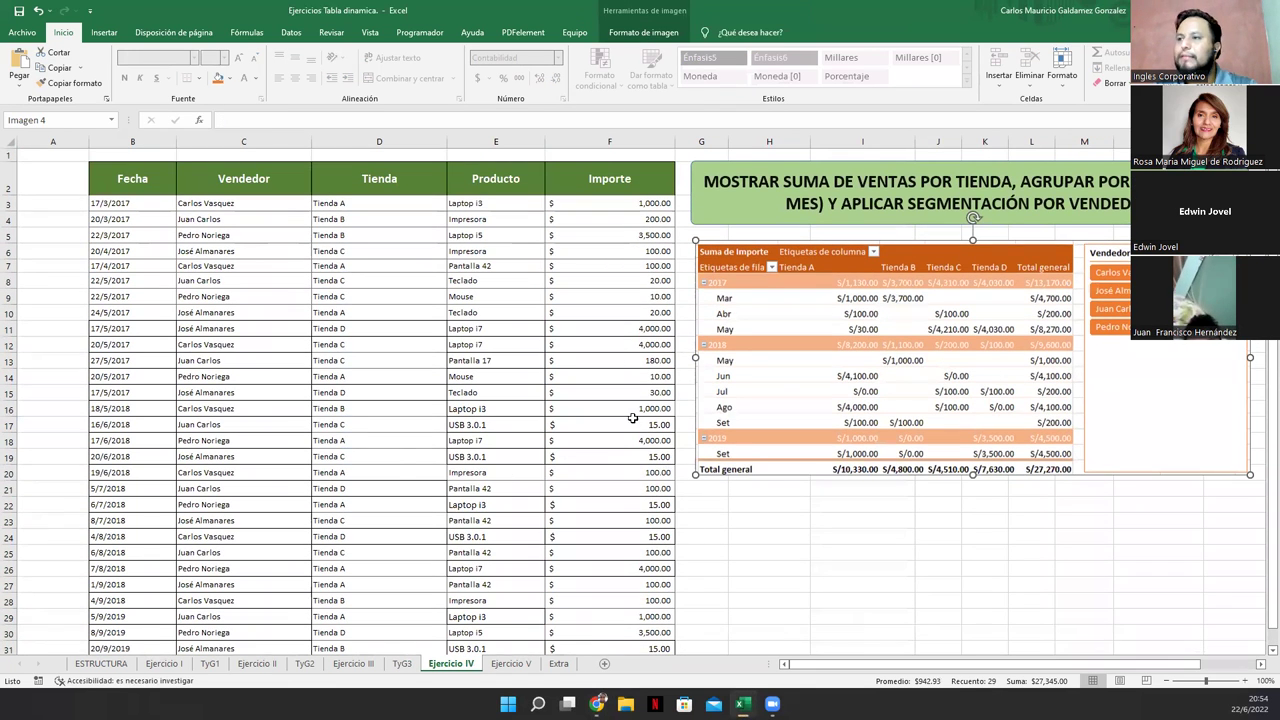
scroll(366, 455, "down", 1)
scroll(363, 455, "up", 1)
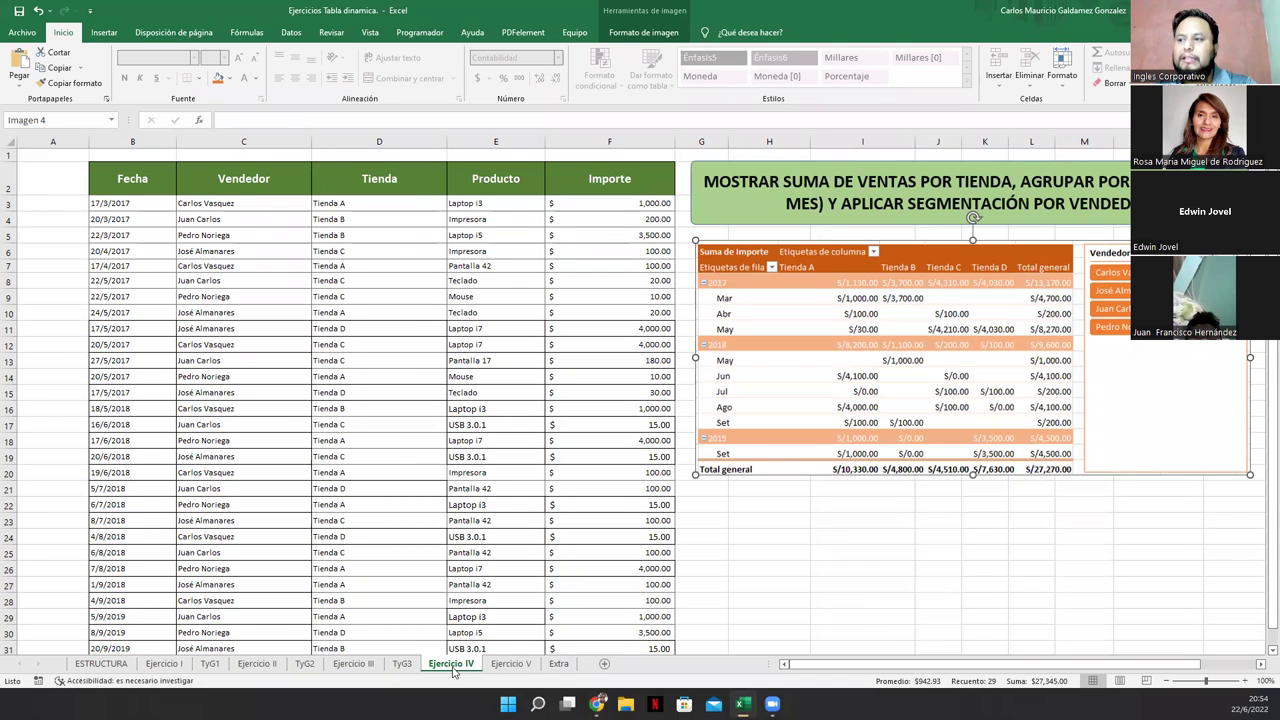
left_click(511, 664)
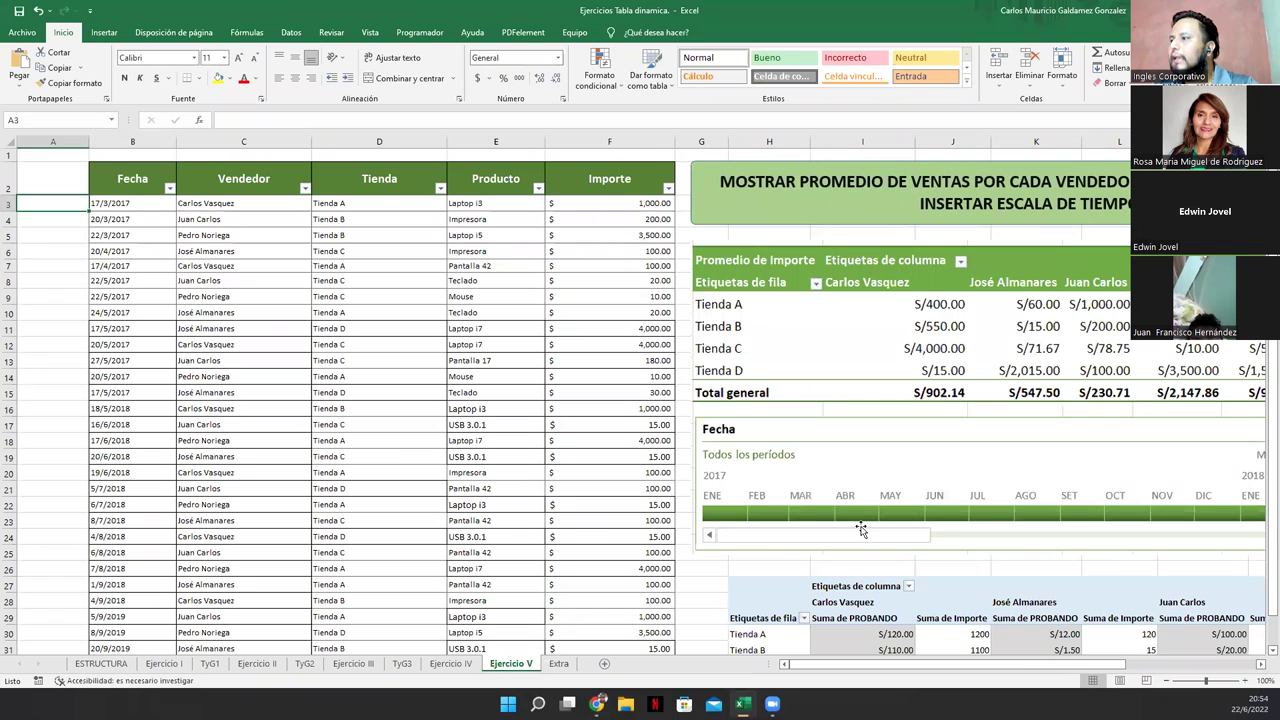
scroll(500, 570, "down", 2)
scroll(500, 570, "up", 2)
left_click(451, 664)
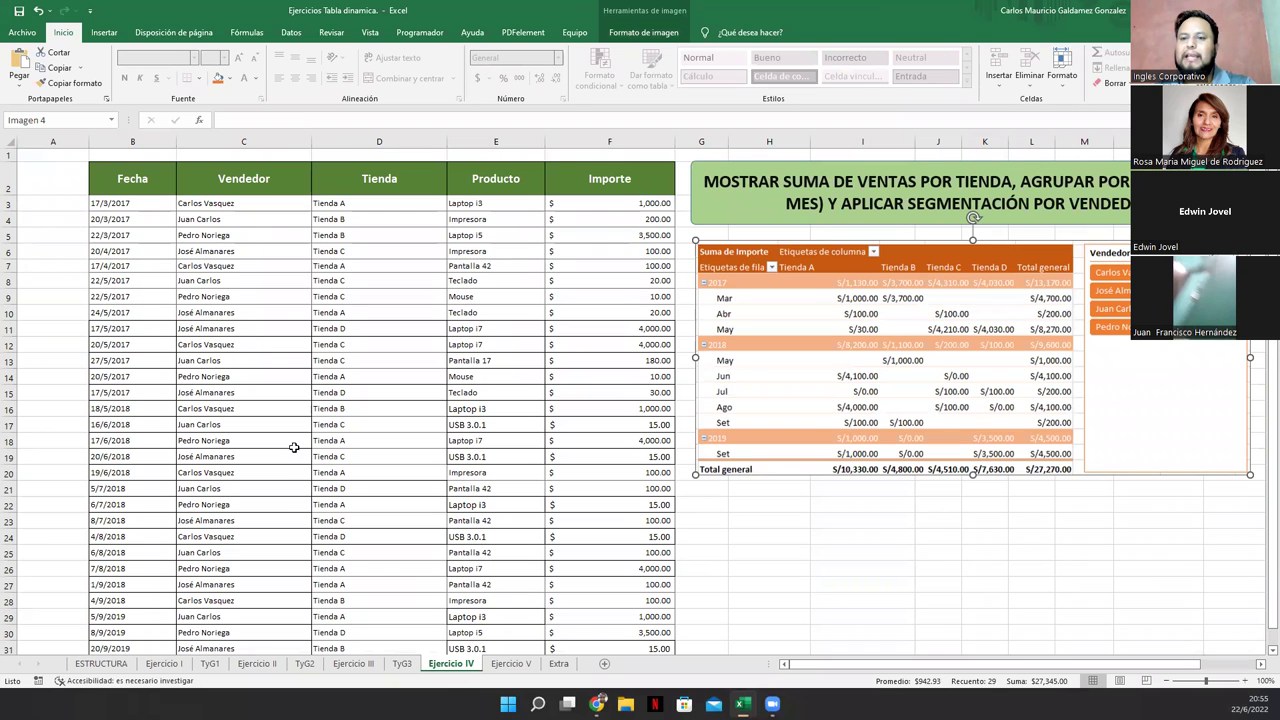
left_click(508, 665)
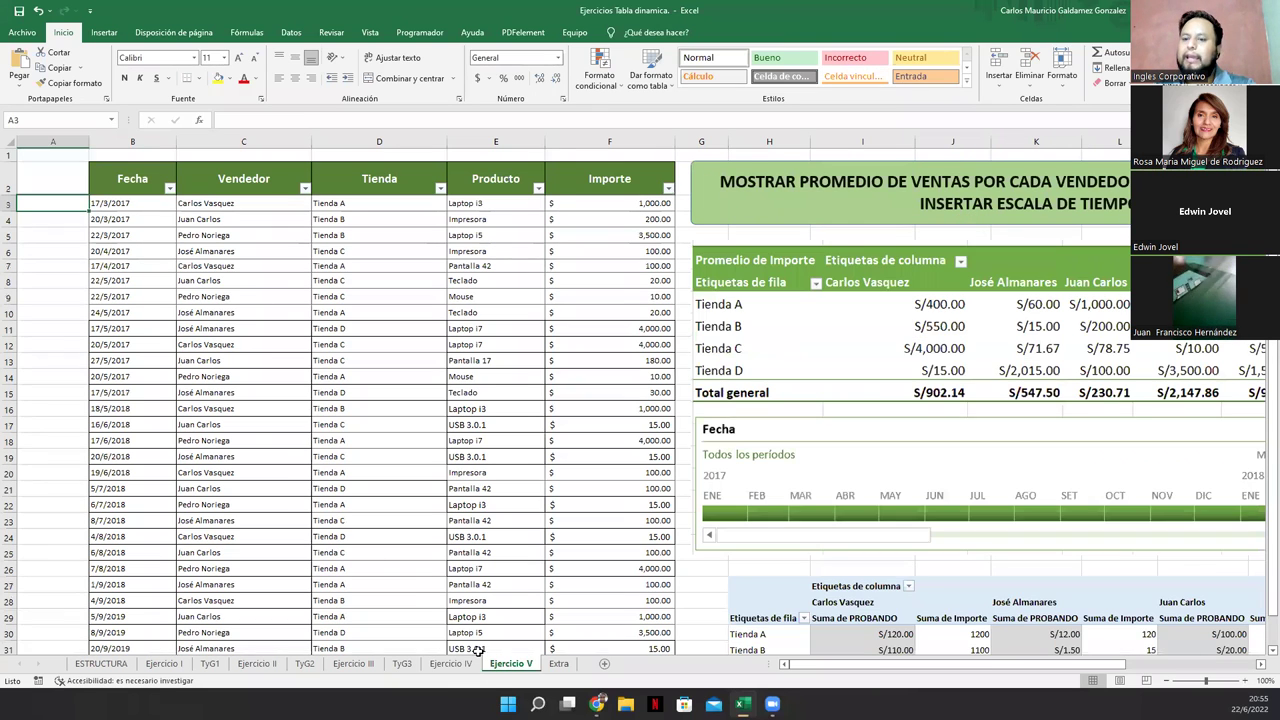
- Examine the calculated-field task and sample pivot table on the Extra sheet, and revisit the Ejercicio IV and Ejercicio V sheets
left_click(437, 666)
left_click(525, 668)
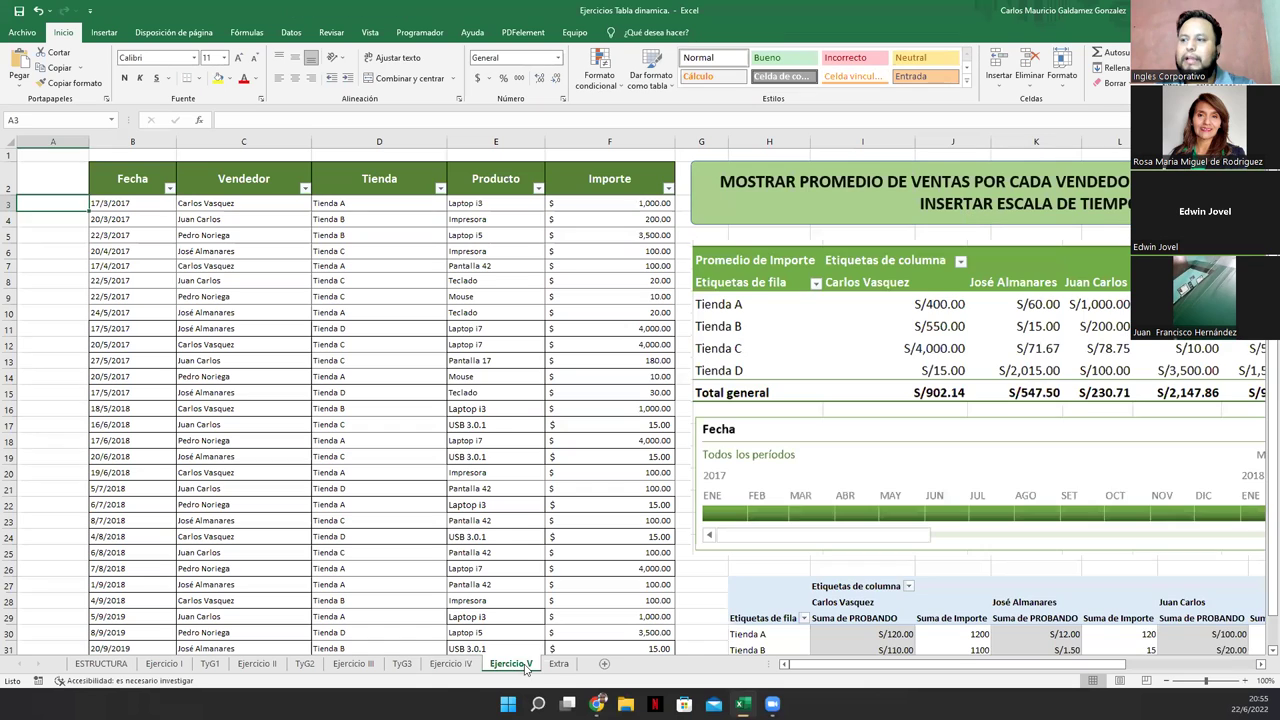
left_click(559, 665)
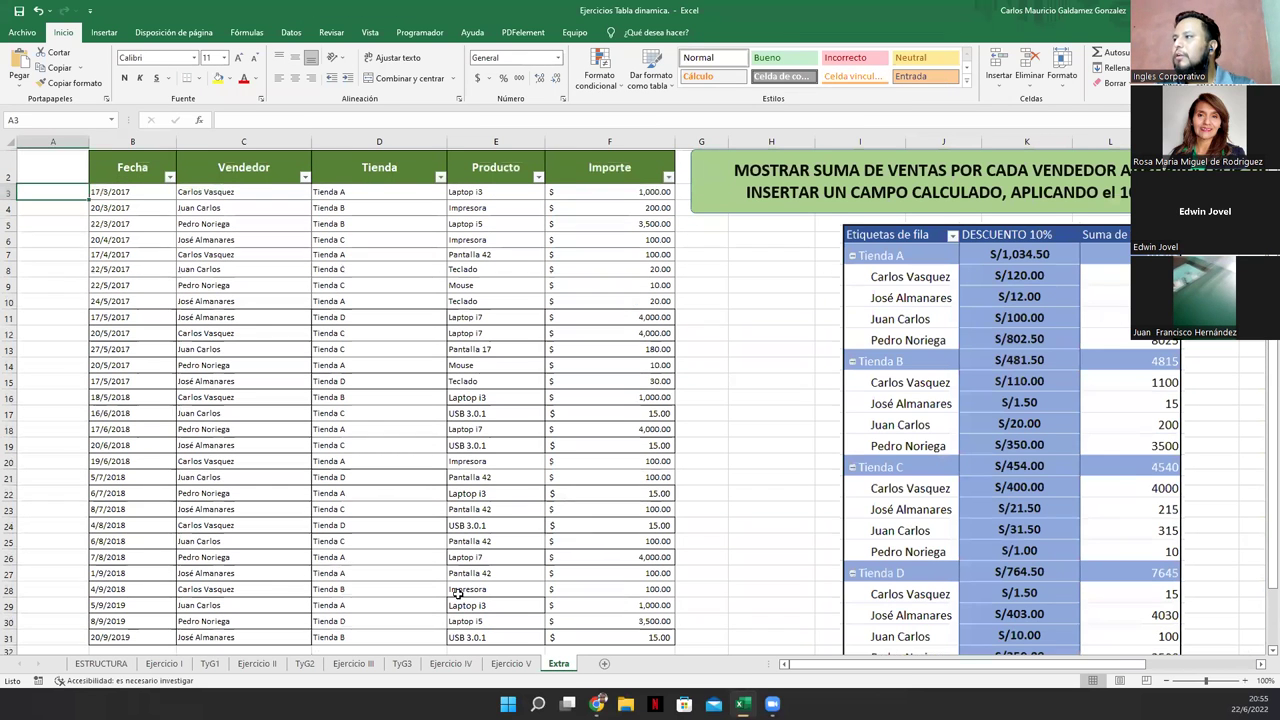
scroll(455, 592, "up", 1)
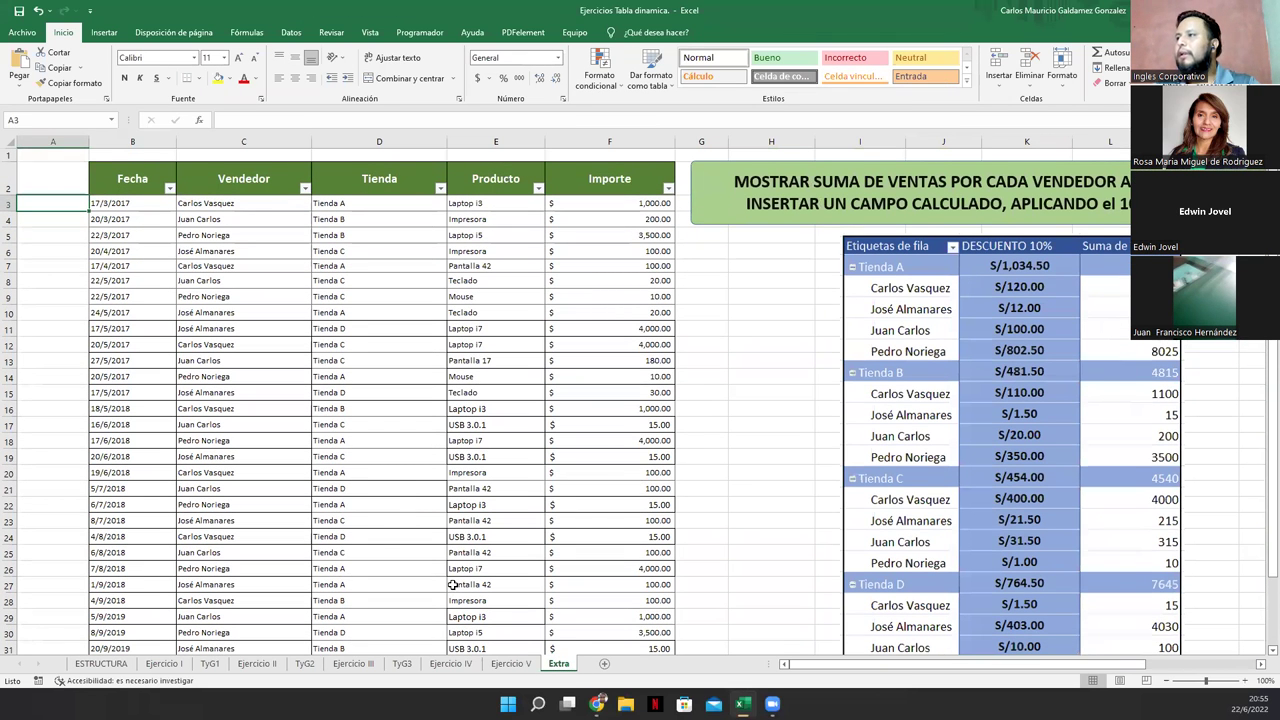
left_click(452, 664)
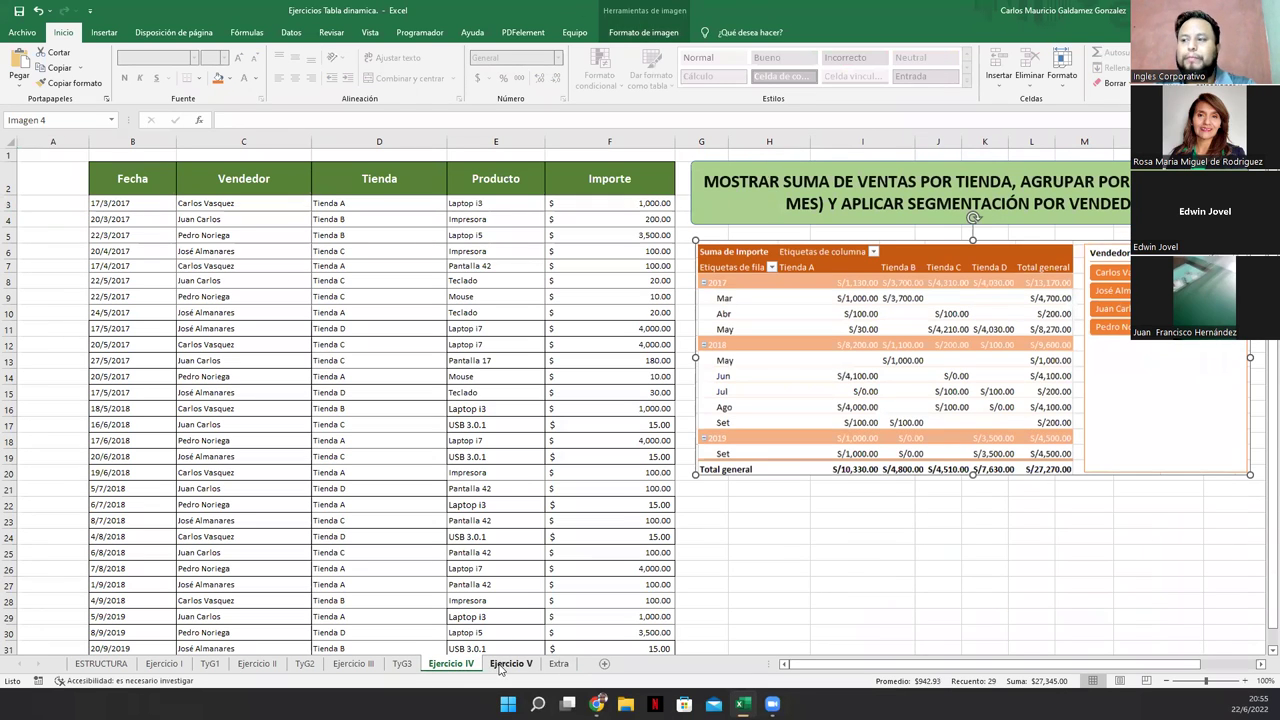
left_click(501, 667)
left_click(552, 670)
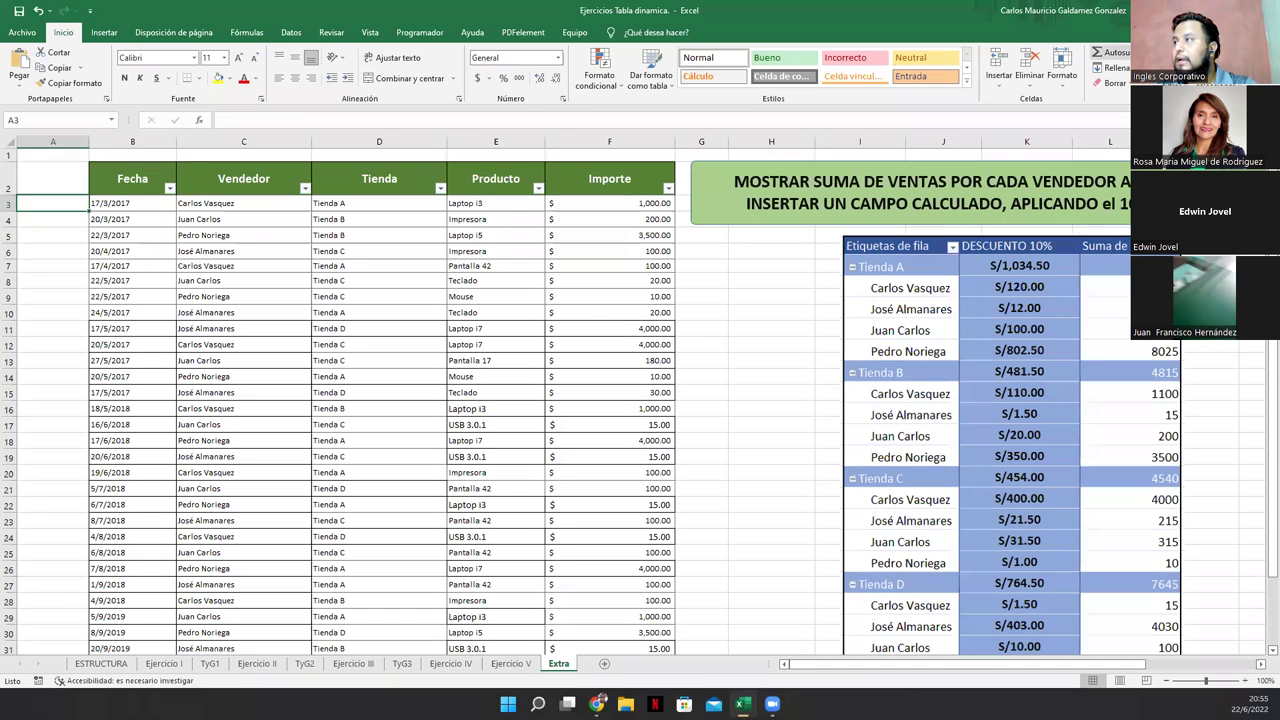
- Switch to the full-screen Genially presentation and advance to the "Dudas o Preguntas..." slide
key("alt+Tab")
key("Right")
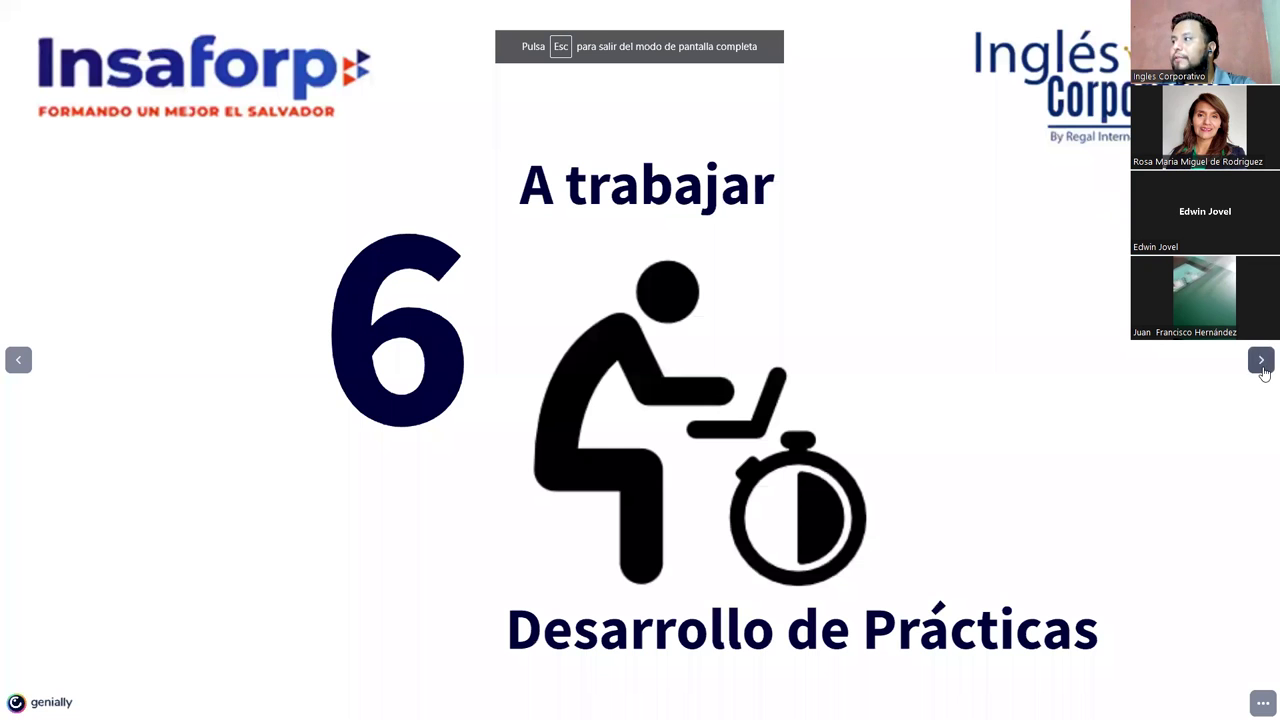
left_click(1261, 362)
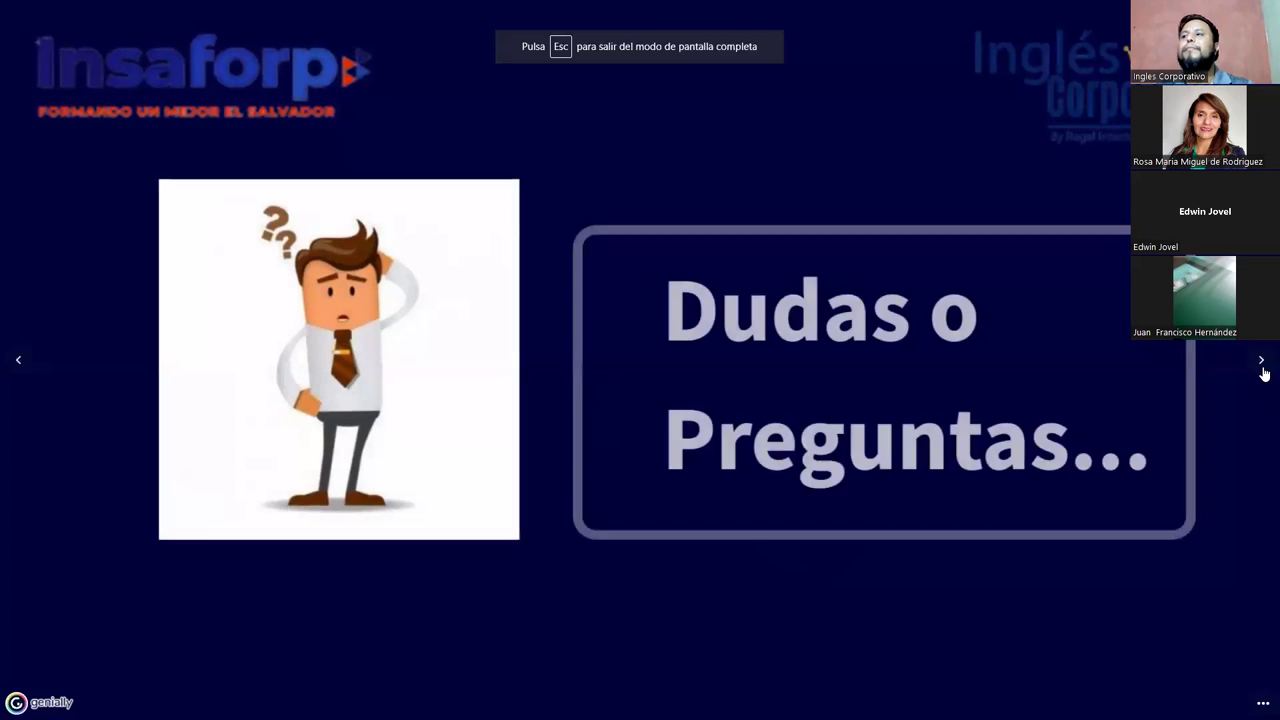